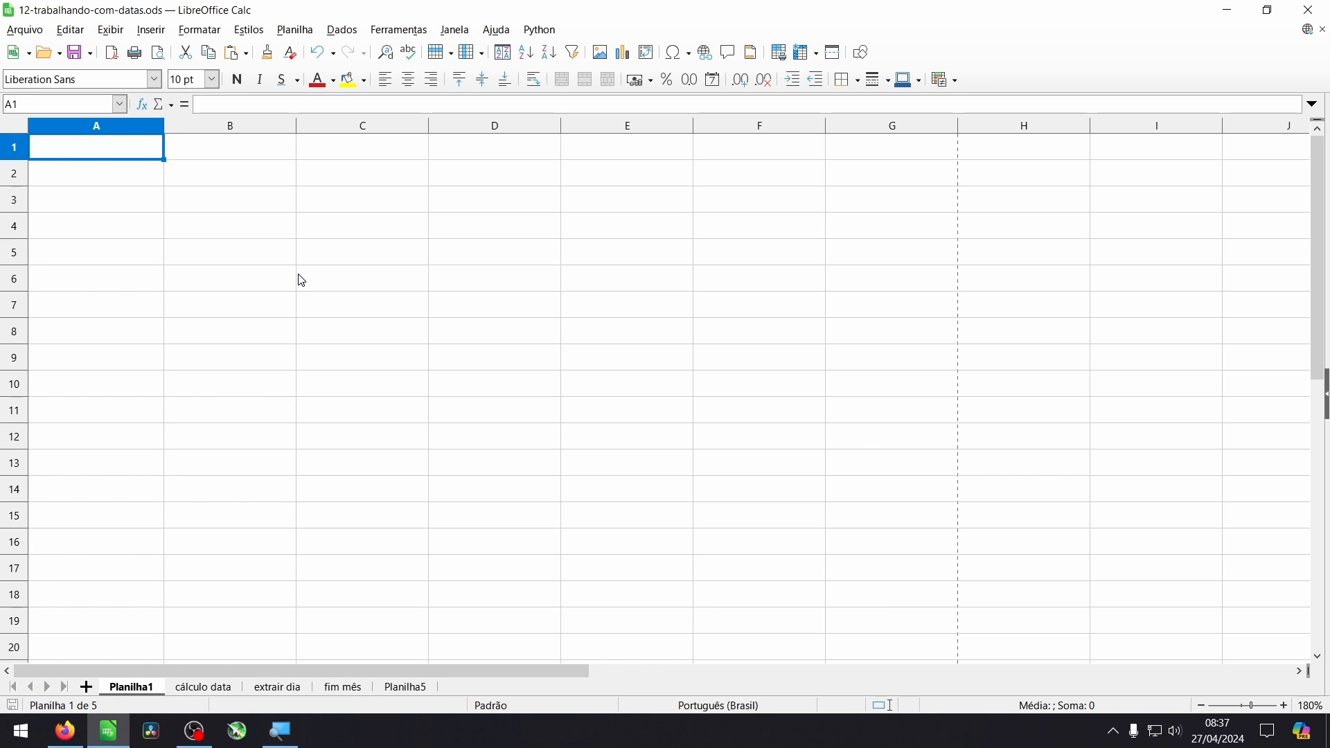
- Enter the date 27/04/24 in cell B3 of the Planilha1 sheet
click(275, 206)
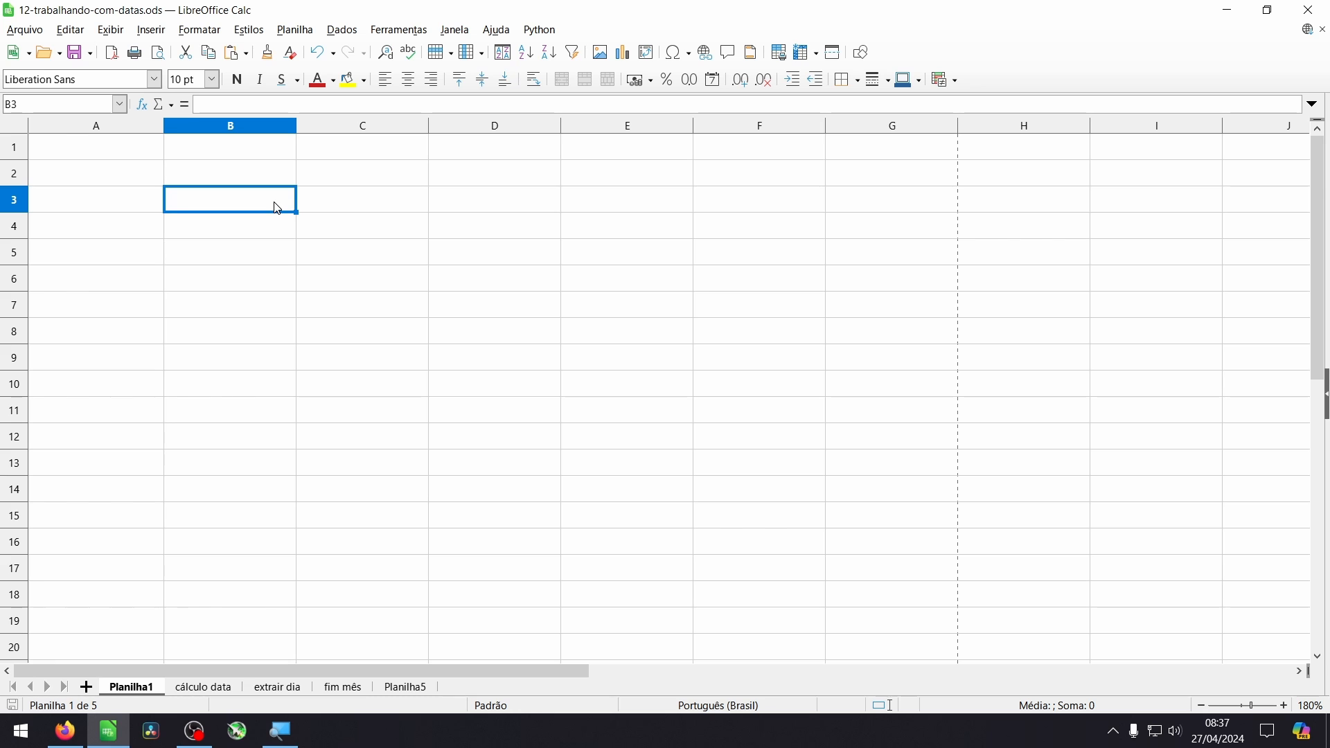
text(27/04/24)
key(Return)
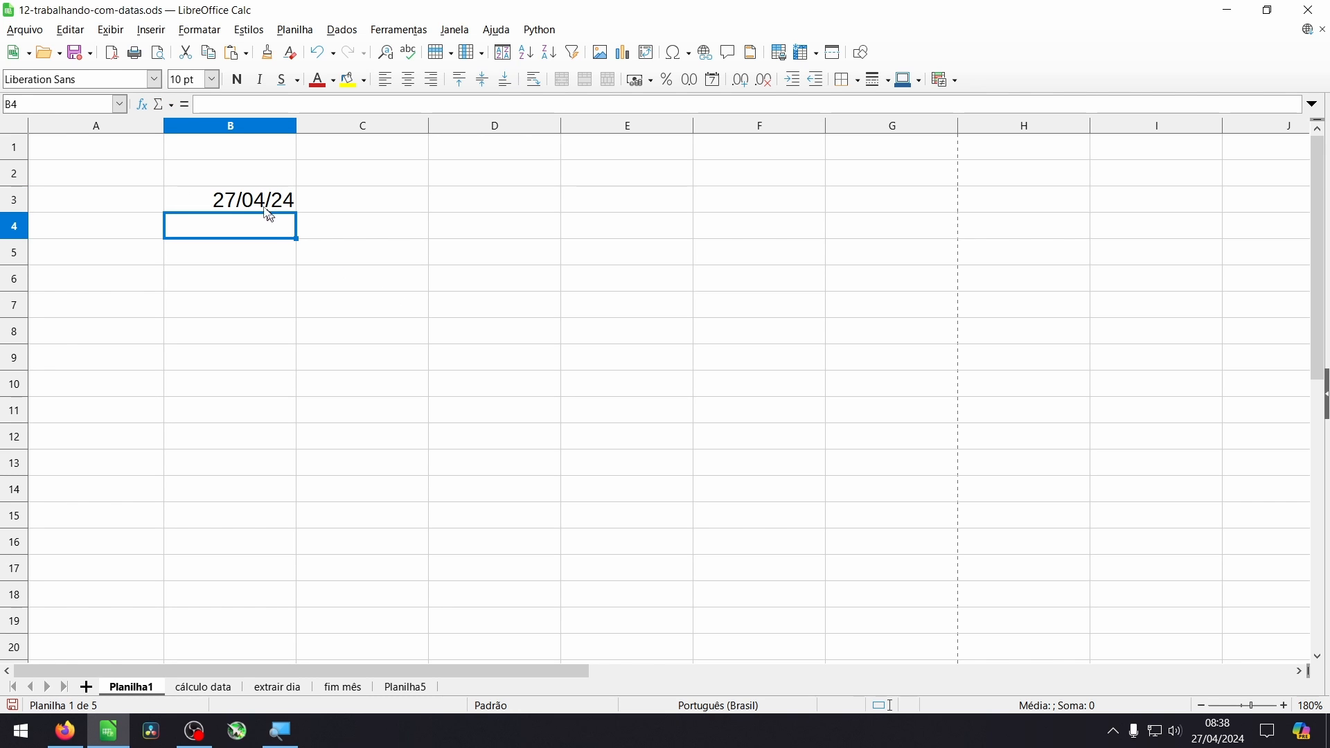
- Format the date in cell B3 with the long date format "31 de dezembro de 1999"
click(258, 210)
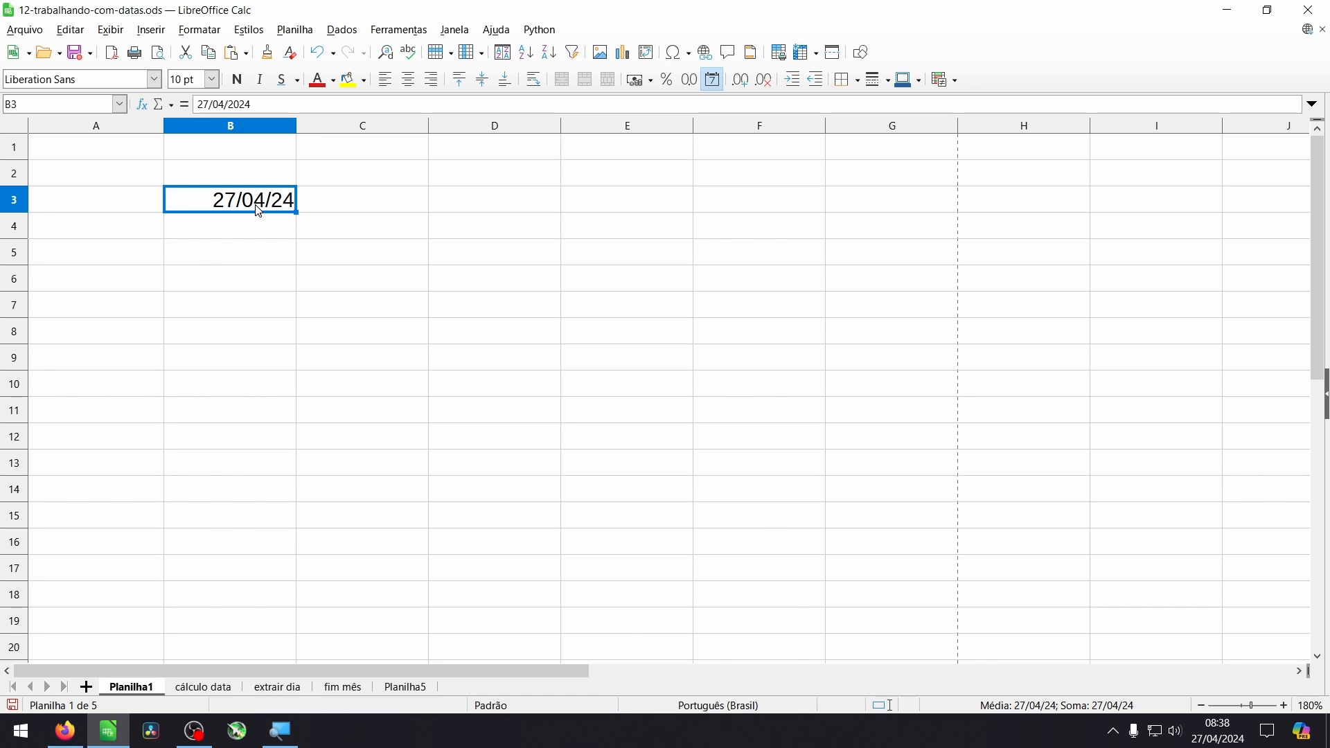
key(ctrl+1)
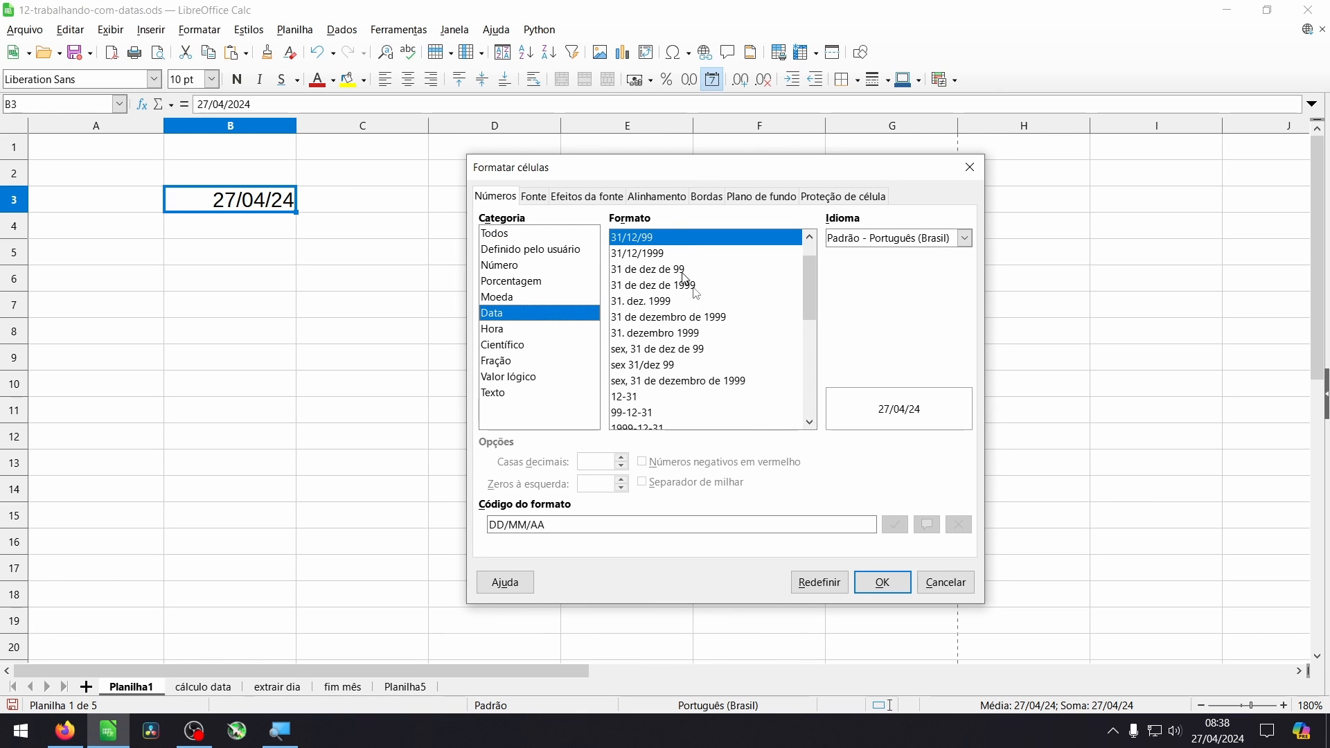
mouse_move(809, 318)
mouse_down()
mouse_move(824, 406)
mouse_move(819, 319)
mouse_up()
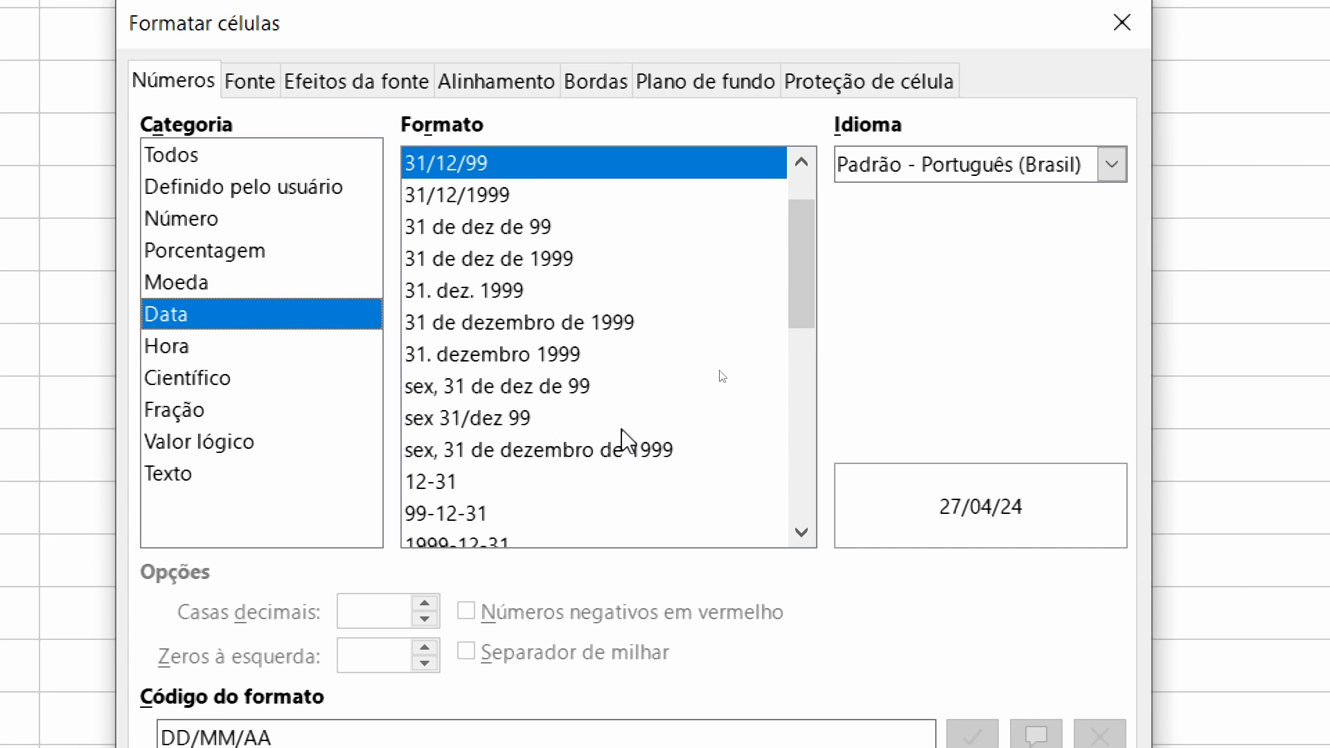
click(588, 324)
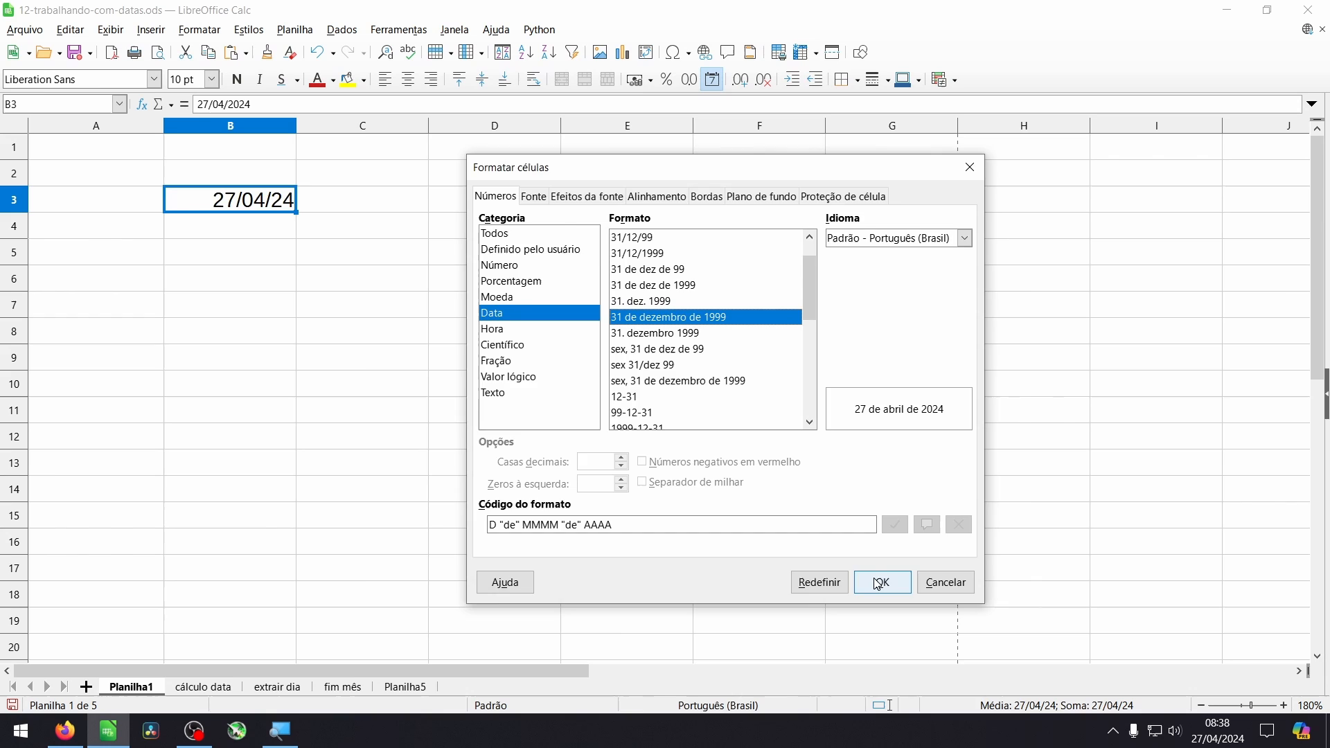
click(878, 584)
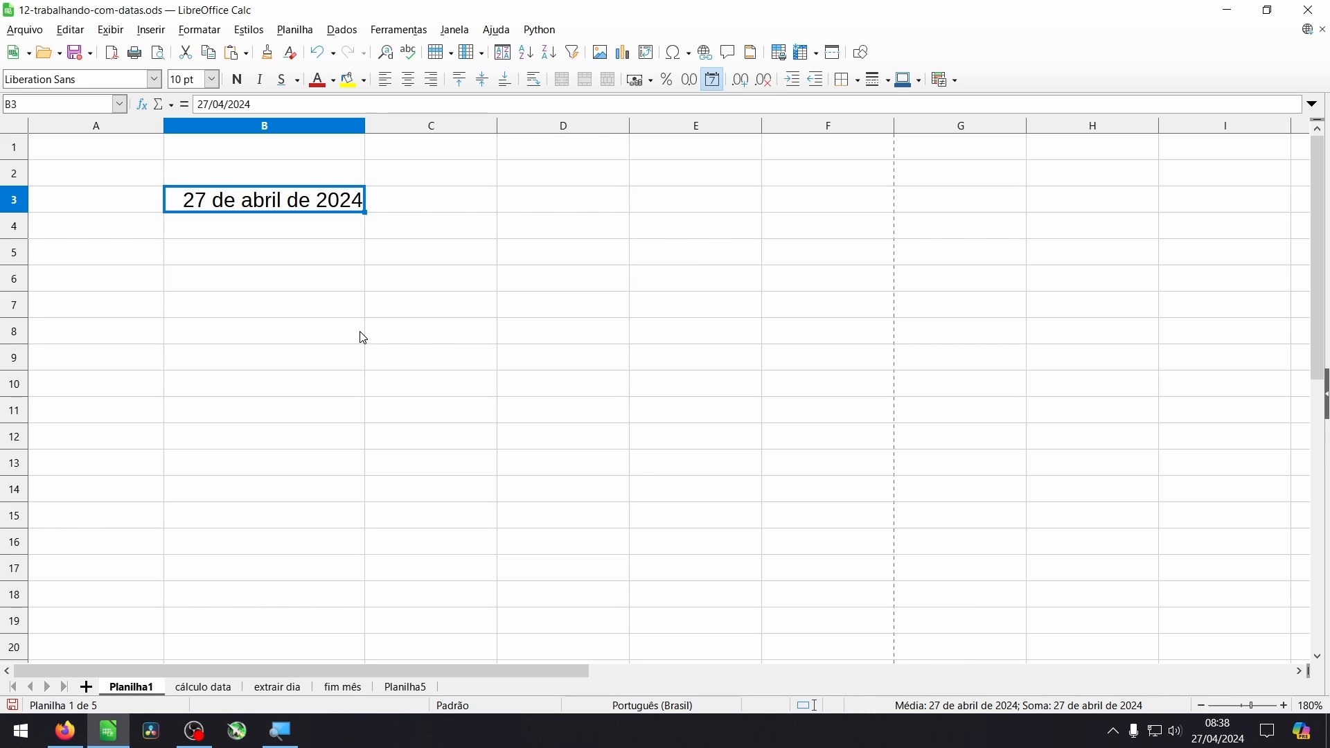
- Change the format category of cell B3 to Número, so the date is stored as a plain number
key(ctrl+1)
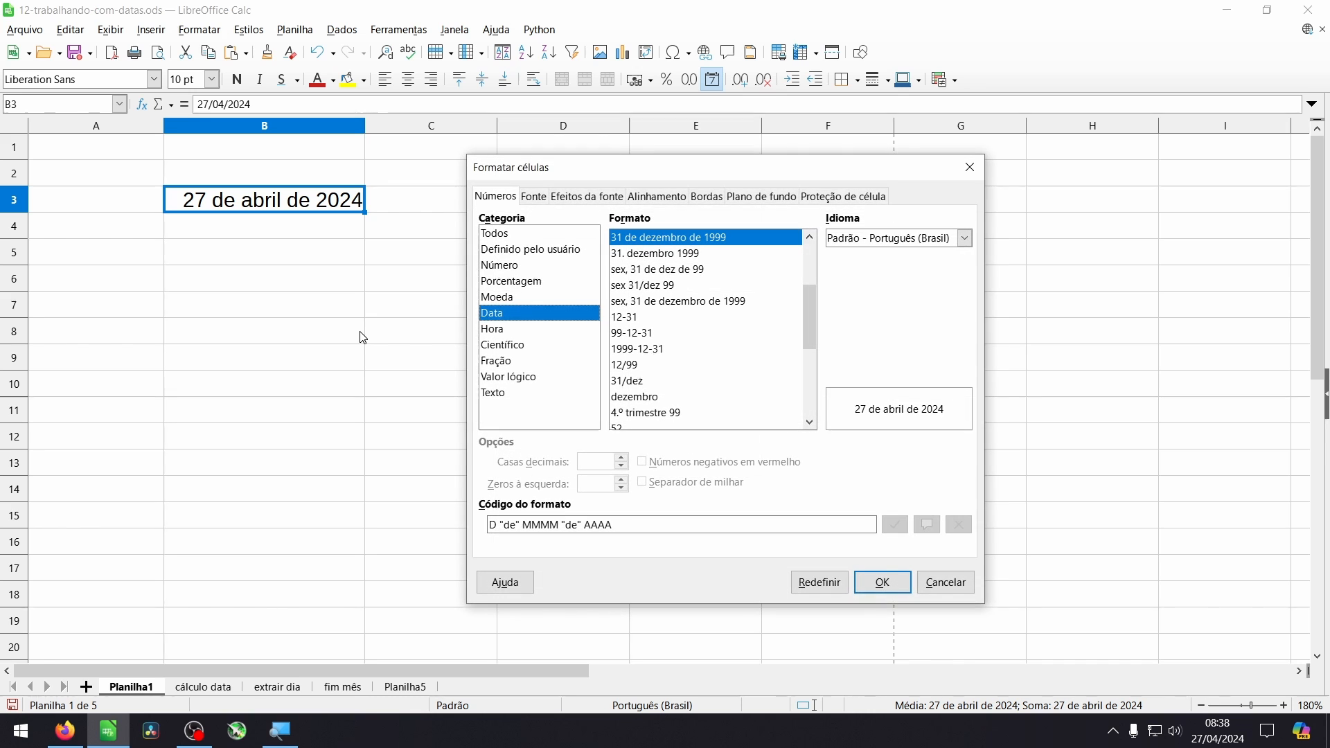
click(509, 267)
click(881, 582)
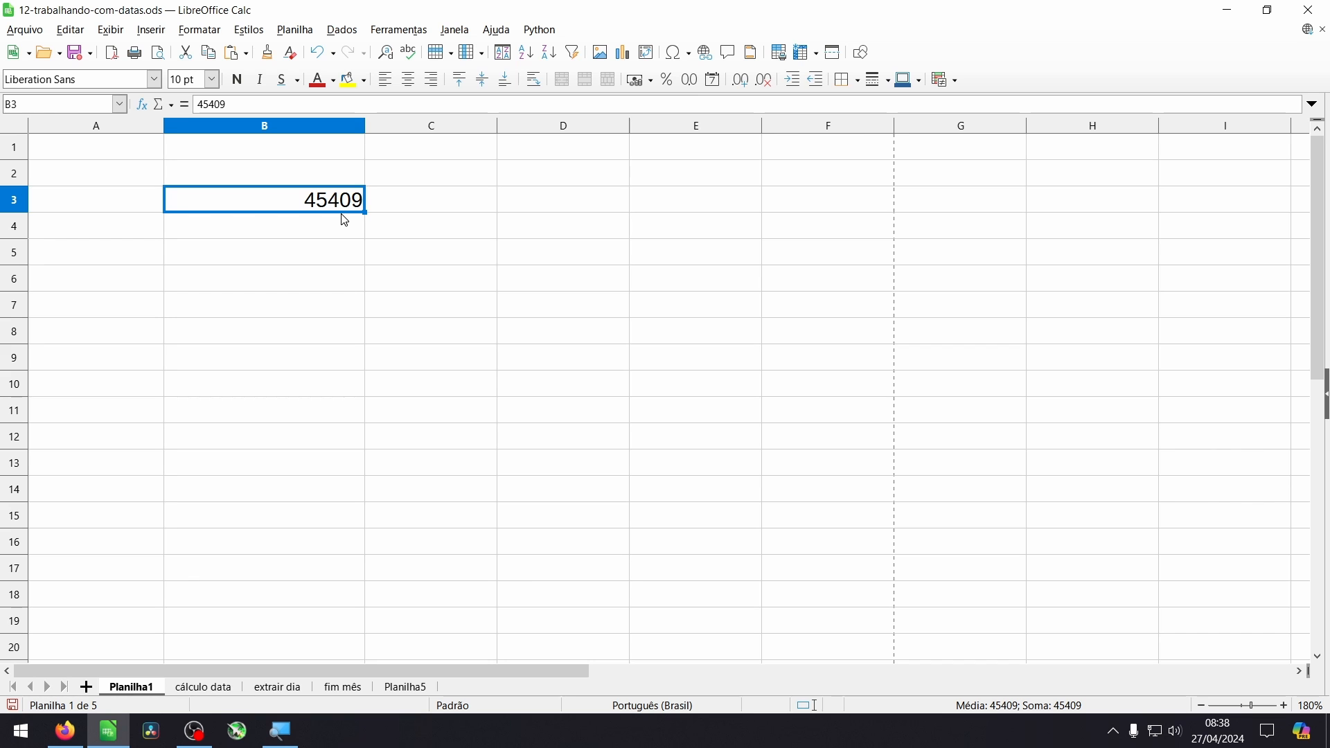
- Enter 1 in cell C3 and format it as a date with the 31/12/1999 format
click(460, 208)
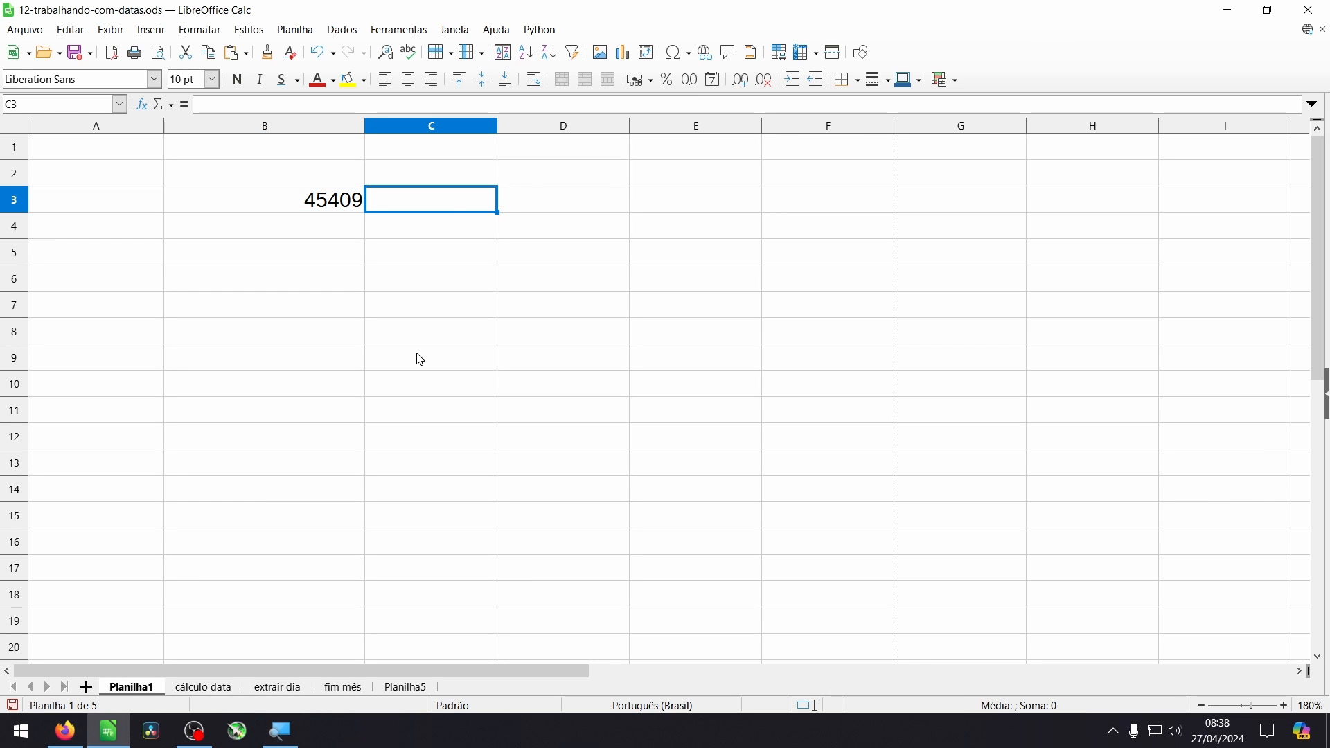
text(1)
key(Return)
click(477, 208)
key(ctrl+1)
click(506, 315)
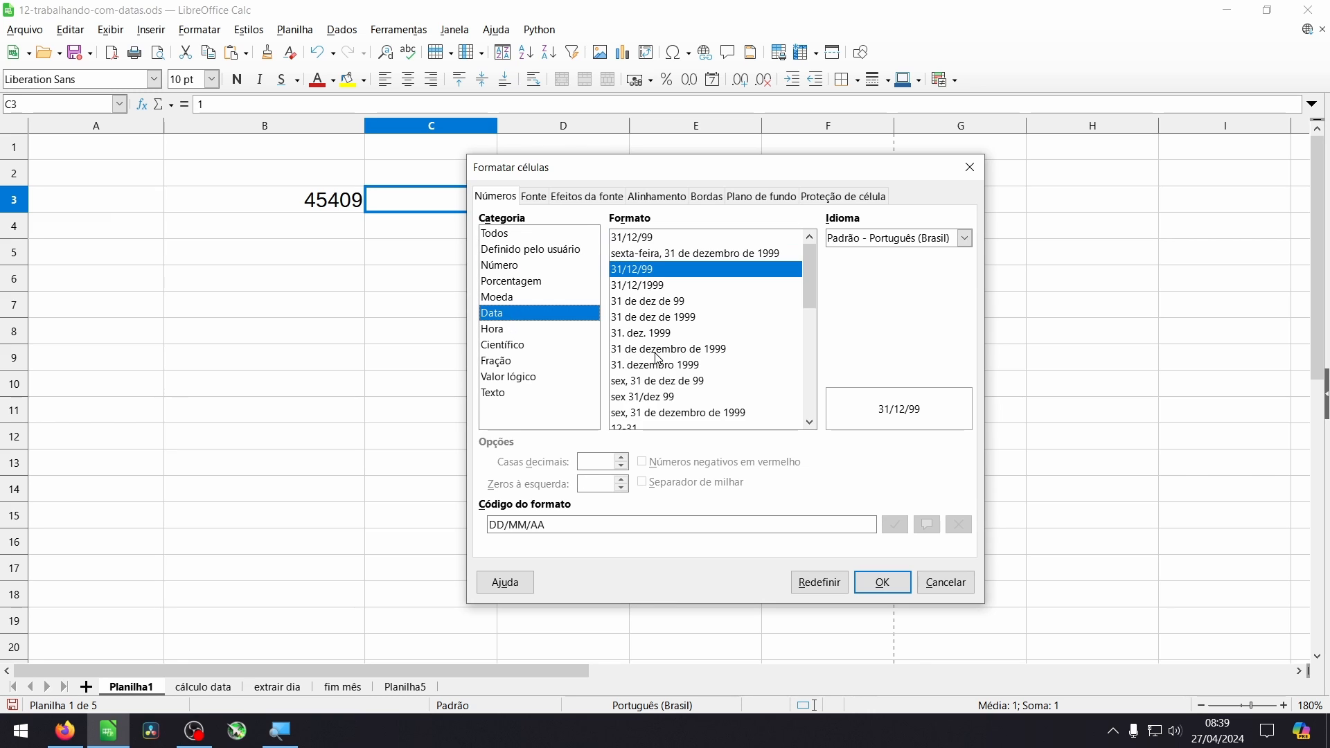
click(662, 286)
click(882, 582)
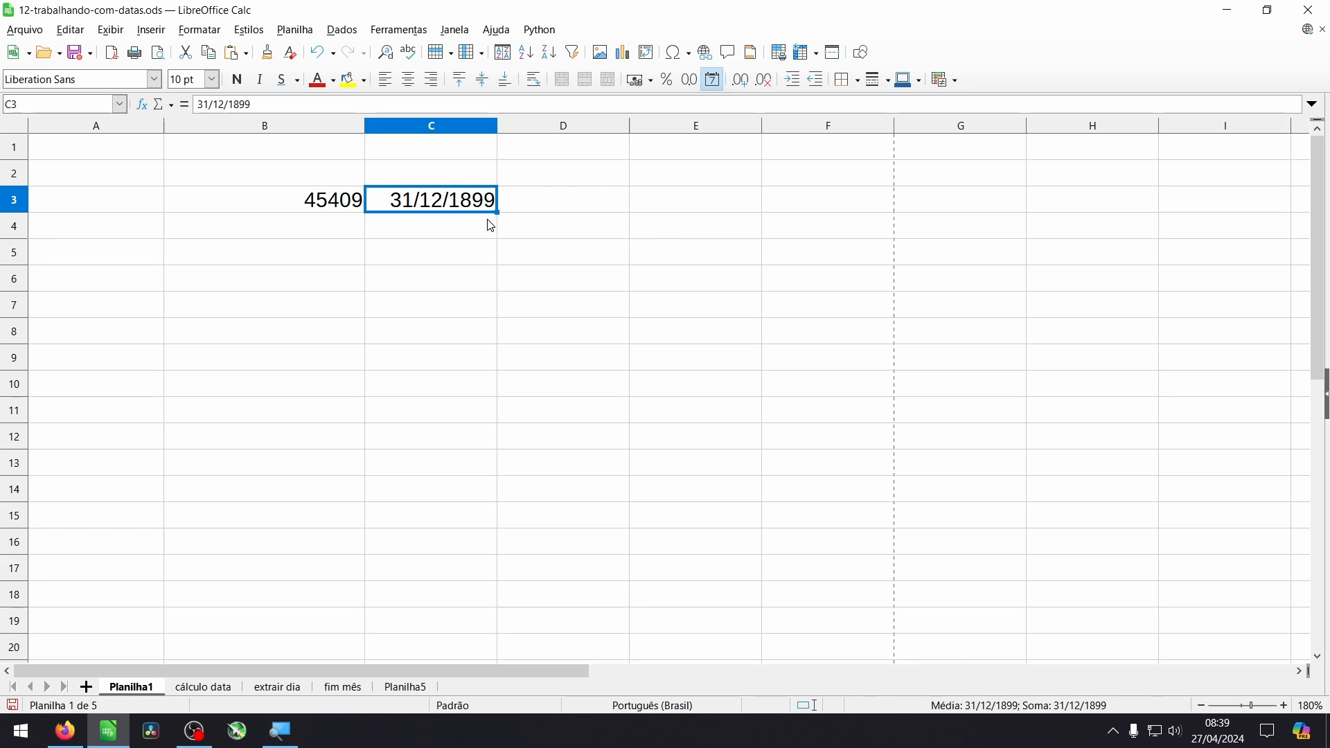
- Insert the current date as a fixed value in cell A8 of the "cálculo data" sheet
key(ctrl+Page_Down)
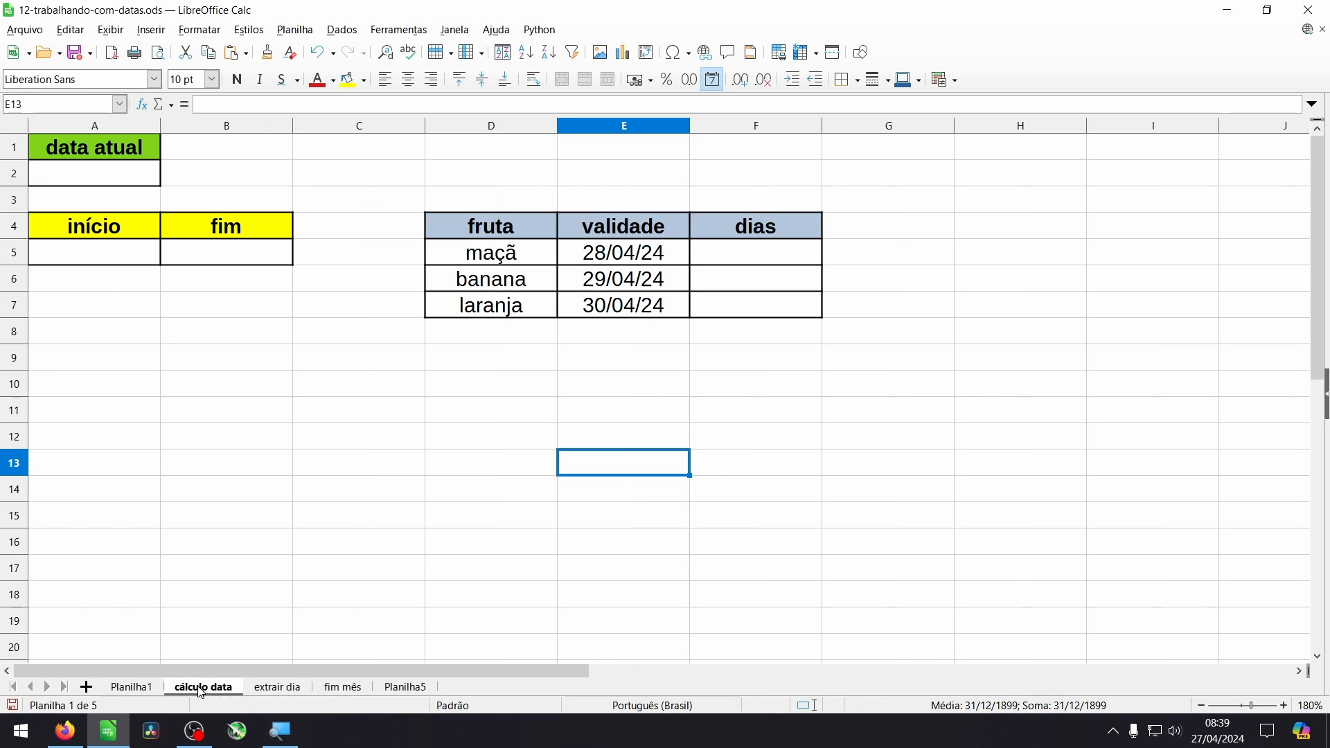
click(130, 337)
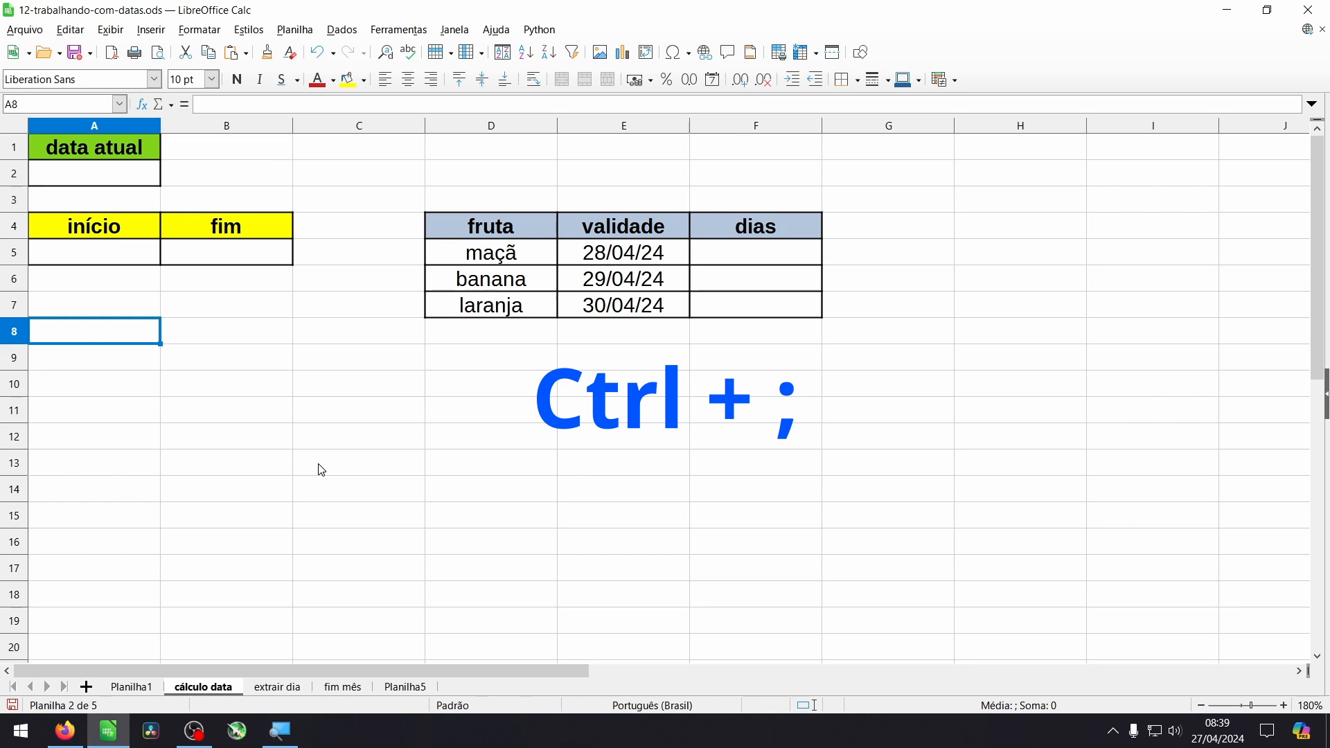
key(ctrl+semicolon)
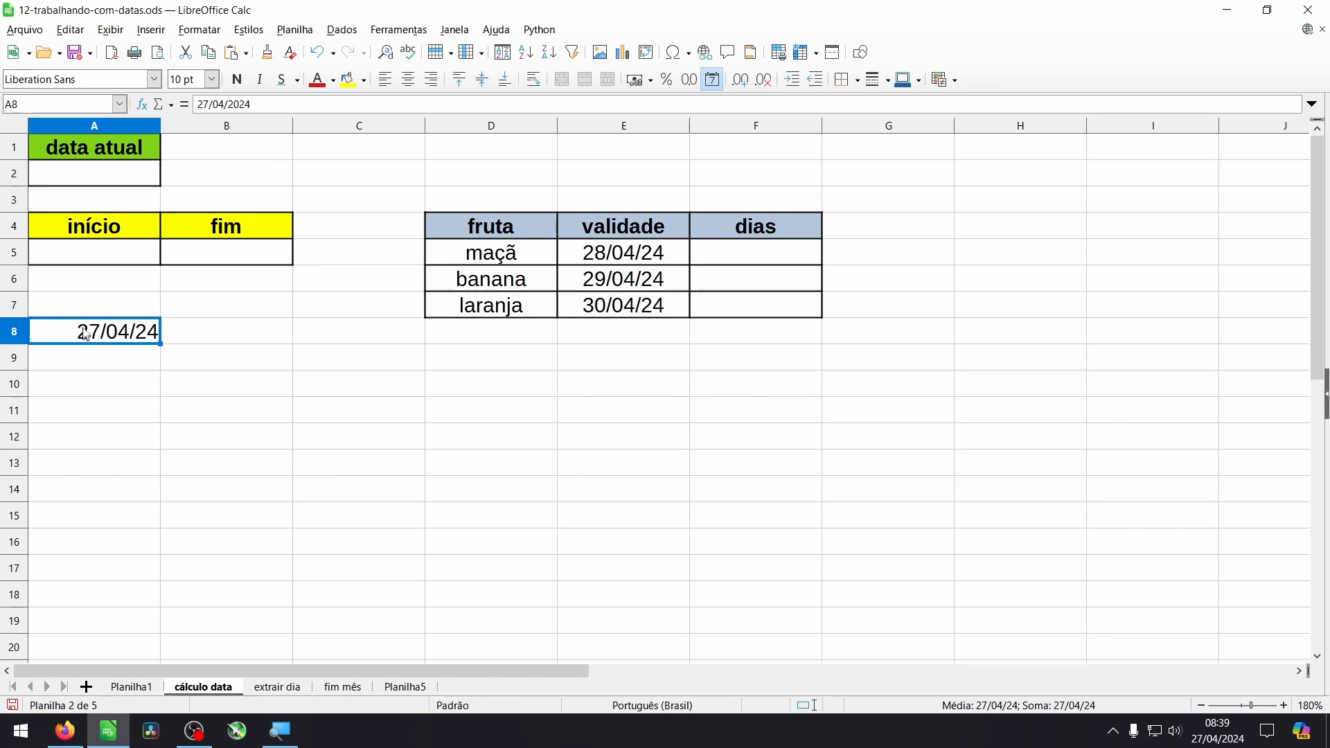
- Calculate the day after the A8 date in cell B8 with the formula =A8+1
click(193, 341)
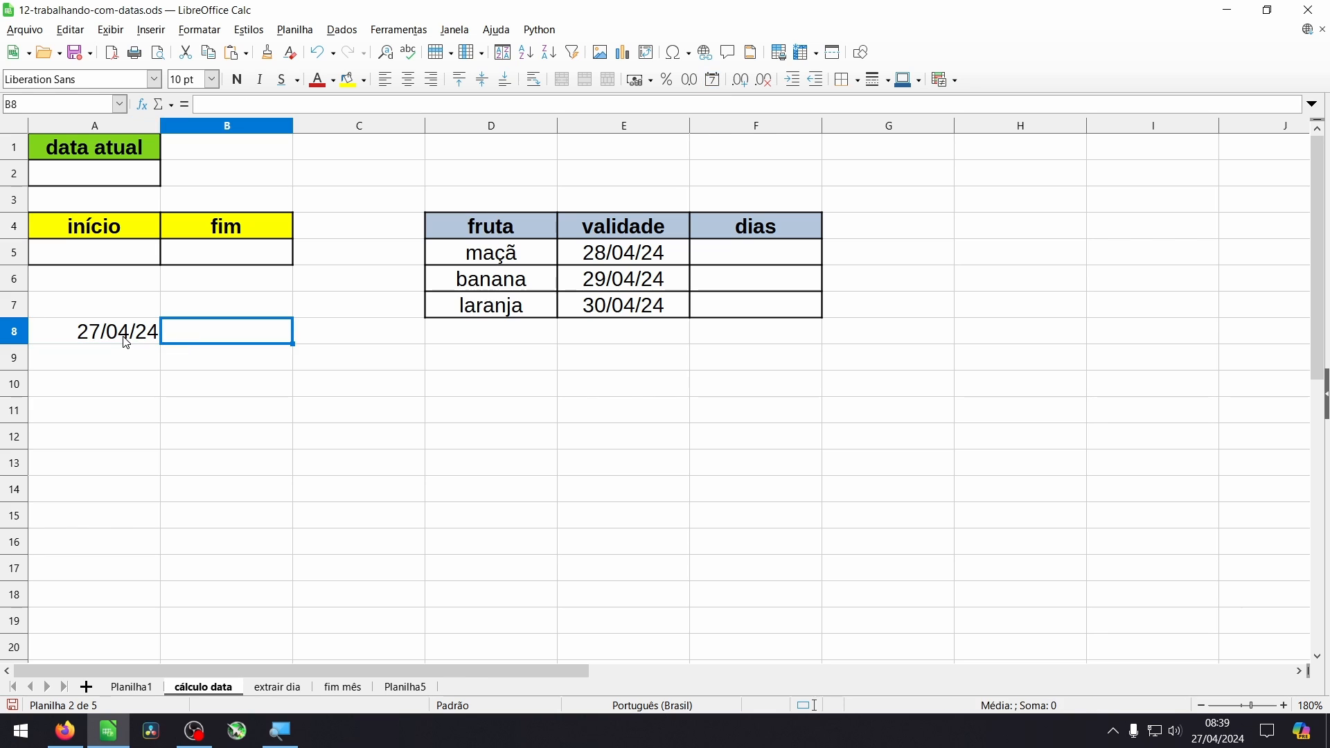
click(125, 340)
click(222, 340)
click(115, 344)
click(200, 343)
text(=)
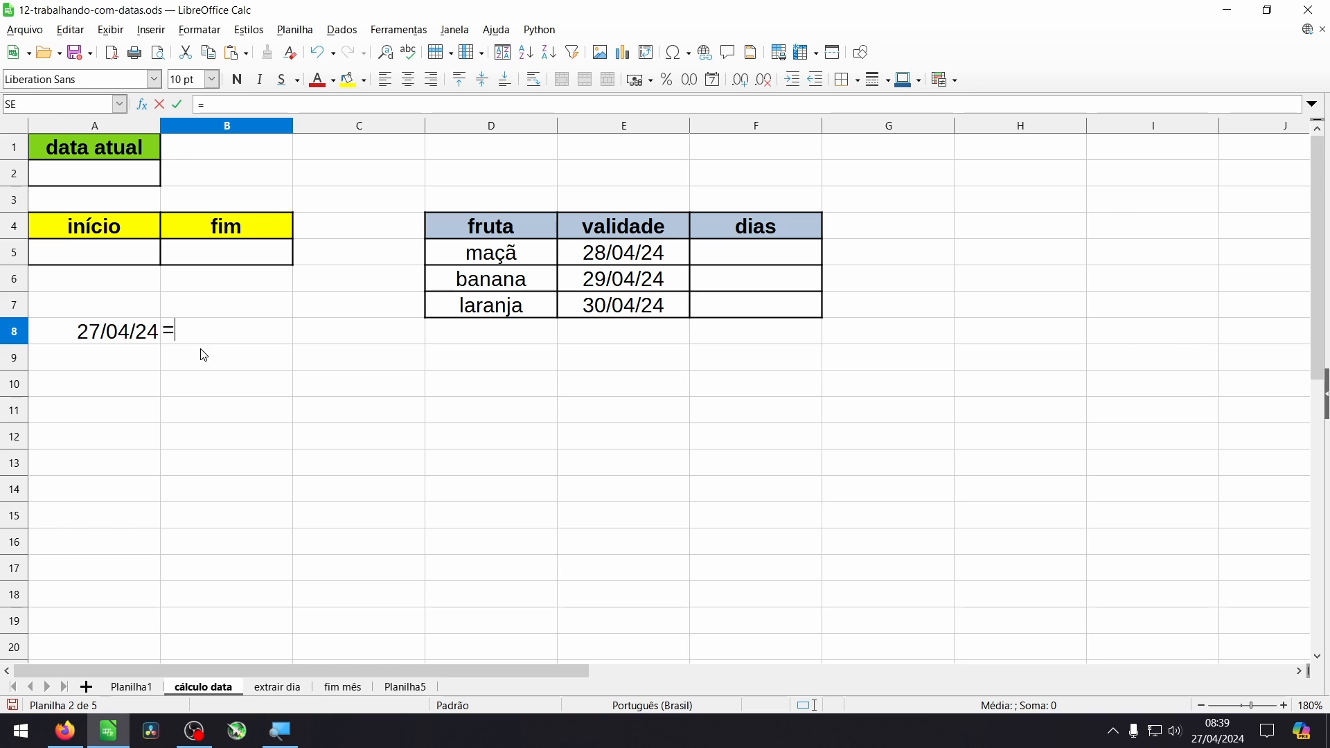
click(125, 344)
text(+1)
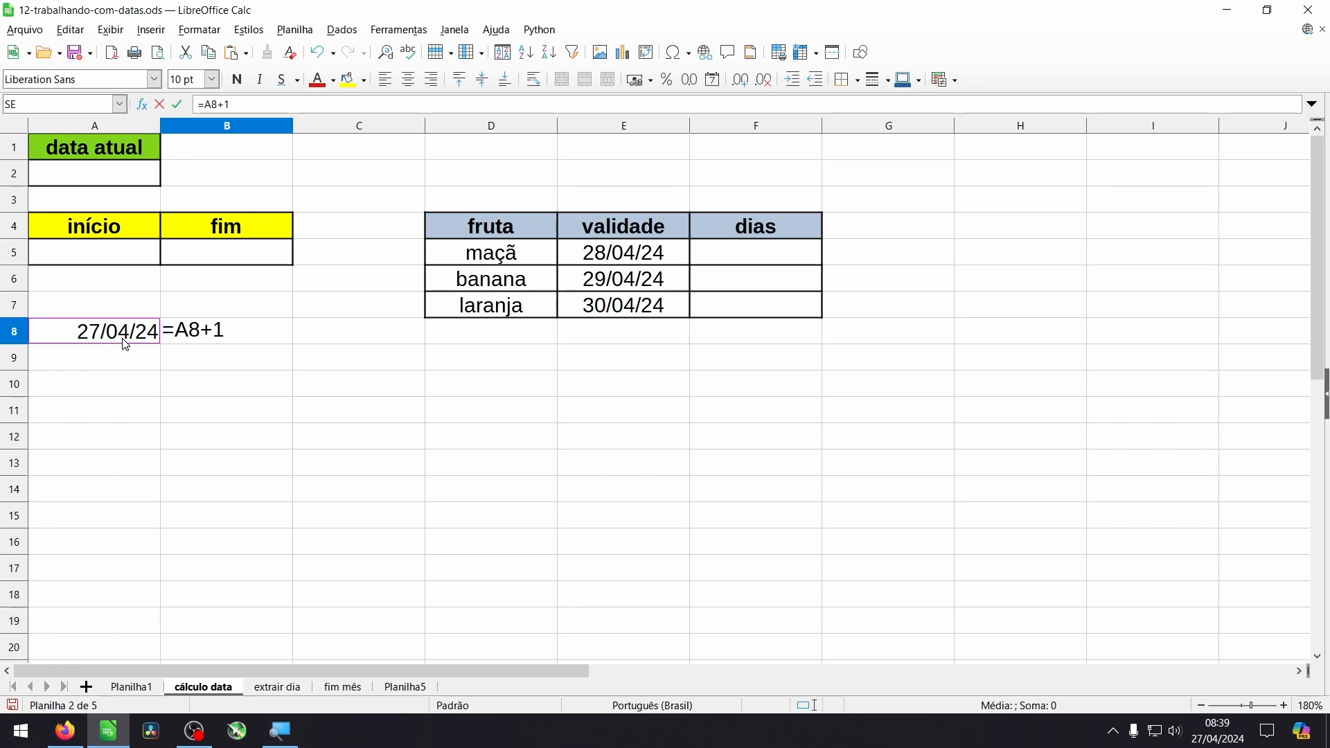
key(Return)
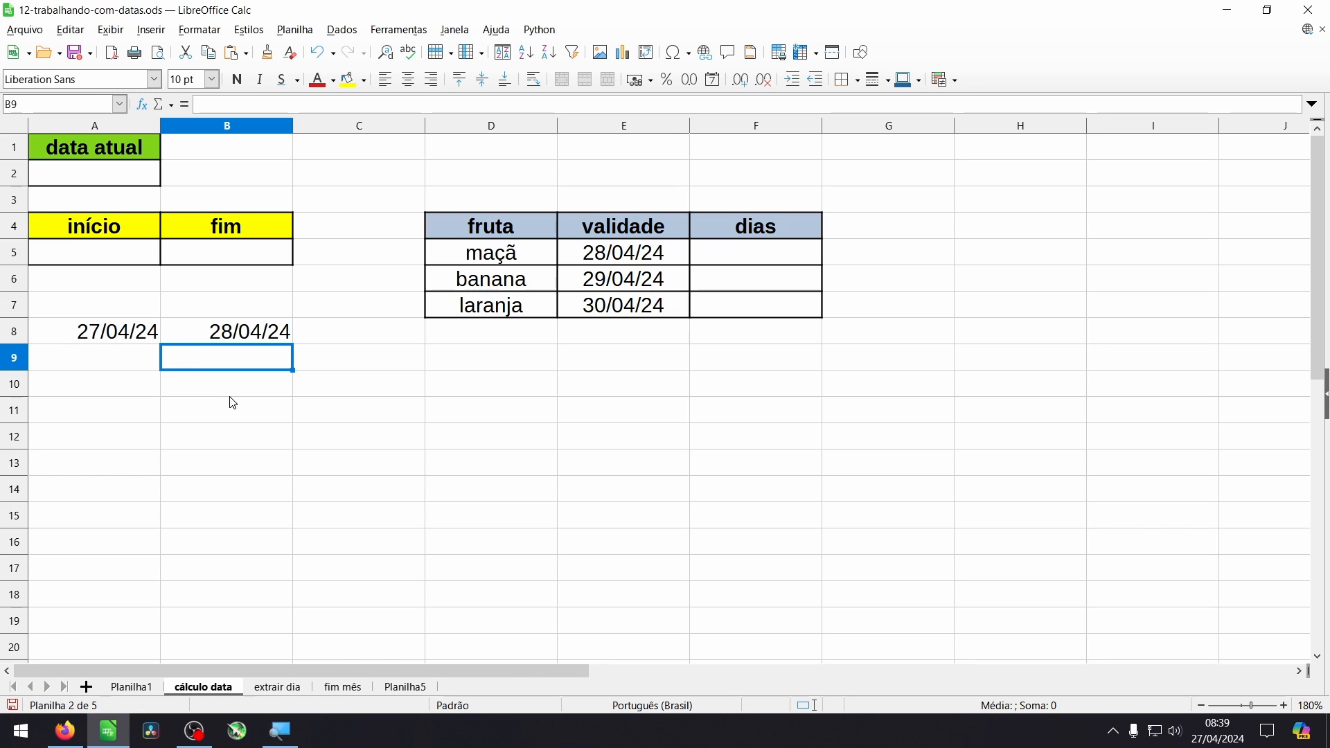
- Calculate the day before the A8 date in cell B9 with the formula =A8-1
text(=)
click(98, 333)
text(-1)
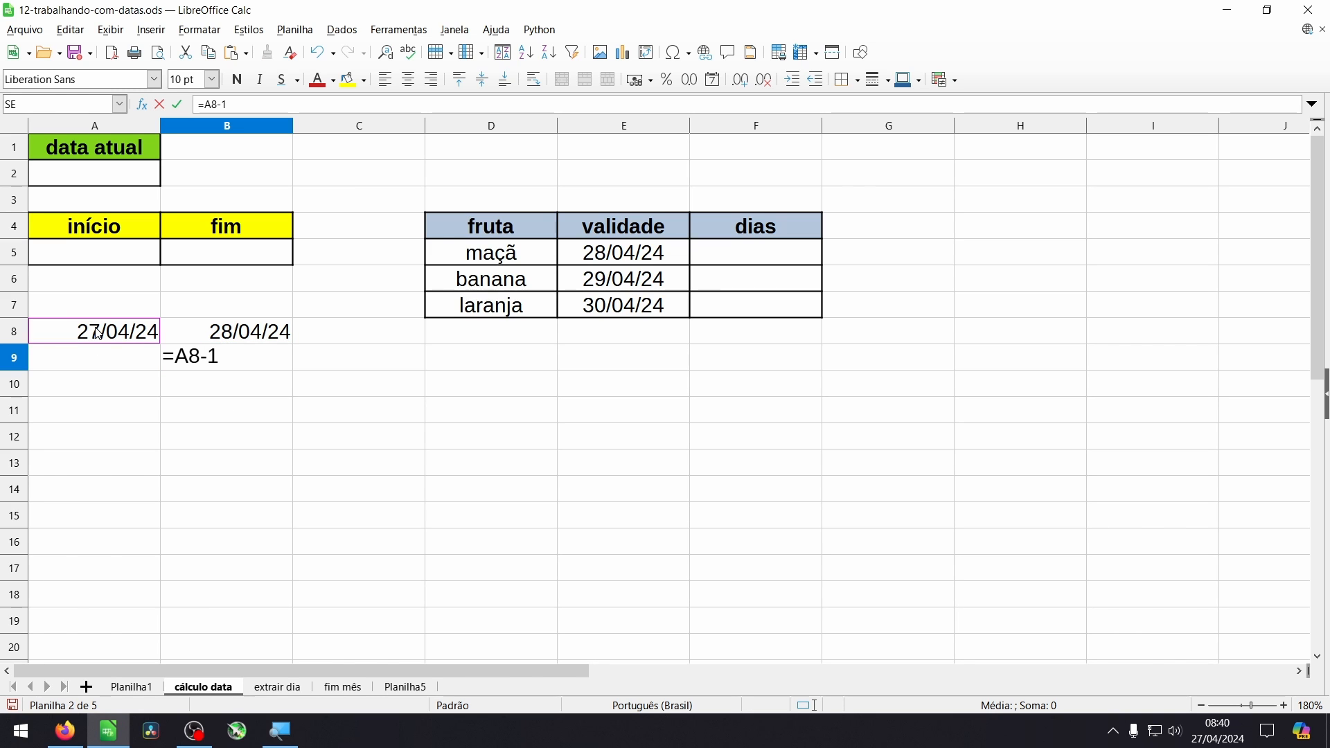
key(Return)
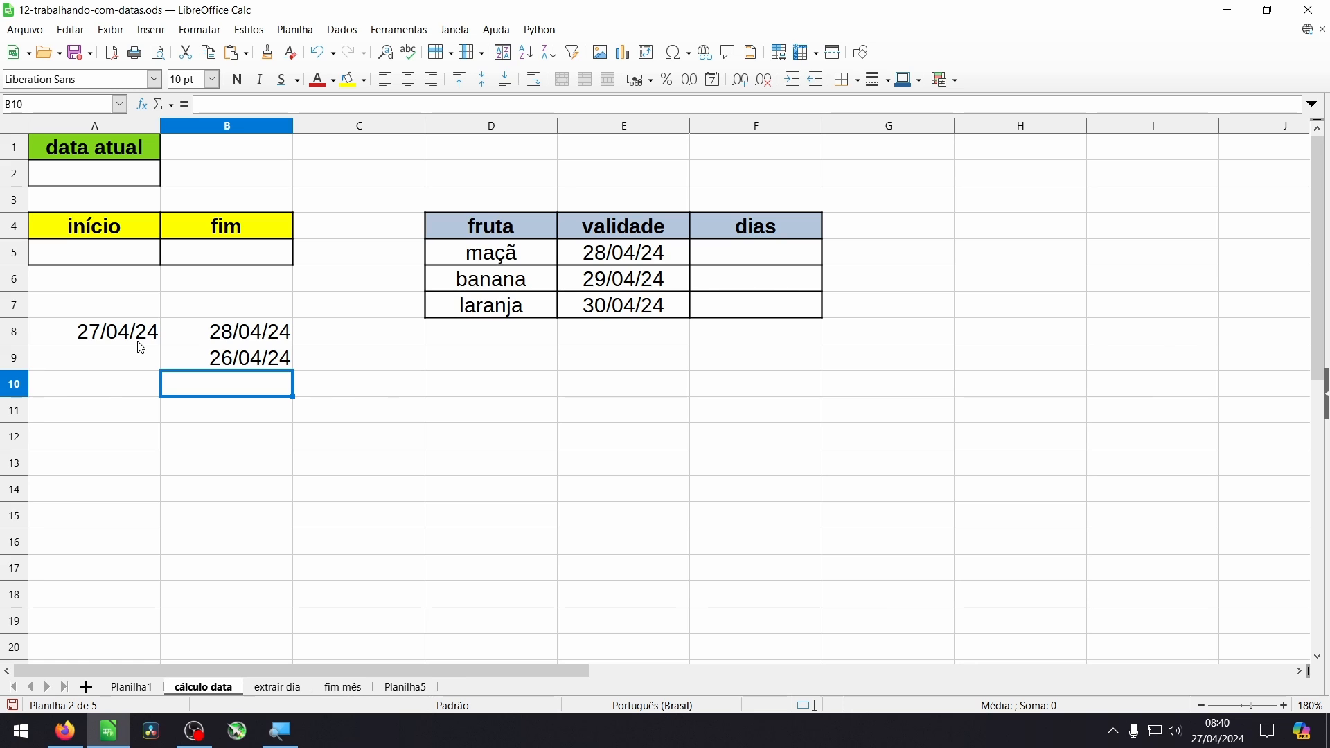
- Enter 29/04/24 as the início date in cell A5
click(128, 260)
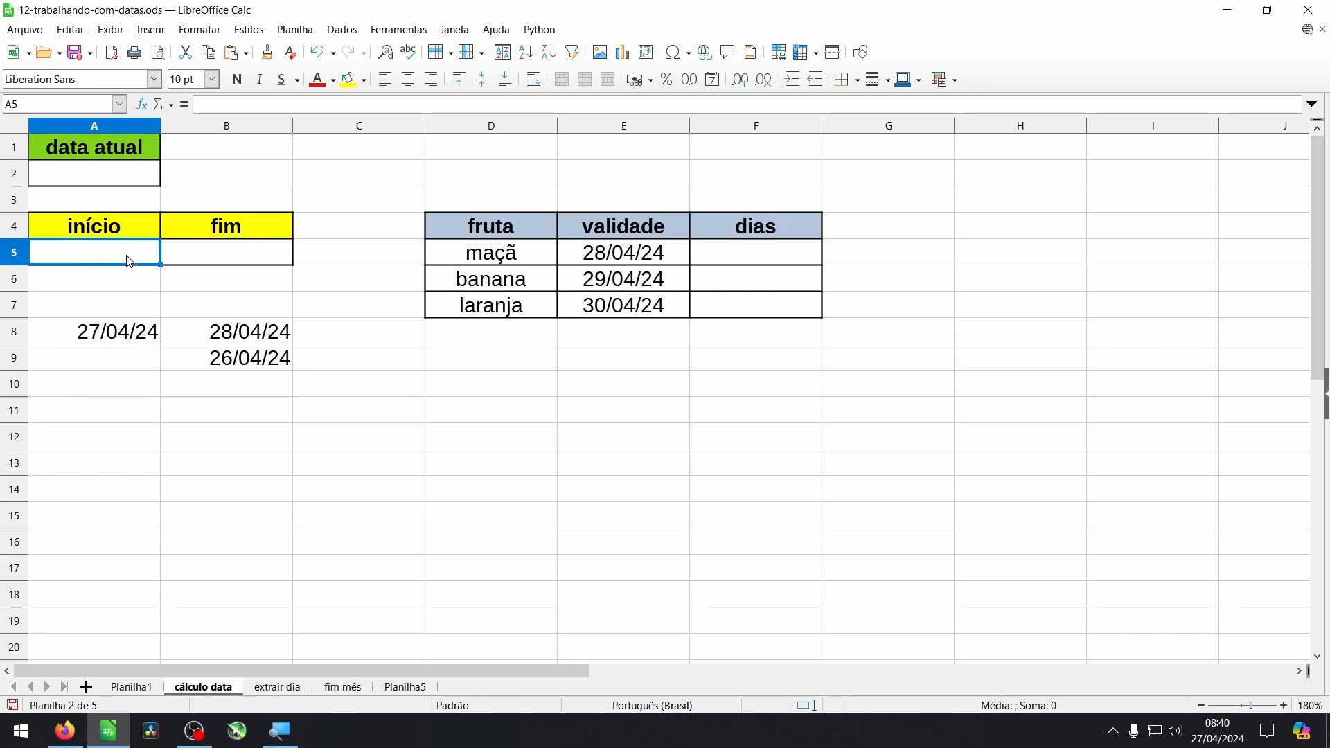
text(29/04/24)
key(Return)
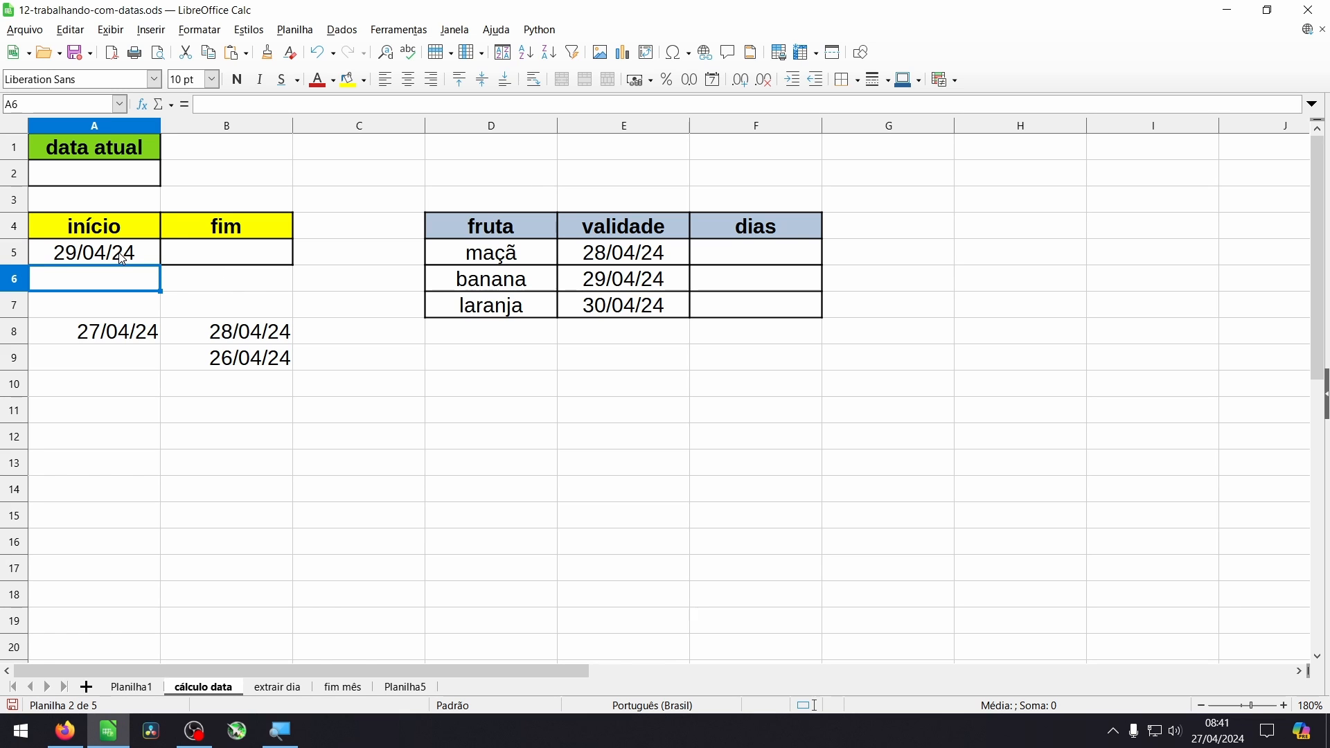
- Calculate the fim date in cell B5 with the formula =A5+29
click(121, 259)
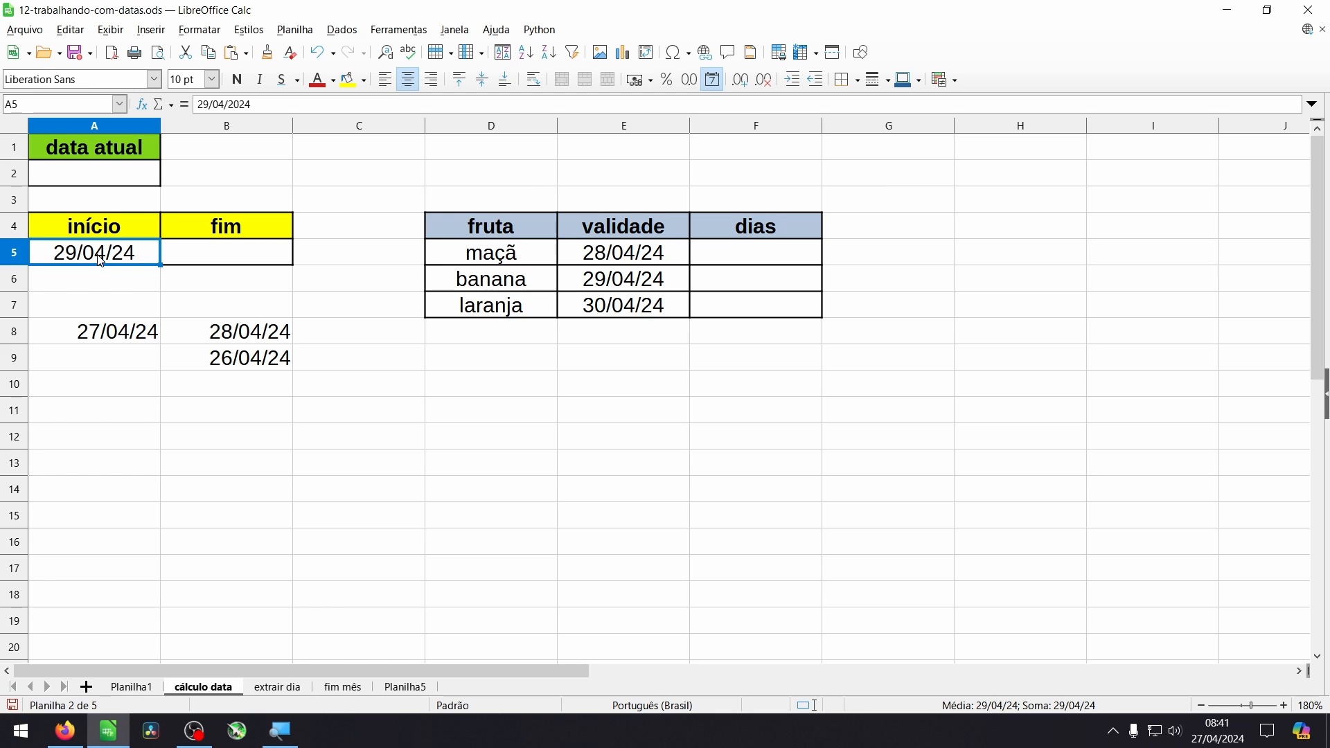
click(195, 261)
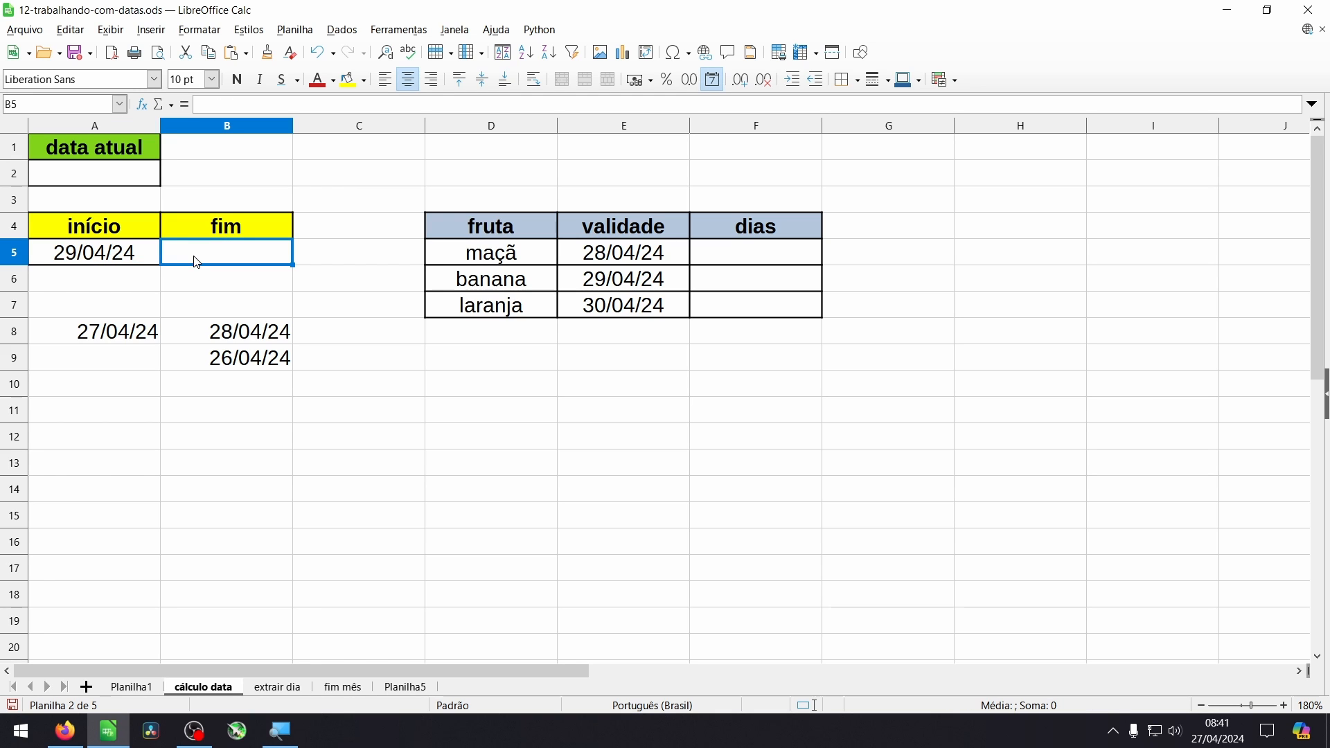
text(=)
click(139, 256)
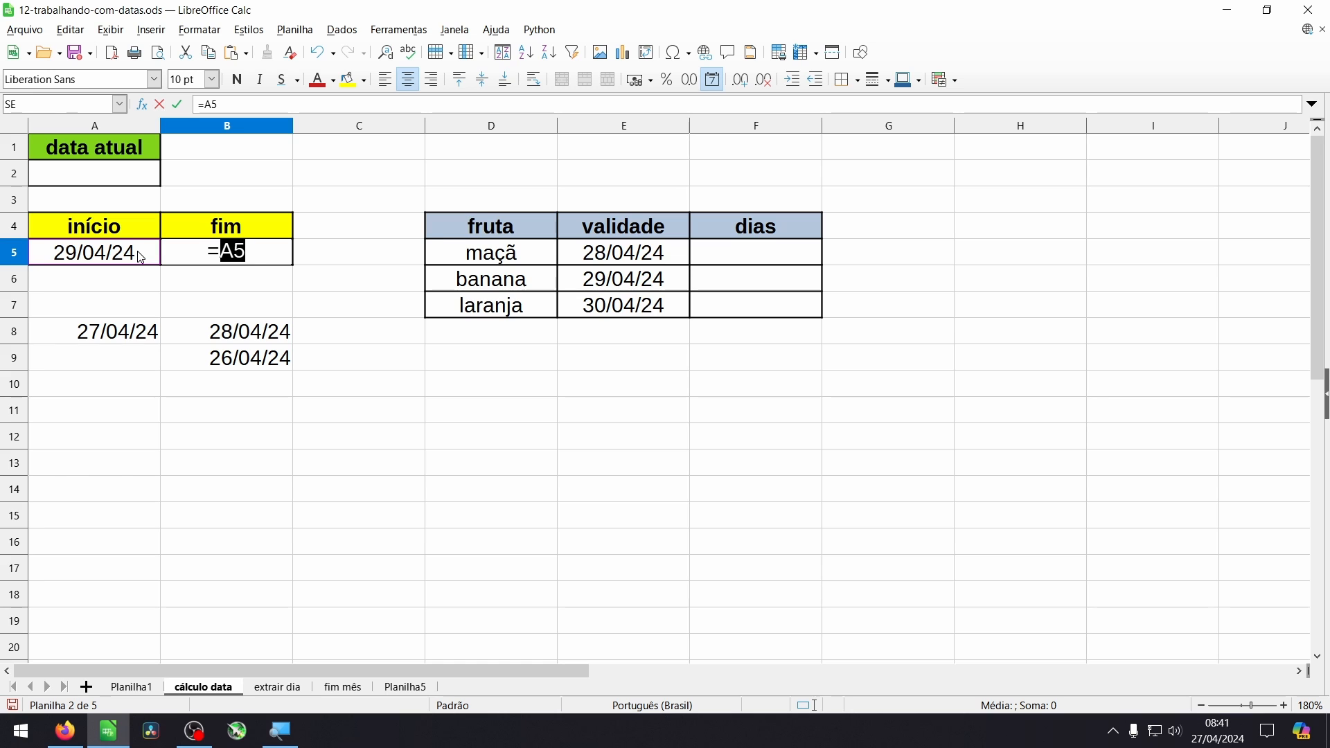
text(+29)
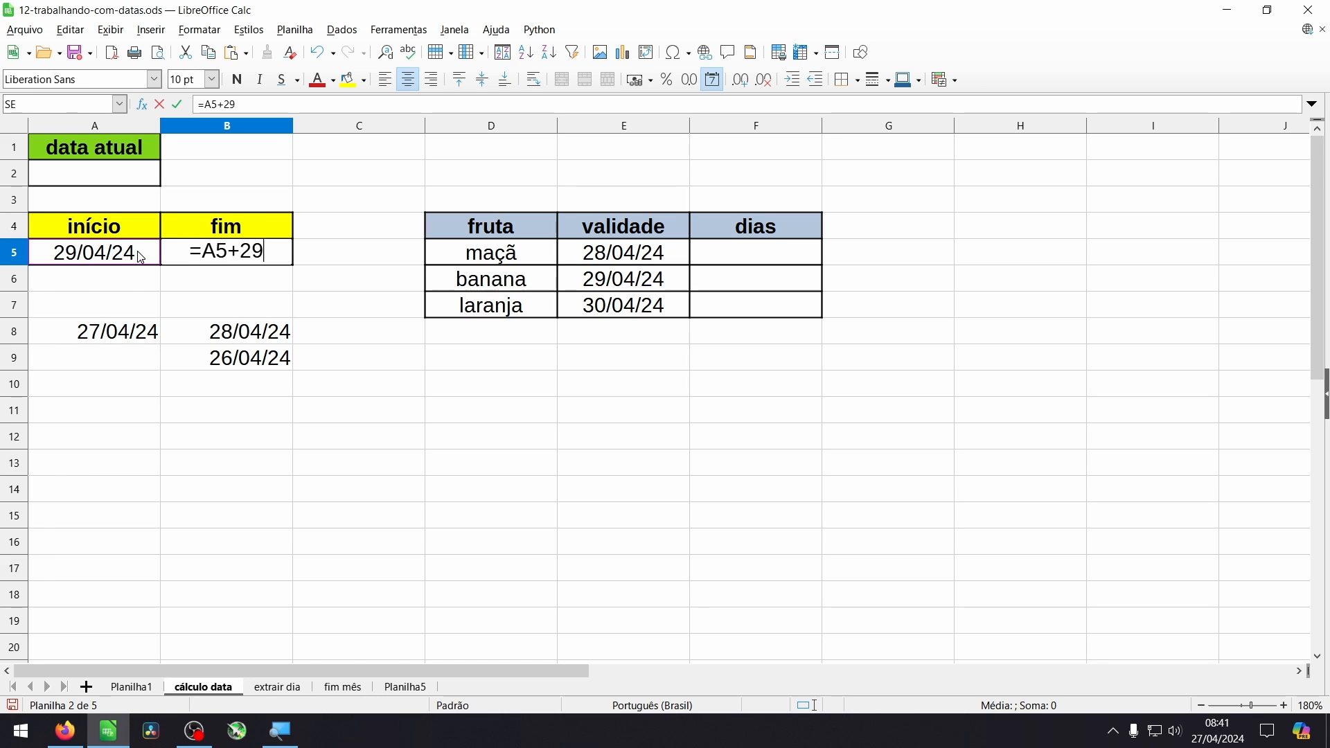
key(Return)
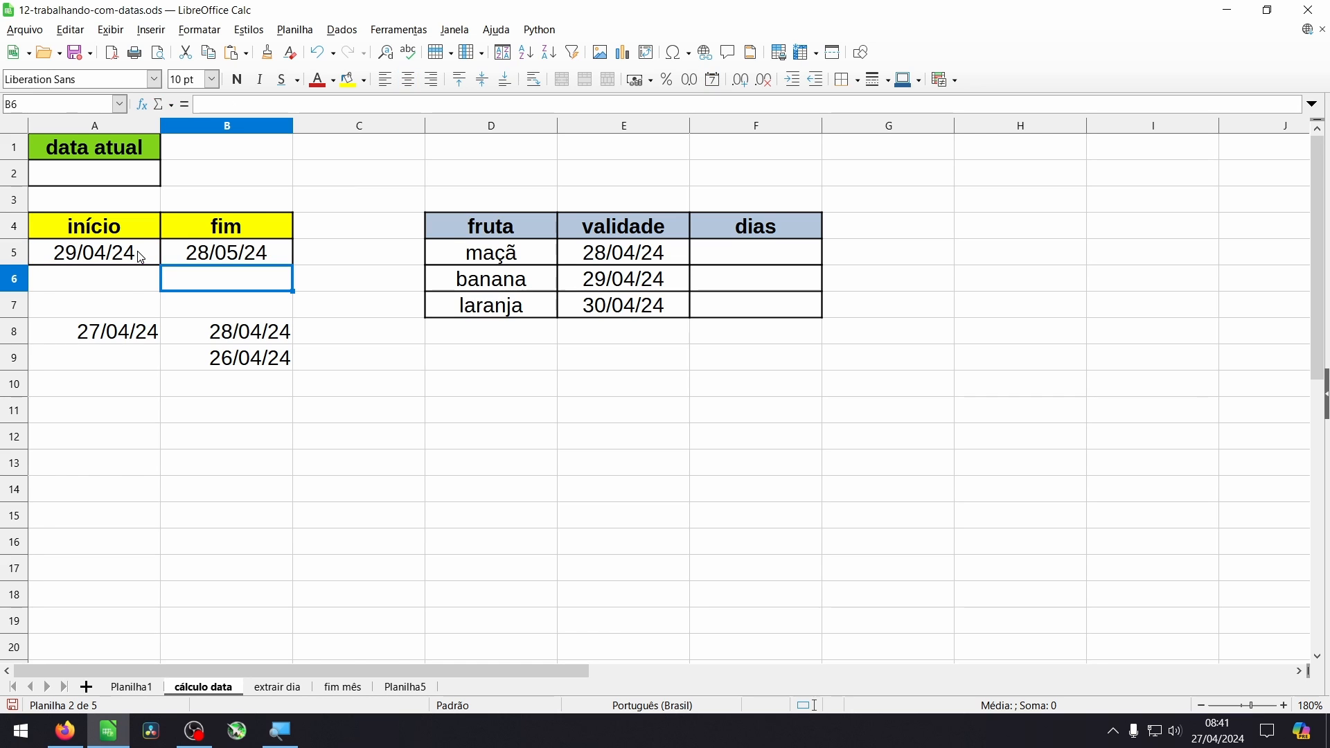
click(242, 260)
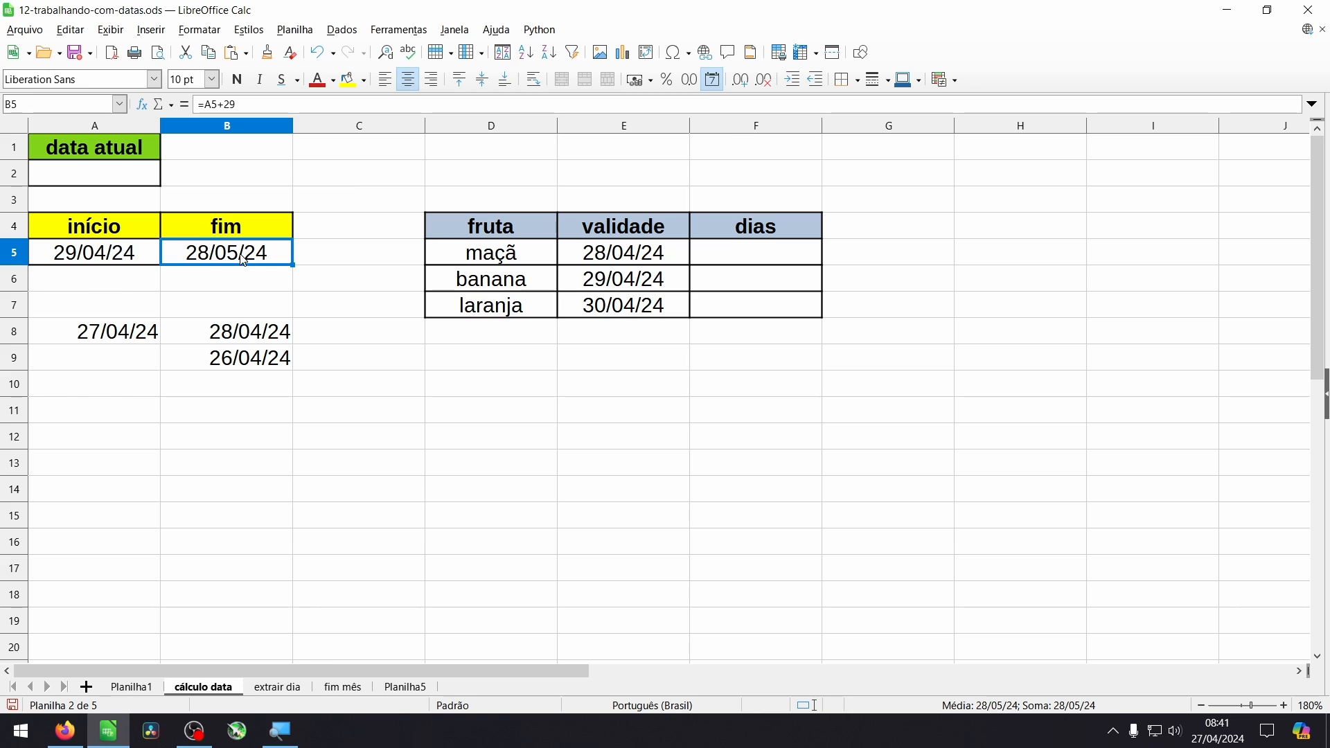
- Fill cell A2 under "data atual" with the formula =HOJE()
click(740, 263)
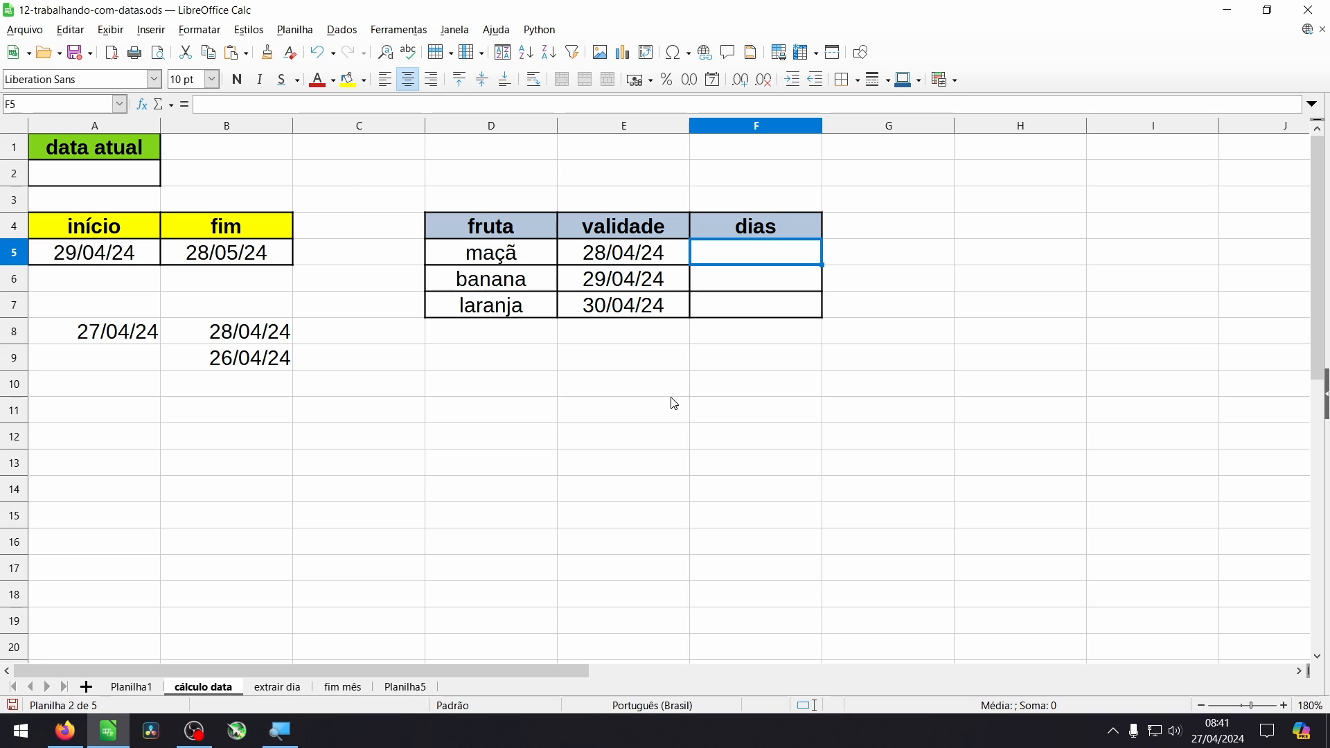
click(121, 175)
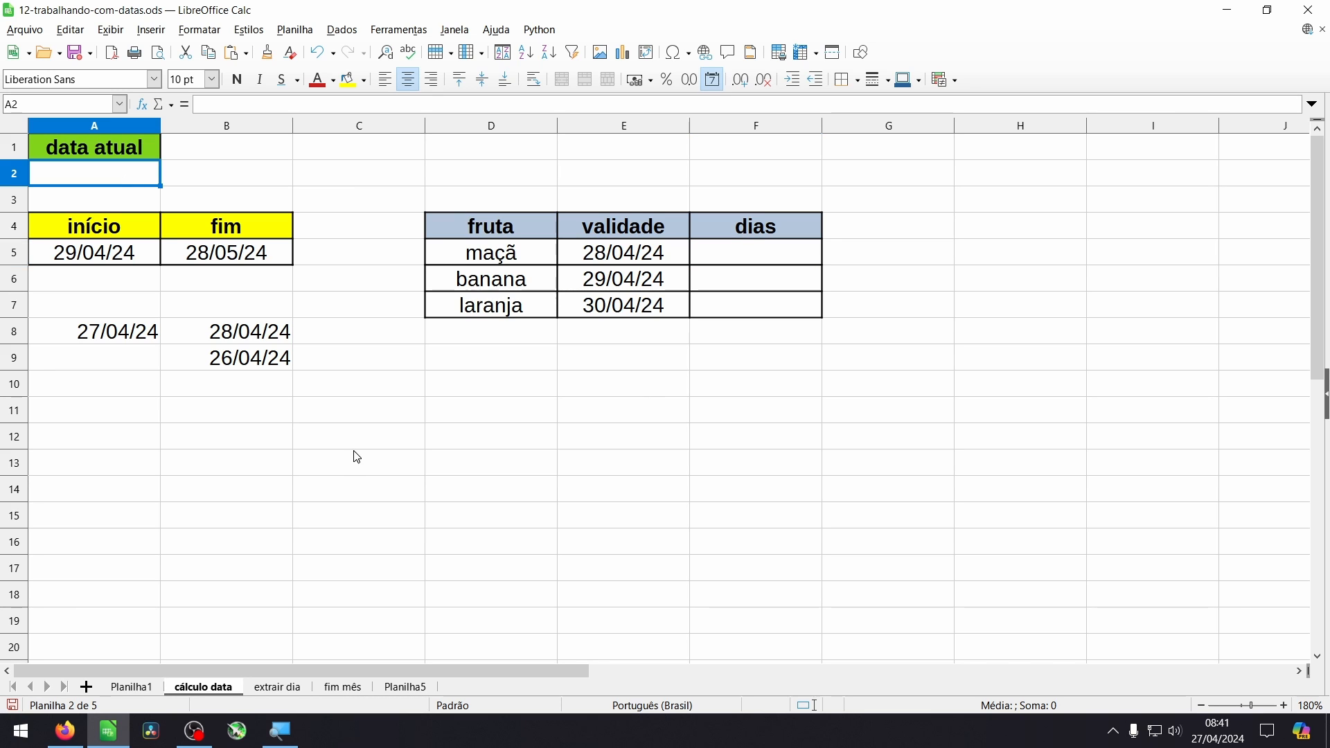
text(=)
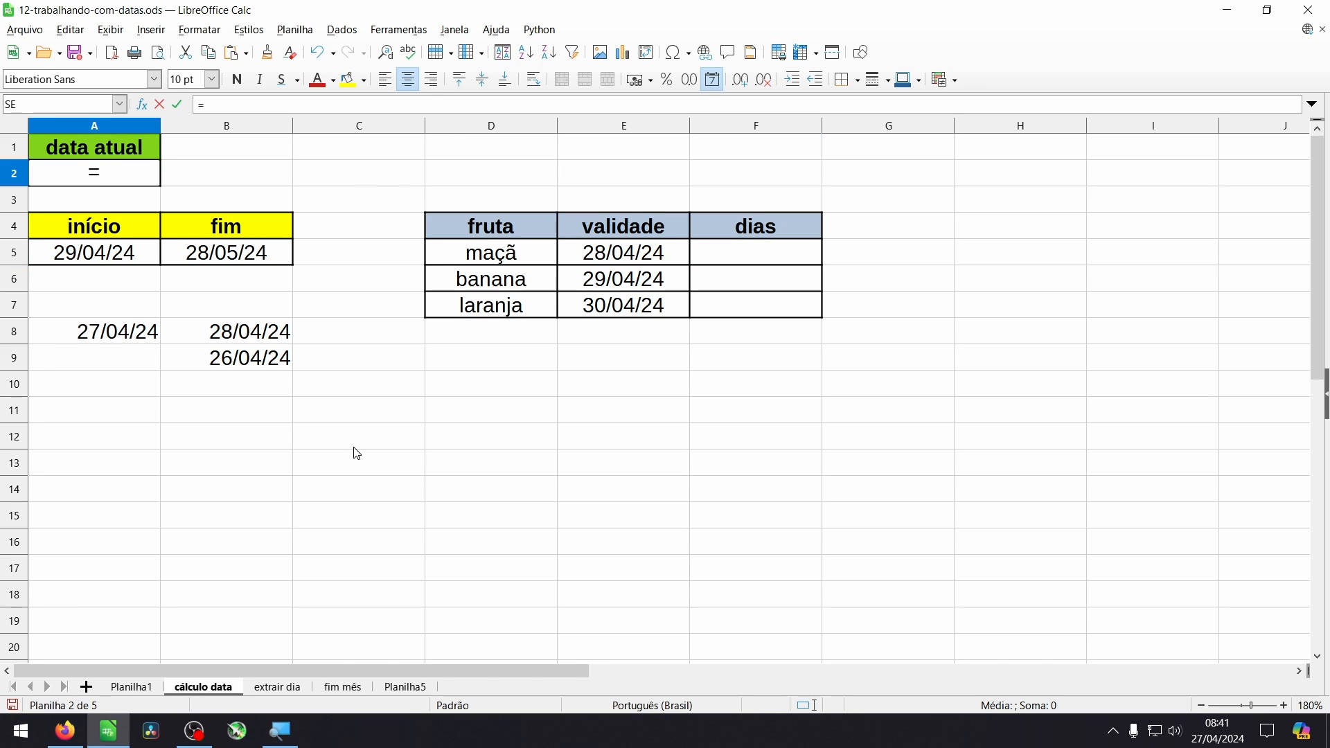
text(HOJE())
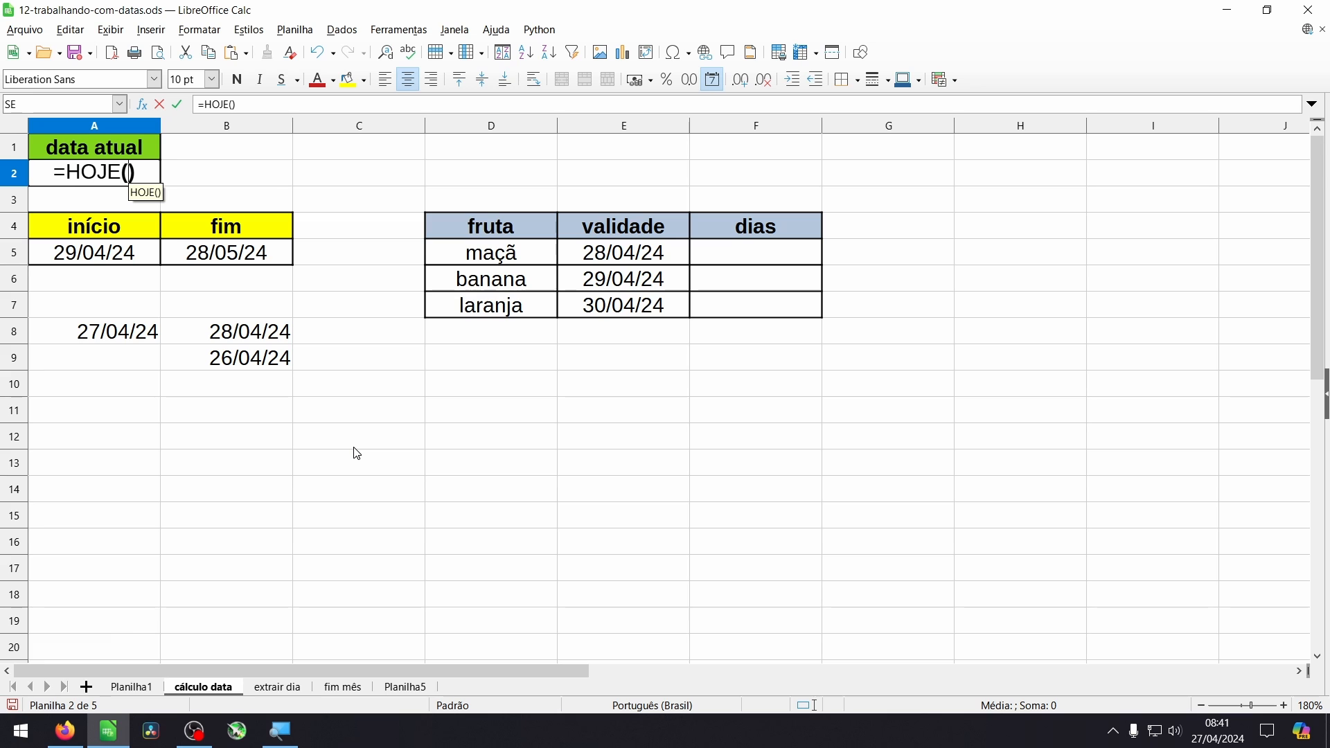
key(Return)
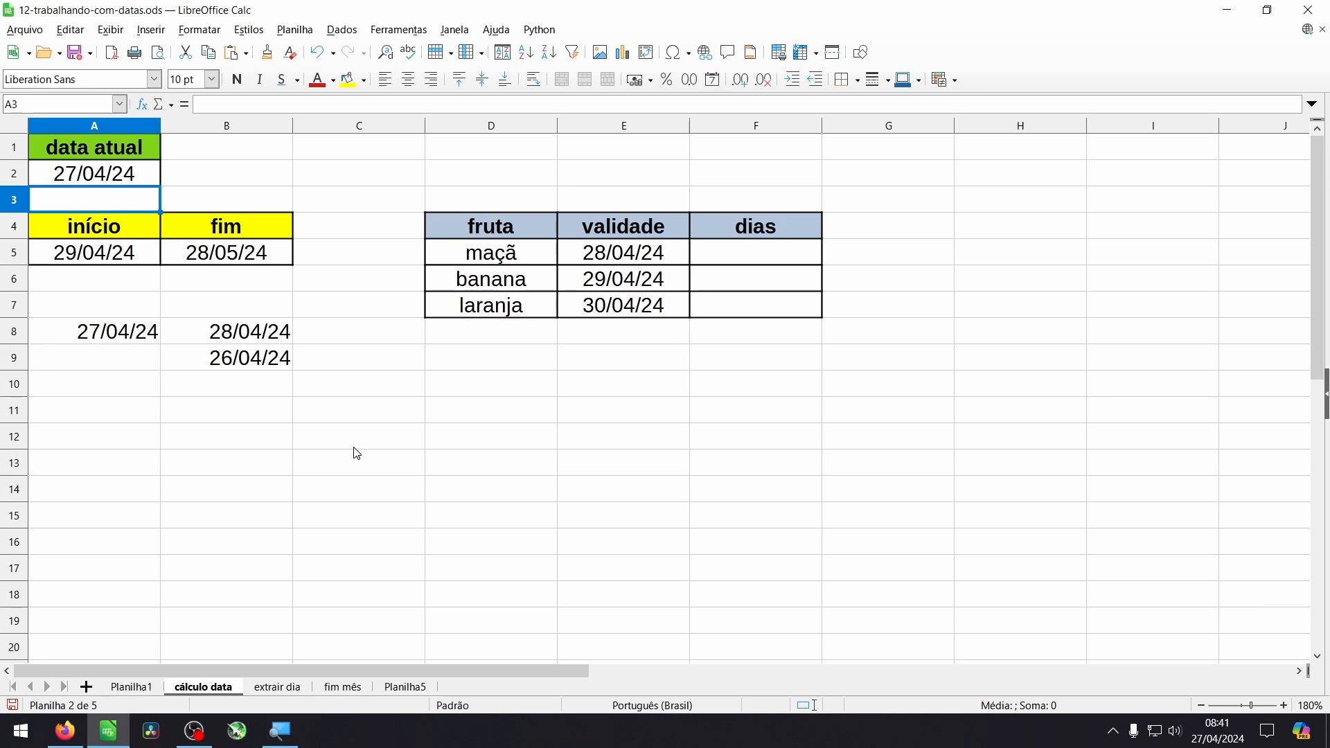
click(124, 182)
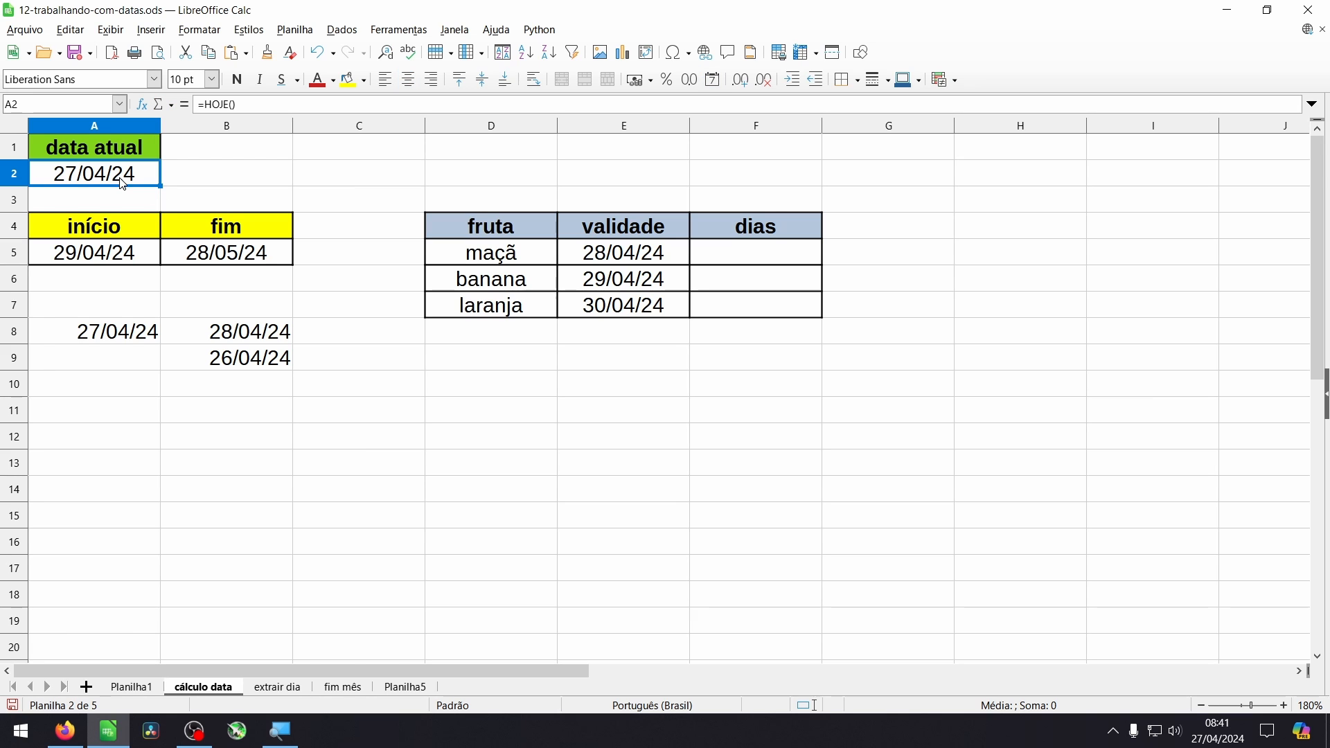
- Insert the current date as a fixed value in cell B2, beside the HOJE formula in A2
click(250, 179)
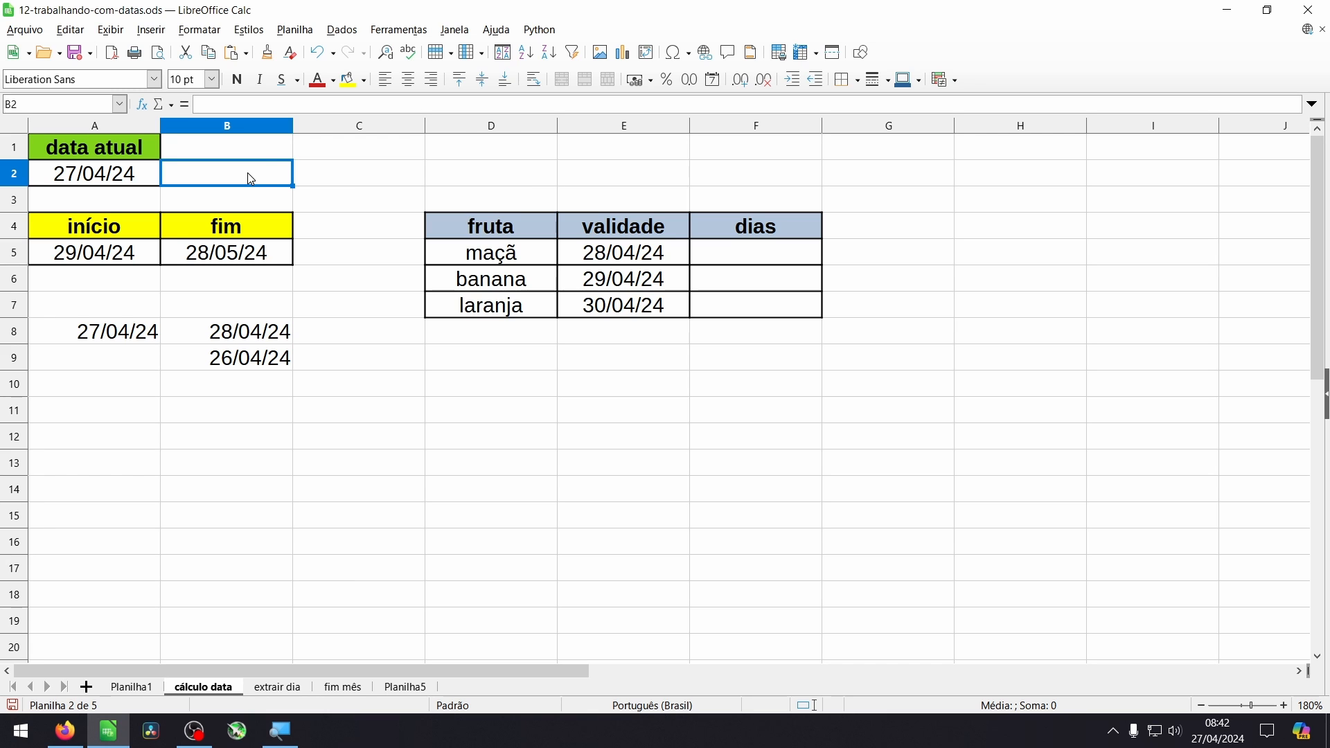
key(ctrl+semicolon)
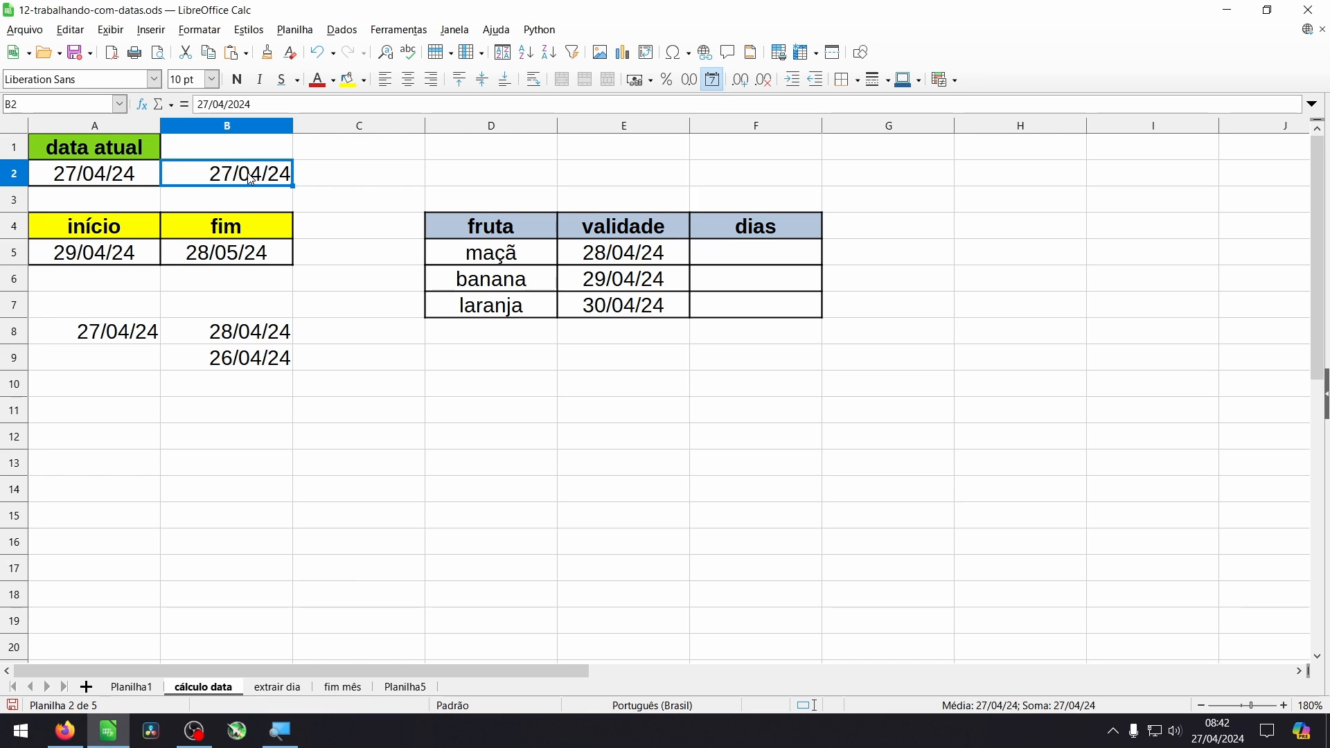
click(338, 179)
click(249, 186)
click(118, 186)
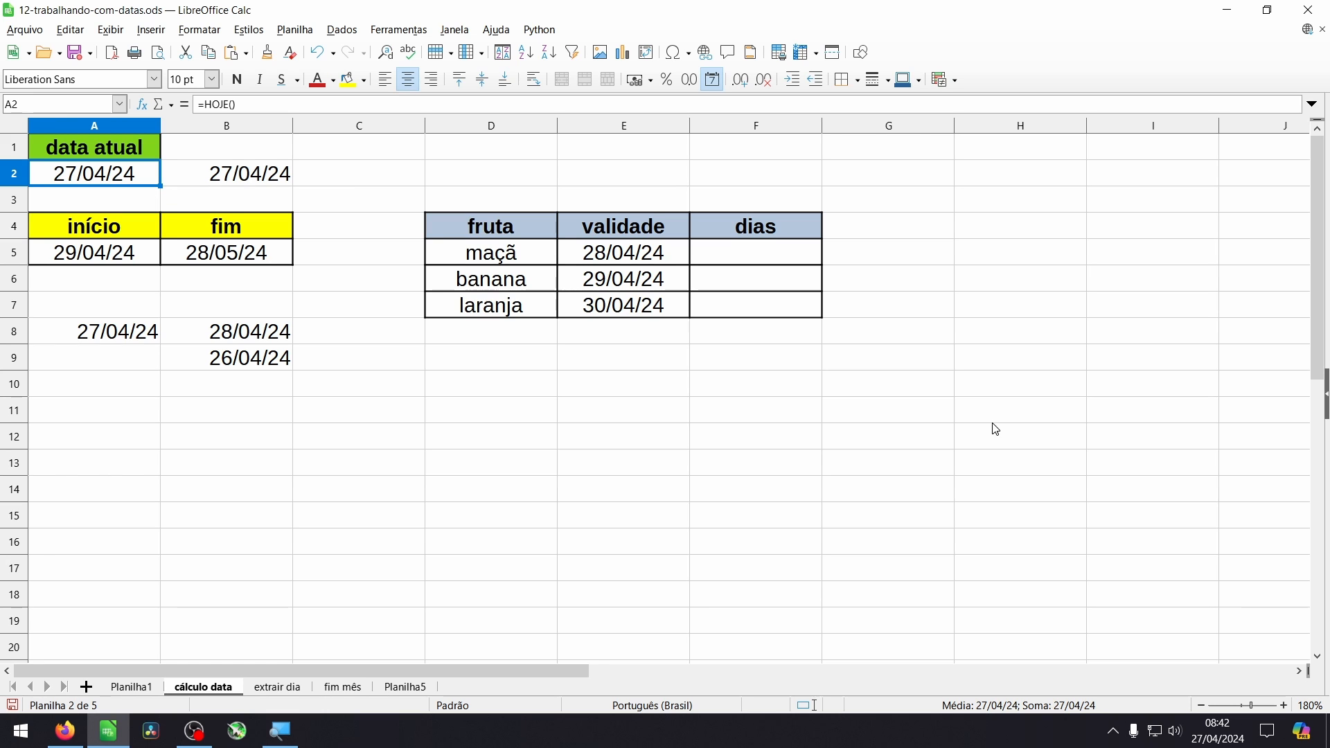
- Check the system calendar's date against the data atual value in cell A2
click(1217, 729)
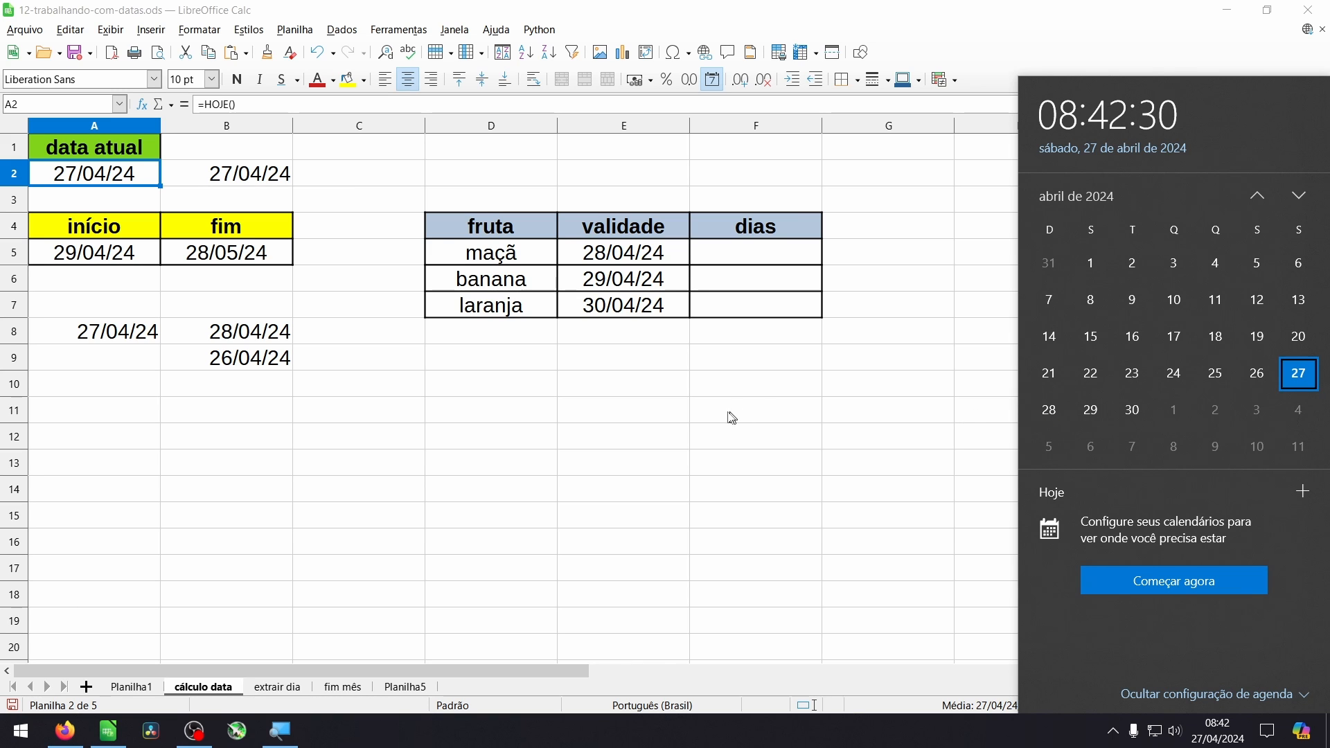
click(490, 418)
click(97, 173)
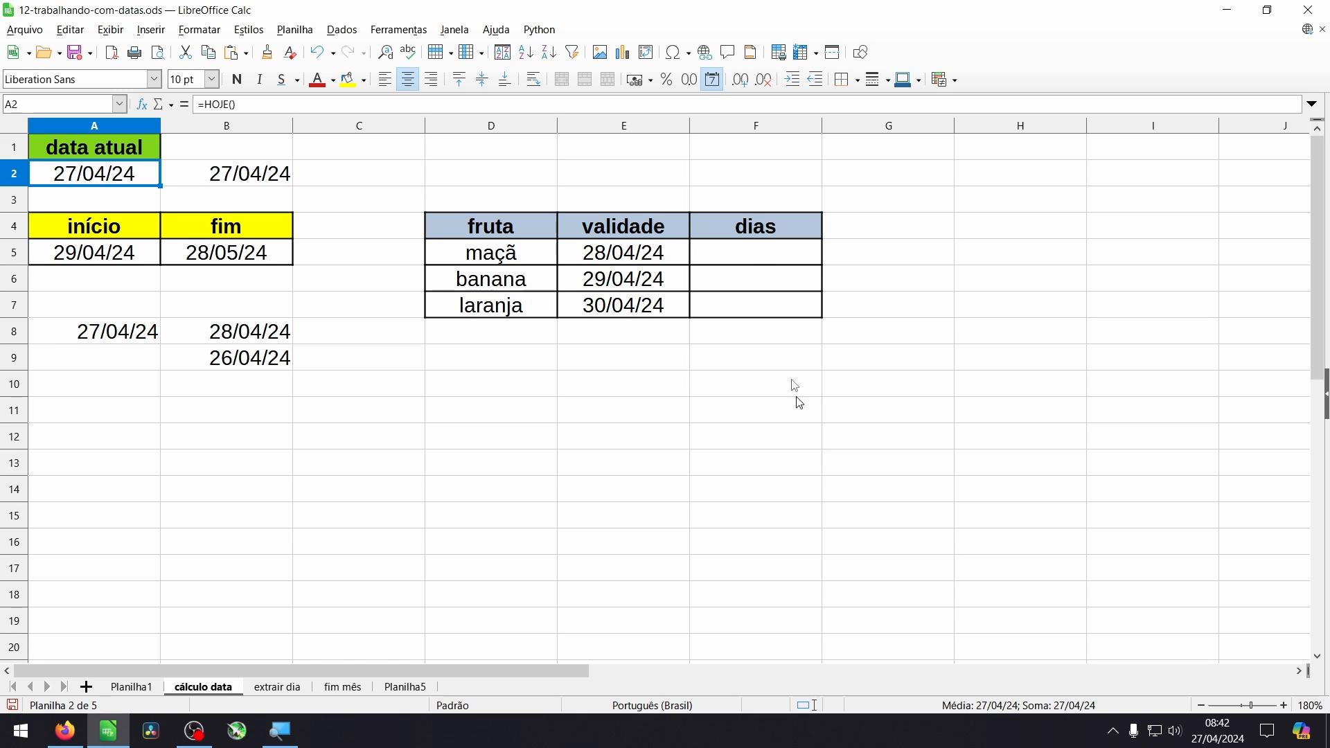
- Calculate the days until maçã expires in cell F5 with the formula =E5-A2
click(752, 260)
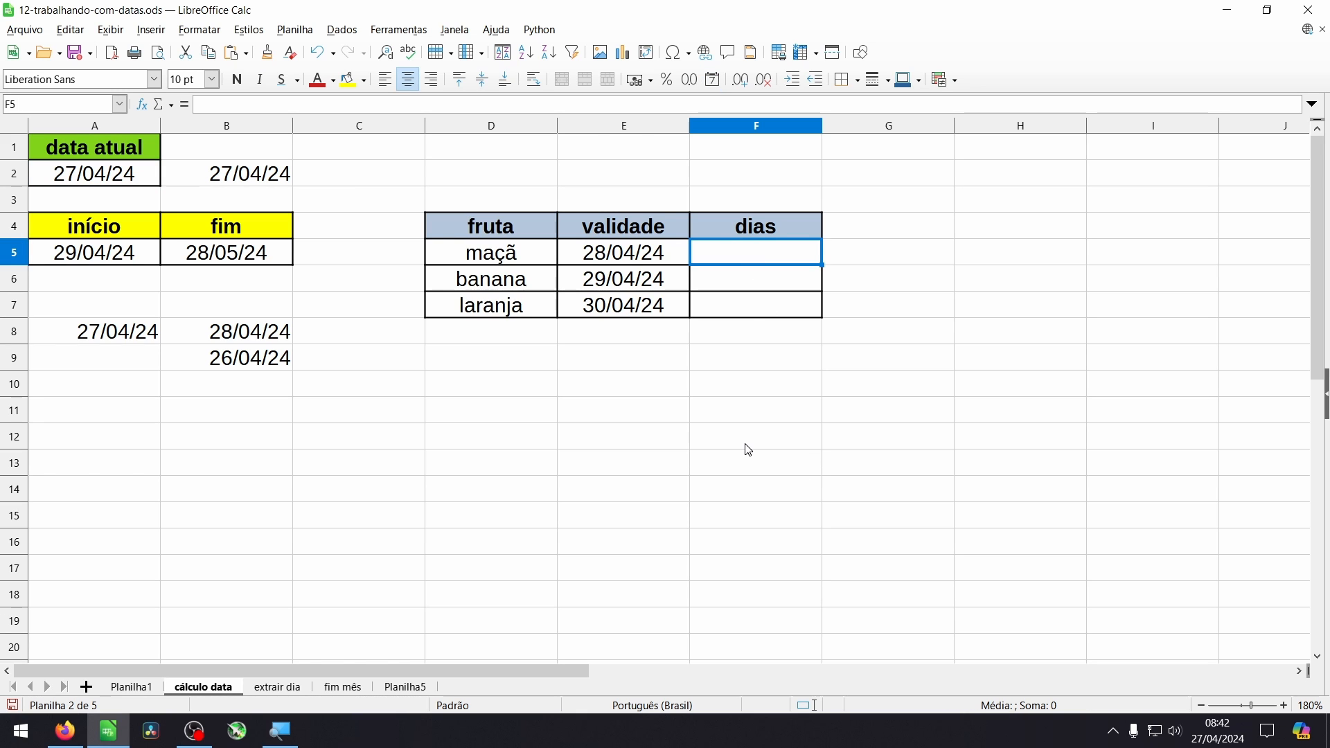
text(=)
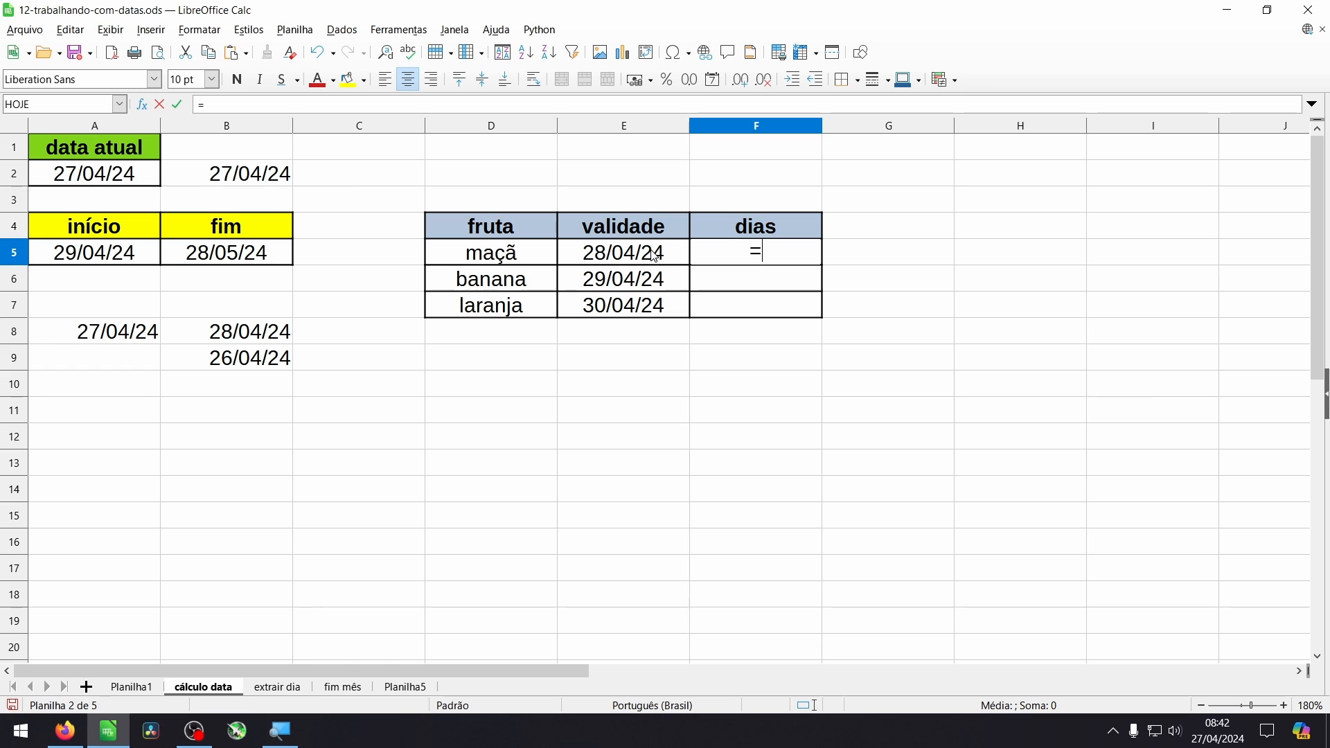
click(654, 256)
text(-)
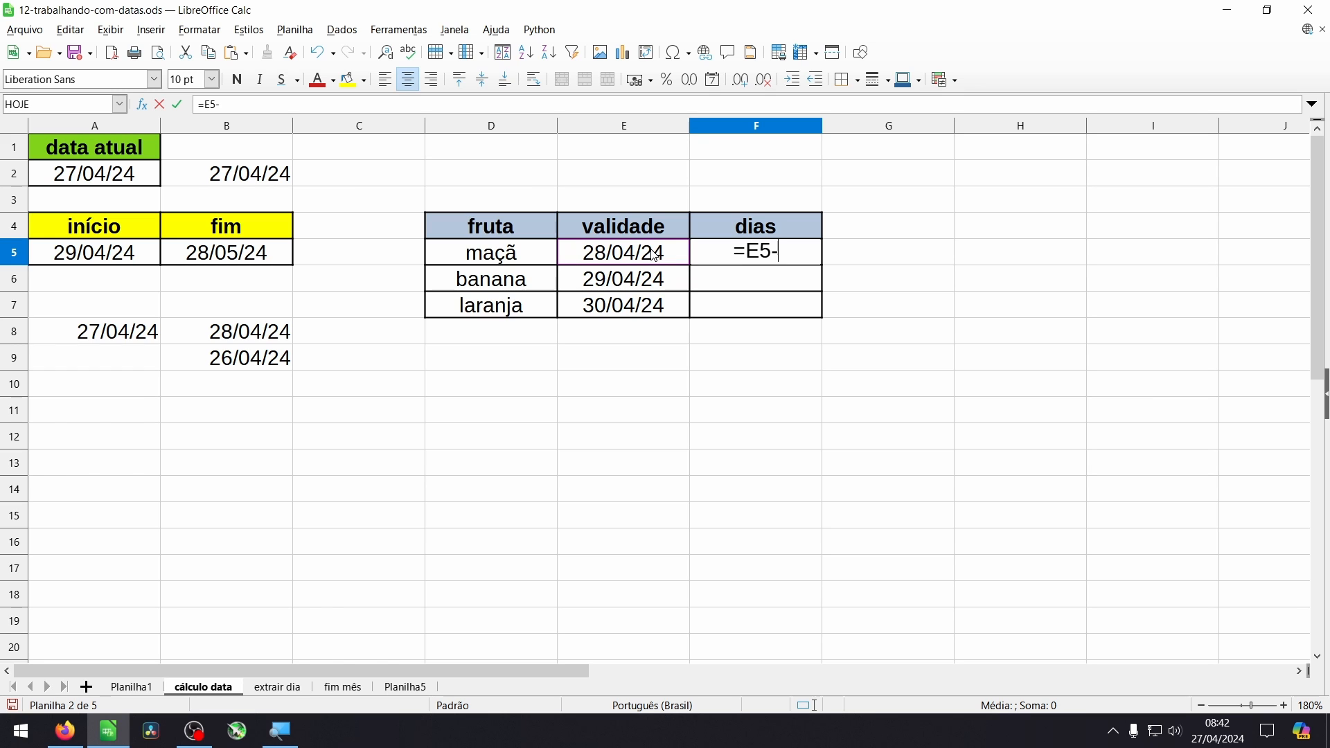
click(129, 182)
key(Return)
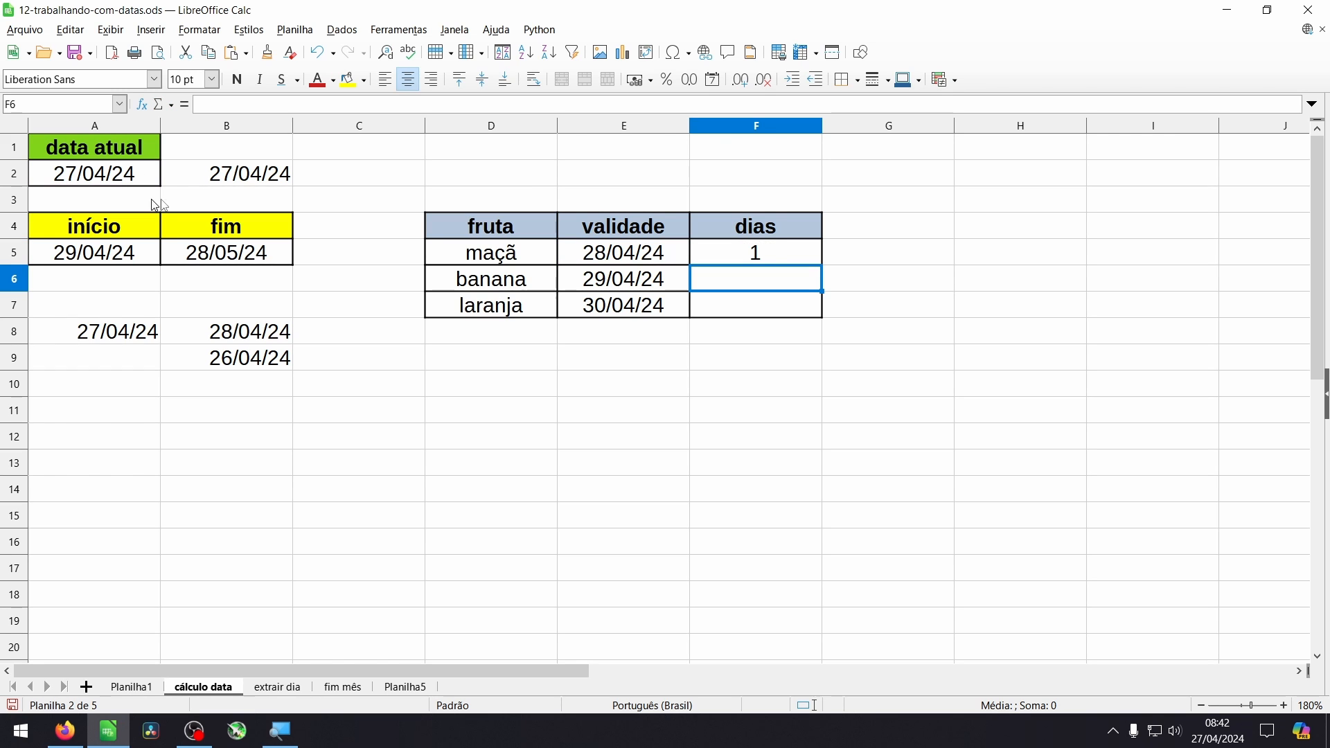
- Make the A2 reference in the F5 formula absolute, giving =E5-$A$2
click(771, 254)
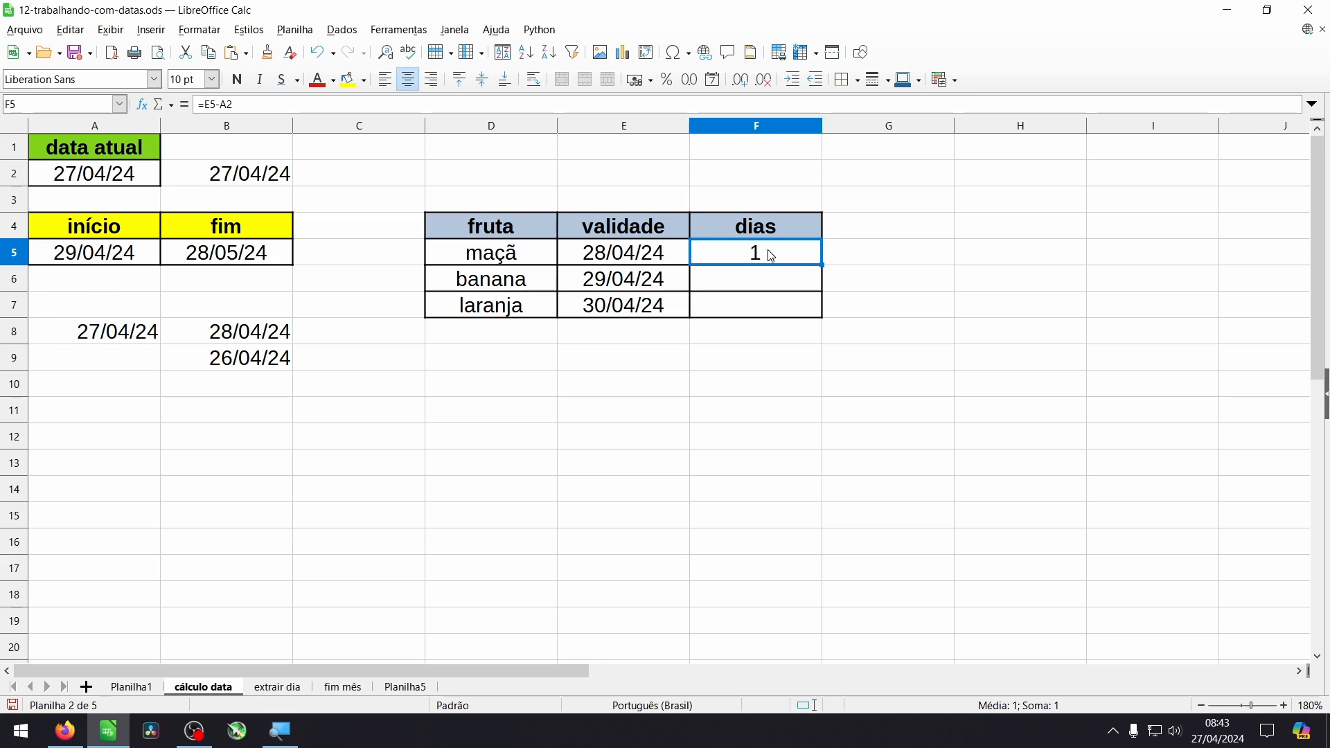
click(771, 281)
click(769, 304)
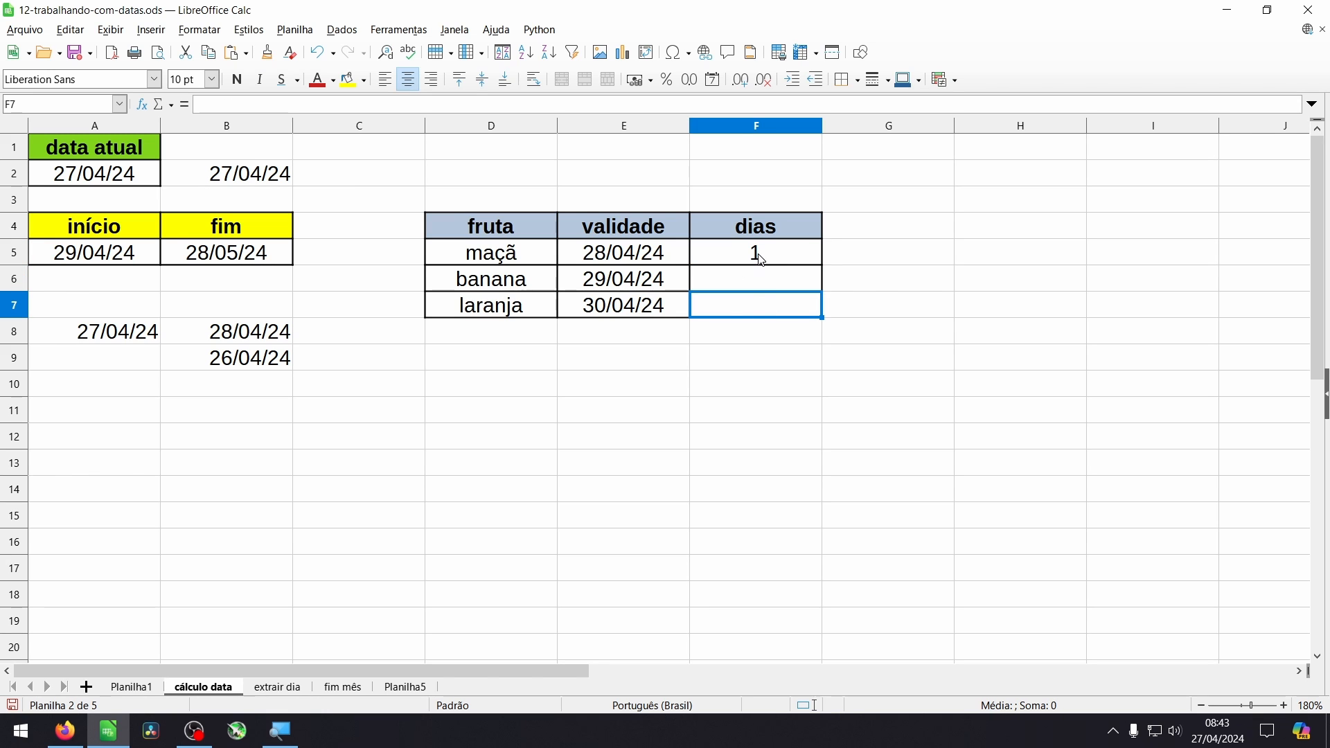
click(762, 260)
key(F2)
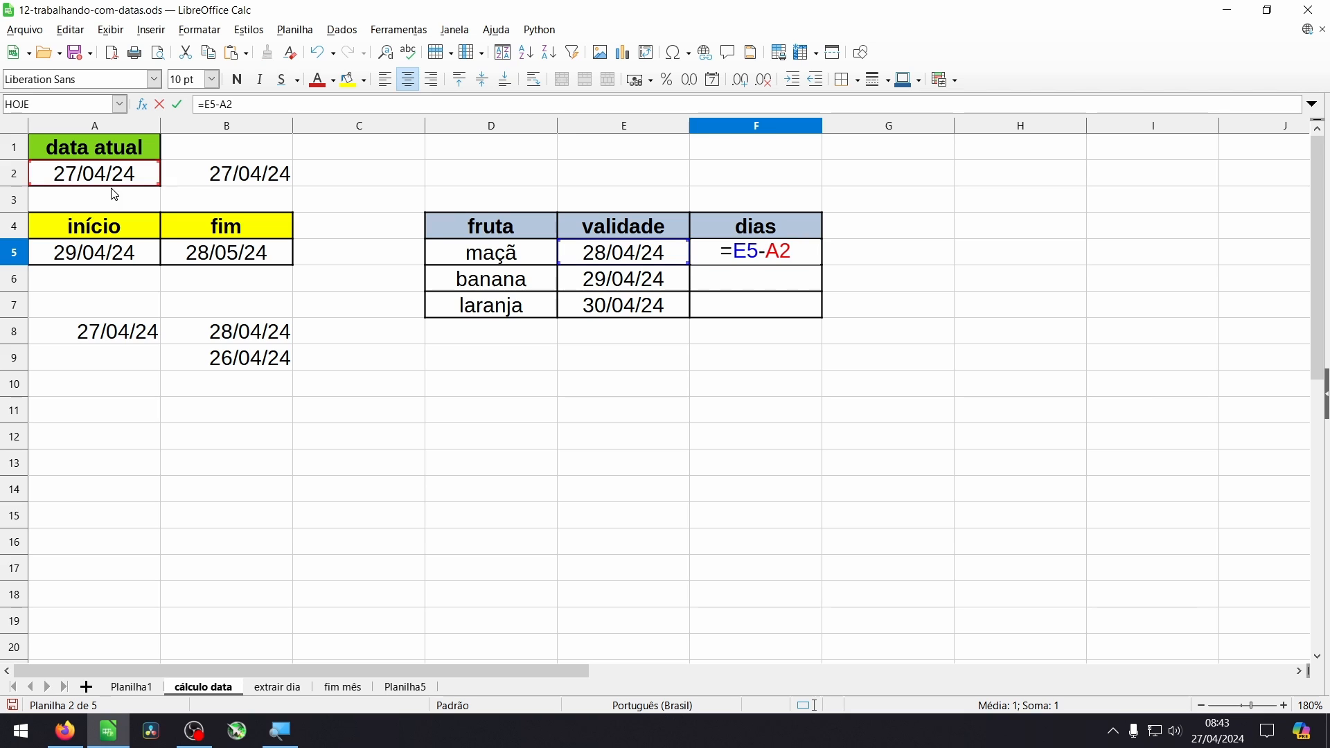
key(shift+Left)
key(shift+Left)
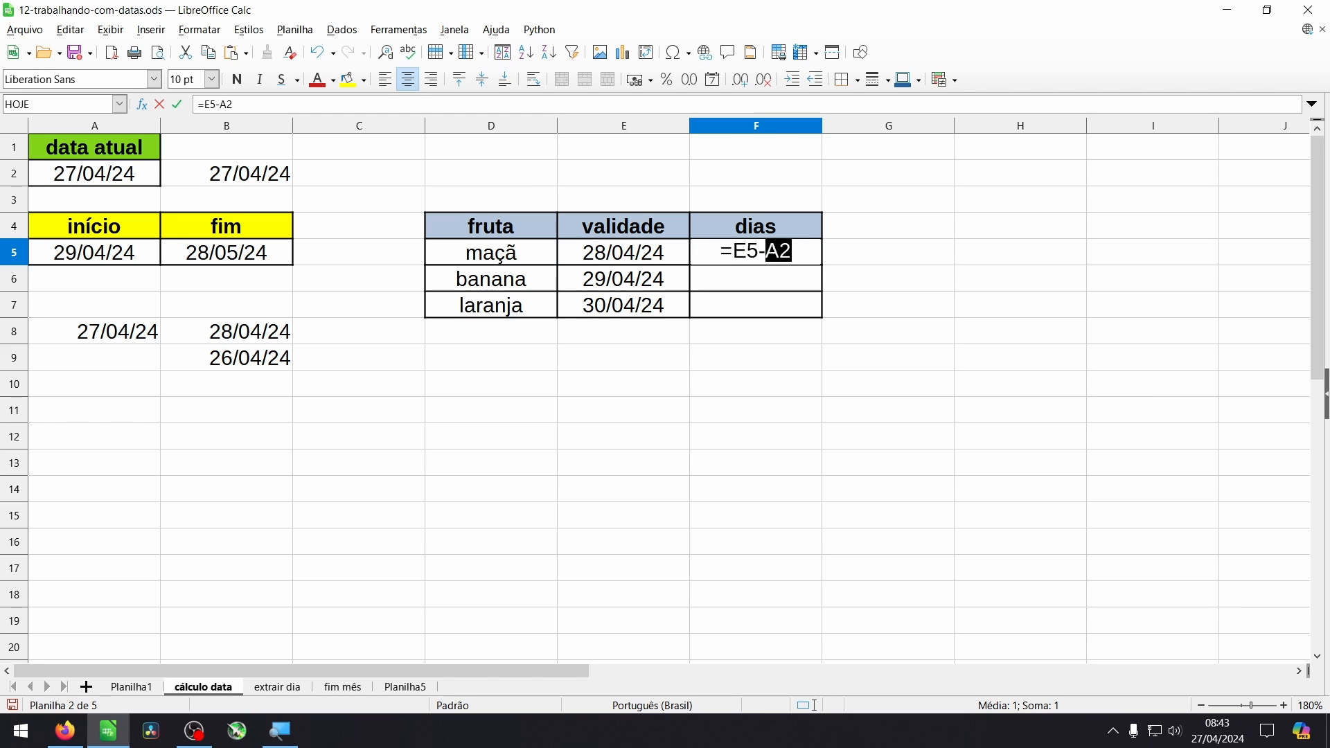
key(F4)
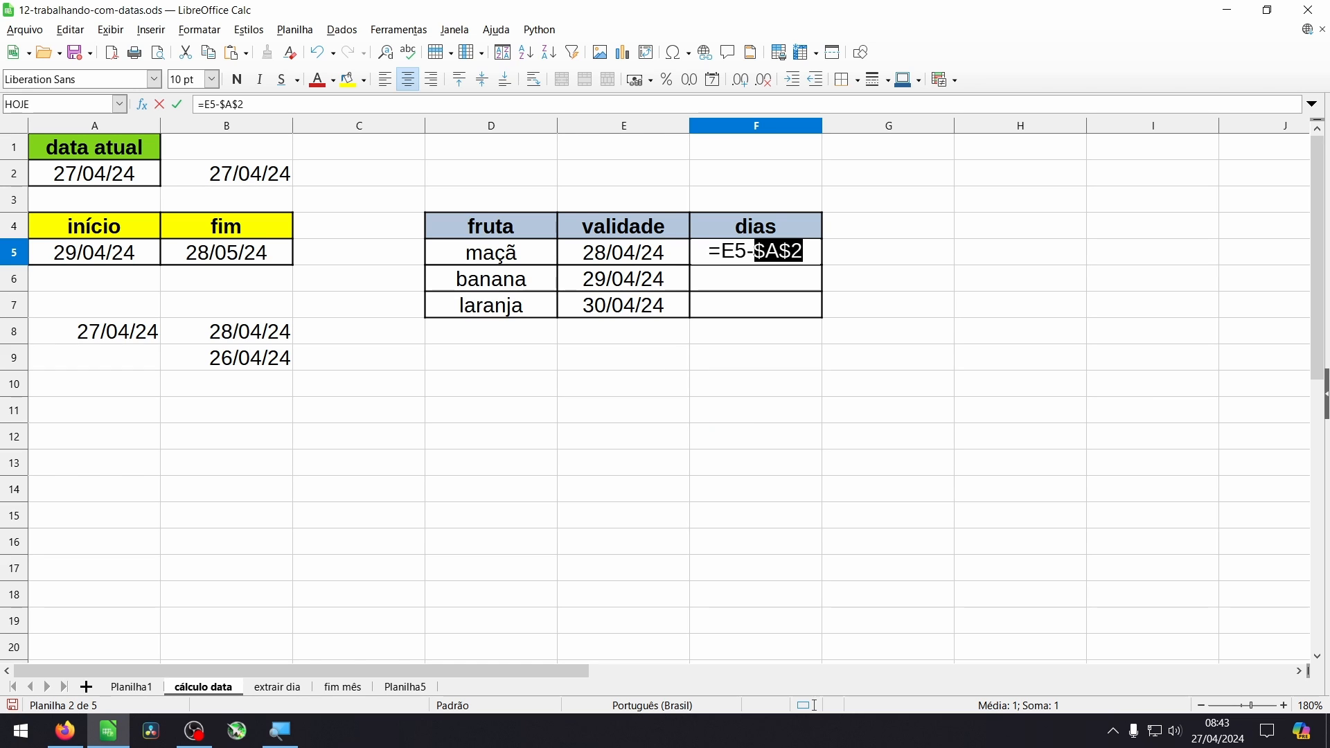
key(Return)
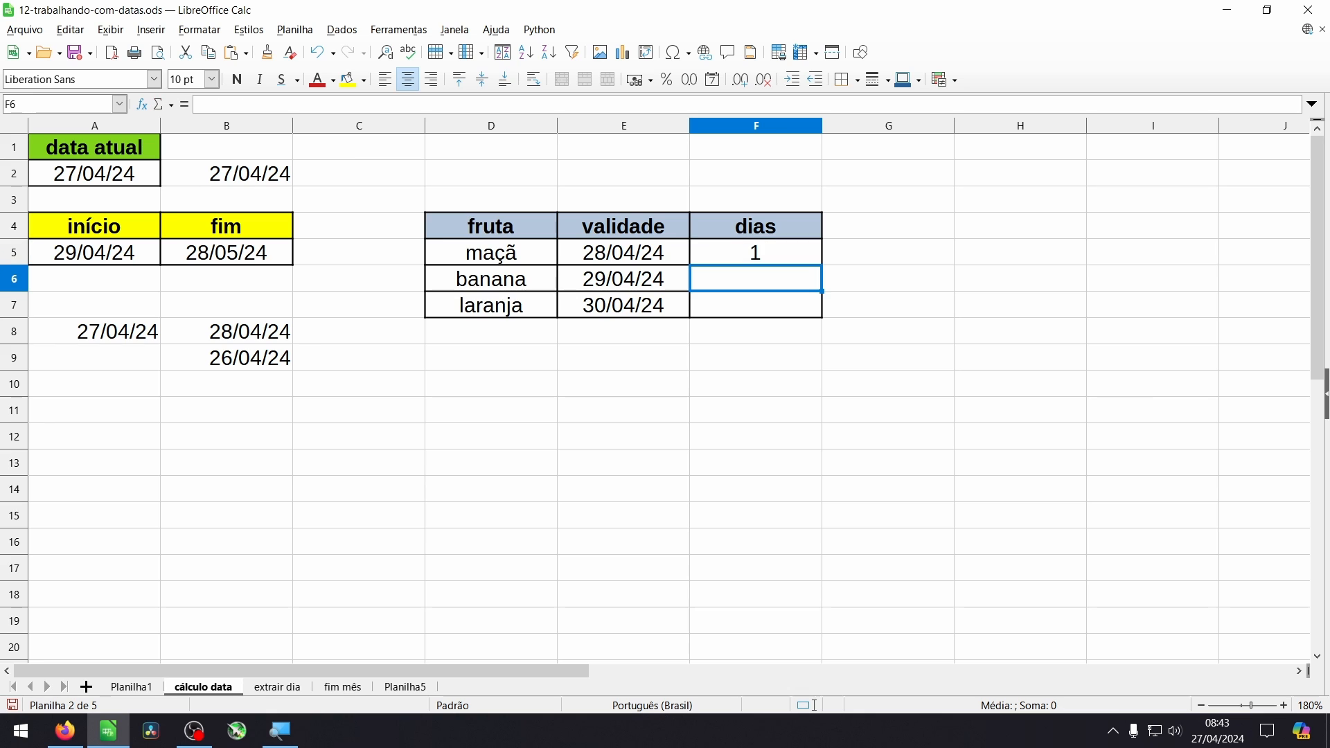
- Fill the F5 formula down through F7 and check the cell references in all three dias formulas
click(806, 263)
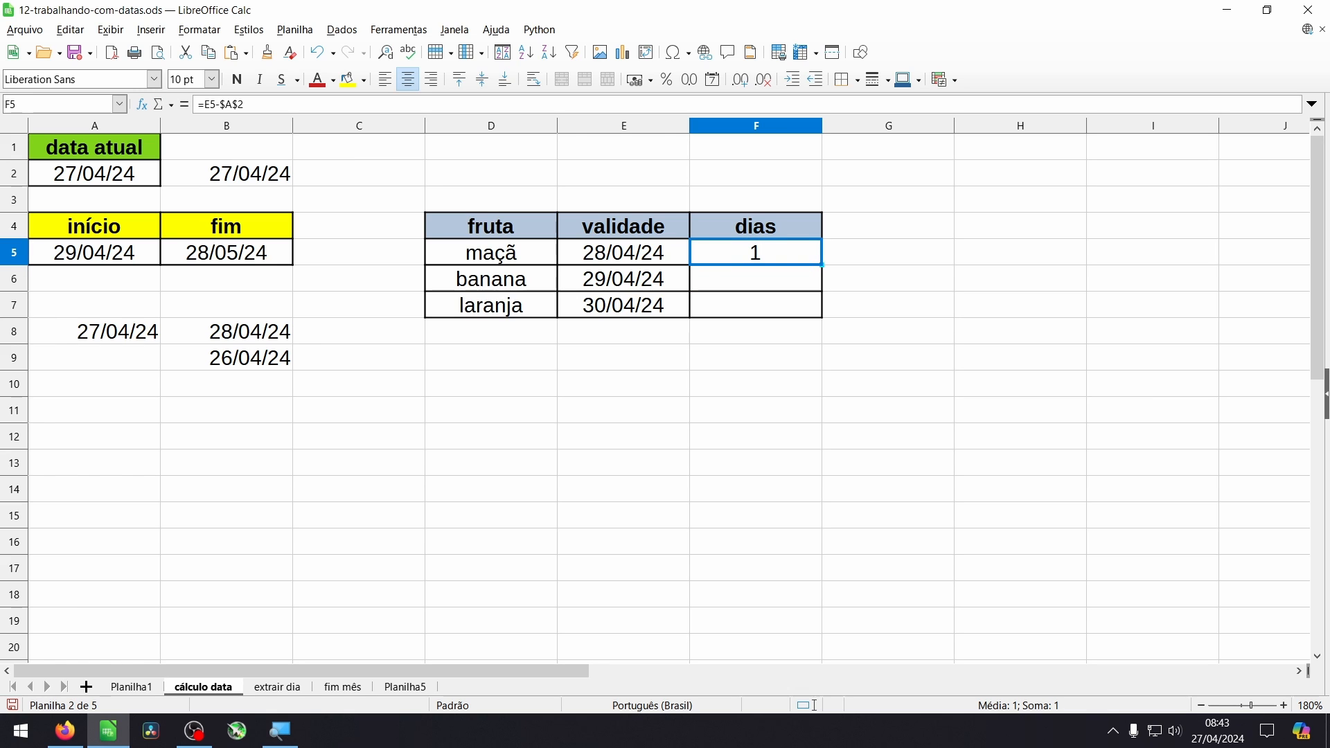
drag(822, 265, 862, 313)
click(775, 259)
double_click(776, 259)
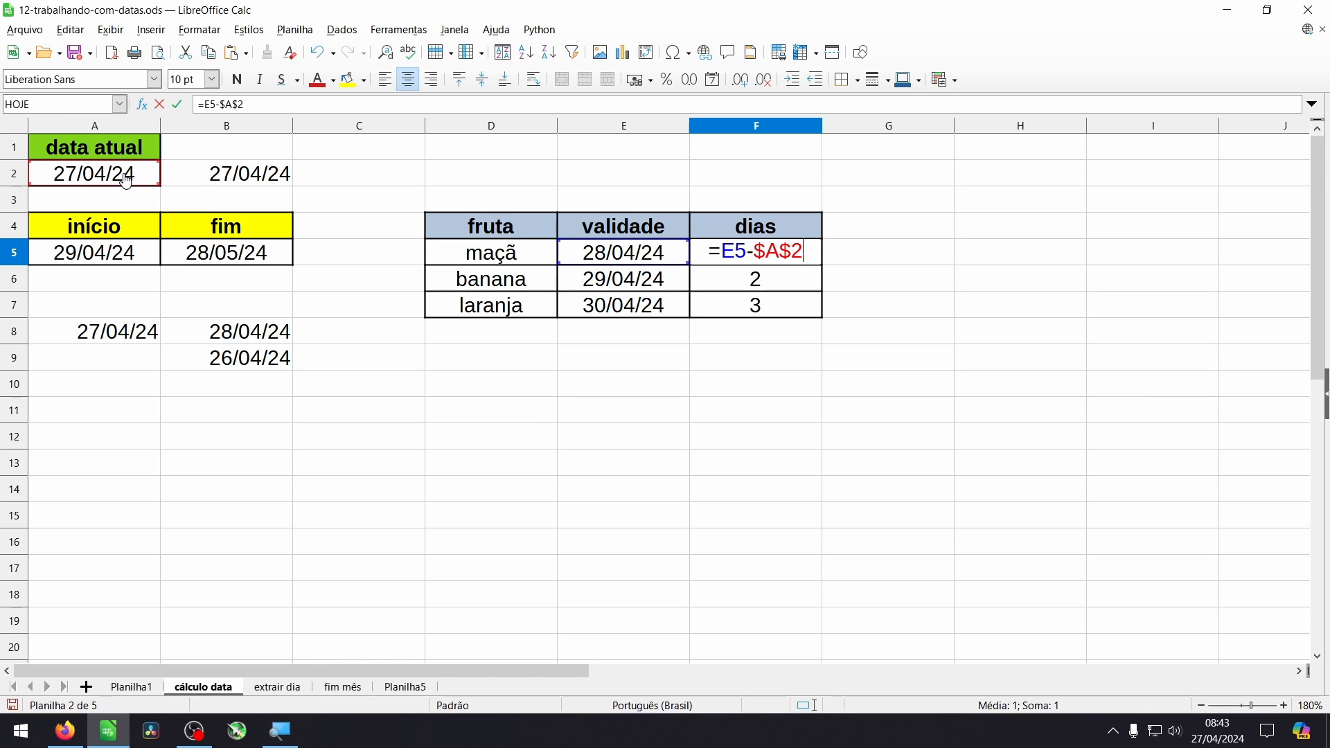
key(Return)
key(F2)
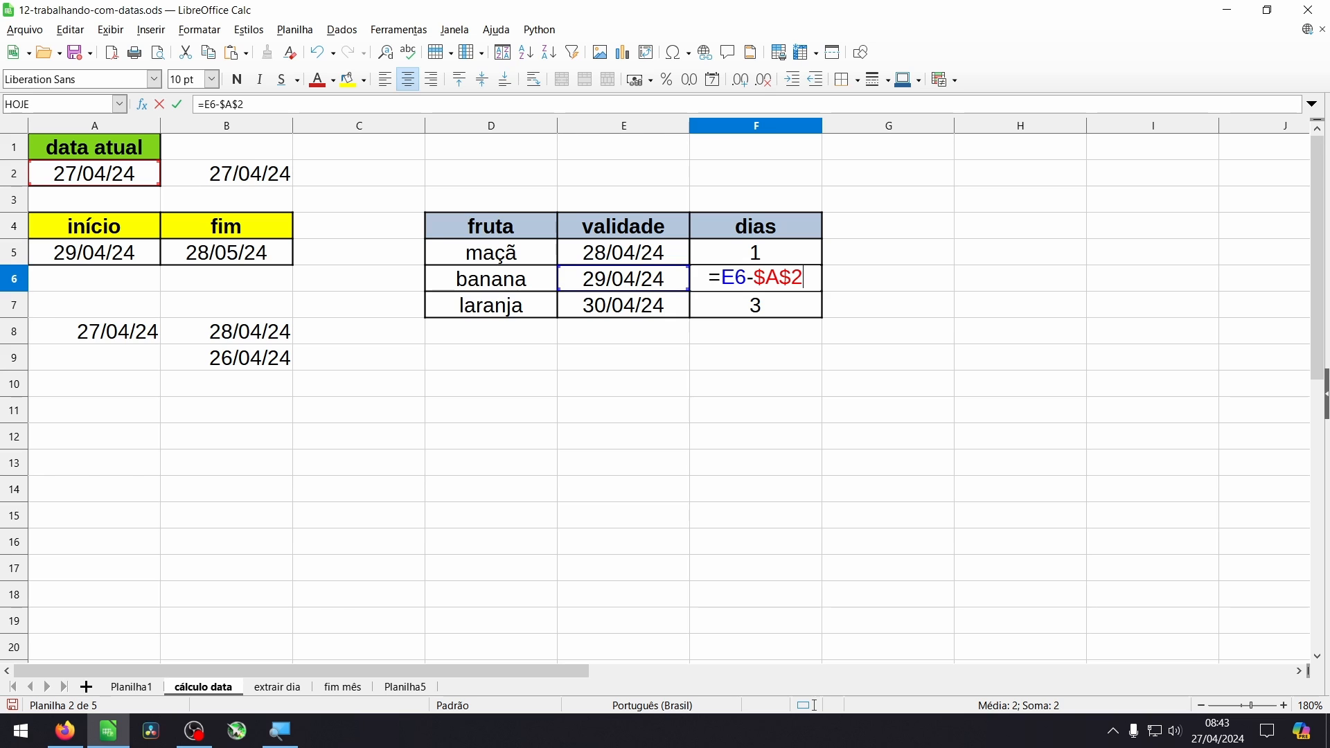
key(Return)
key(F2)
key(Return)
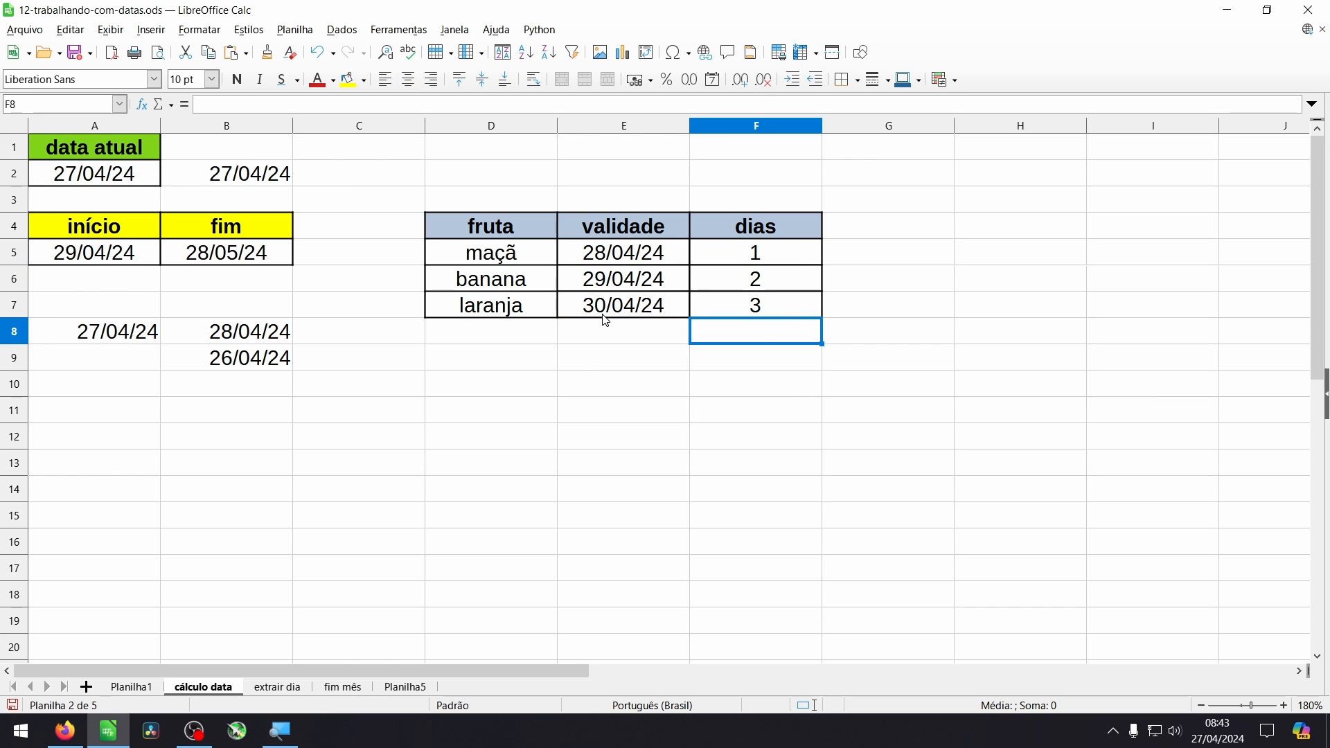
- Set the validade date of maçã in cell E5 to 27/04/24 and check its dias cell
click(616, 256)
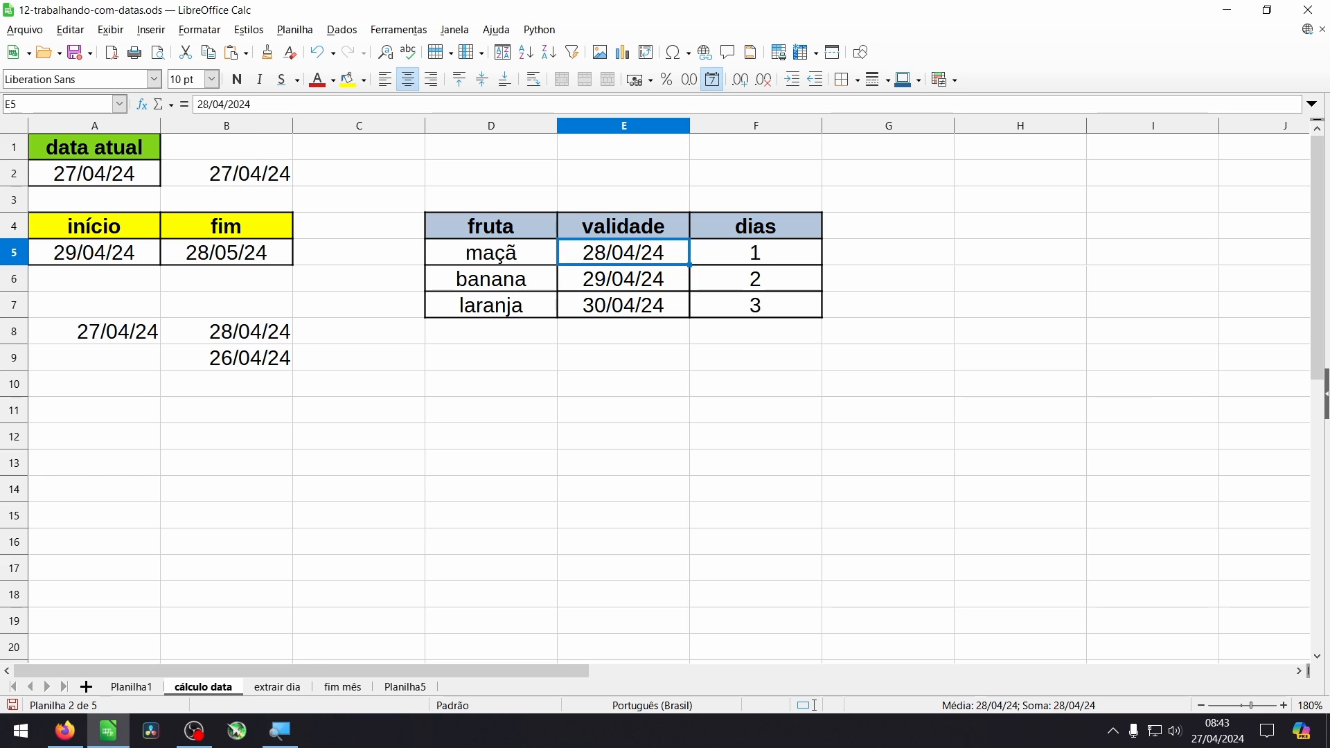
key(ctrl+z)
click(733, 263)
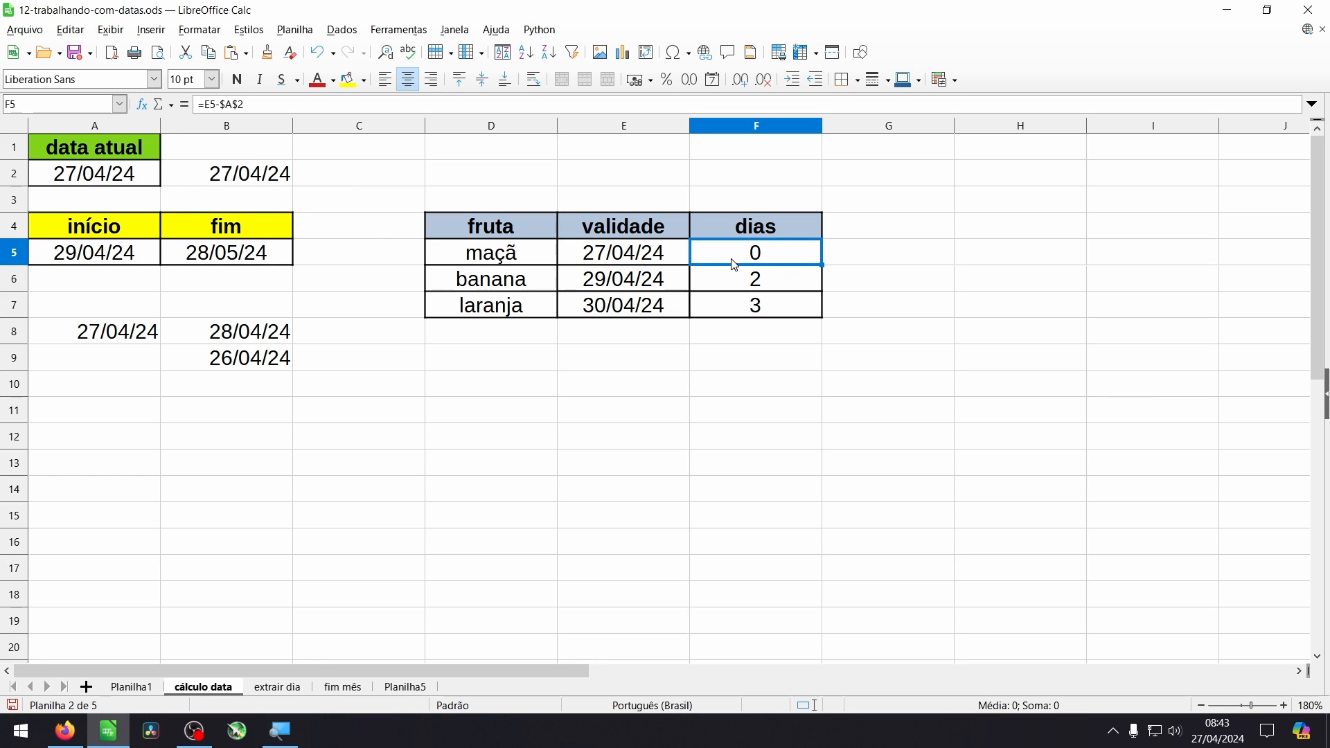
- Set the validade date of maçã in cell E5 to 26/04/24 and check its dias result against A2
click(634, 262)
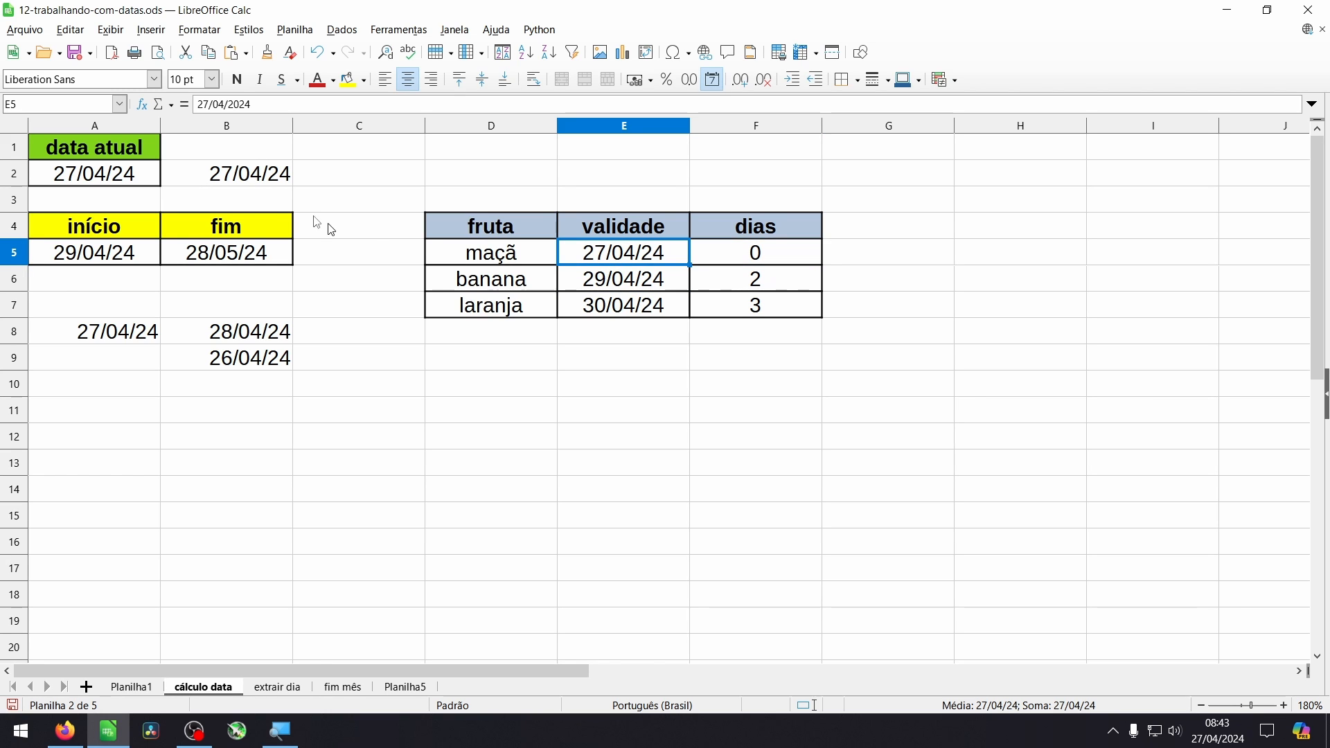
click(208, 105)
key(BackSpace)
text(6)
key(Return)
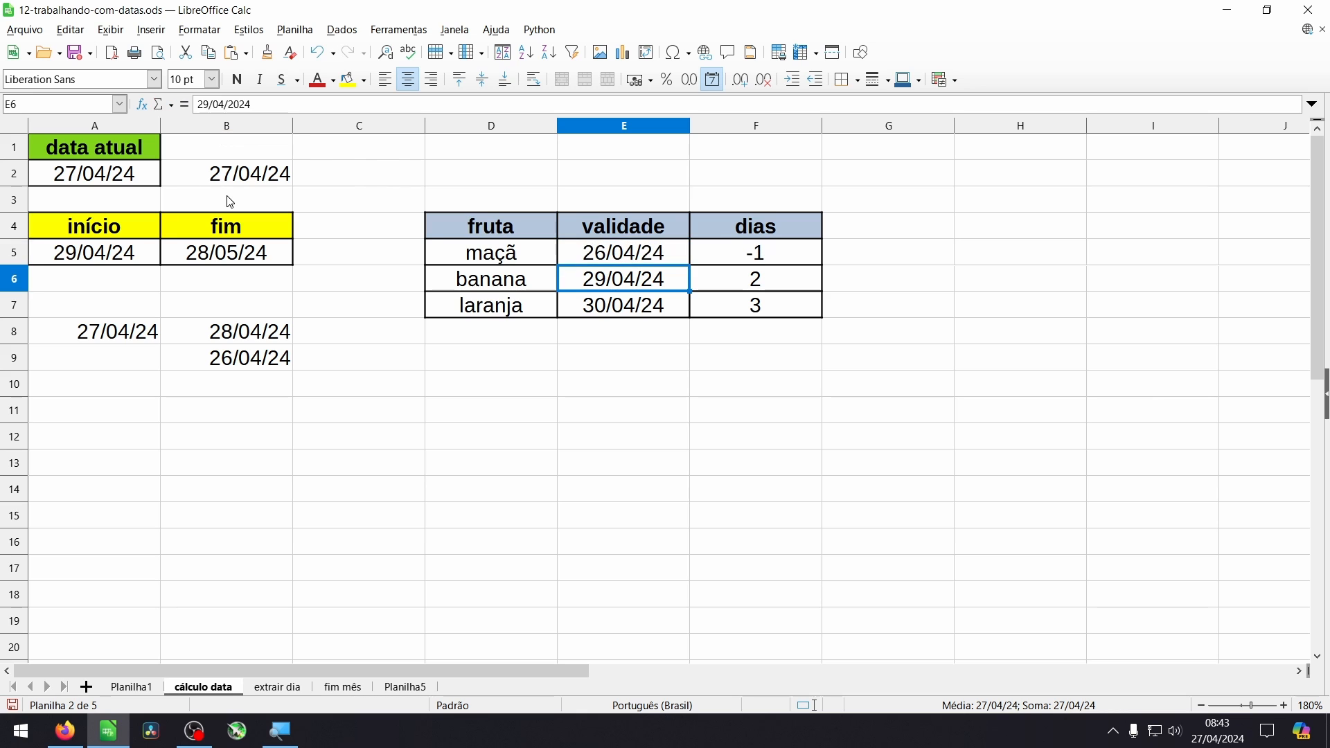
click(755, 255)
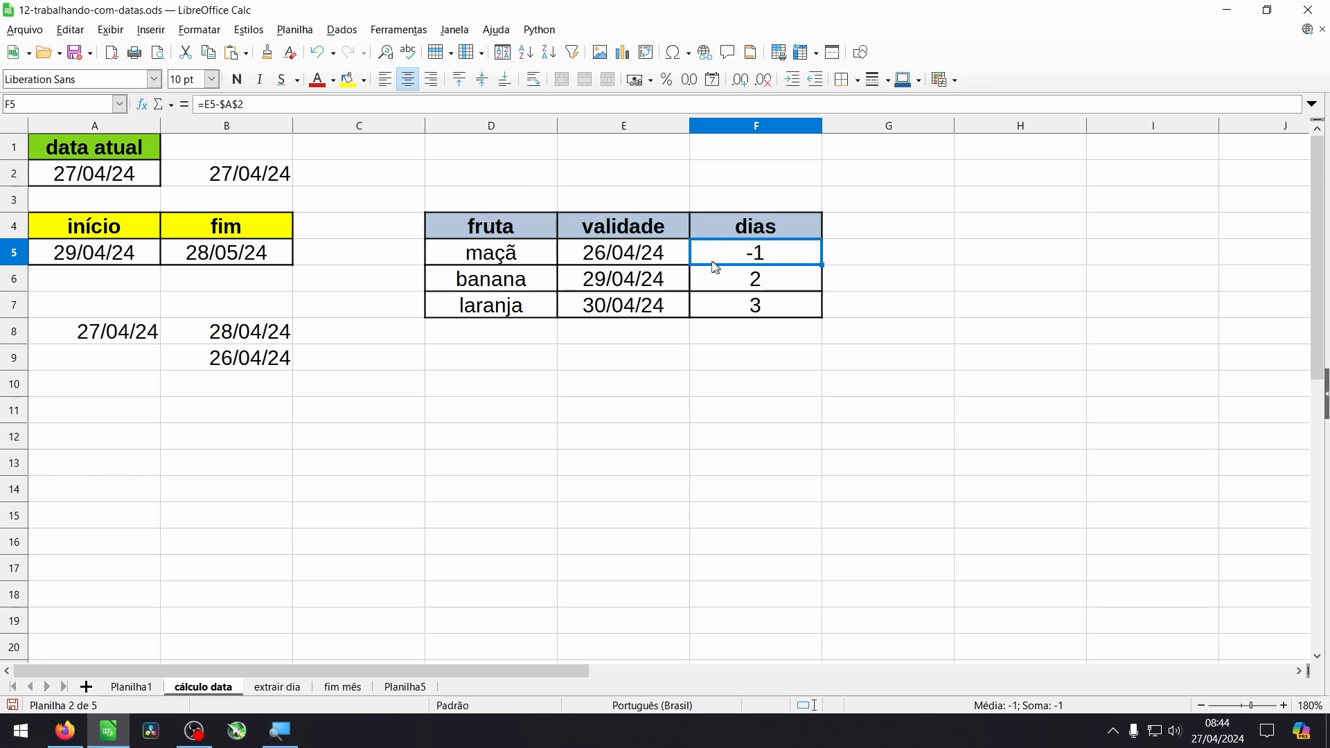
click(72, 175)
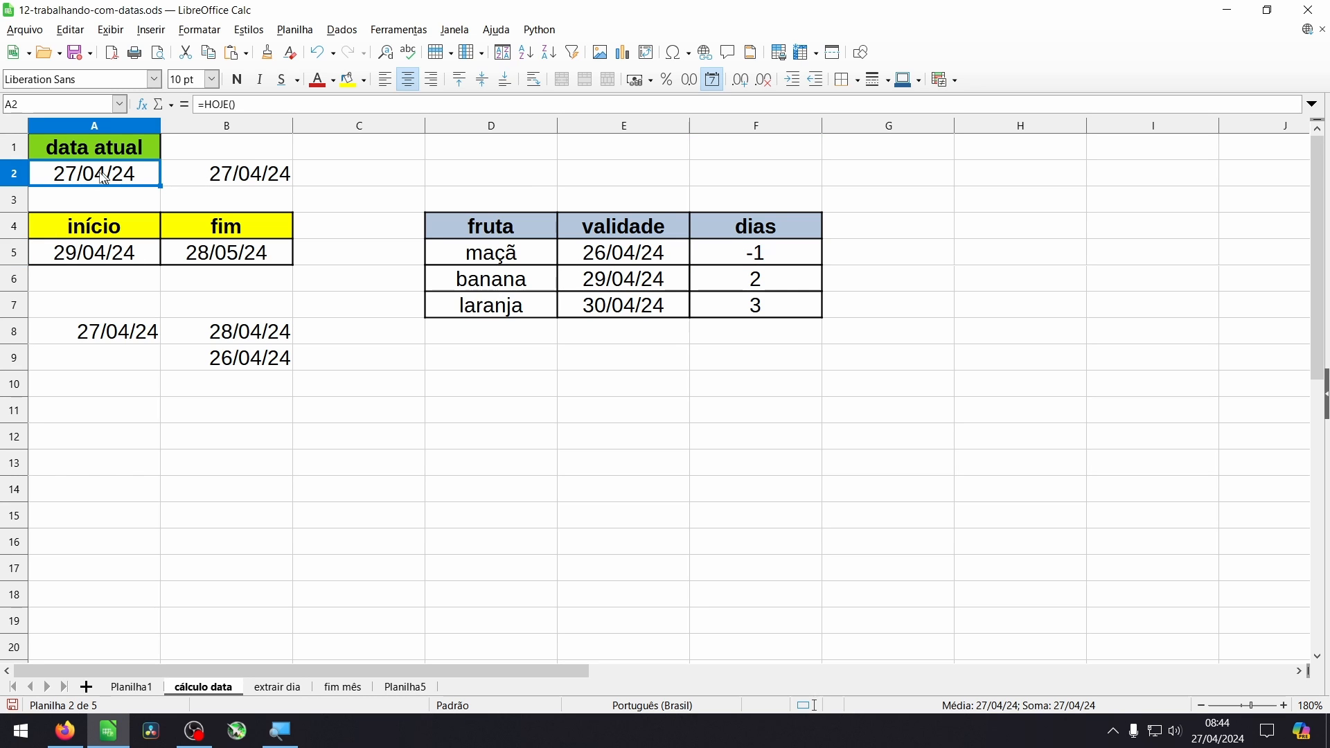
- Change the dias formula in F5 to =E5-HOJE() and select the range F5:F7
click(766, 258)
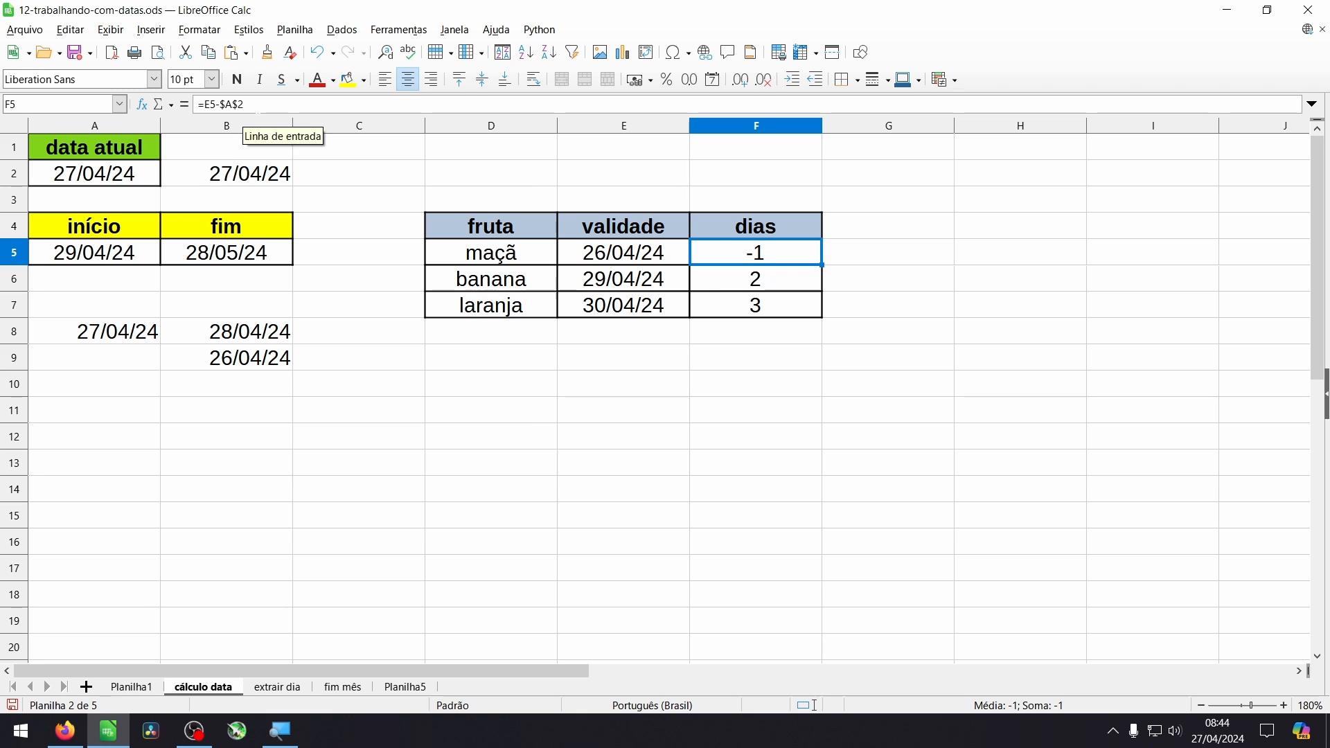
click(239, 106)
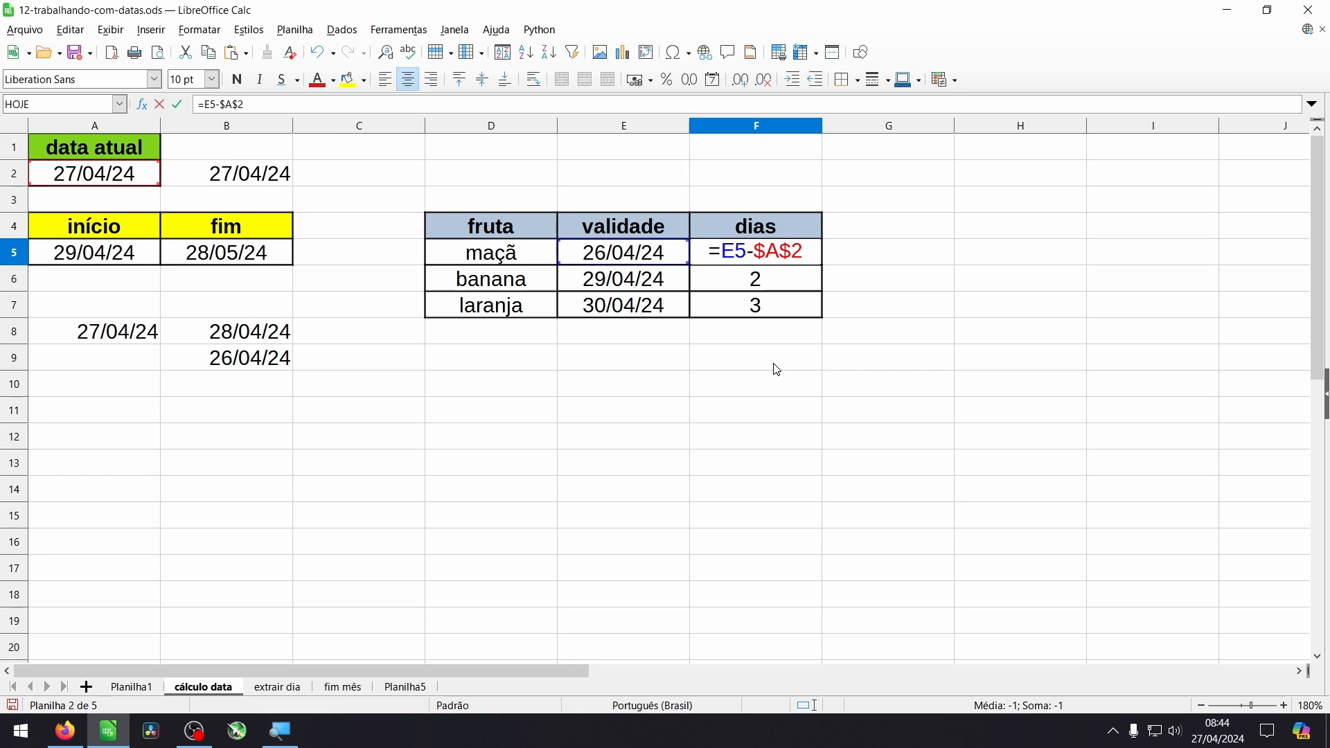
key(BackSpace)
key(BackSpace)
key(BackSpace)
key(BackSpace)
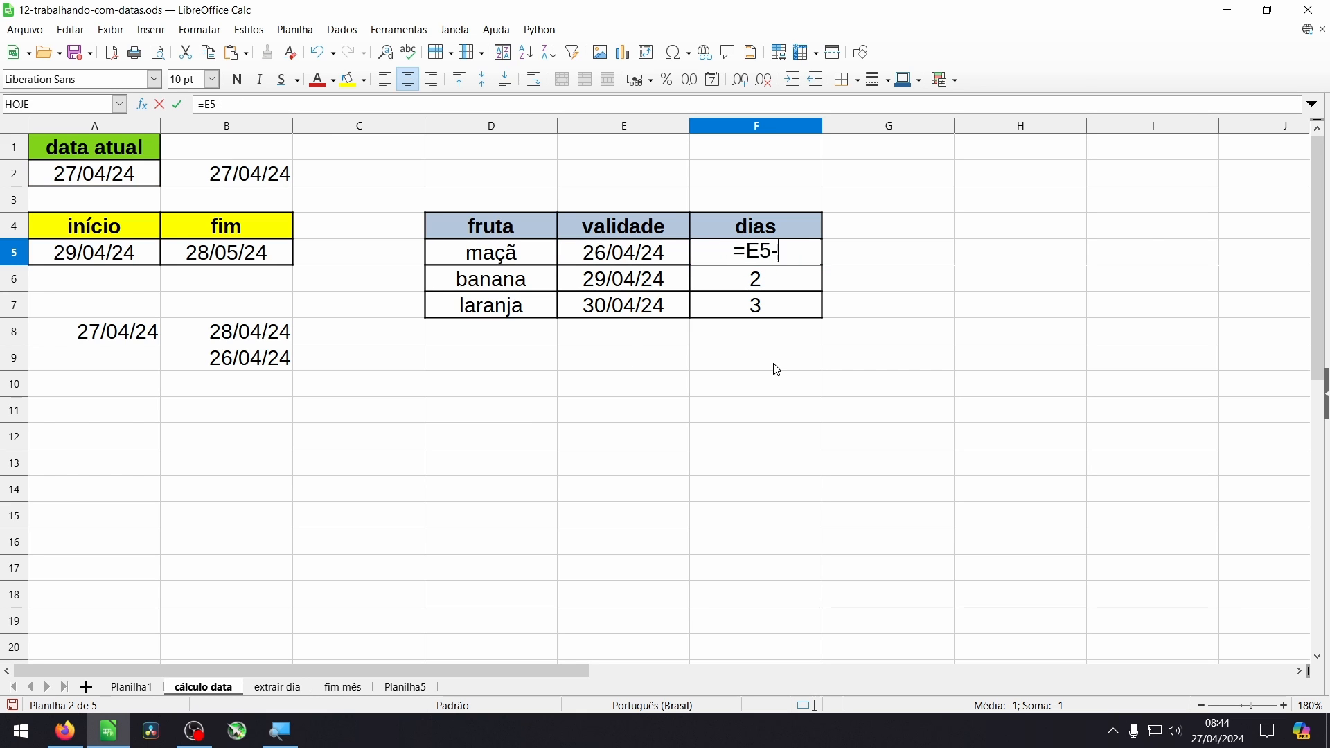
text(hoje)
key(Return)
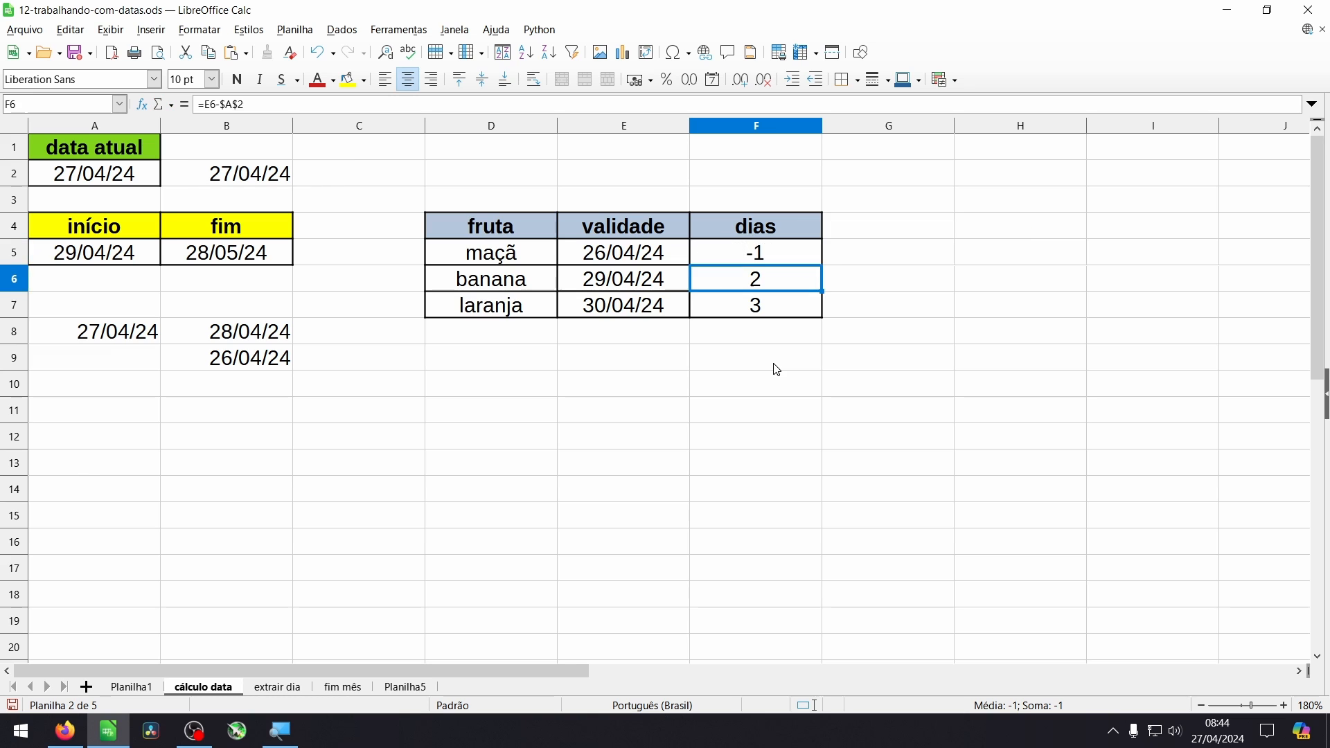
key(Up)
key(shift+Down)
key(shift+Down)
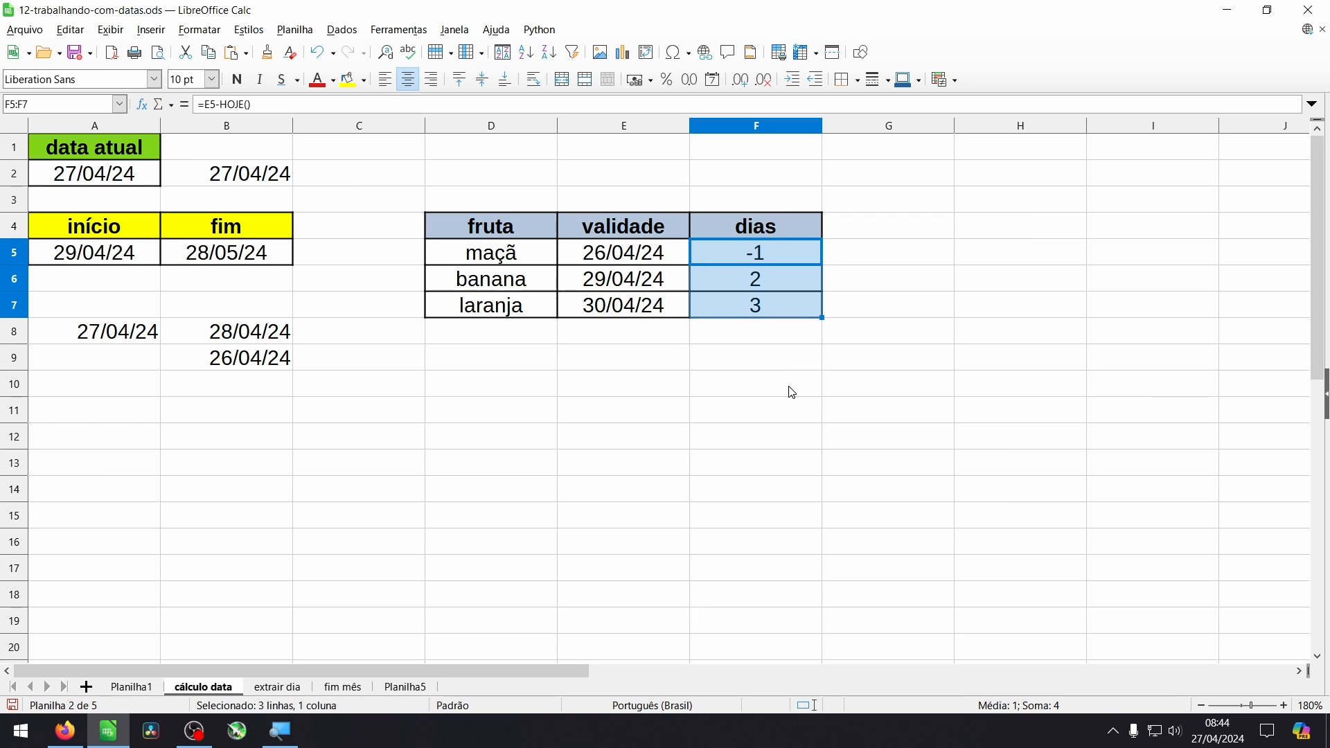
- Compare the formula in data atual cell A2 with the dias formula in F5
click(100, 180)
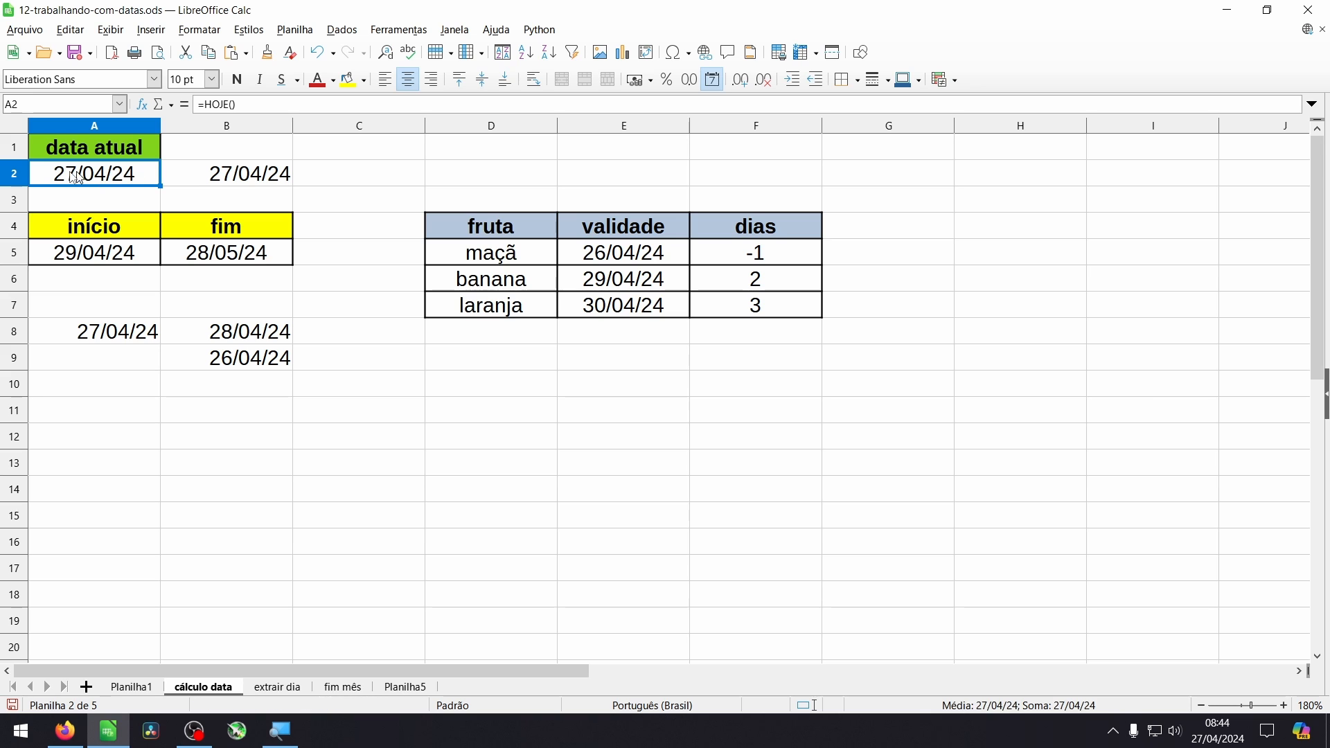
click(758, 261)
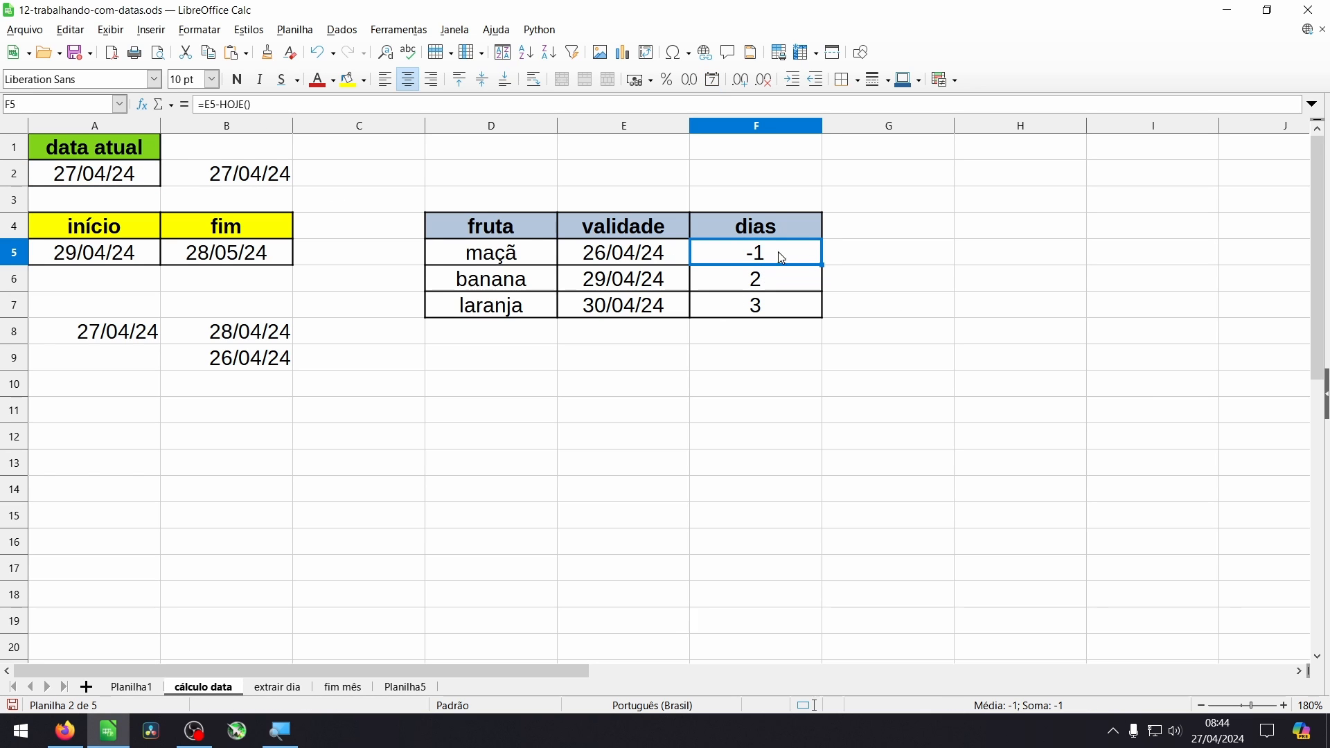
key(F2)
- Switch to the extrair dia sheet and go through the row 5 cells under mês, ano and dia da semana
click(277, 687)
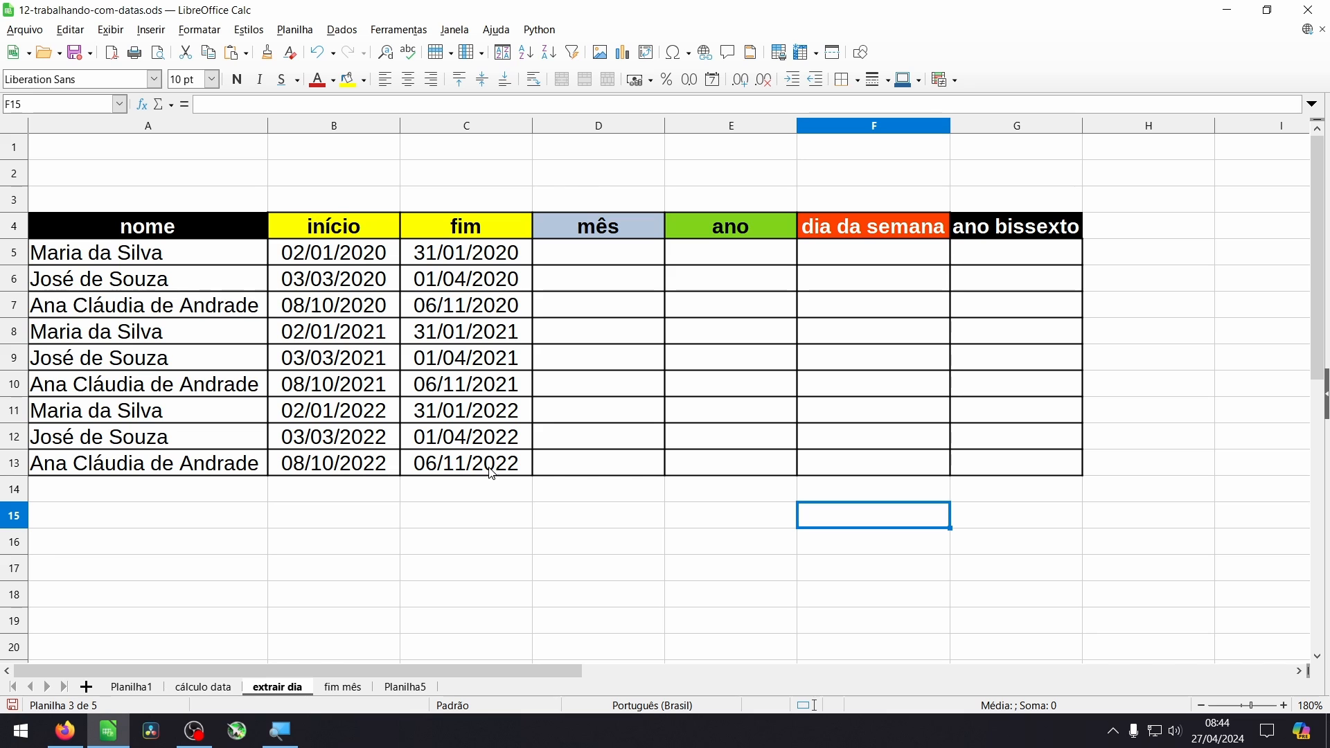
click(637, 258)
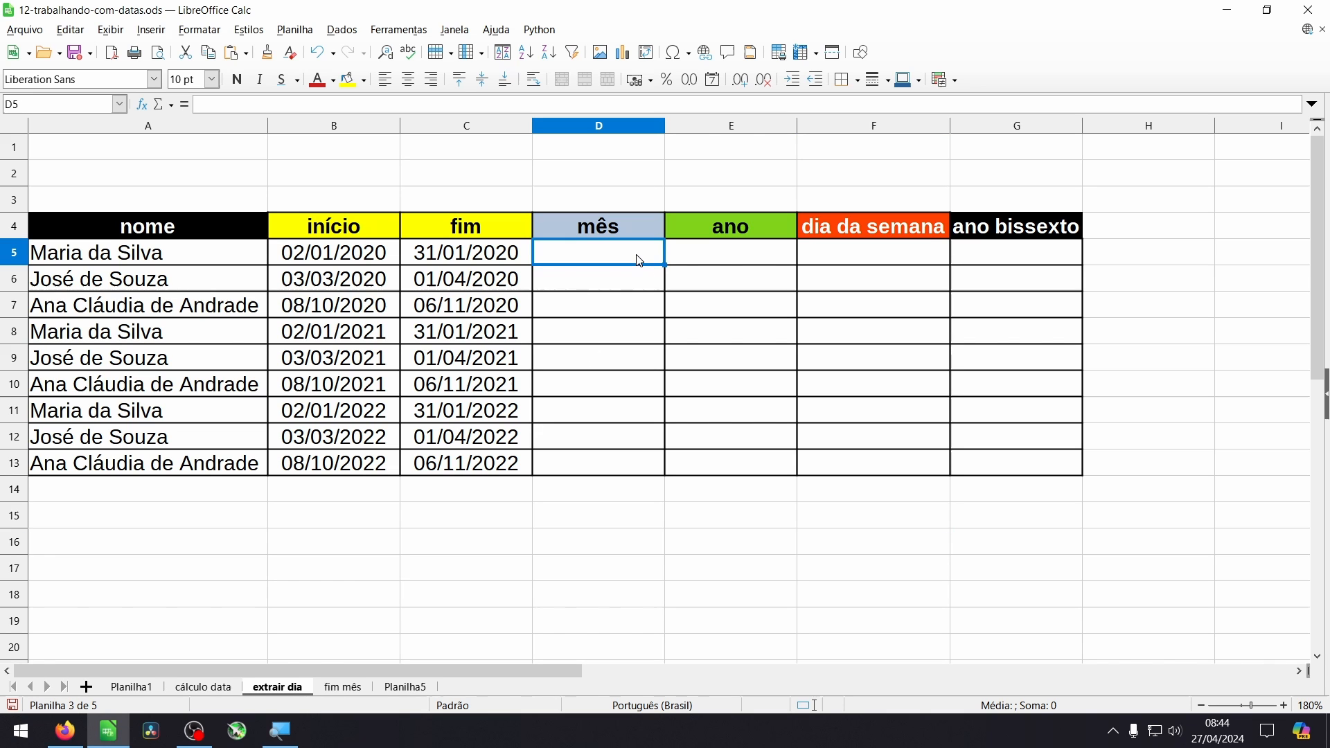
click(717, 261)
click(890, 258)
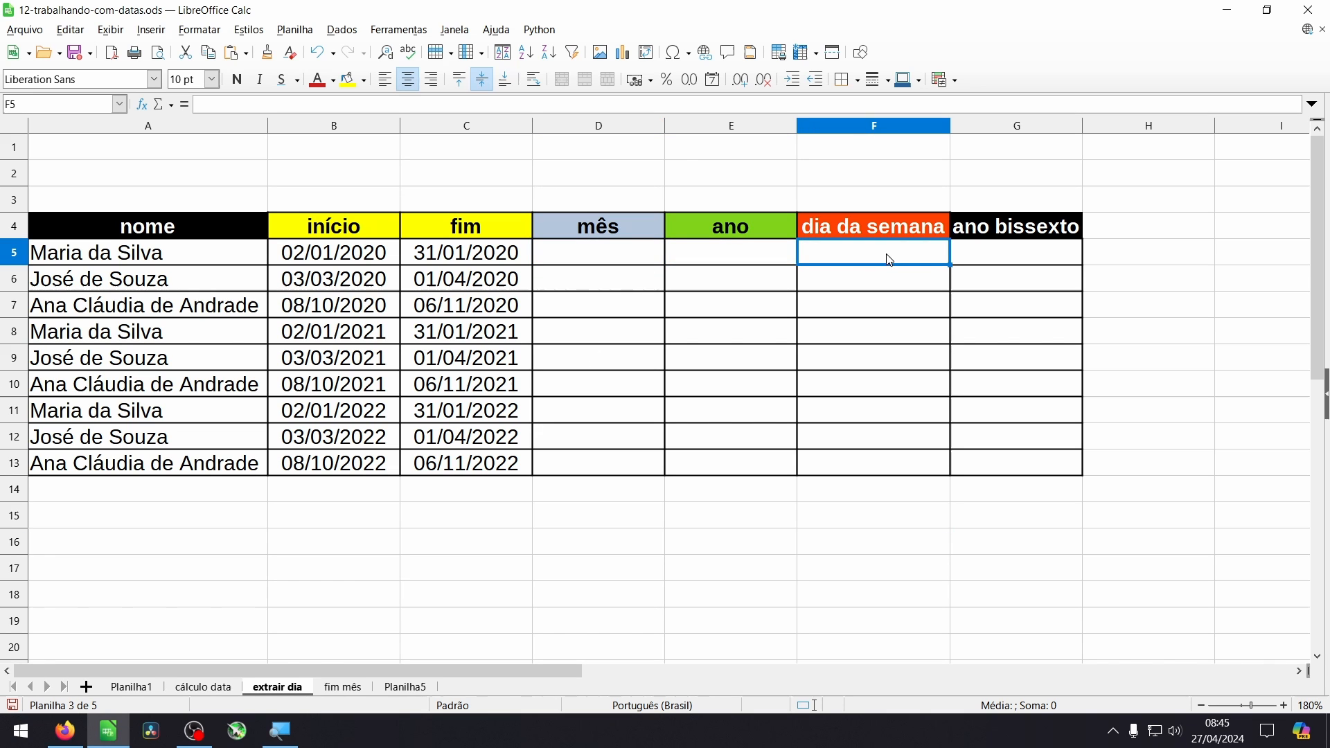
- Enter =TEXTO(B5;"mmmm") in the mês cell D5 to extract the full month name from the início date
click(1013, 267)
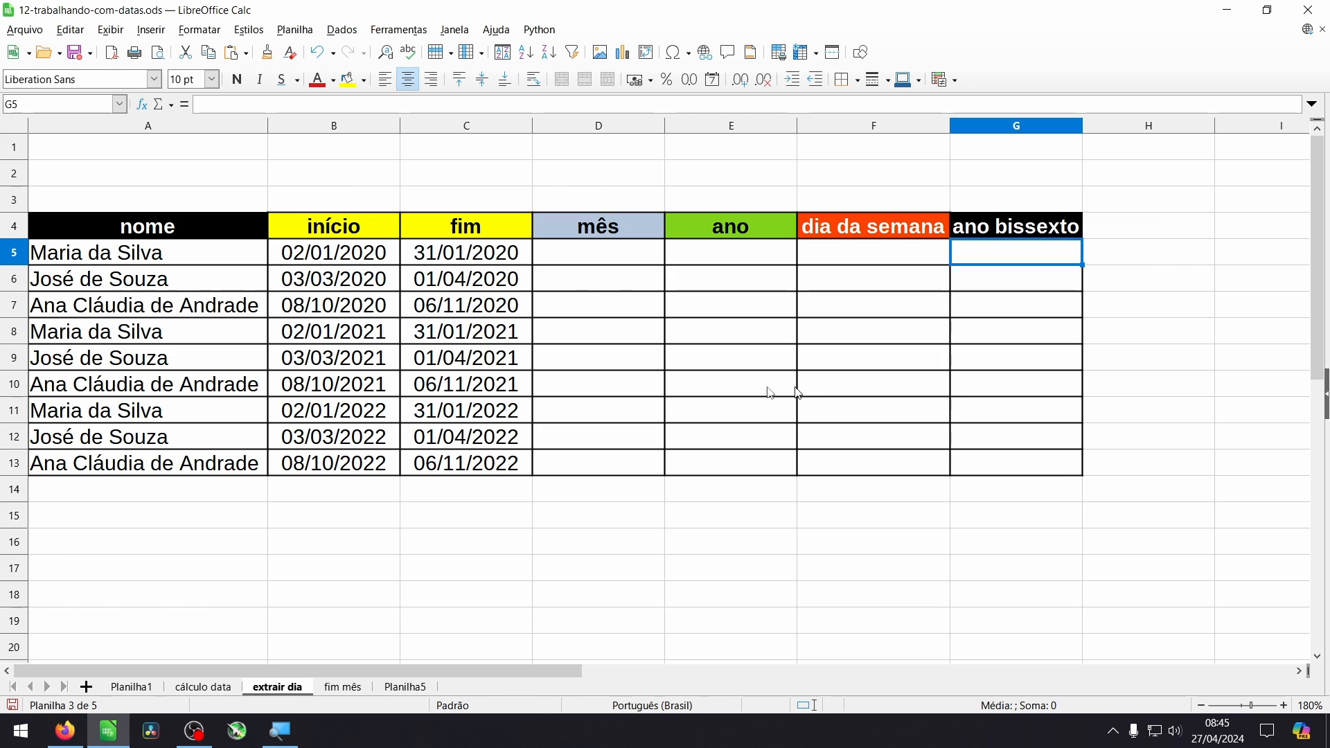
click(323, 257)
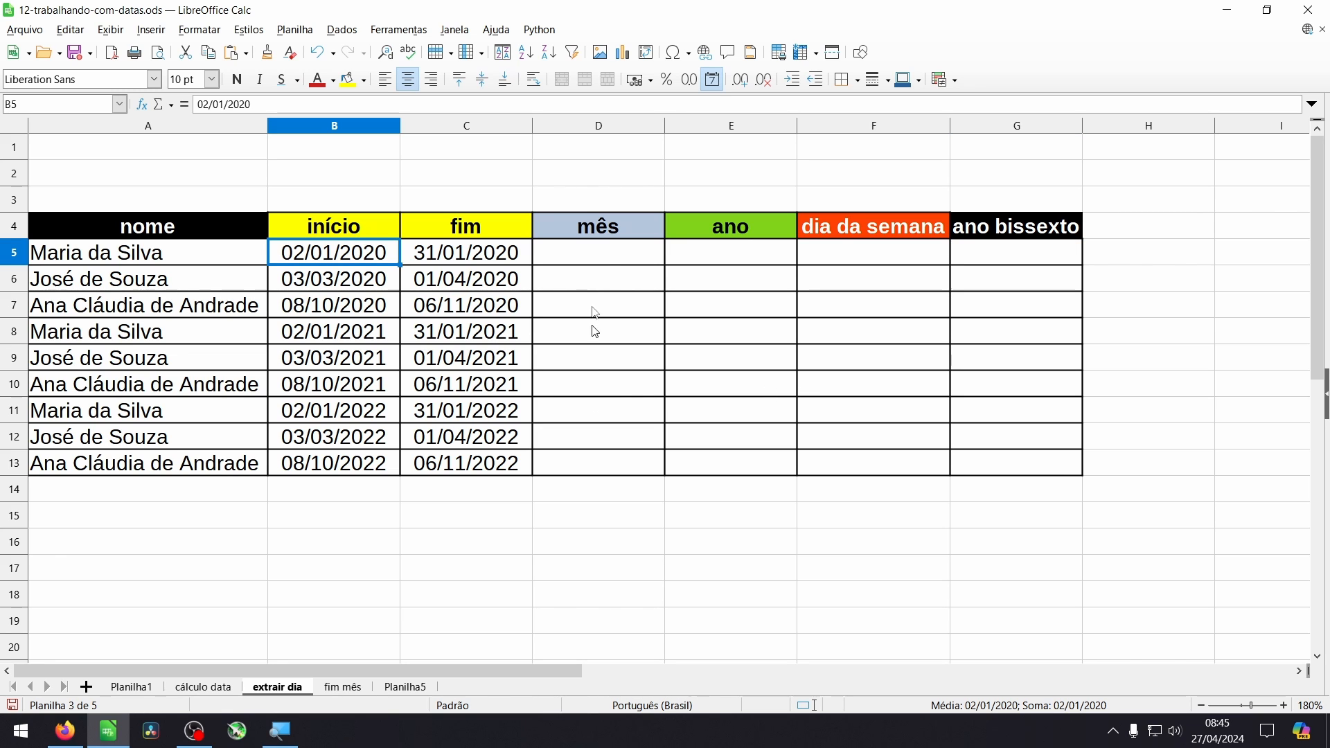
click(604, 260)
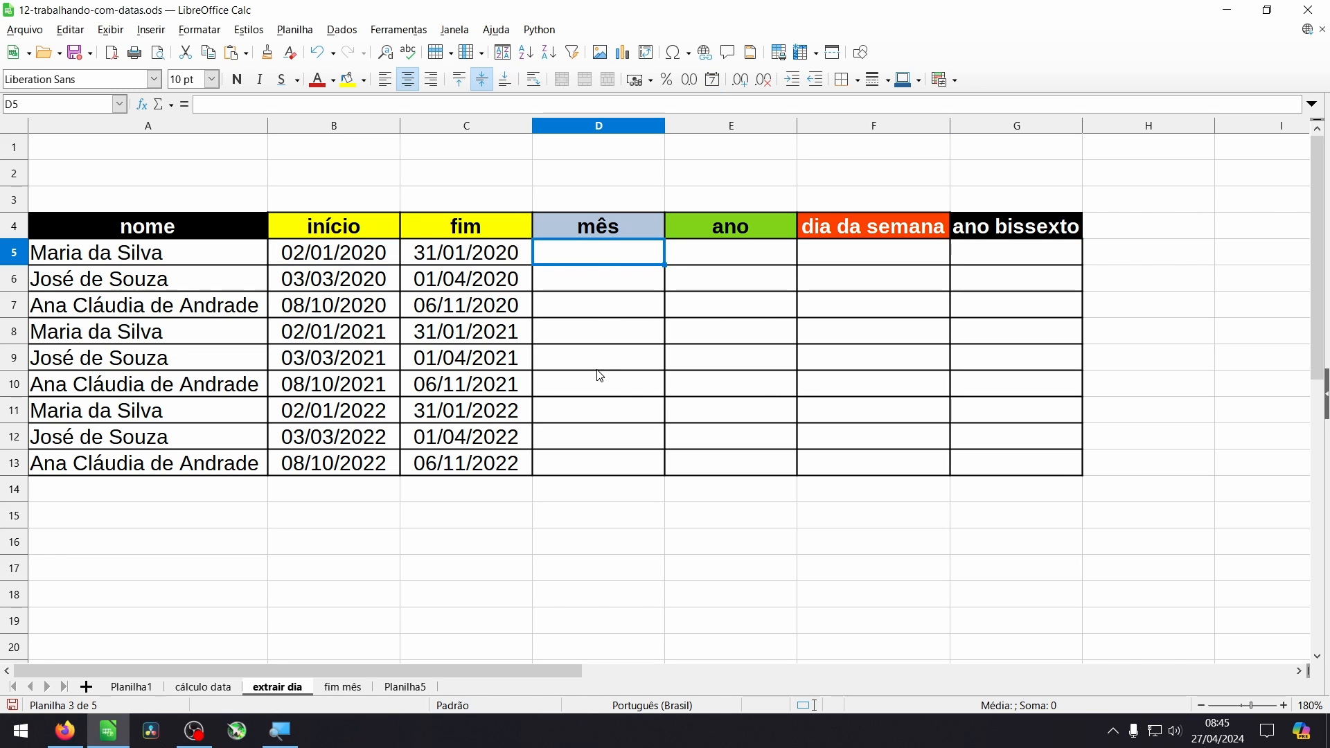
text(=TEXTO())
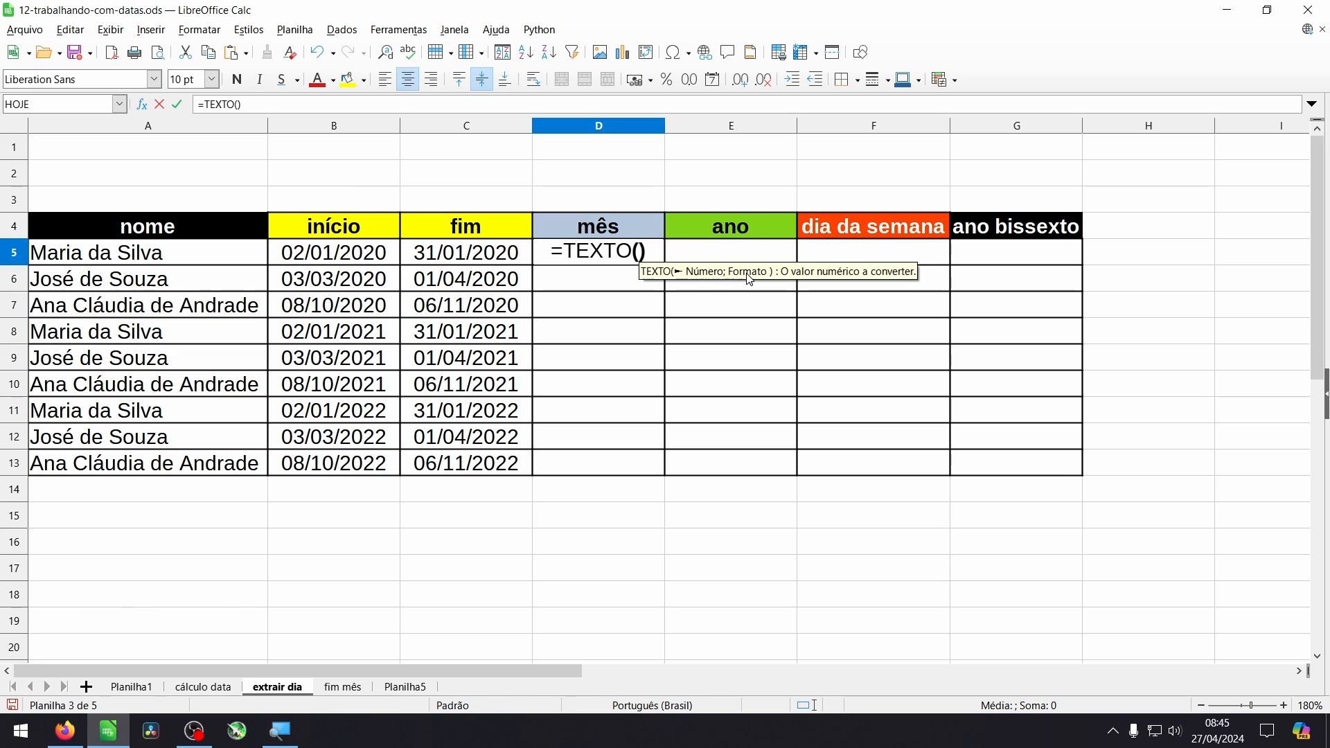
click(335, 258)
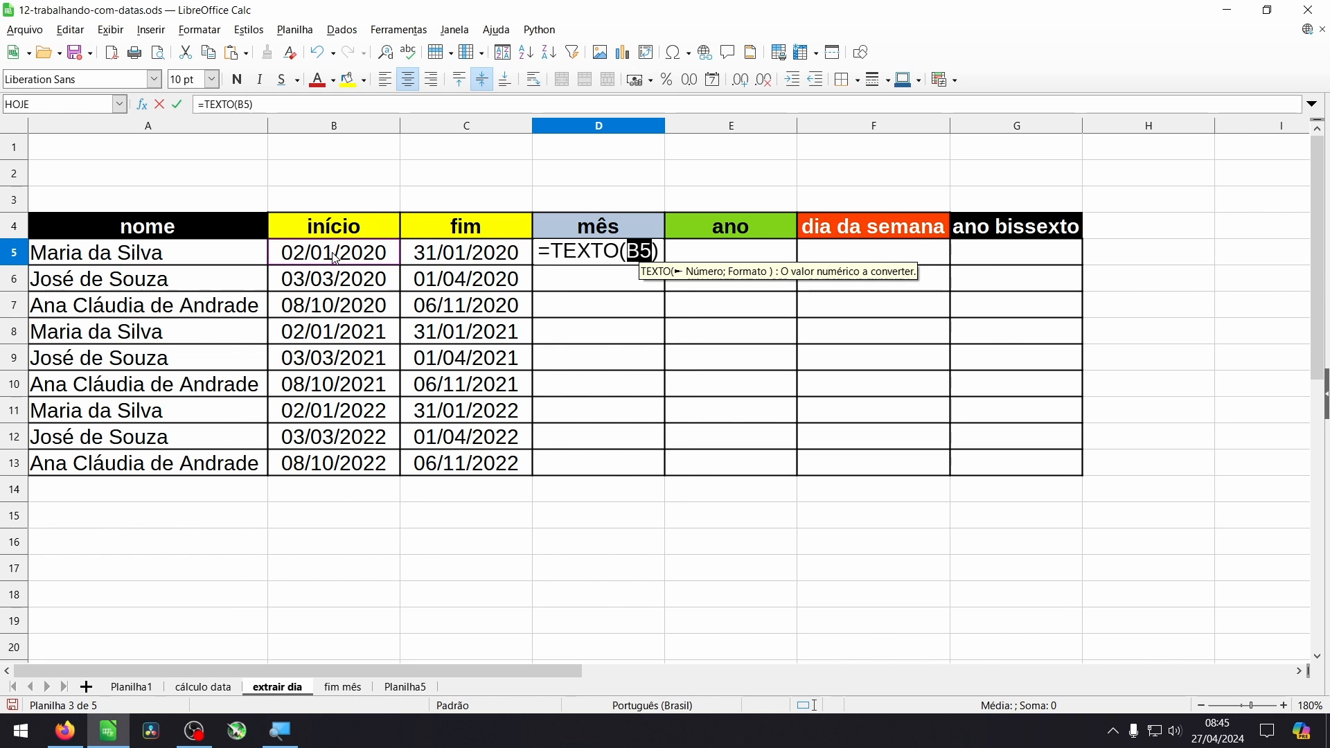
text(;)
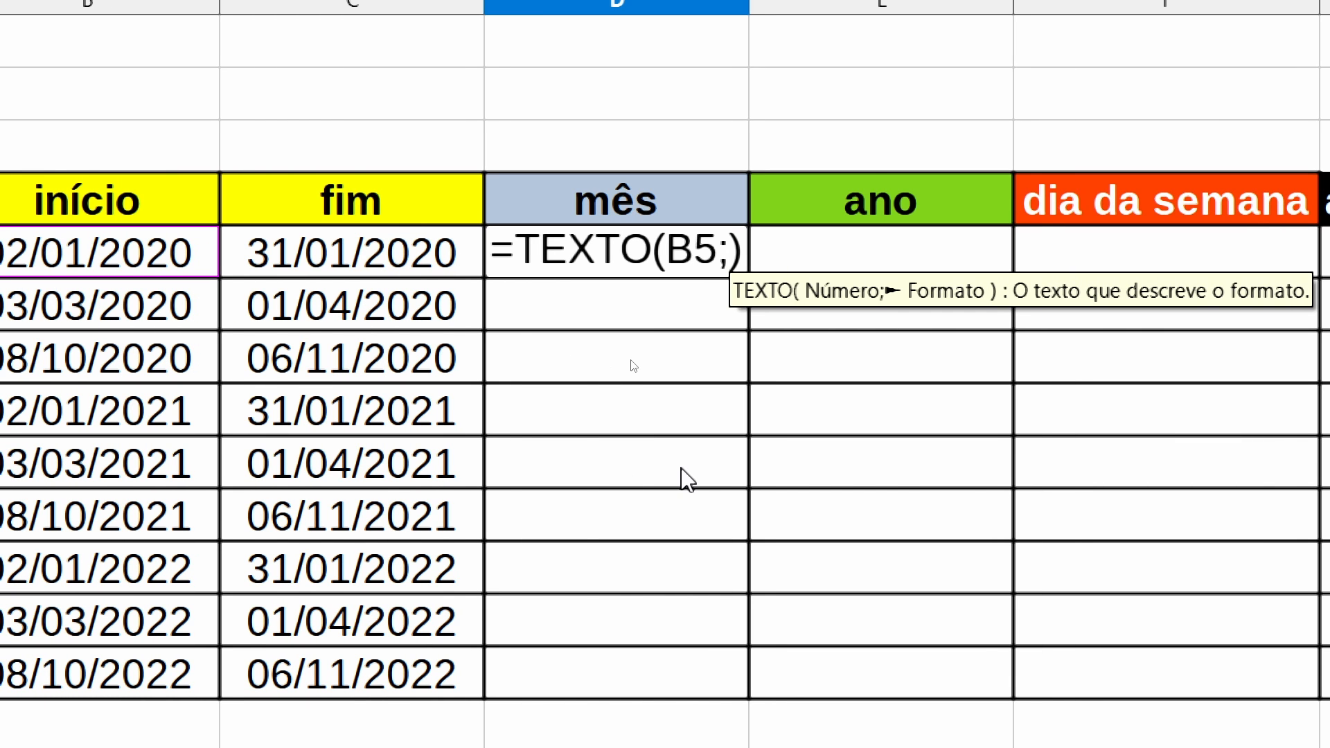
text(")
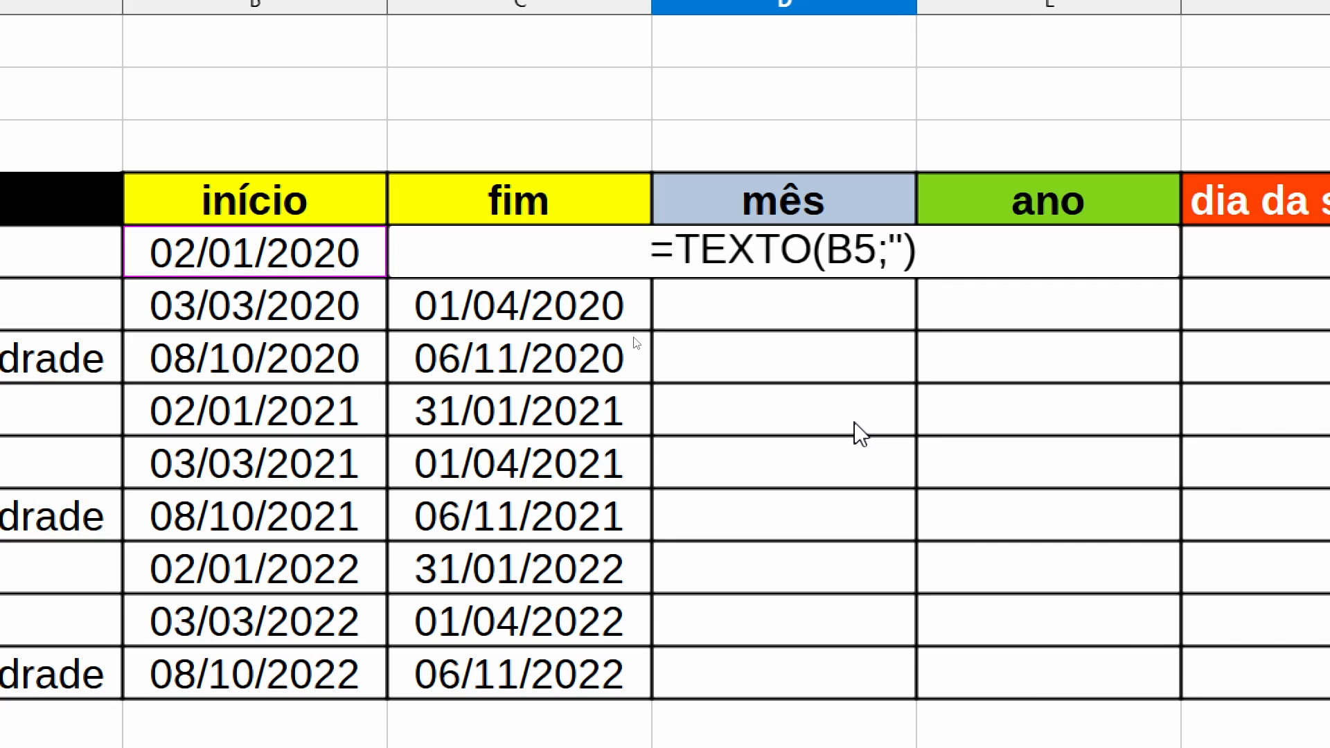
text(mmm)
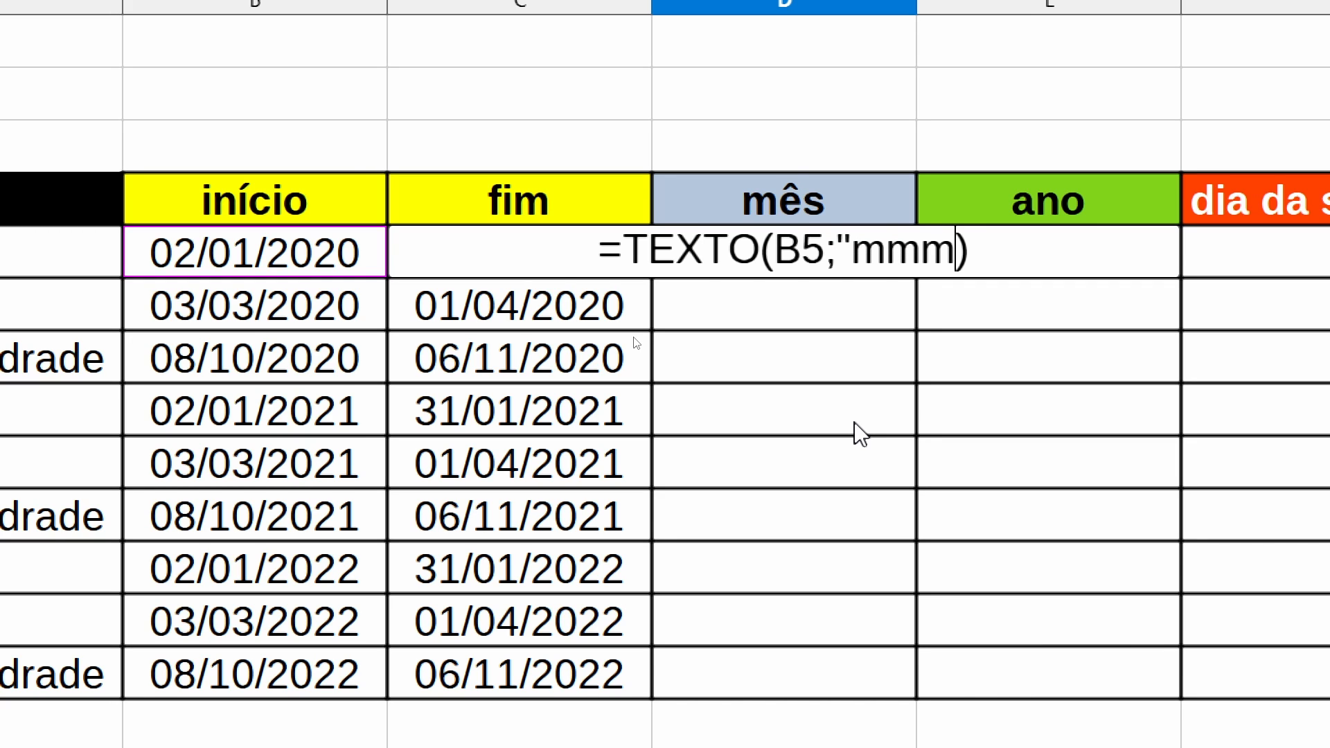
text(m")
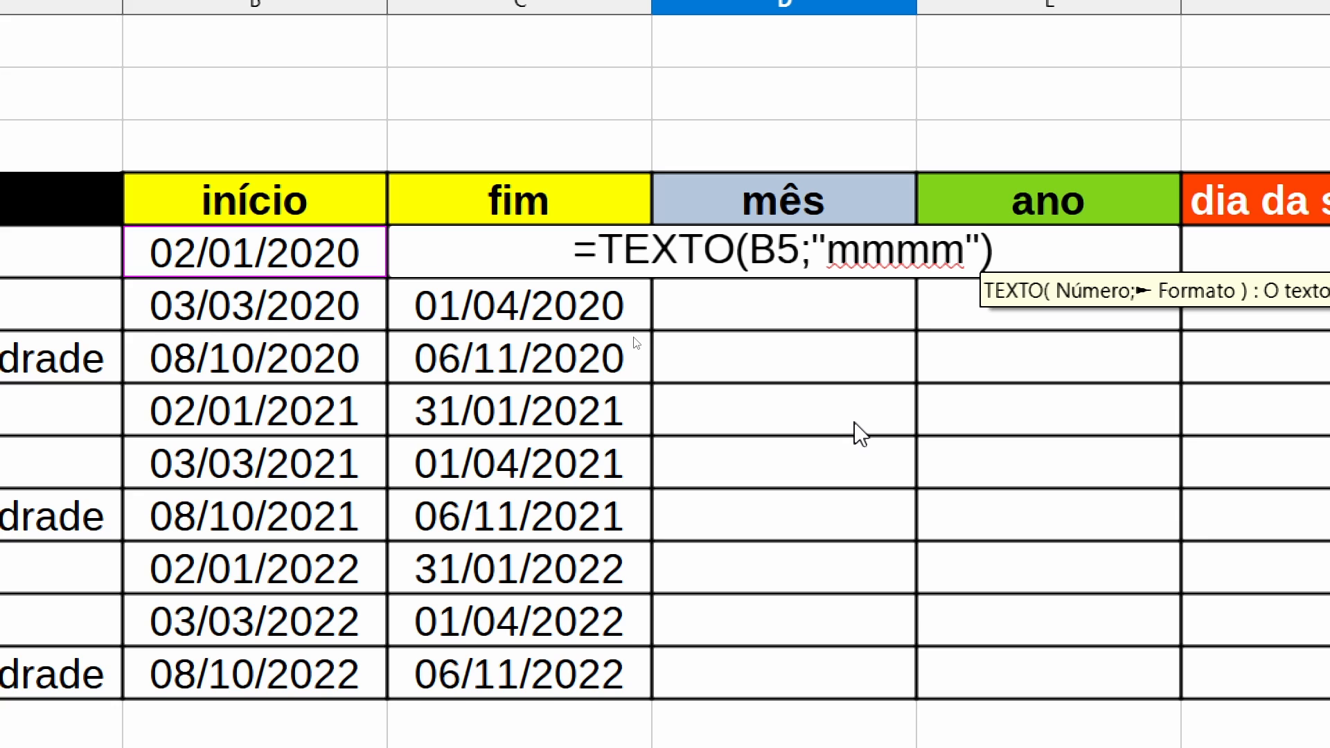
key(Return)
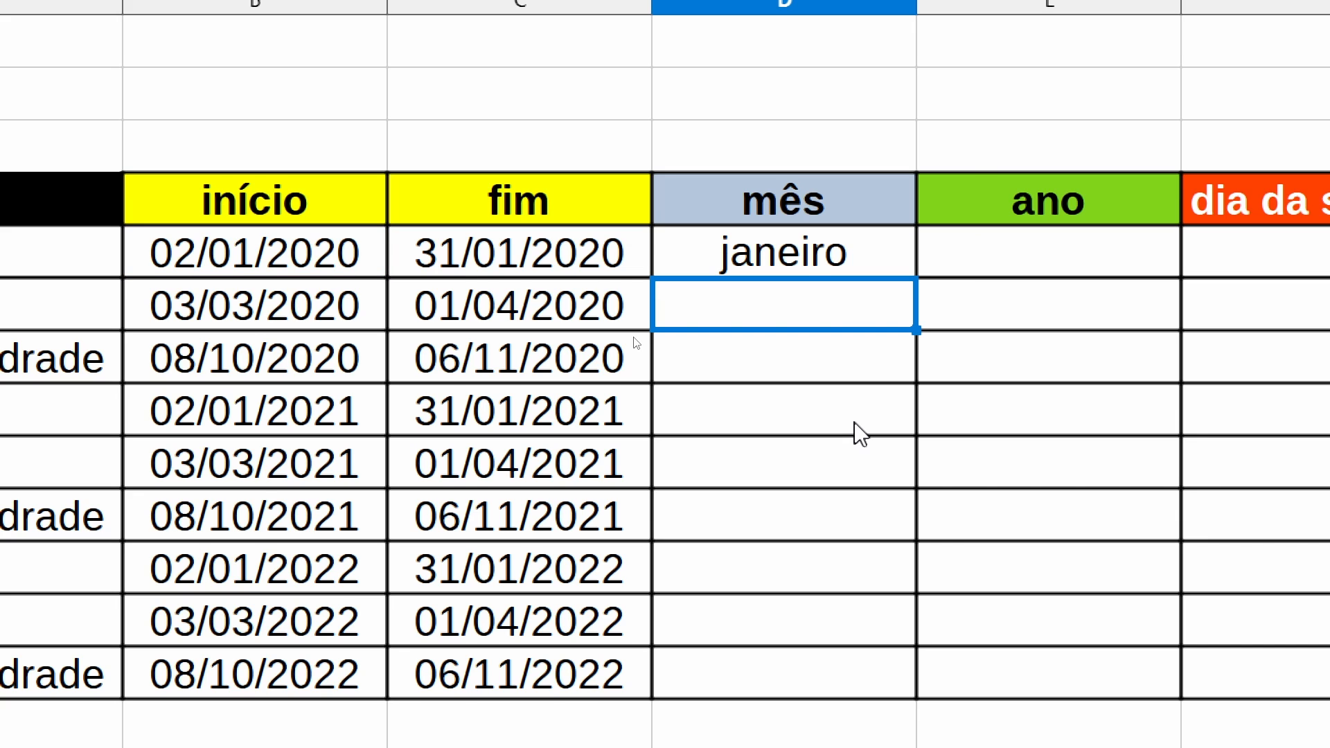
- Shorten the format in the D5 TEXTO formula to "mmm" to try the abbreviated month name
click(790, 262)
key(F2)
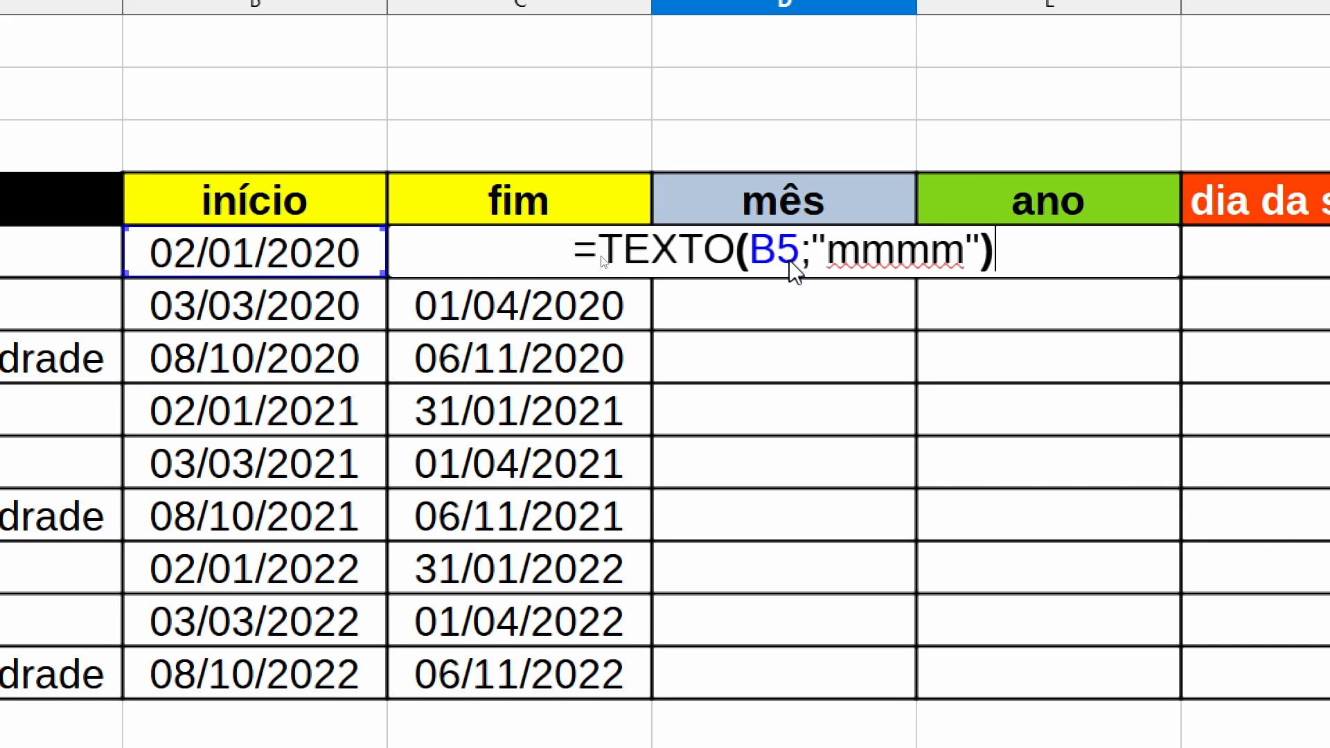
key(Left)
key(Left)
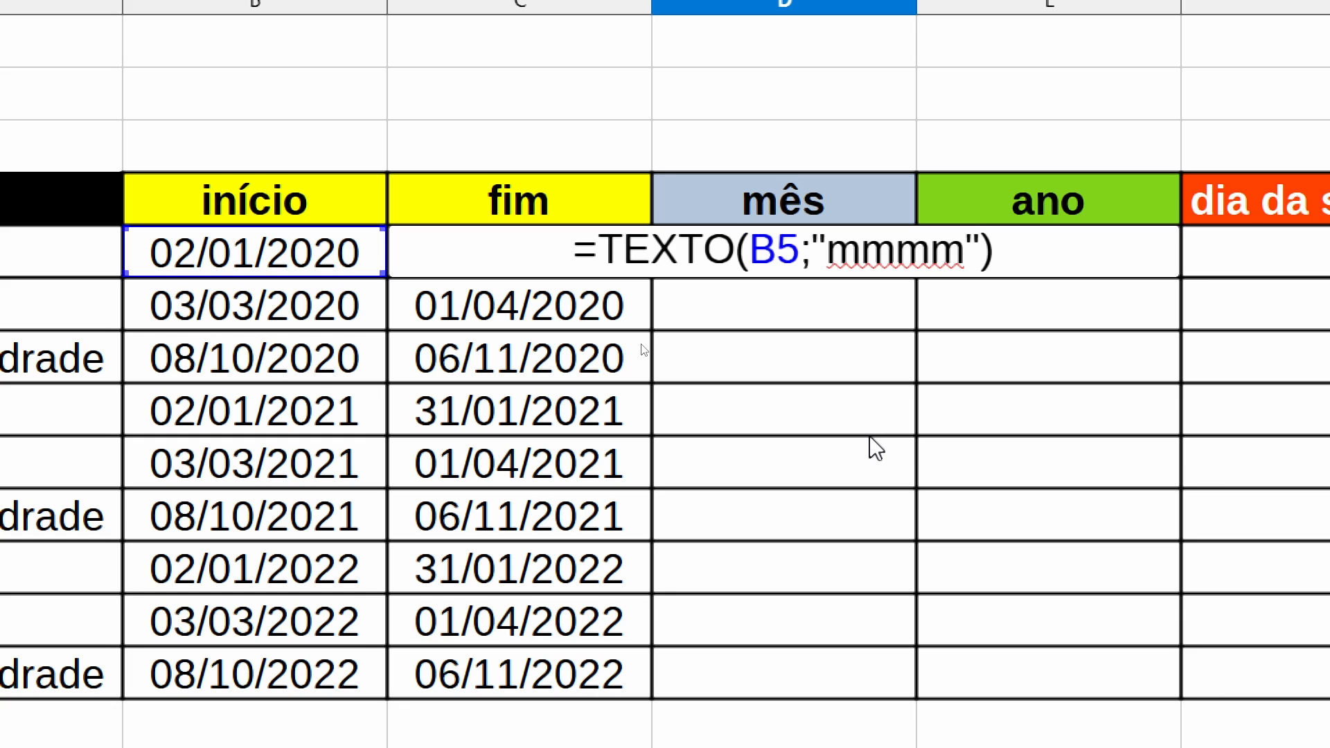
key(BackSpace)
key(Return)
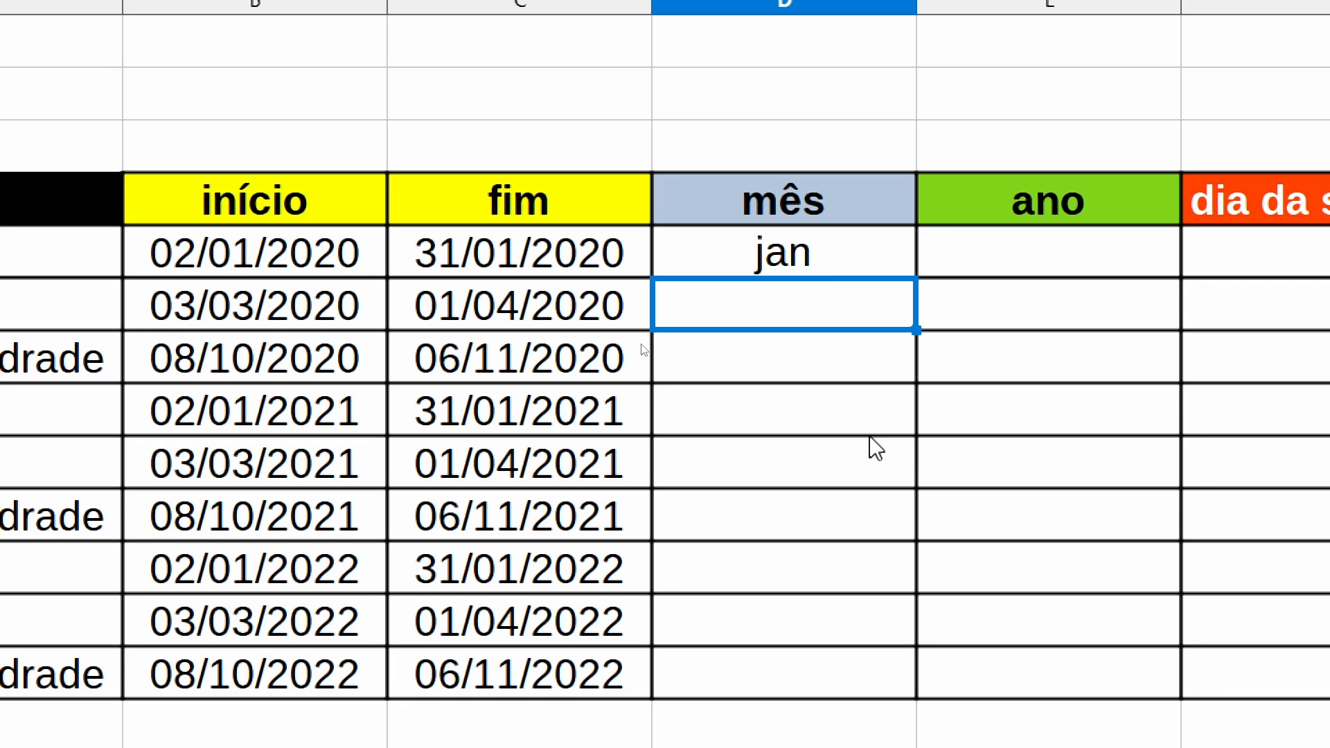
- Shorten the D5 TEXTO format to "mm" to try the two-digit month number
click(803, 252)
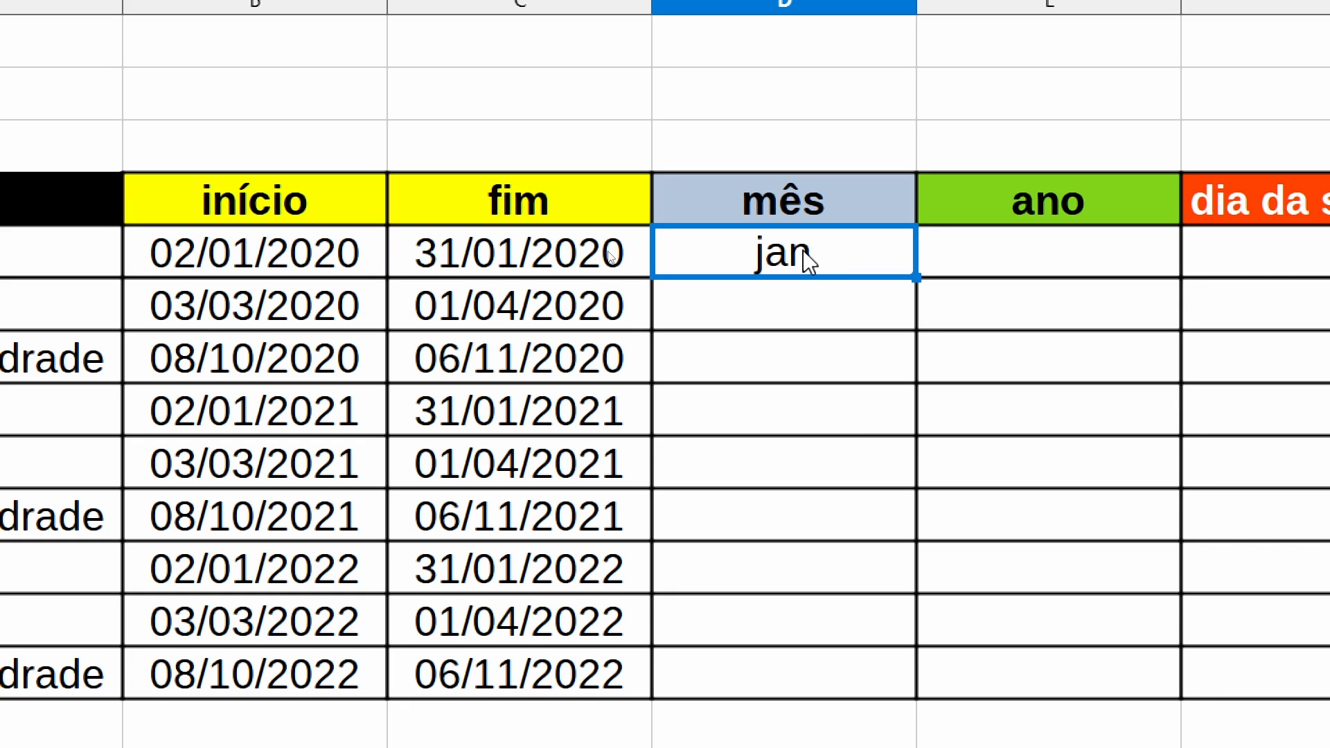
double_click(804, 251)
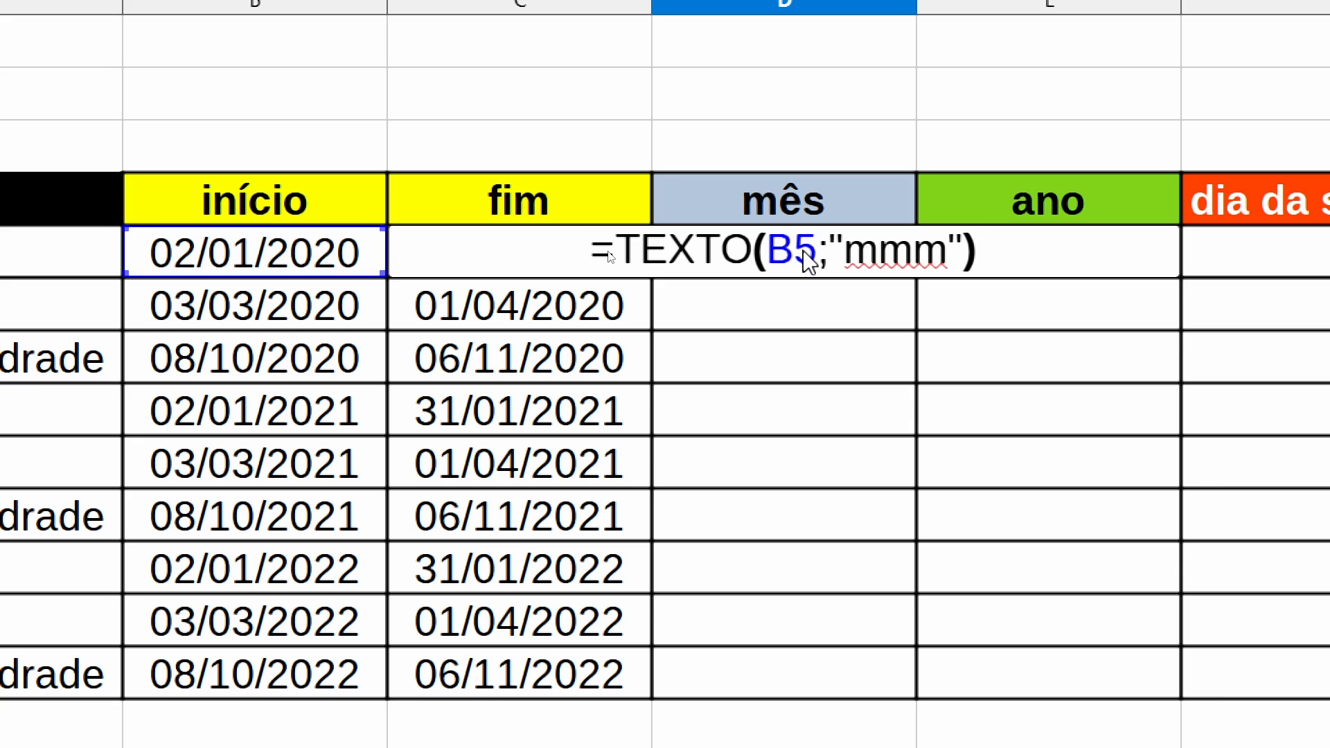
key(Left)
key(Left)
key(BackSpace)
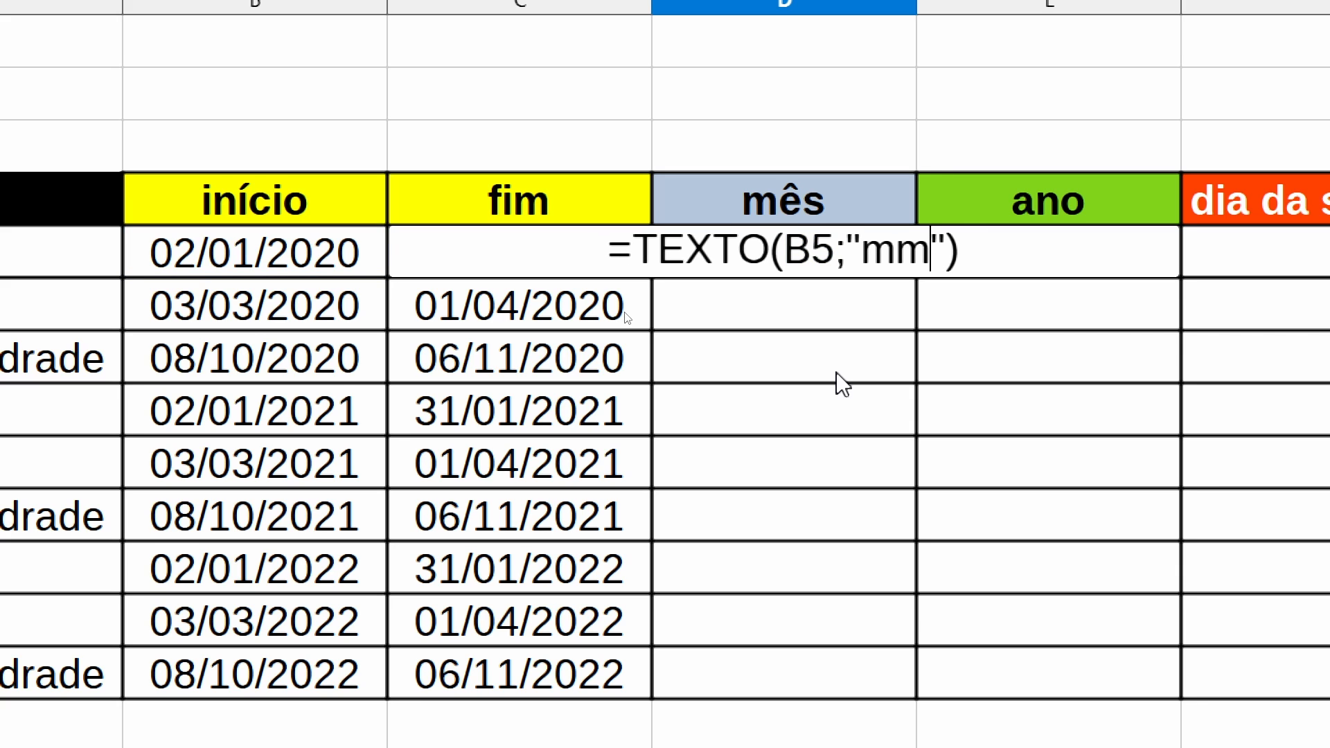
key(Return)
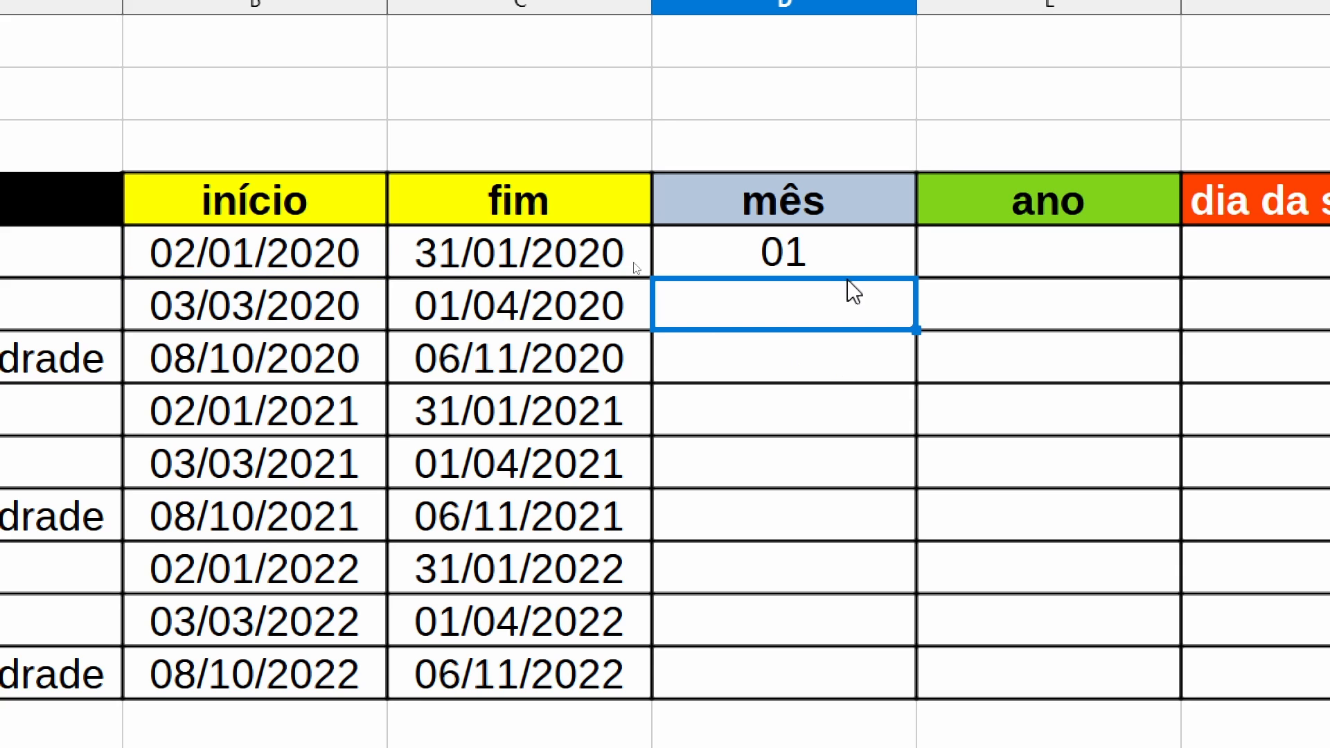
- Set the format in the D5 TEXTO formula back to "mmmm" for the full month name
click(822, 273)
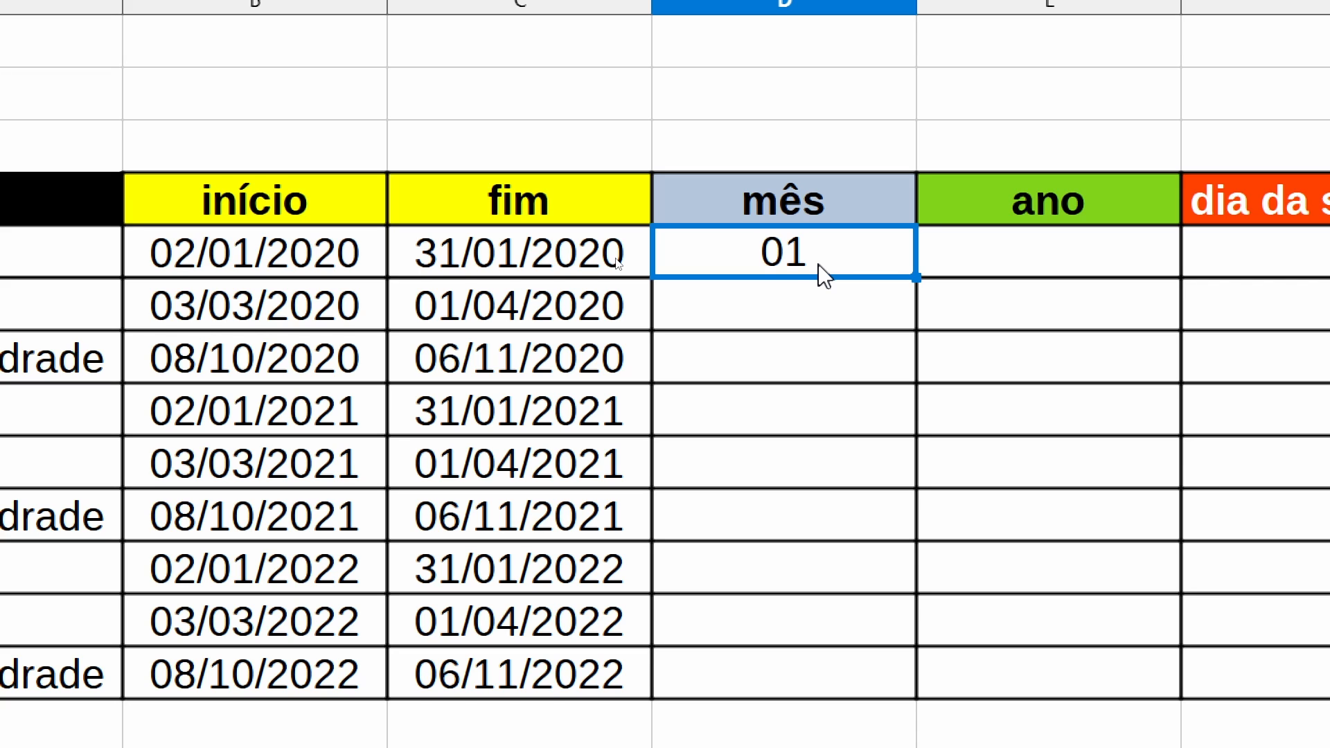
key(F2)
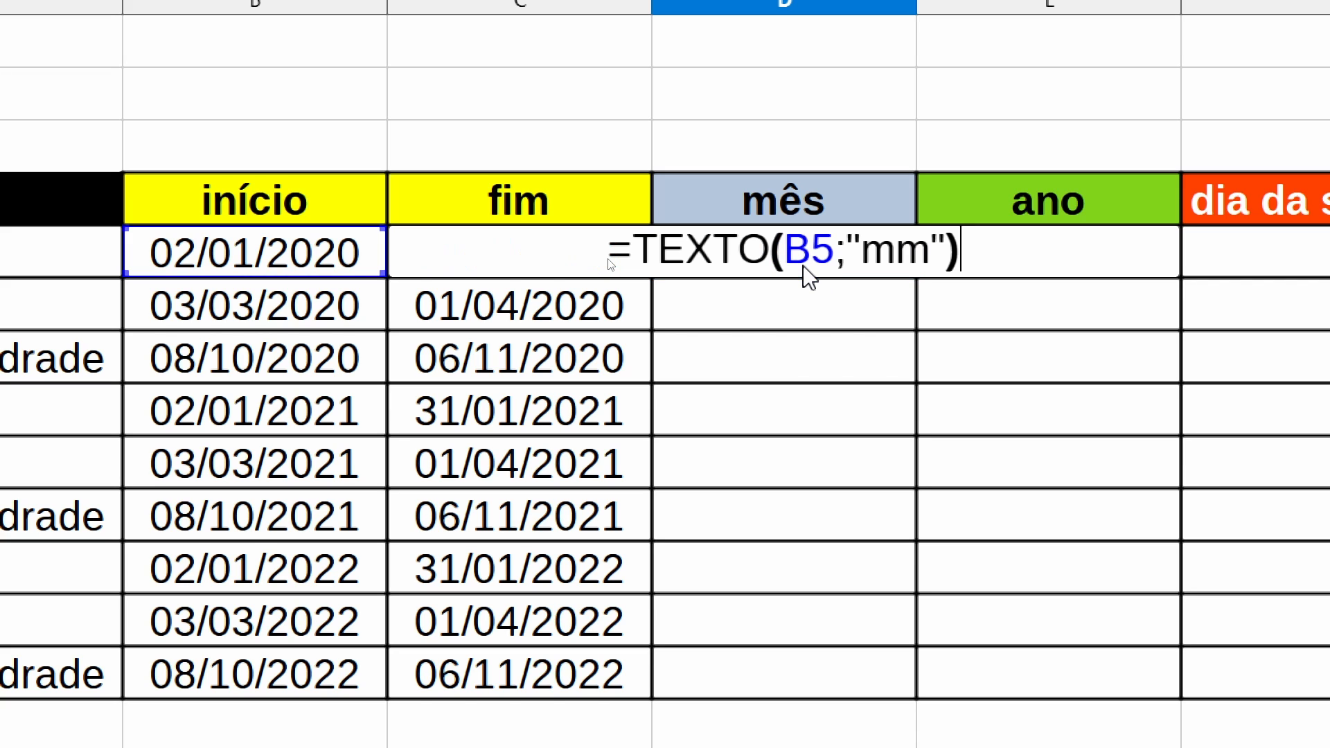
key(Left)
key(Left)
text(mmm)
key(Return)
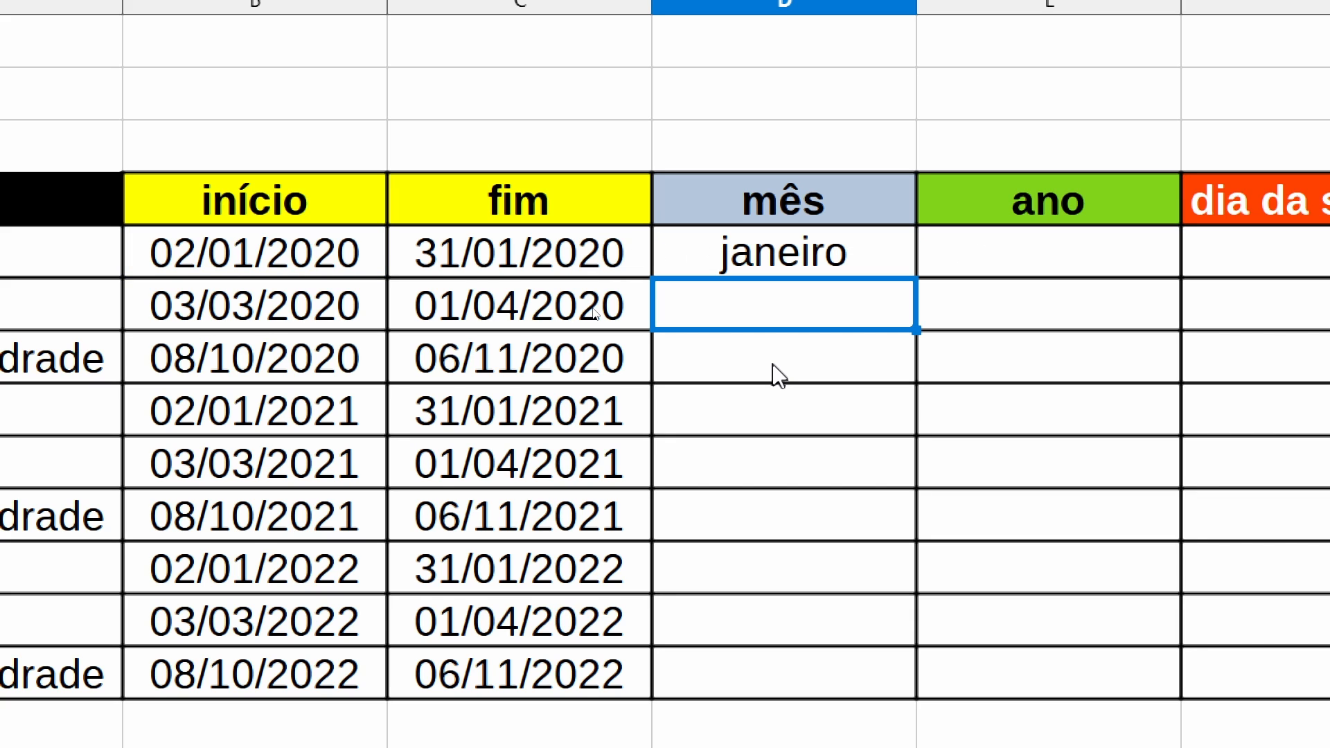
- Fill the mês formula from D5 down to D13 and check the copied formulas in D6 and D7
click(904, 269)
drag(914, 276, 908, 666)
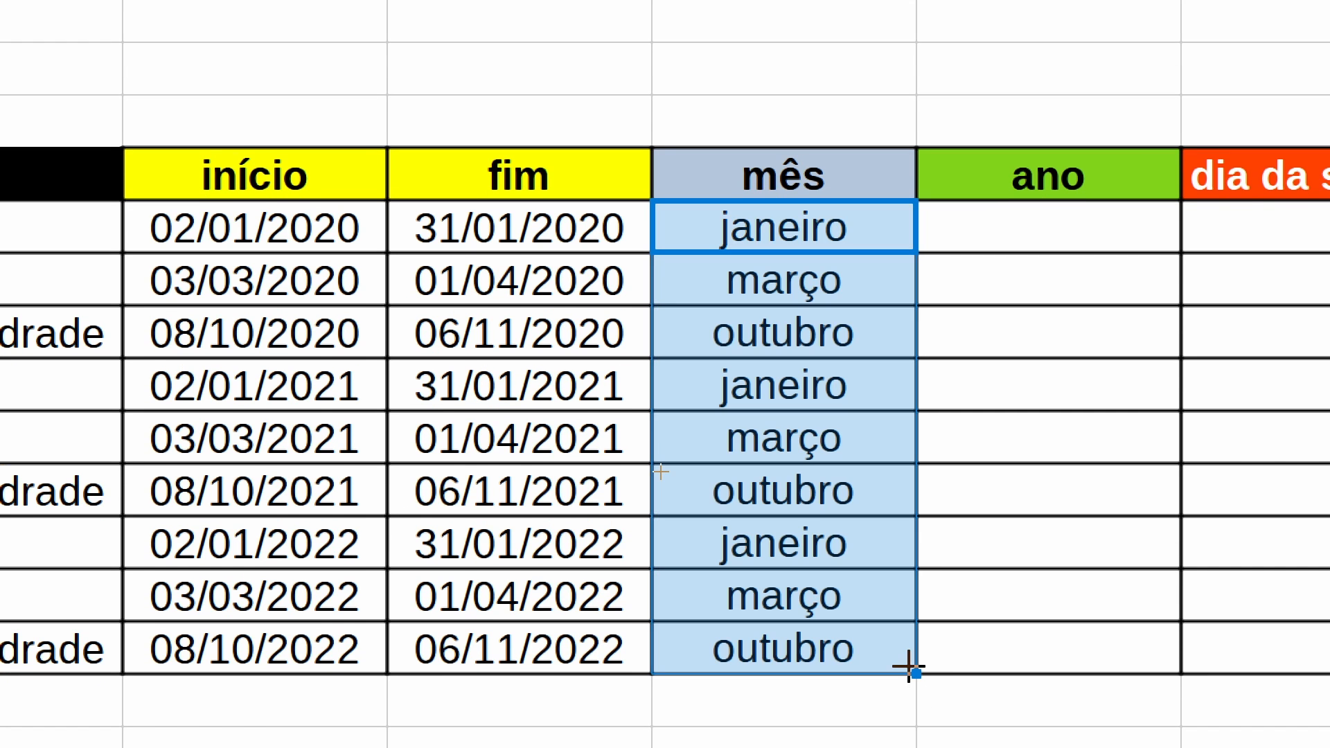
click(776, 275)
double_click(779, 281)
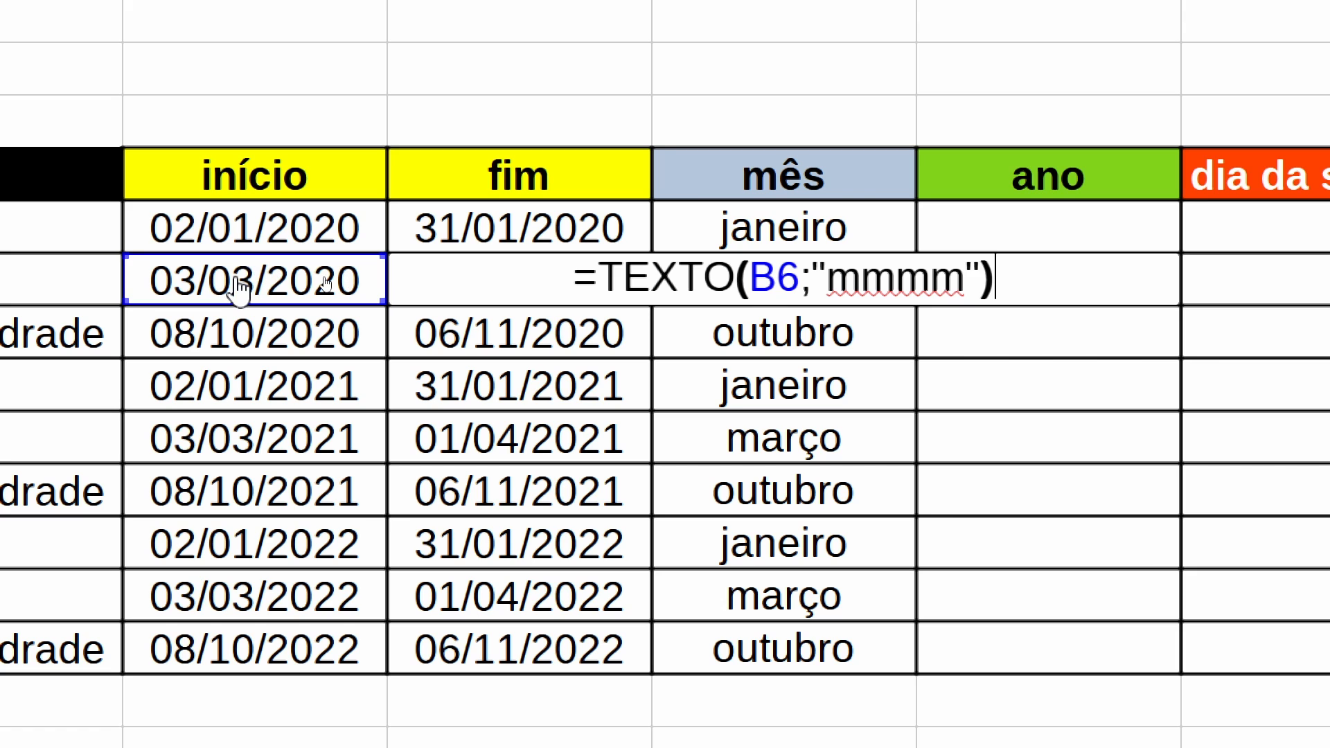
key(Return)
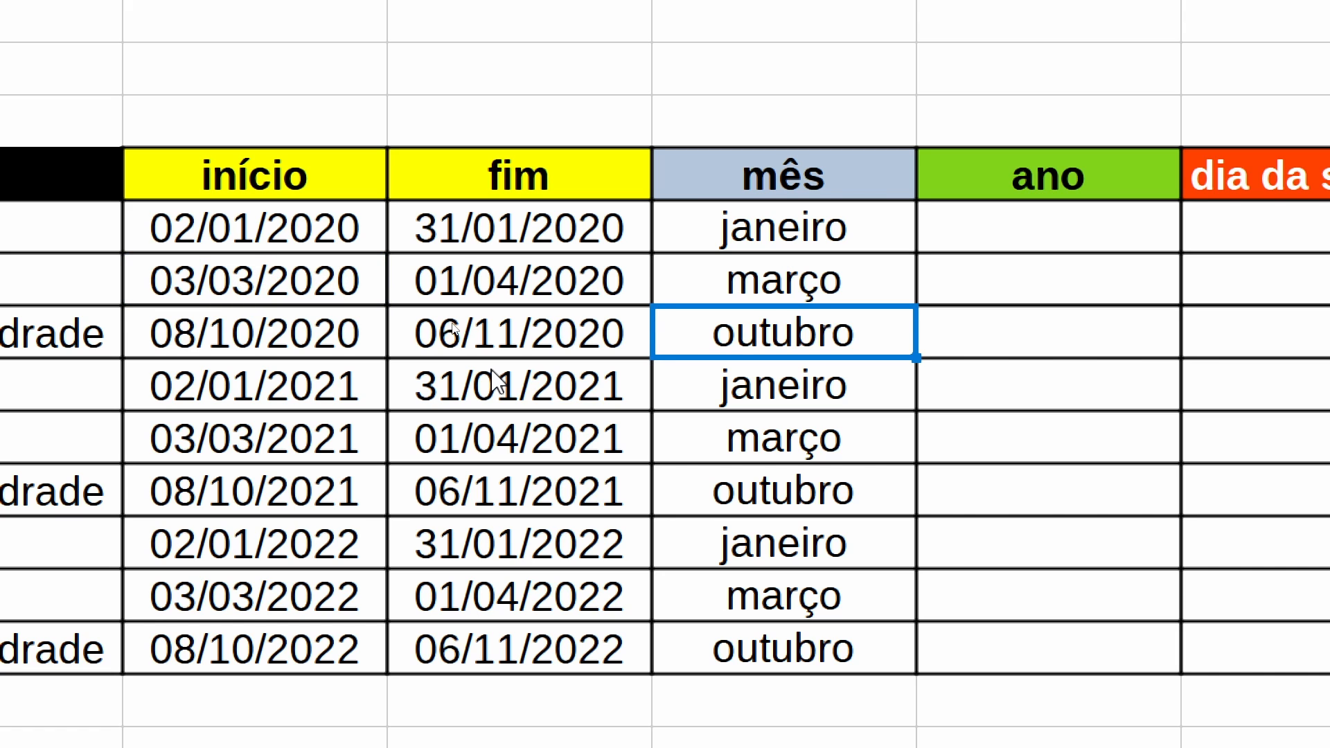
key(F2)
key(Return)
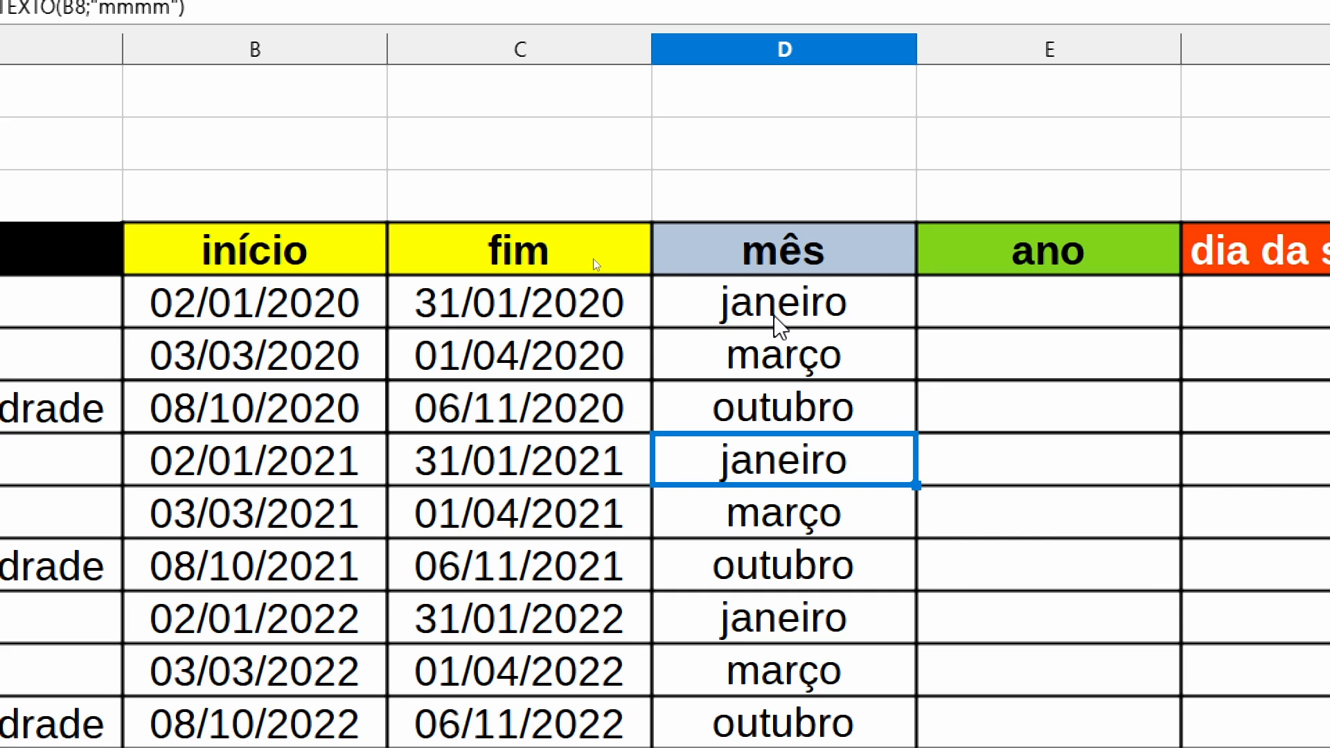
- Enter a lowercase sample first name in B2 and convert it to uppercase in C2 with =MAIÚSCULA(B2)
click(330, 161)
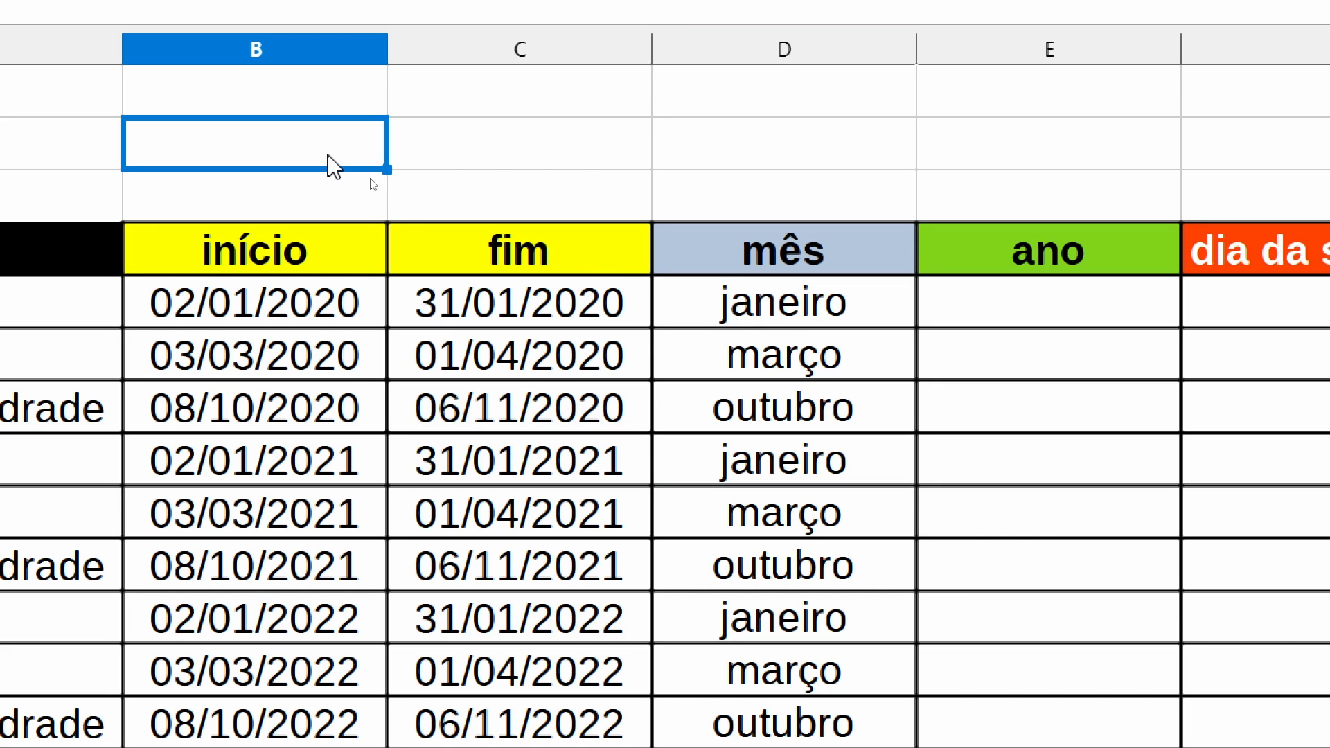
text(ana)
key(Tab)
text(=ma)
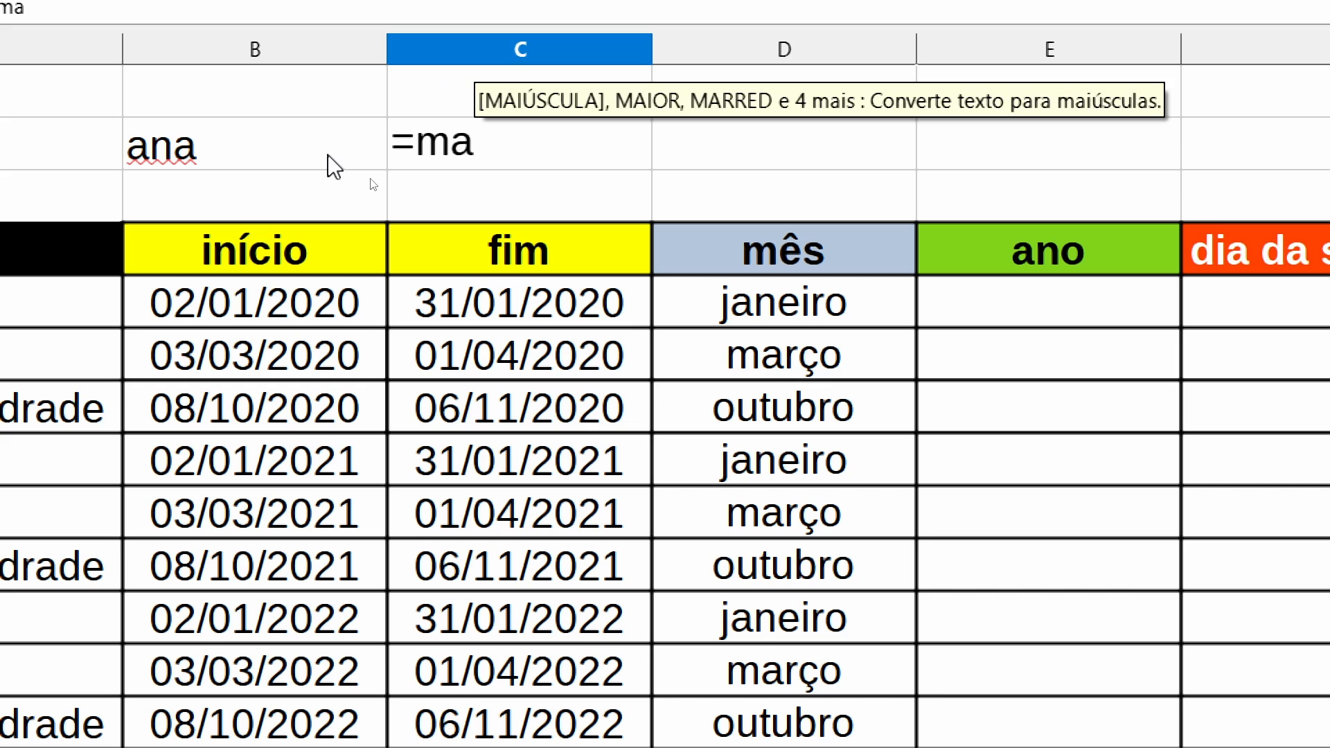
key(Return)
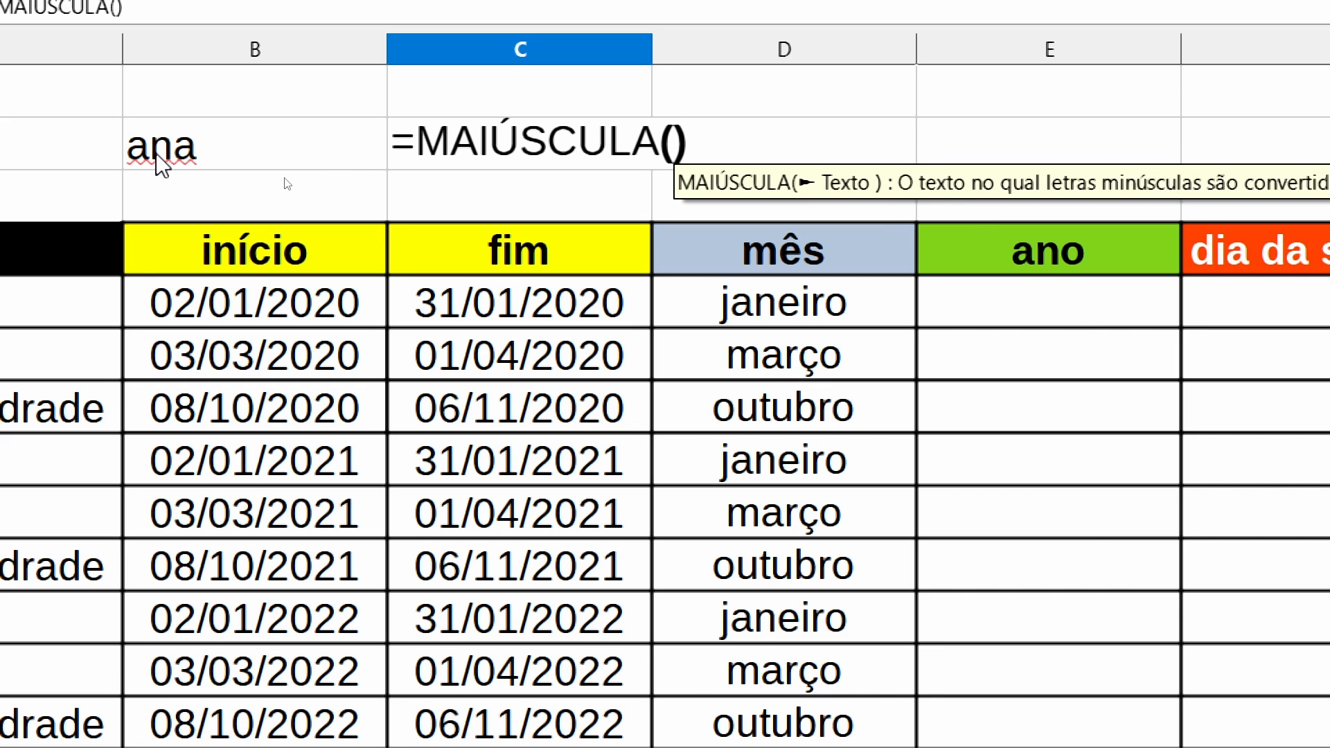
click(206, 164)
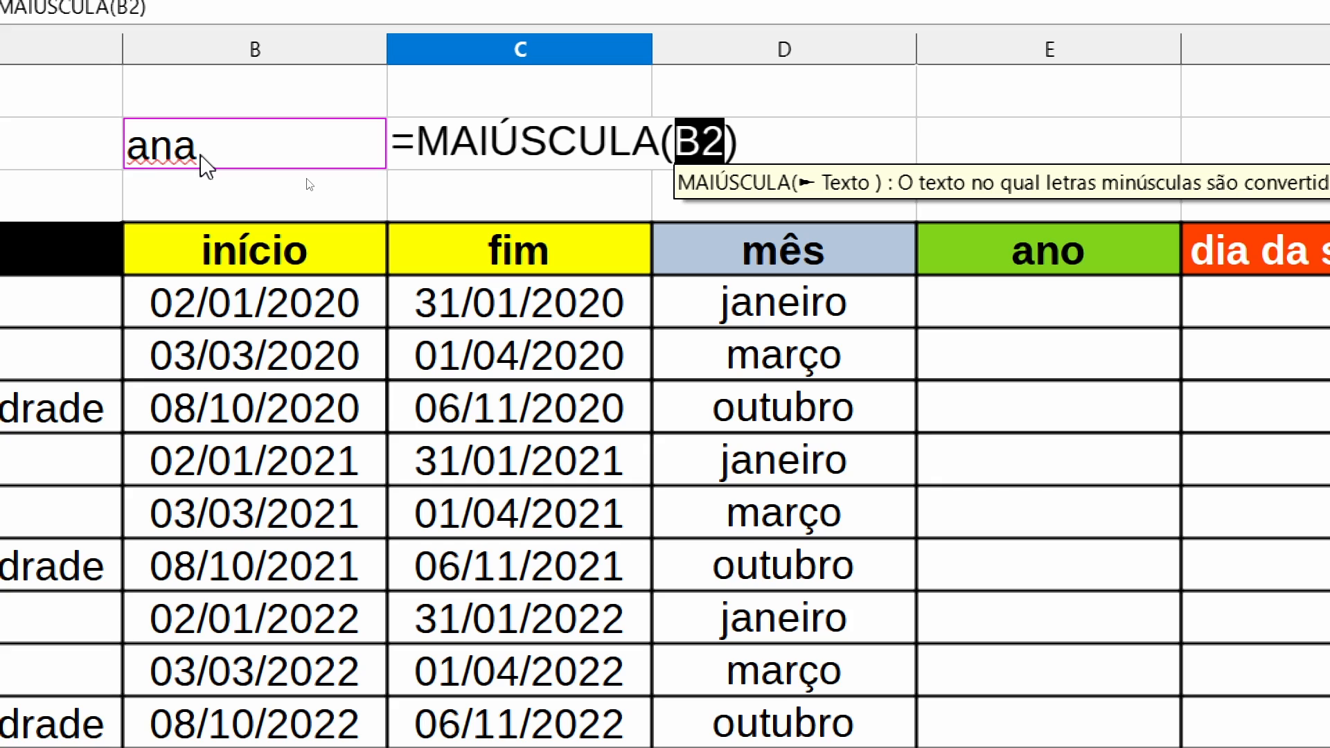
key(Return)
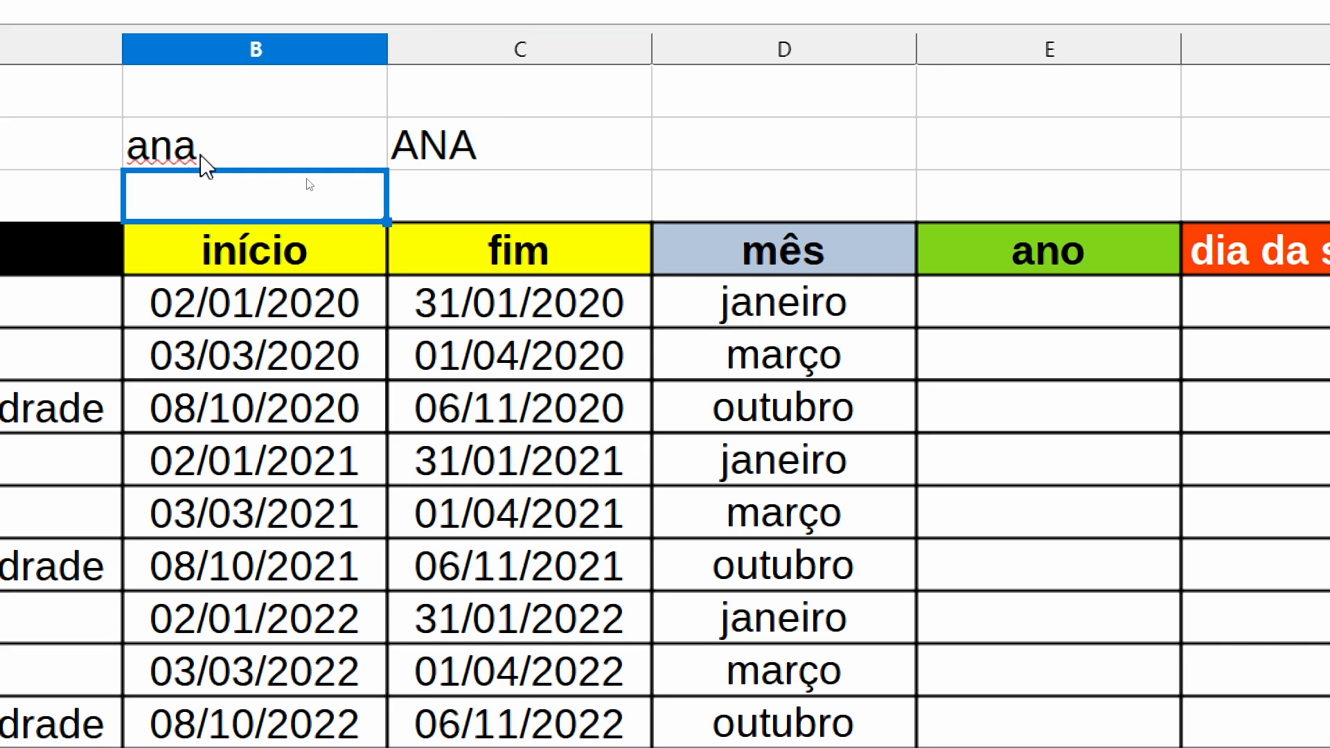
- Examine the MAIÚSCULA formula in C2 and the cell it refers to
click(445, 155)
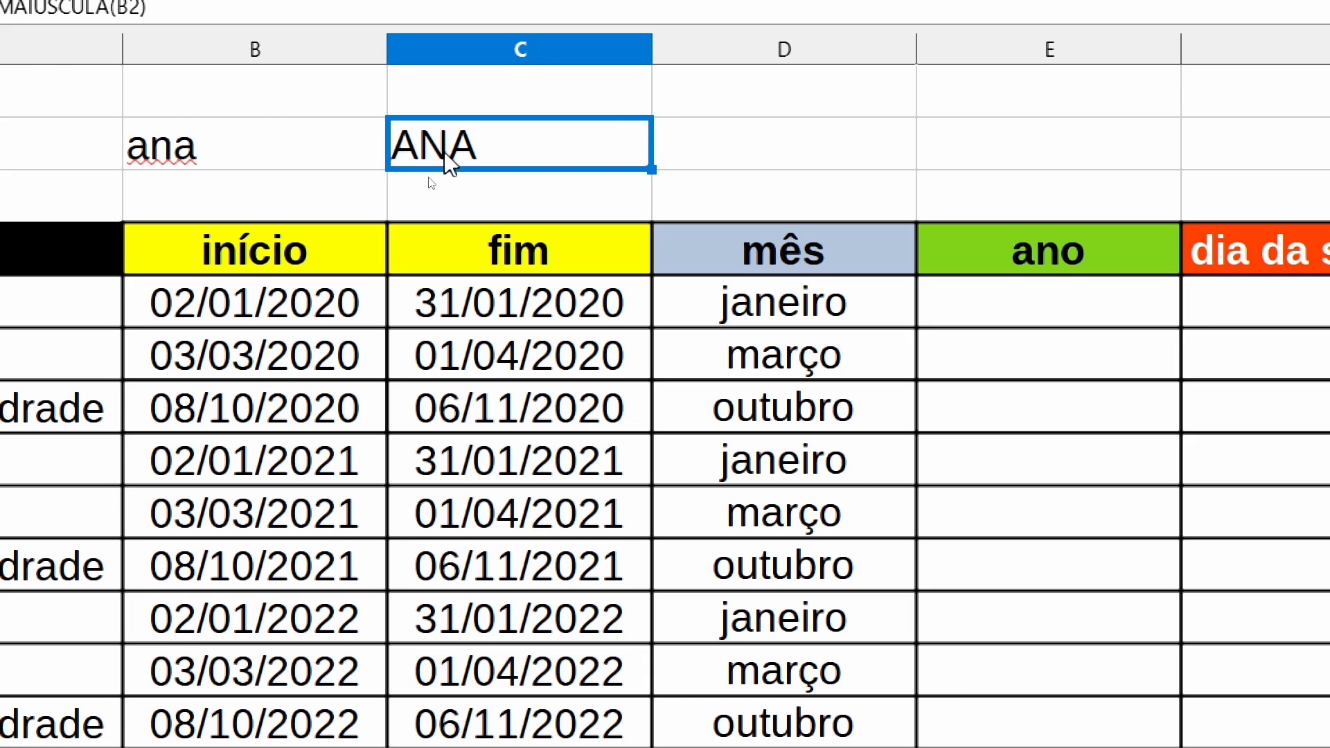
double_click(445, 155)
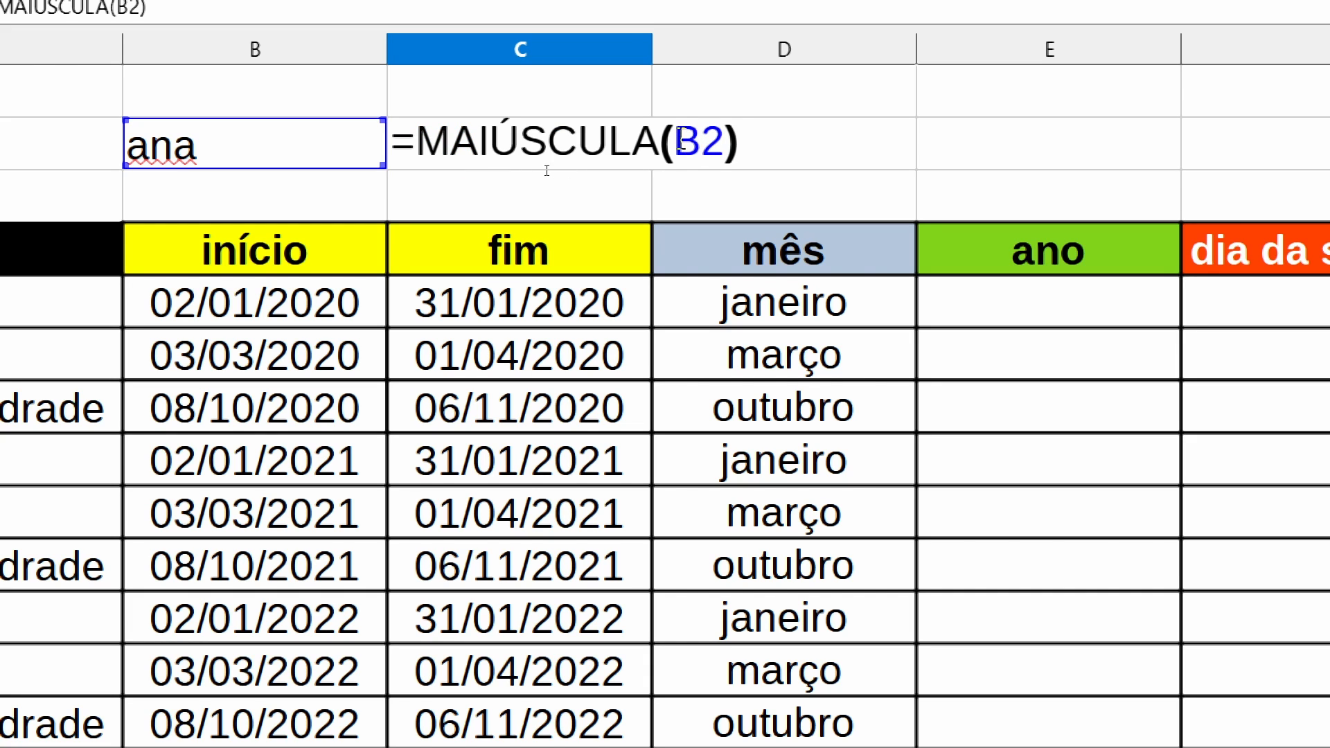
key(Return)
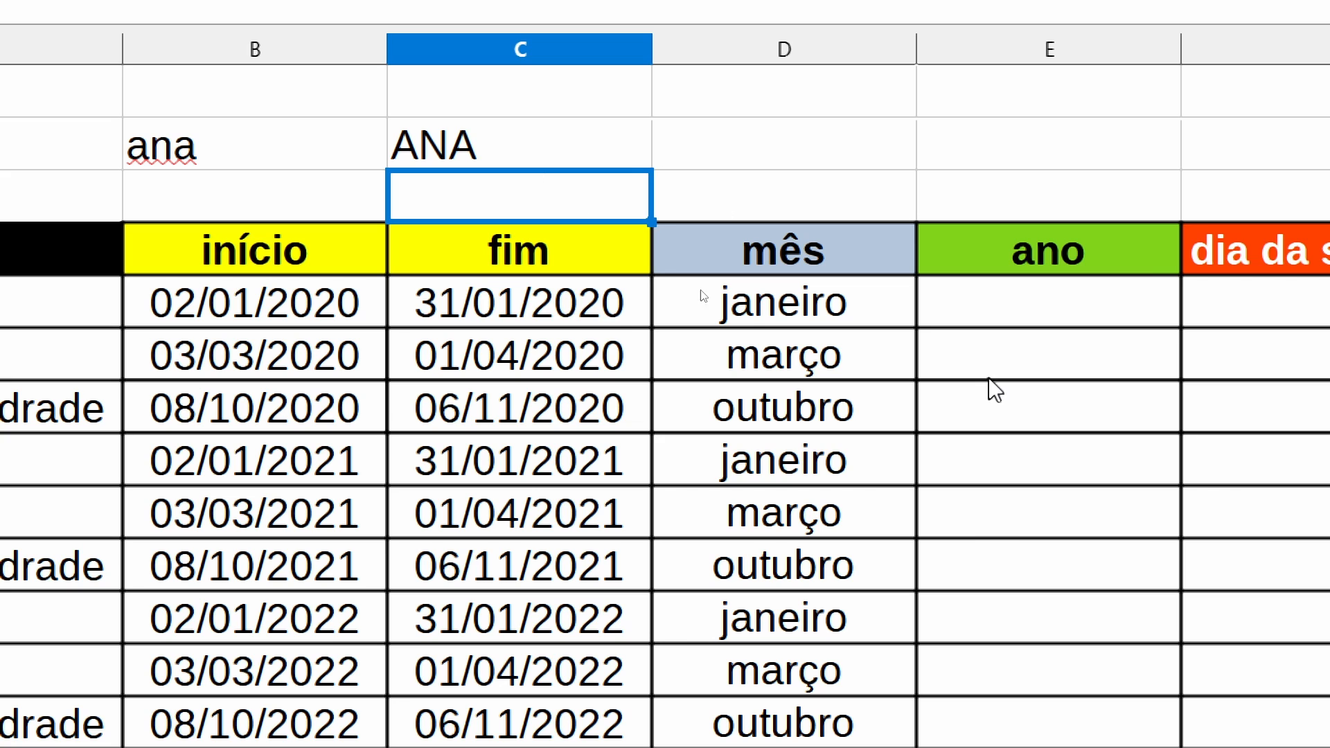
- Nest the month formula from D5 inside the C2 uppercase function, making it =MAIÚSCULA(TEXTO(B5;"mmmm"))
double_click(736, 315)
drag(995, 302, 608, 292)
key(ctrl+c)
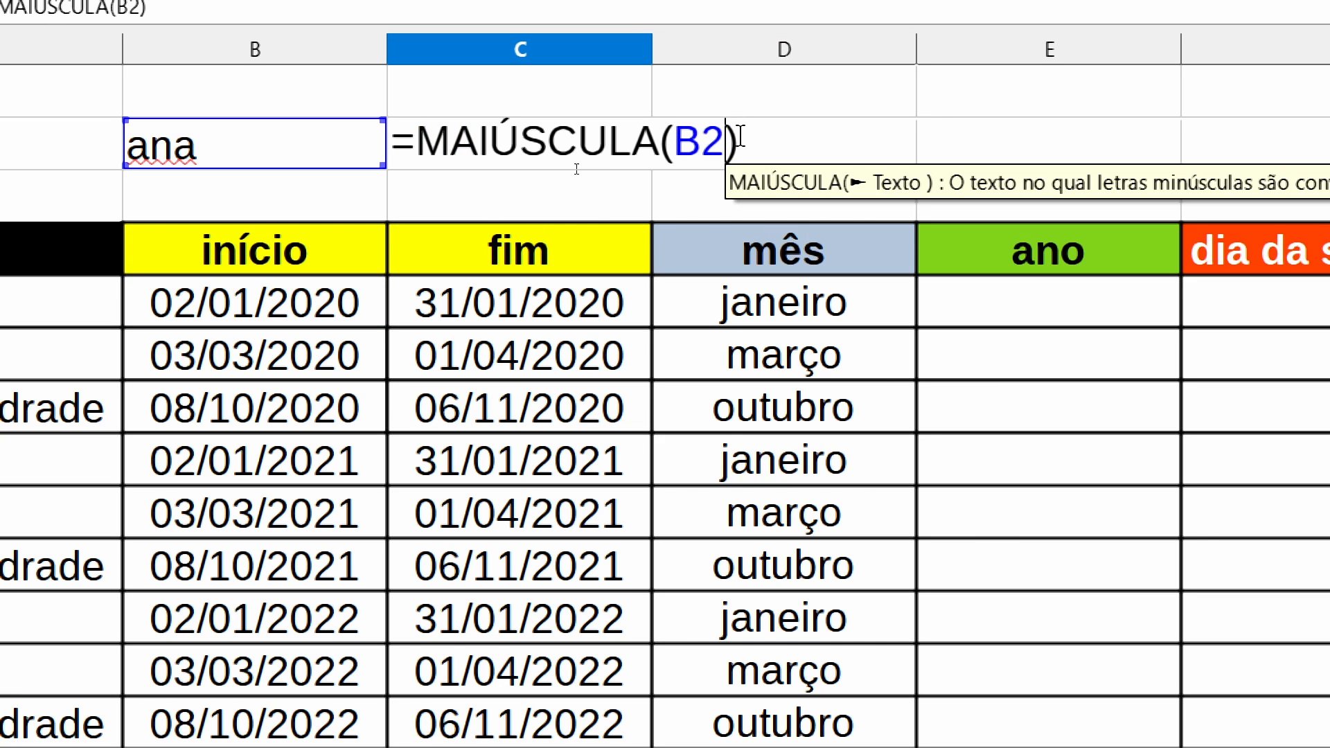
key(BackSpace)
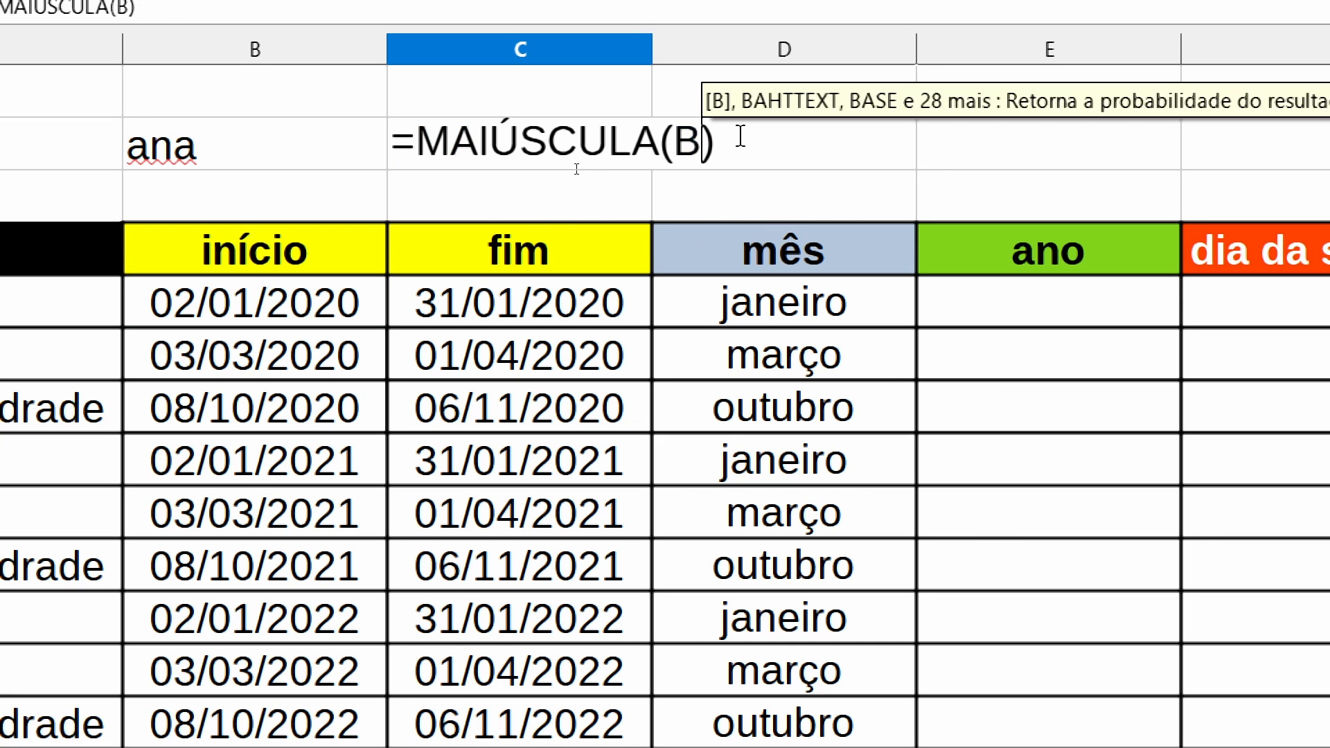
key(BackSpace)
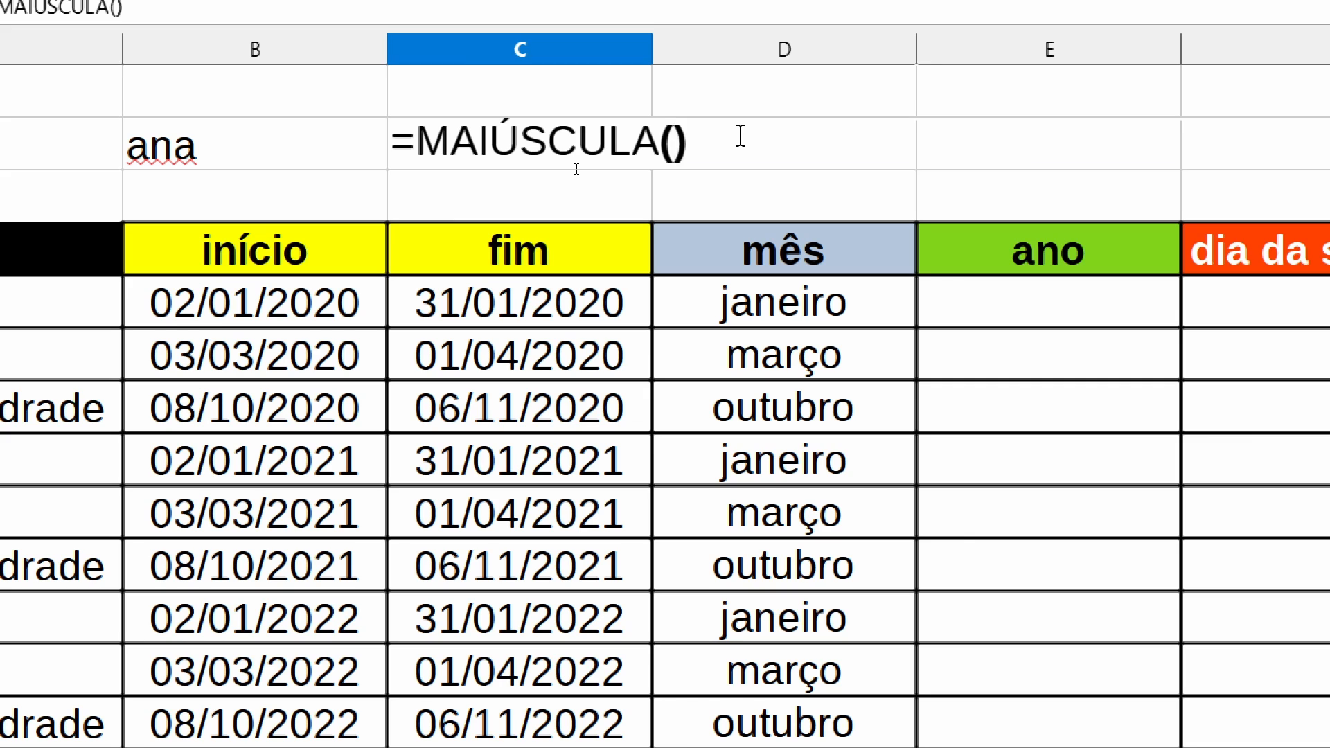
key(ctrl+v)
key(Return)
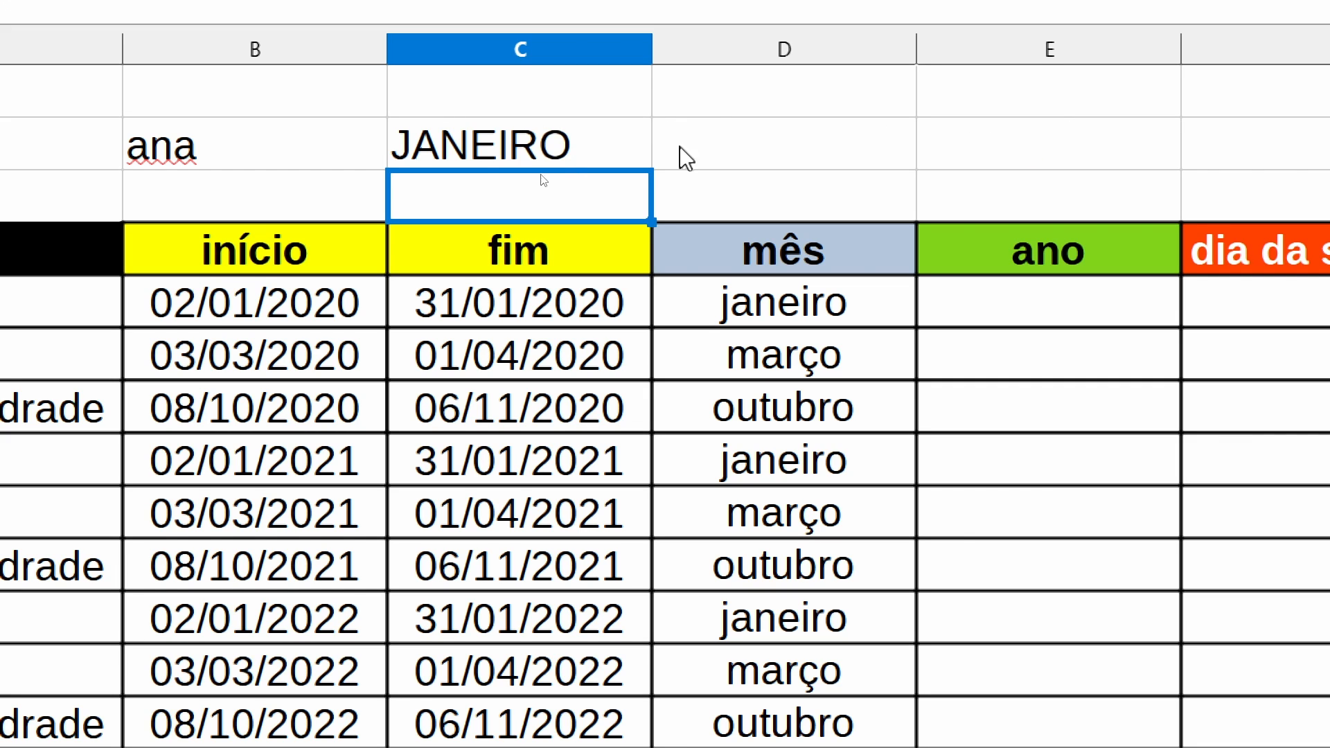
click(564, 162)
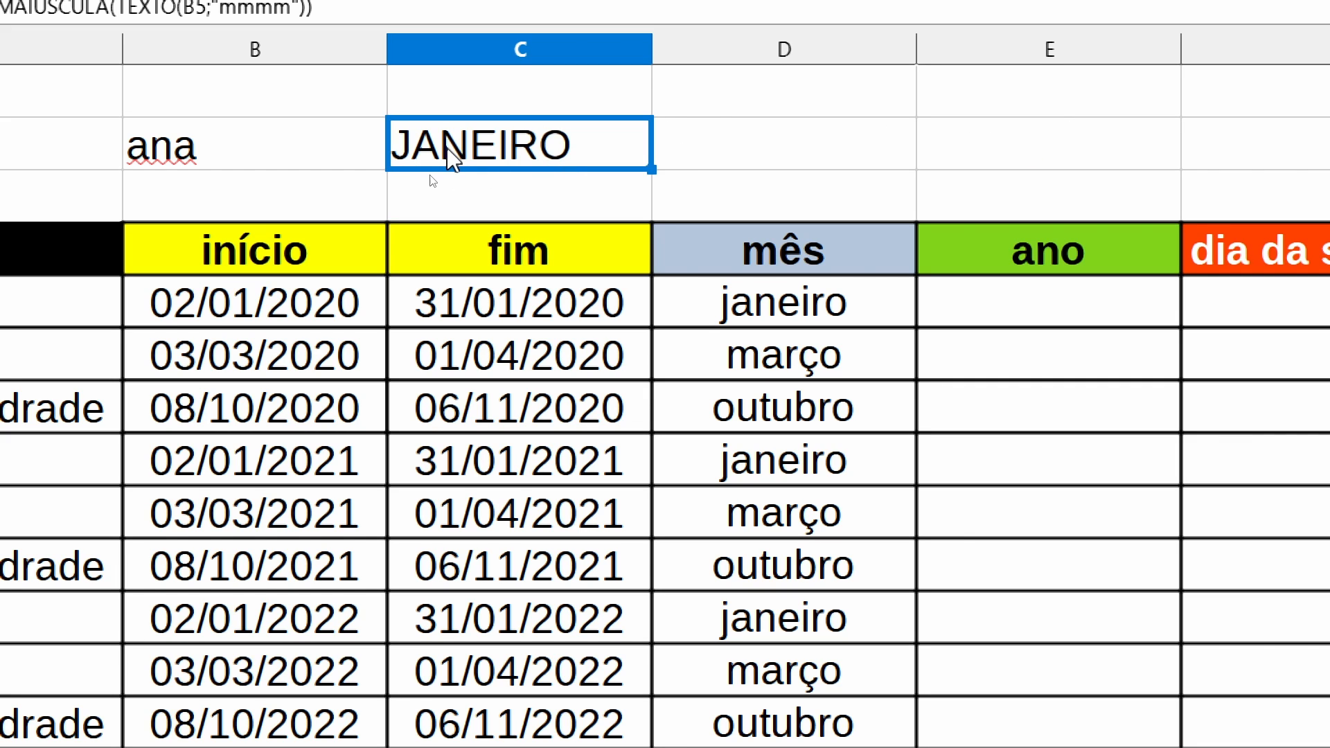
- Enter =PRI.MAIÚSCULA(B2) in D2 to capitalise only the first letter of the sample name
click(725, 150)
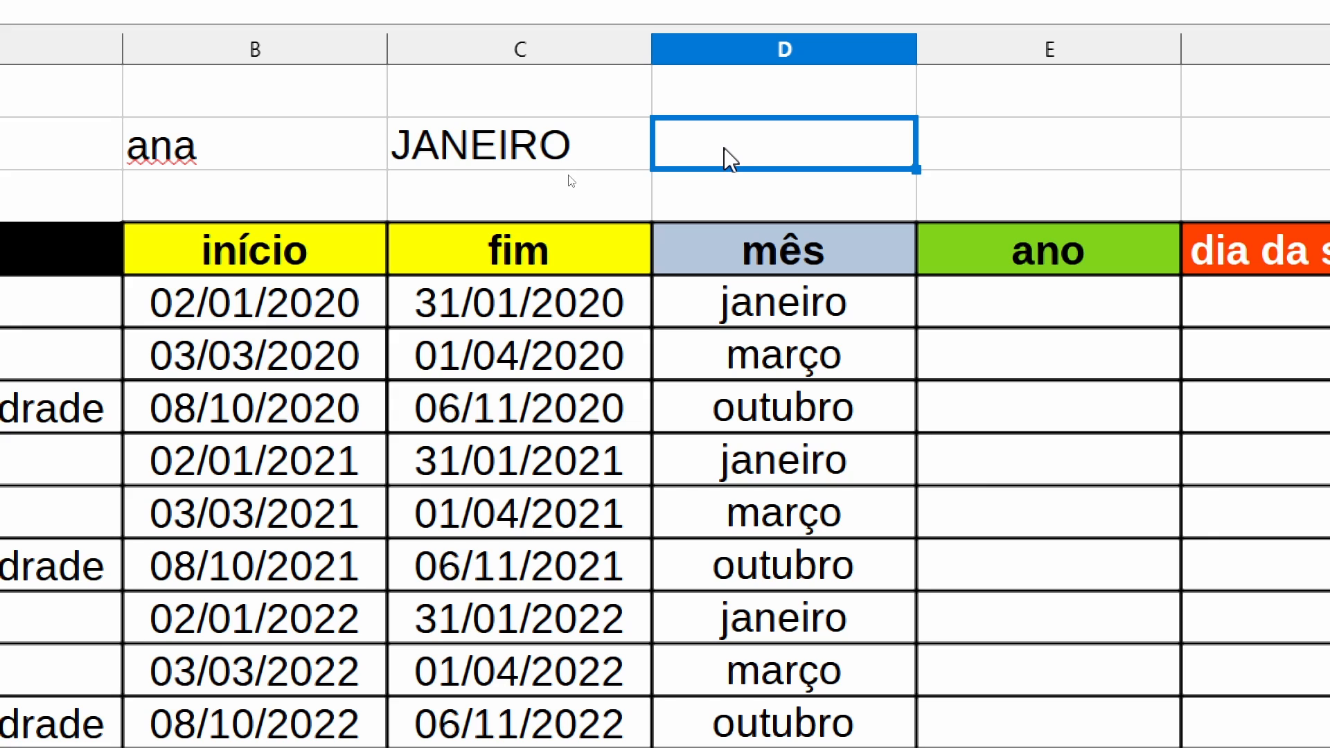
text(=pri)
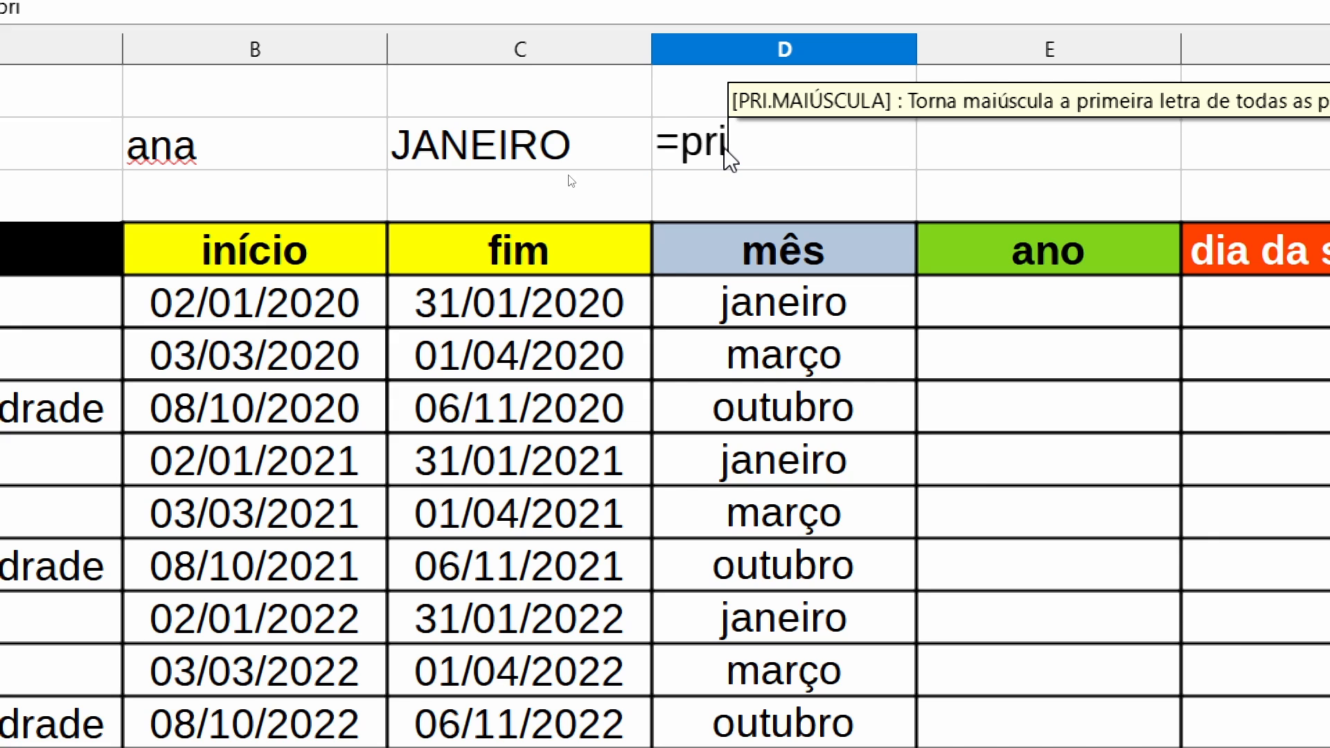
key(Return)
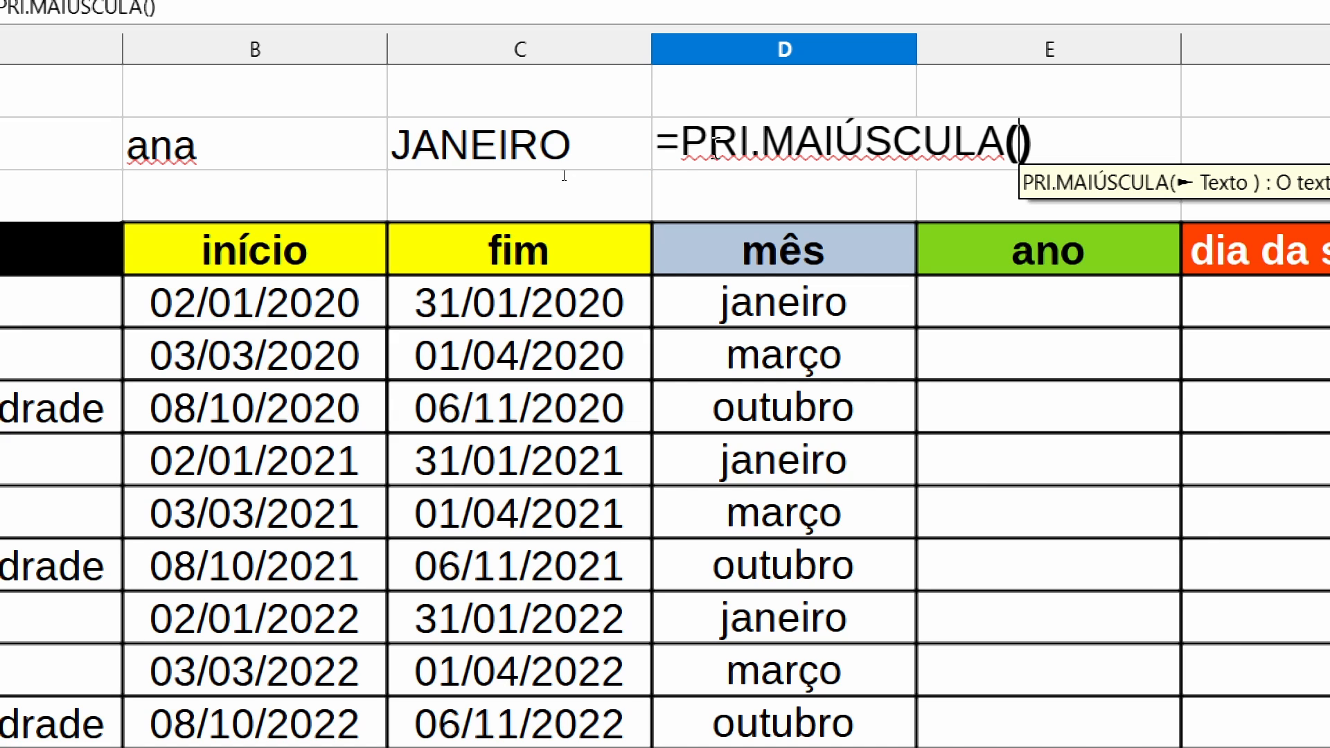
click(208, 168)
key(Return)
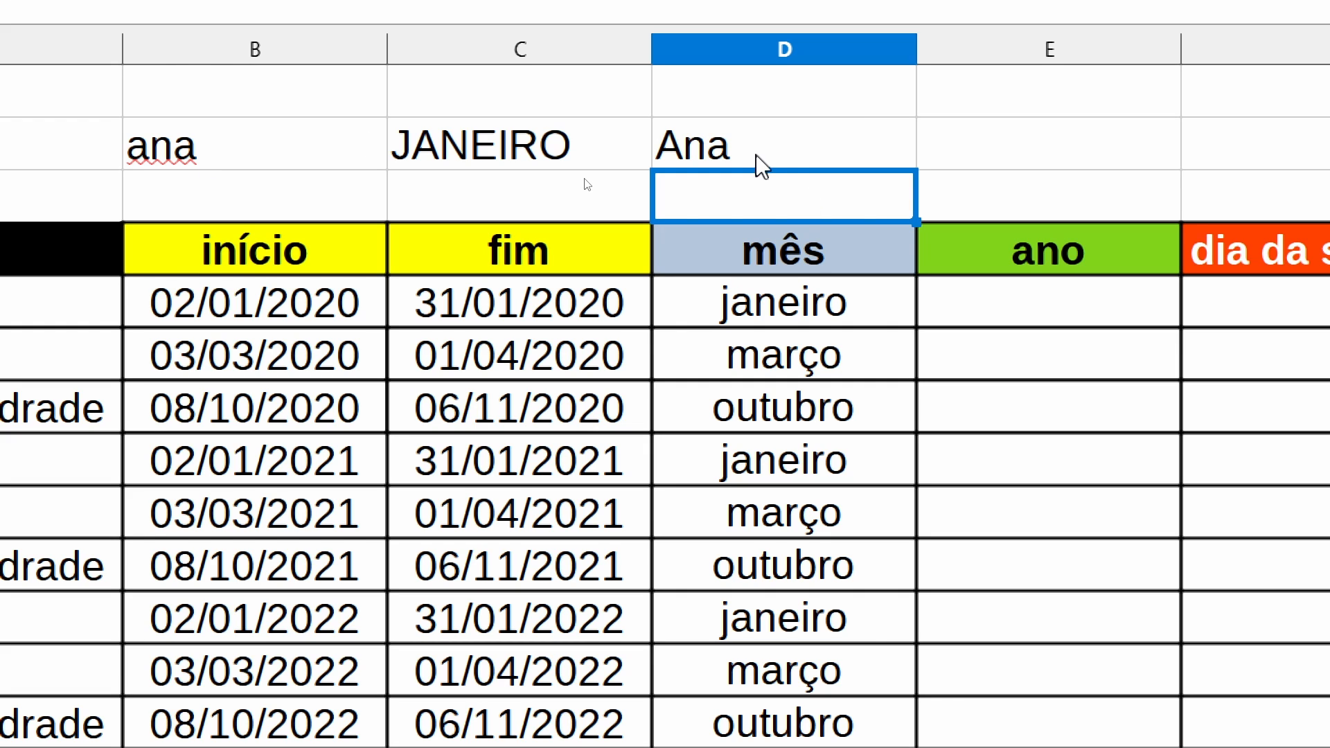
- Replace the B2 argument in the D2 PRI.MAIÚSCULA formula with the D5 month formula, TEXTO(B5;"mmmm")
double_click(816, 318)
drag(1004, 297, 603, 291)
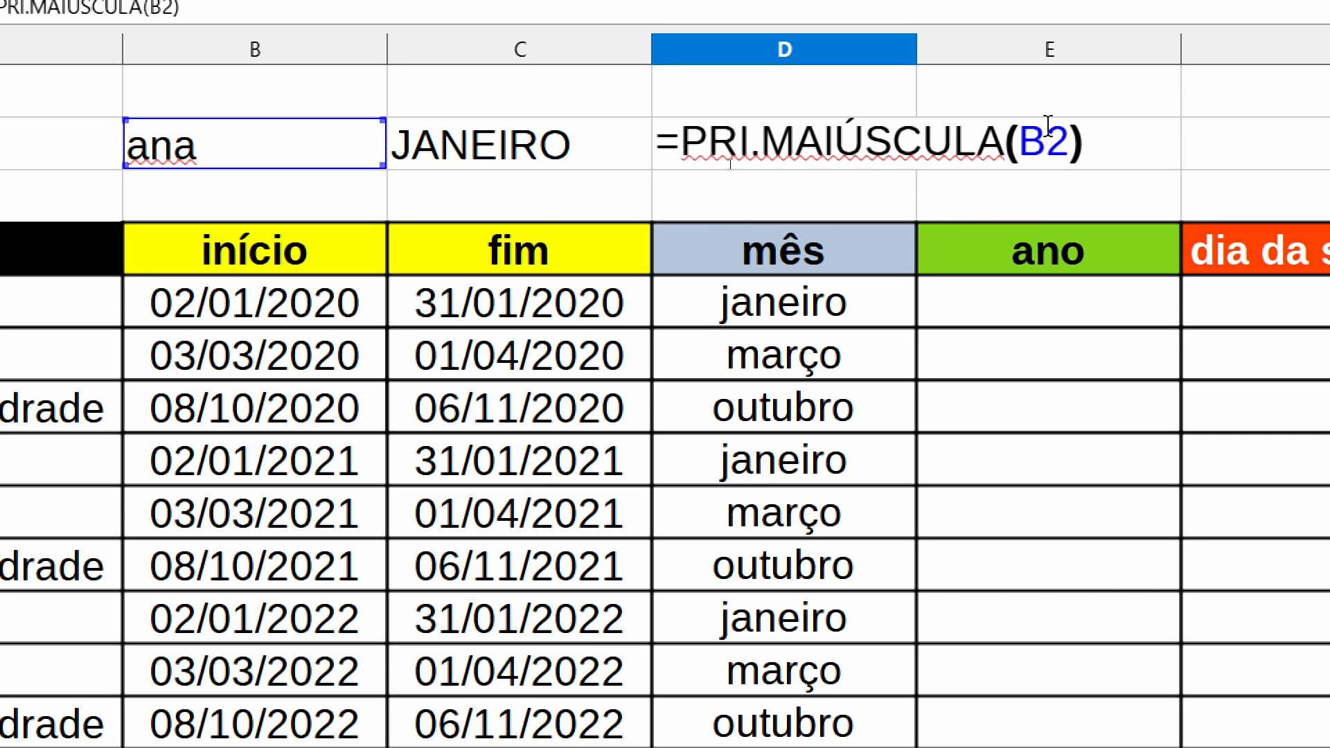
click(1067, 142)
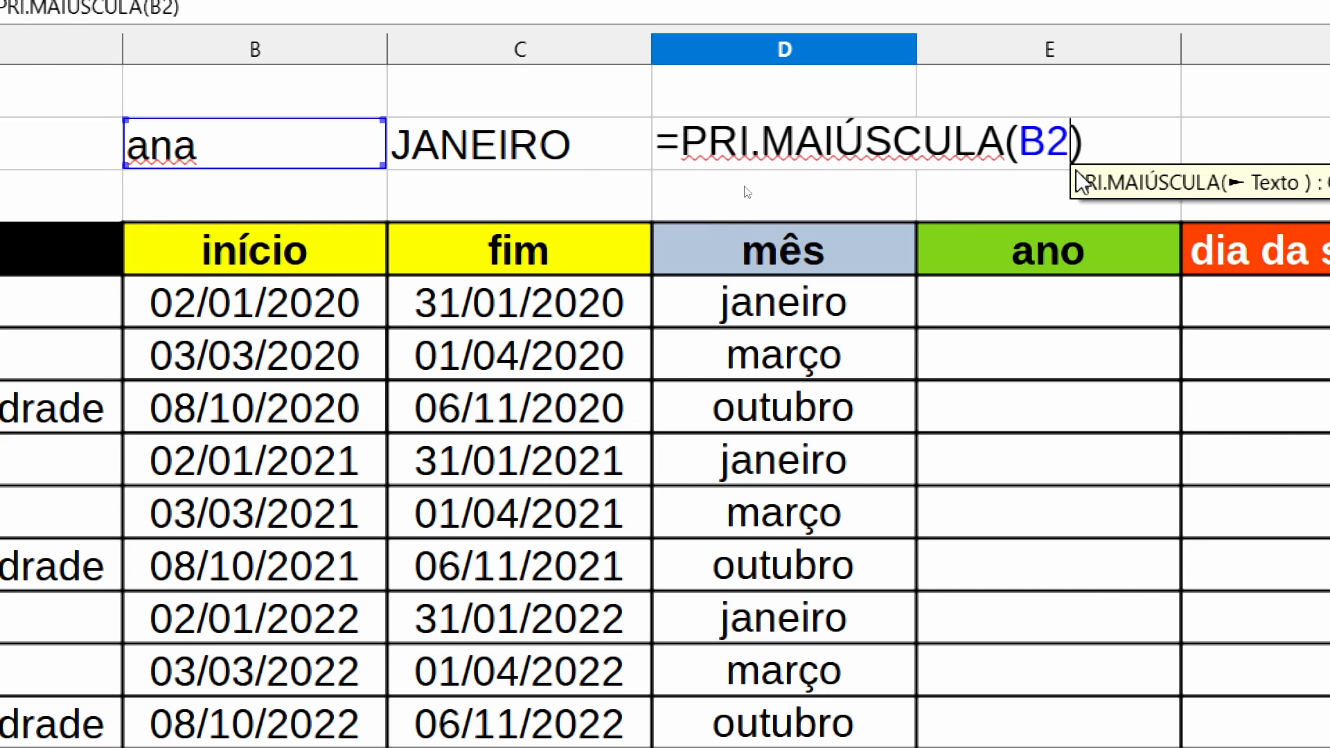
key(BackSpace)
key(BackSpace)
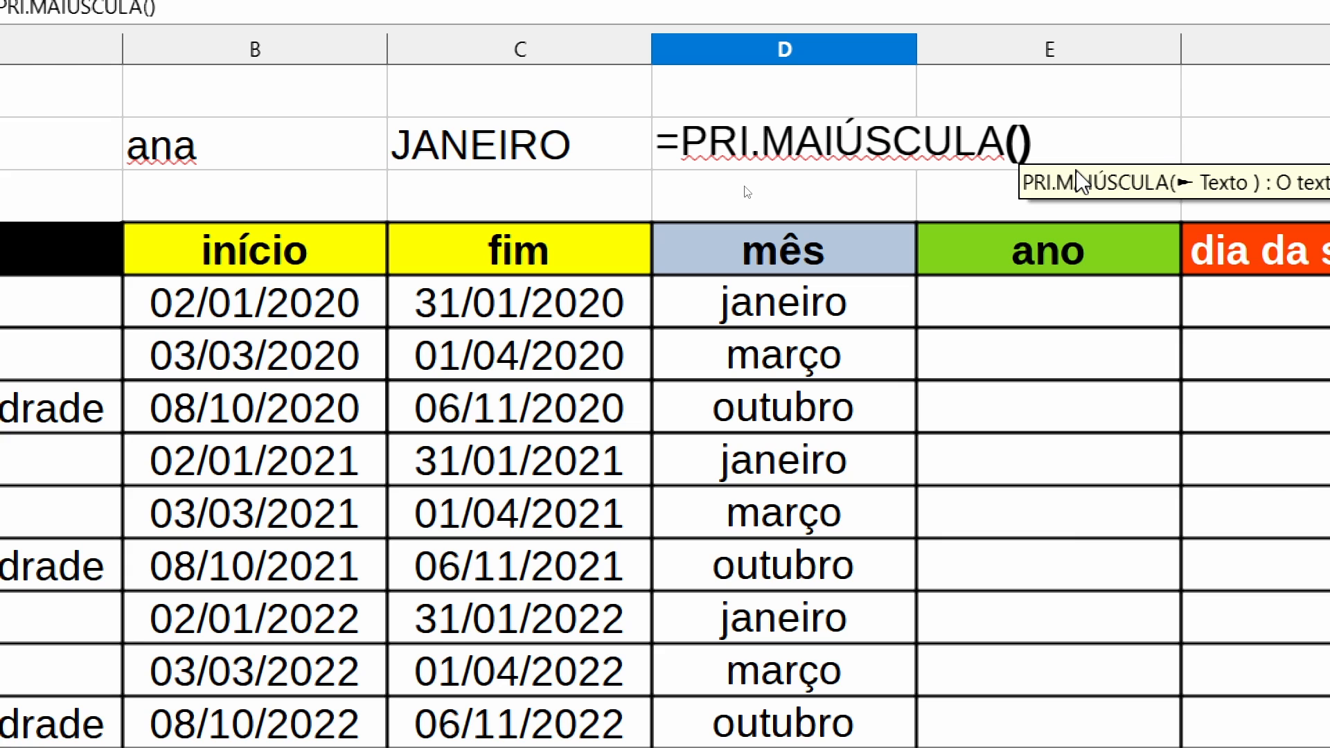
text(TEXTO(B5;"mmmm"))
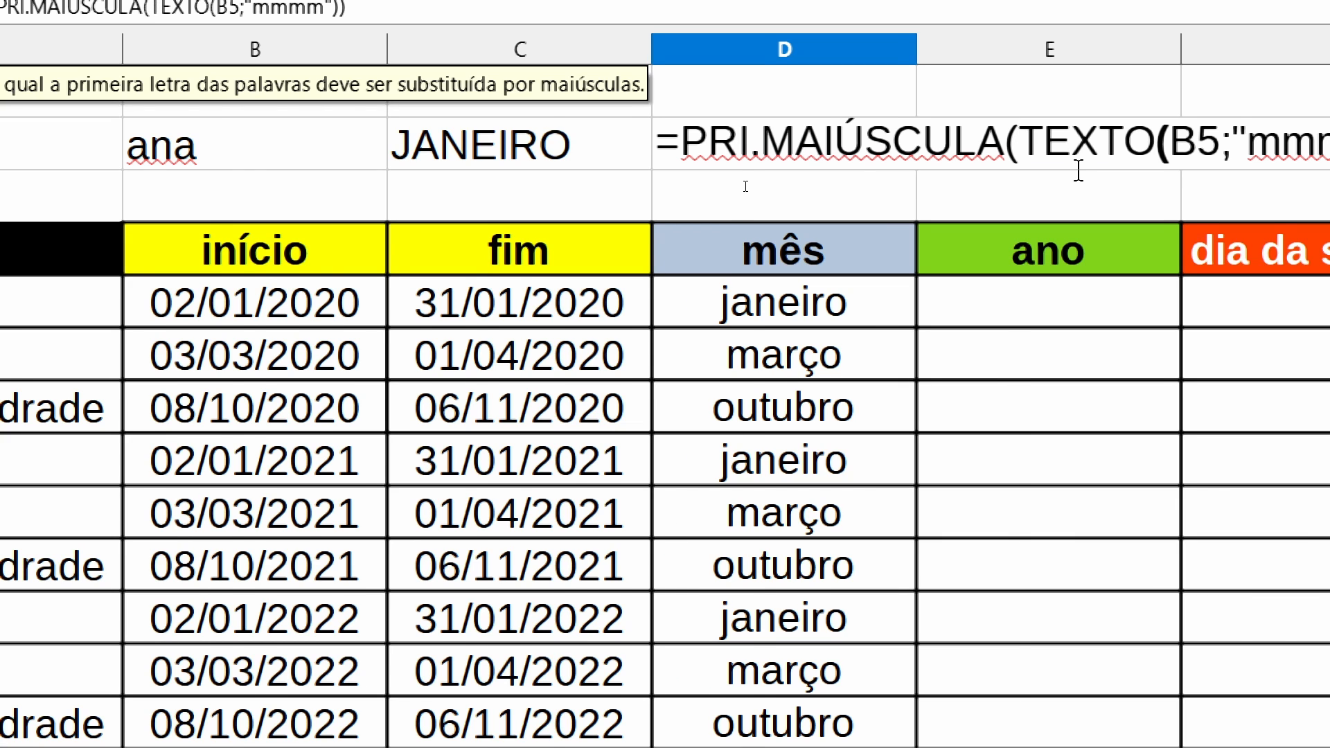
key(Return)
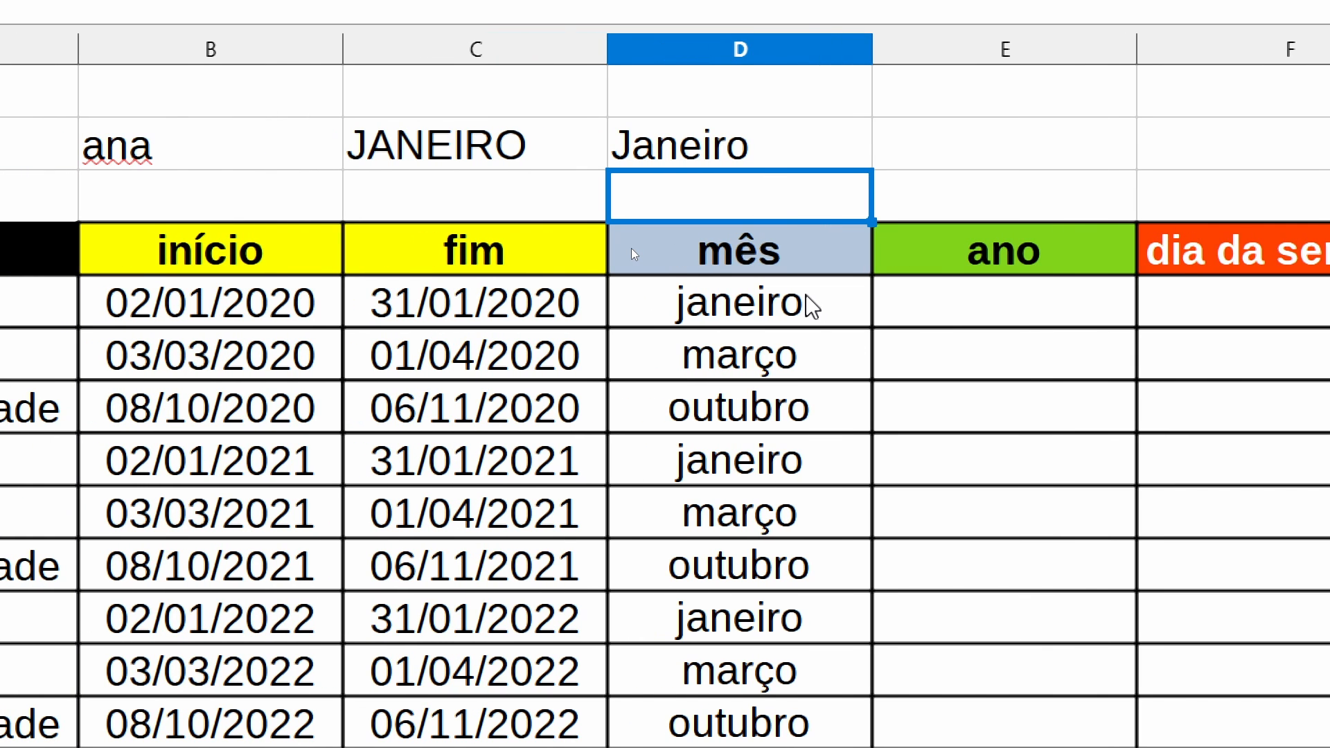
- Extract the four-digit year of the first início date in E5 with =TEXTO(B5;"aaaa")
click(966, 302)
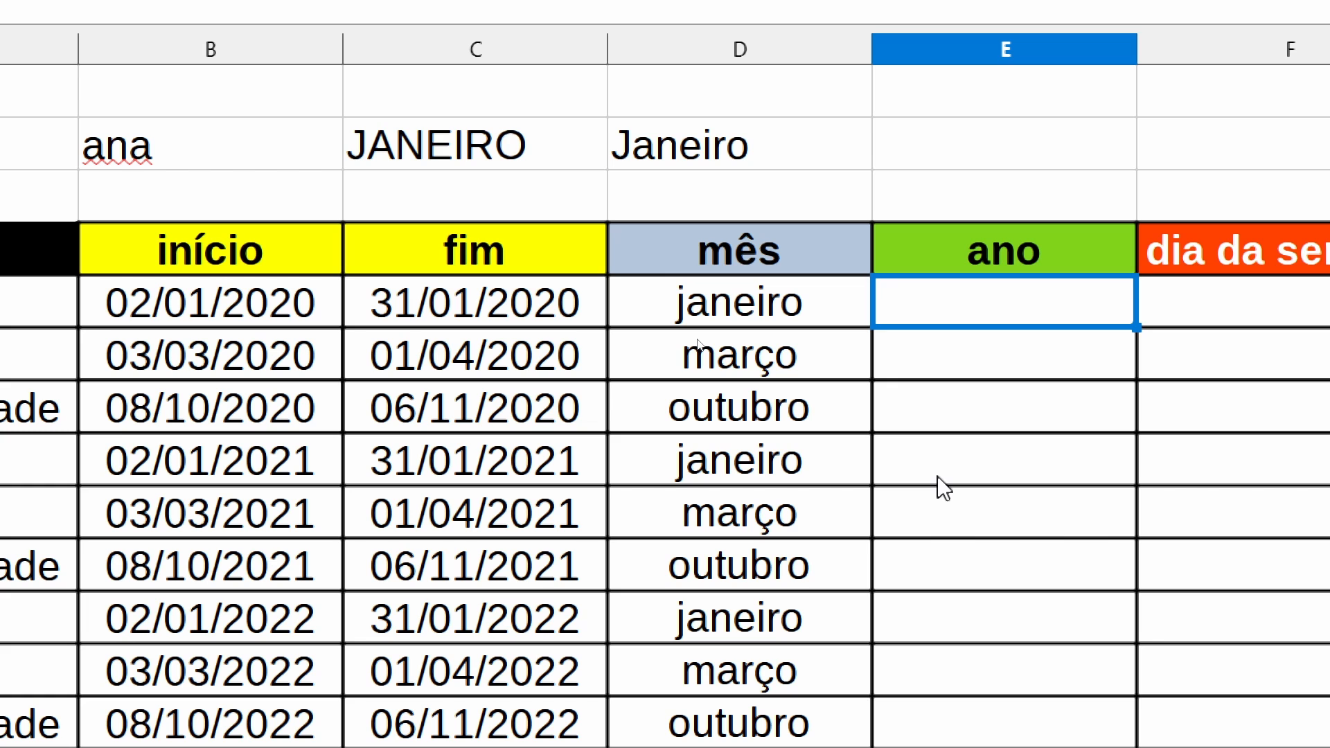
text(=TEXTO())
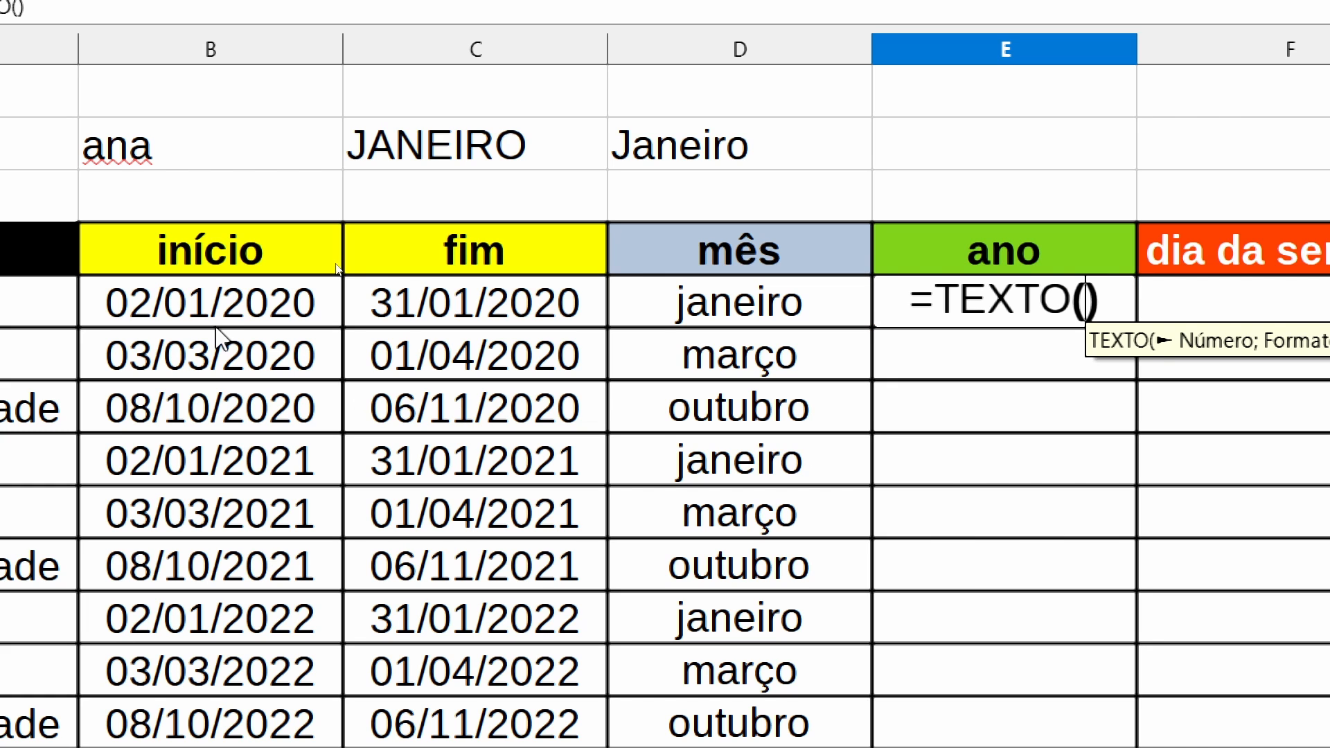
click(216, 318)
text(;)
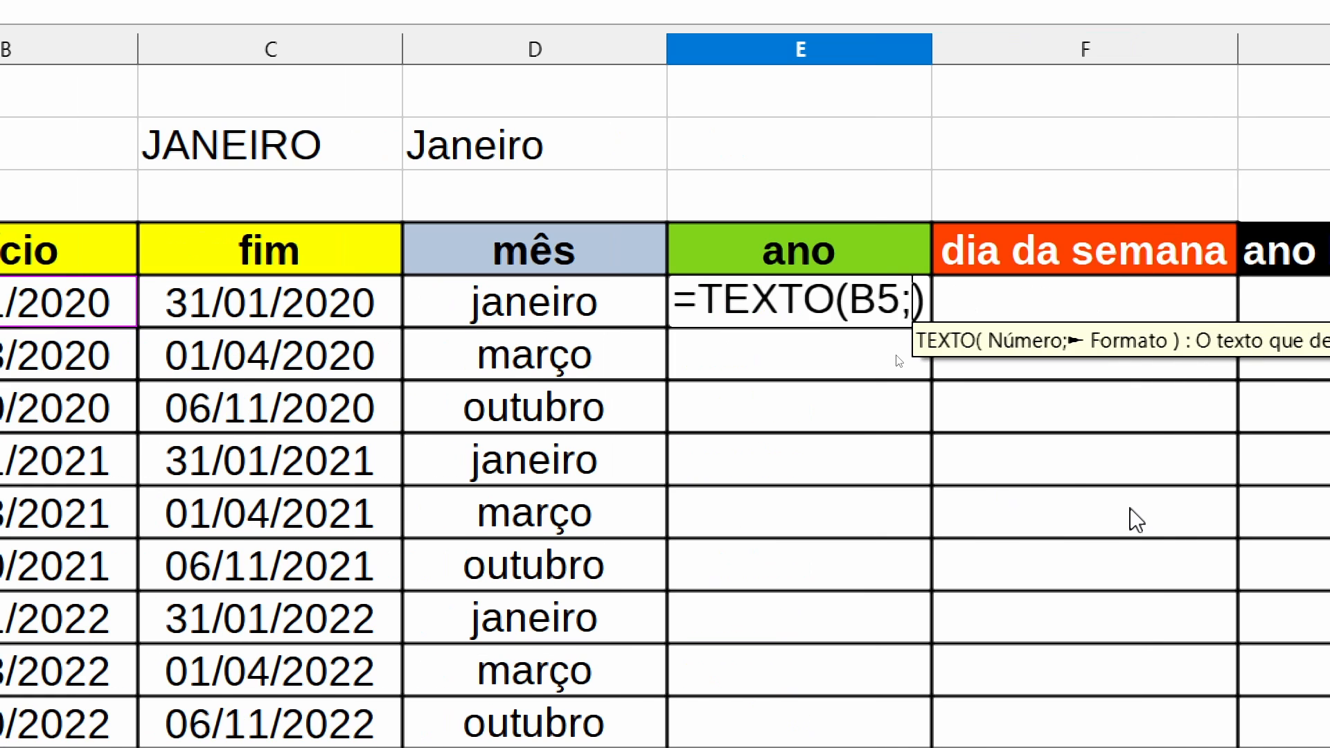
text(")
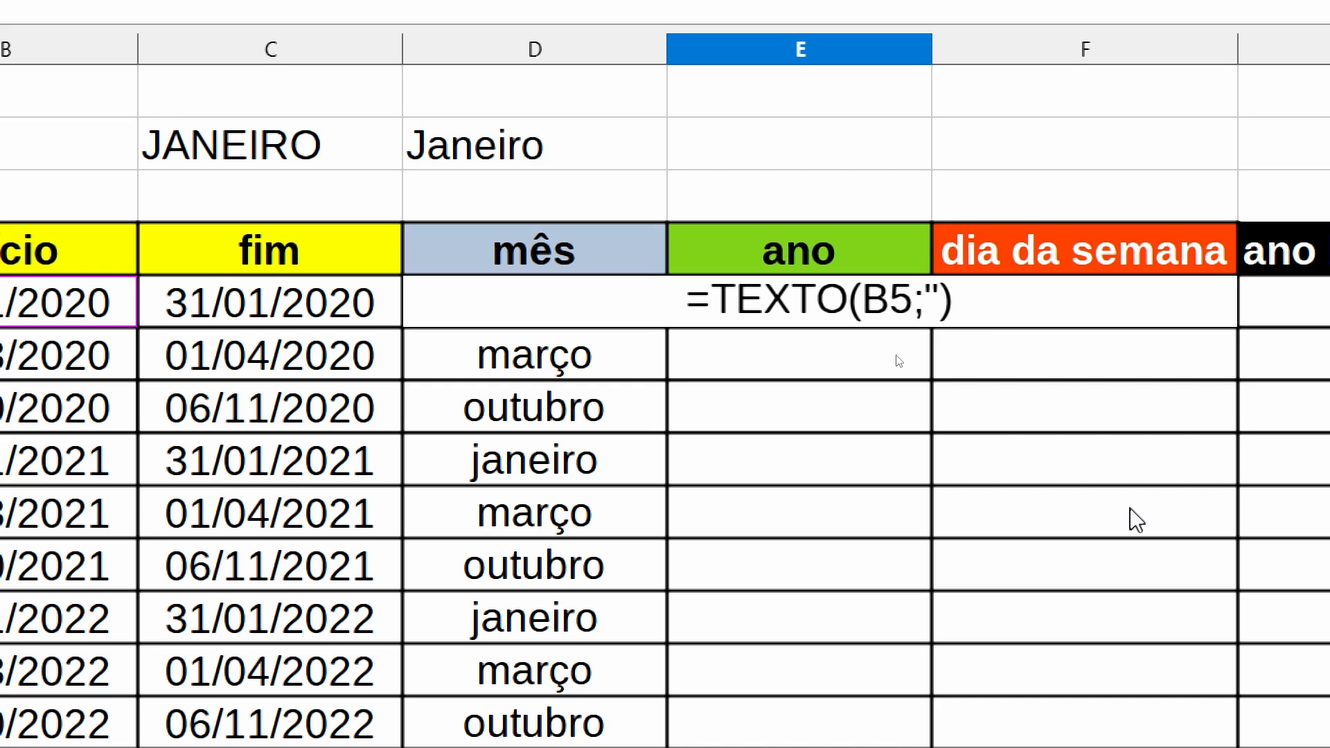
text(aaaa")
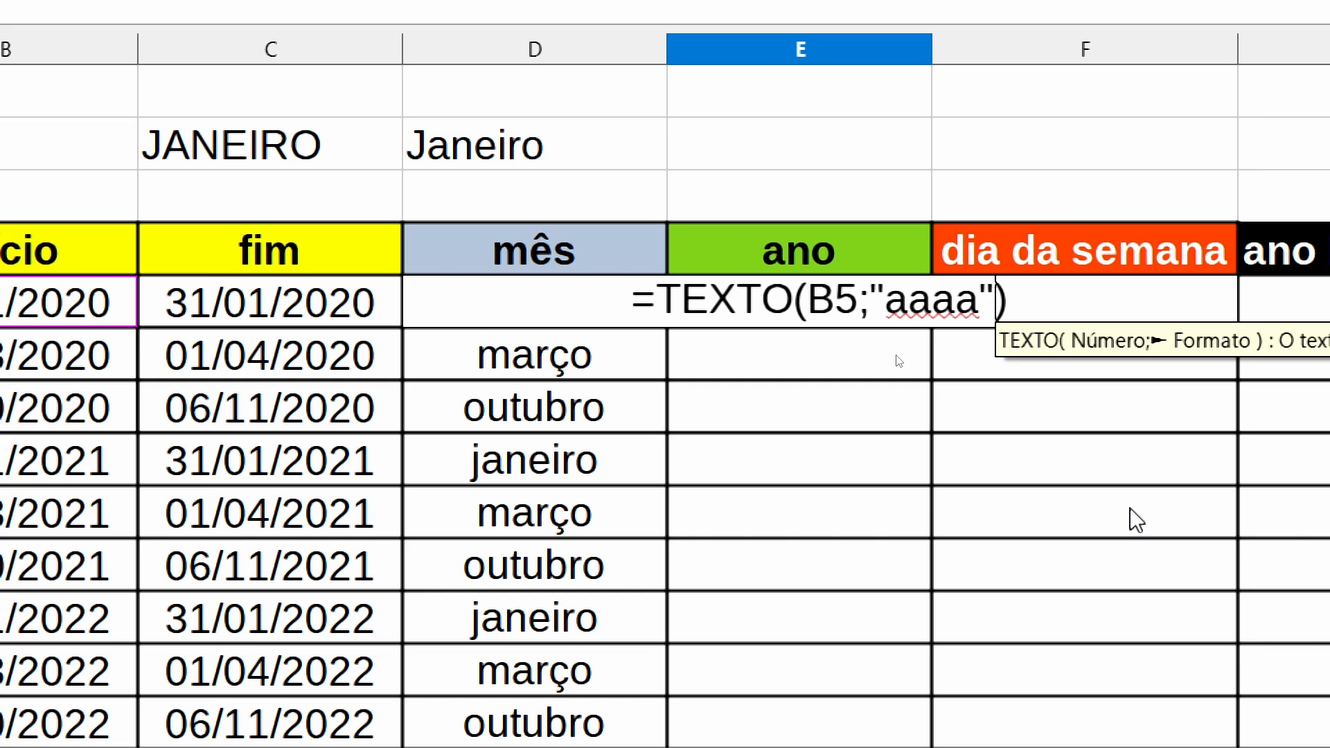
key(Return)
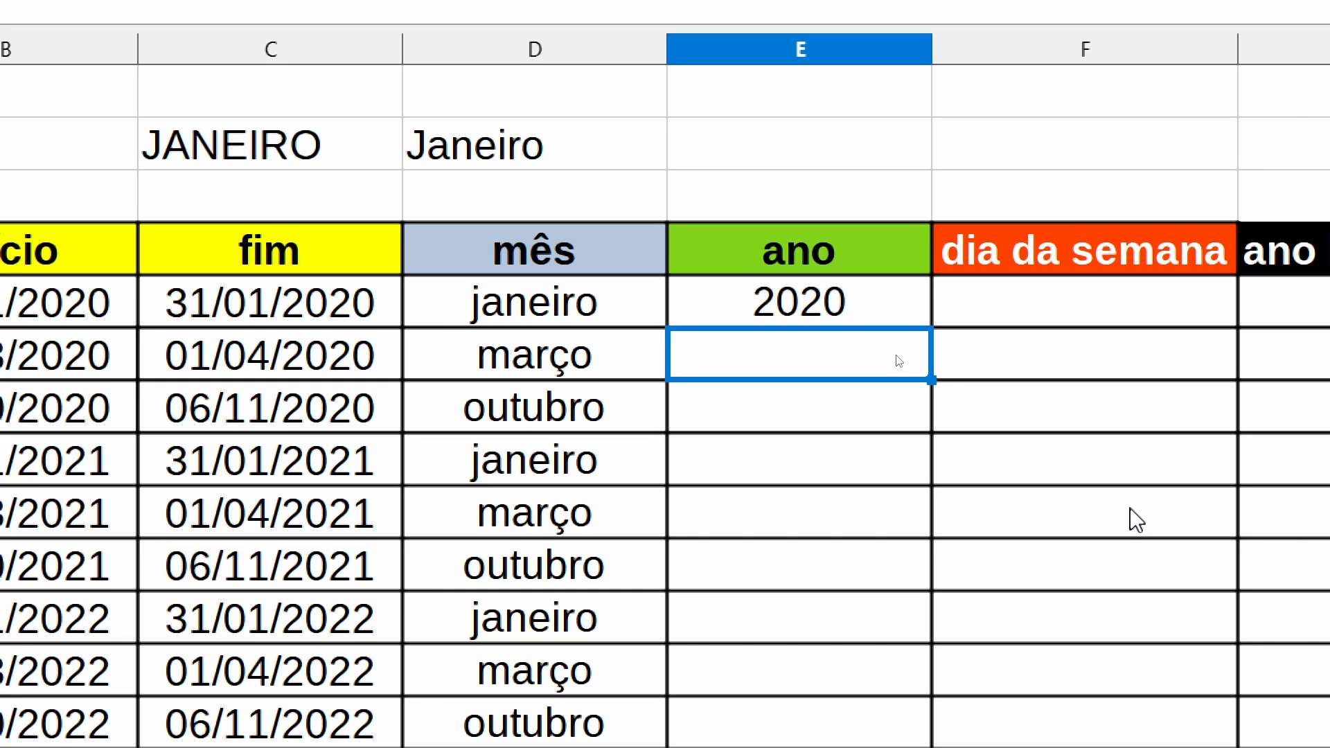
- Try the three-letter format "aaa" in the E5 TEXTO formula
click(812, 309)
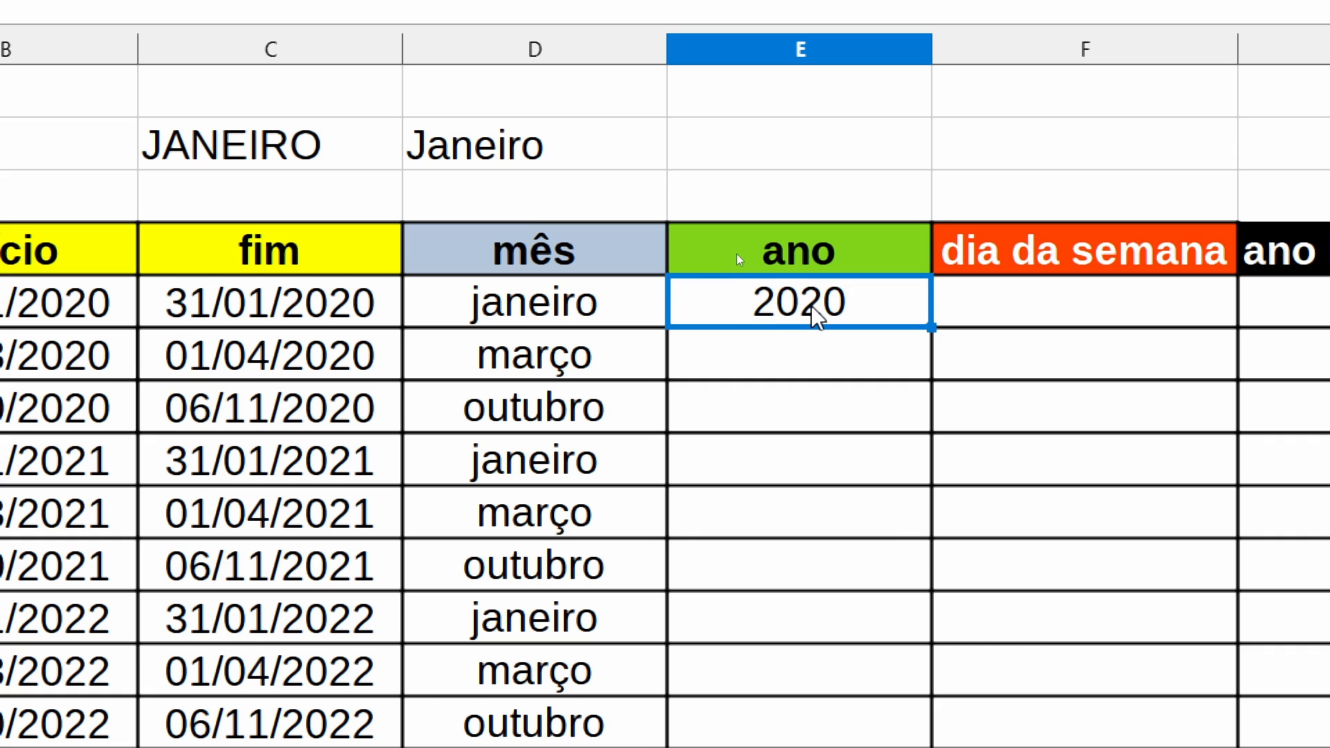
key(F2)
key(Left)
key(Left)
key(BackSpace)
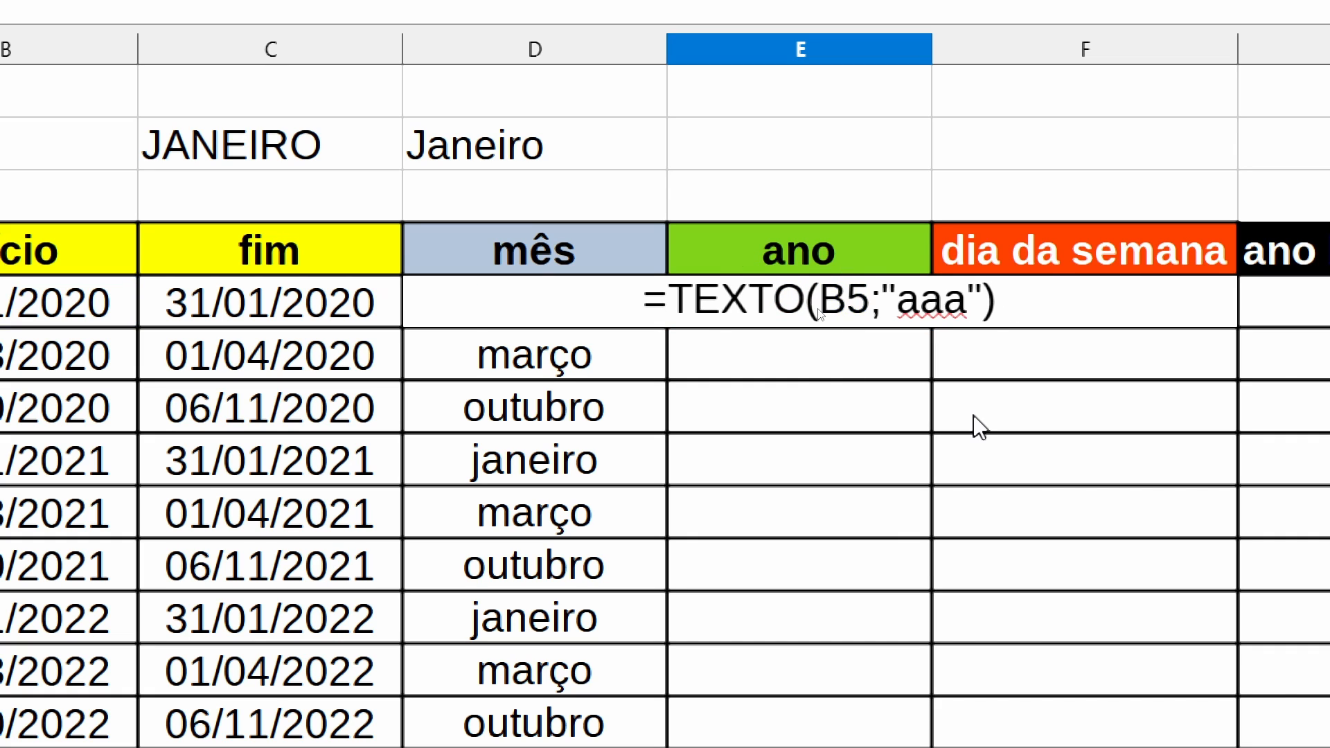
key(Return)
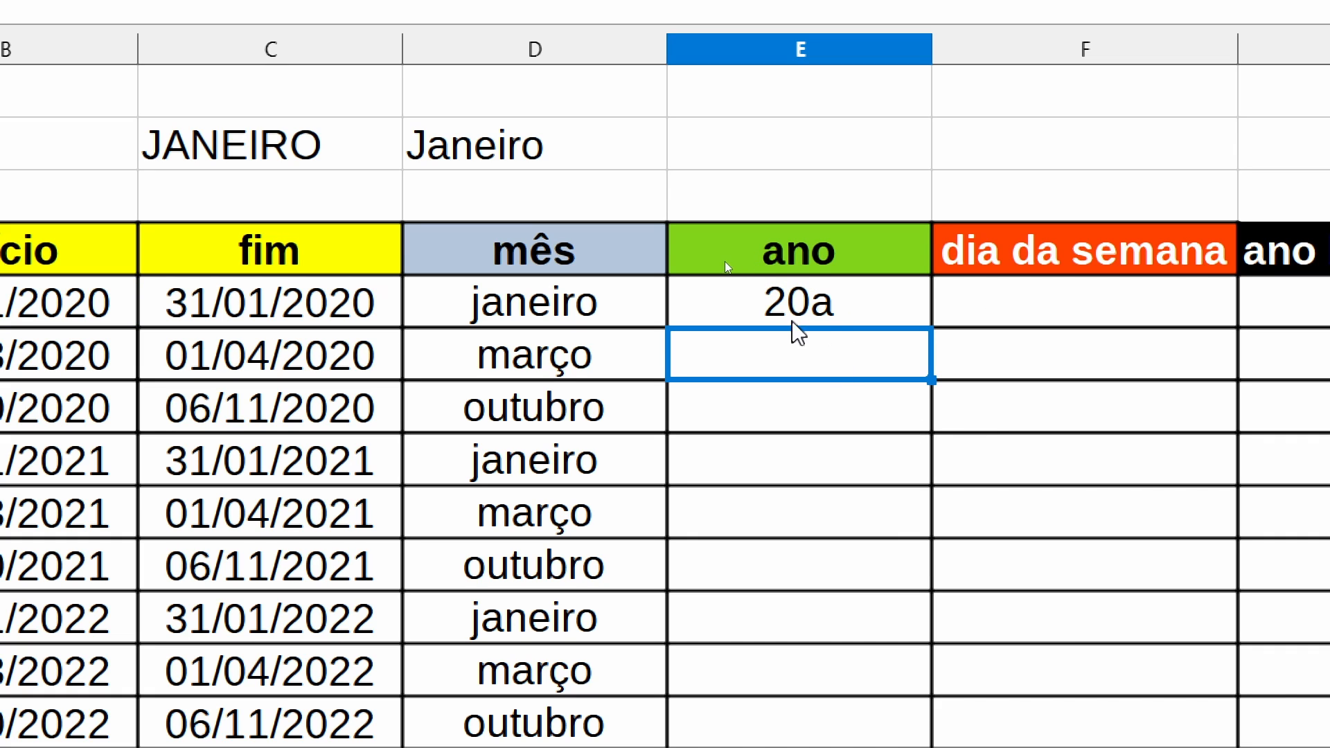
- Shorten the format in the E5 TEXTO formula to "aa" for a two-digit year
click(813, 312)
key(F2)
click(966, 298)
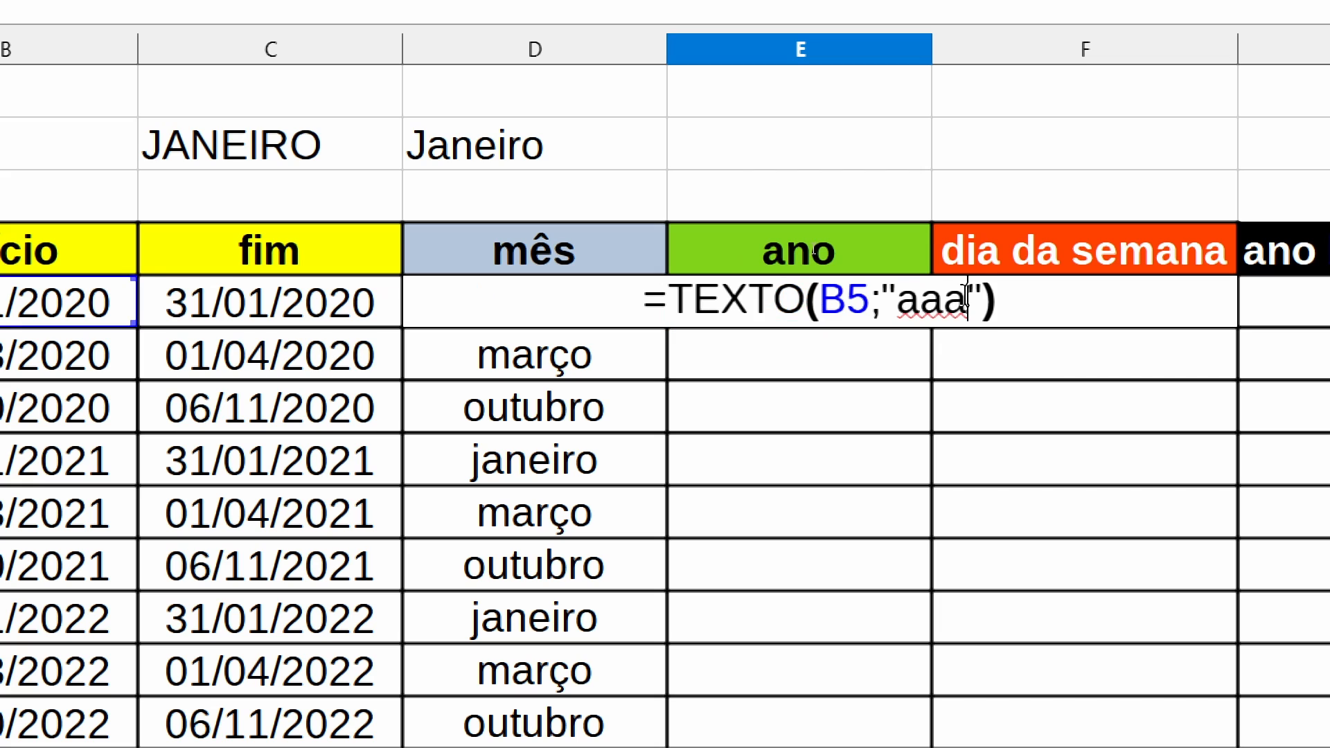
key(BackSpace)
key(Return)
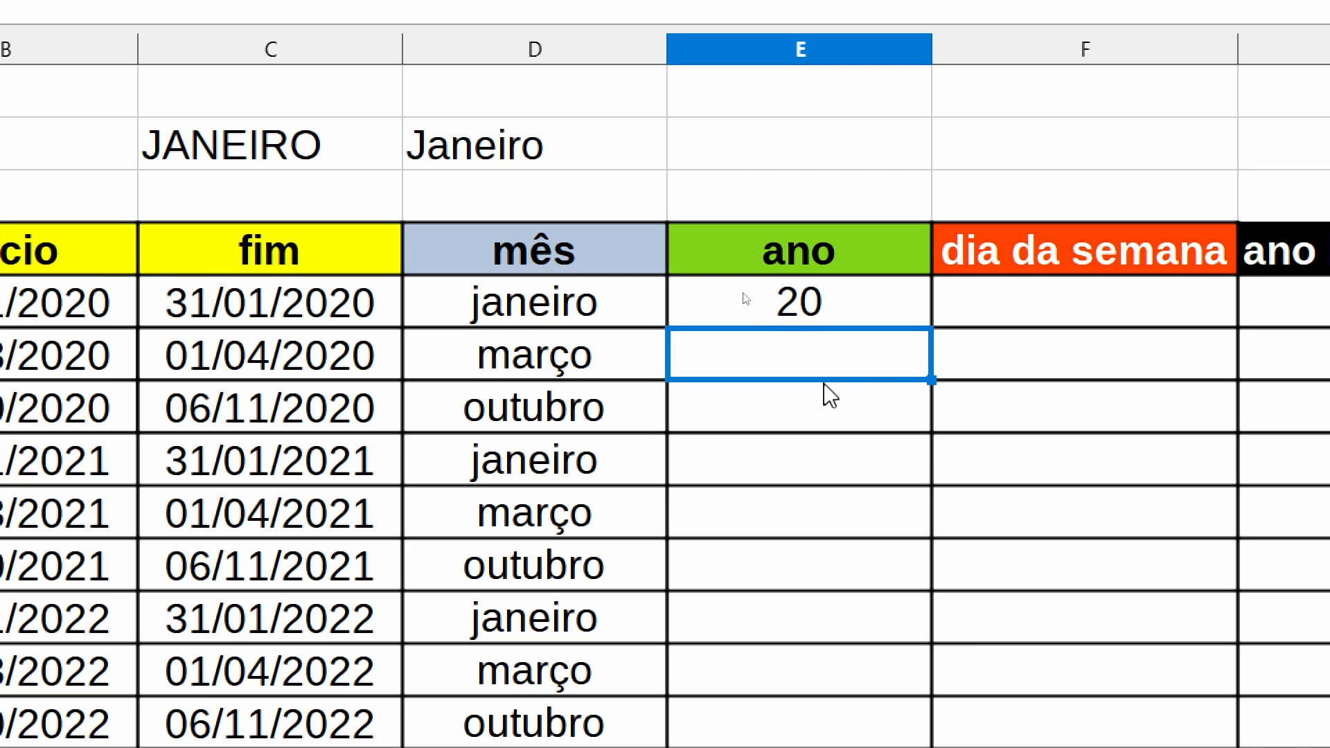
- Set the format in the E5 TEXTO formula back to "aaaa" and fill the formula down to E13
click(800, 320)
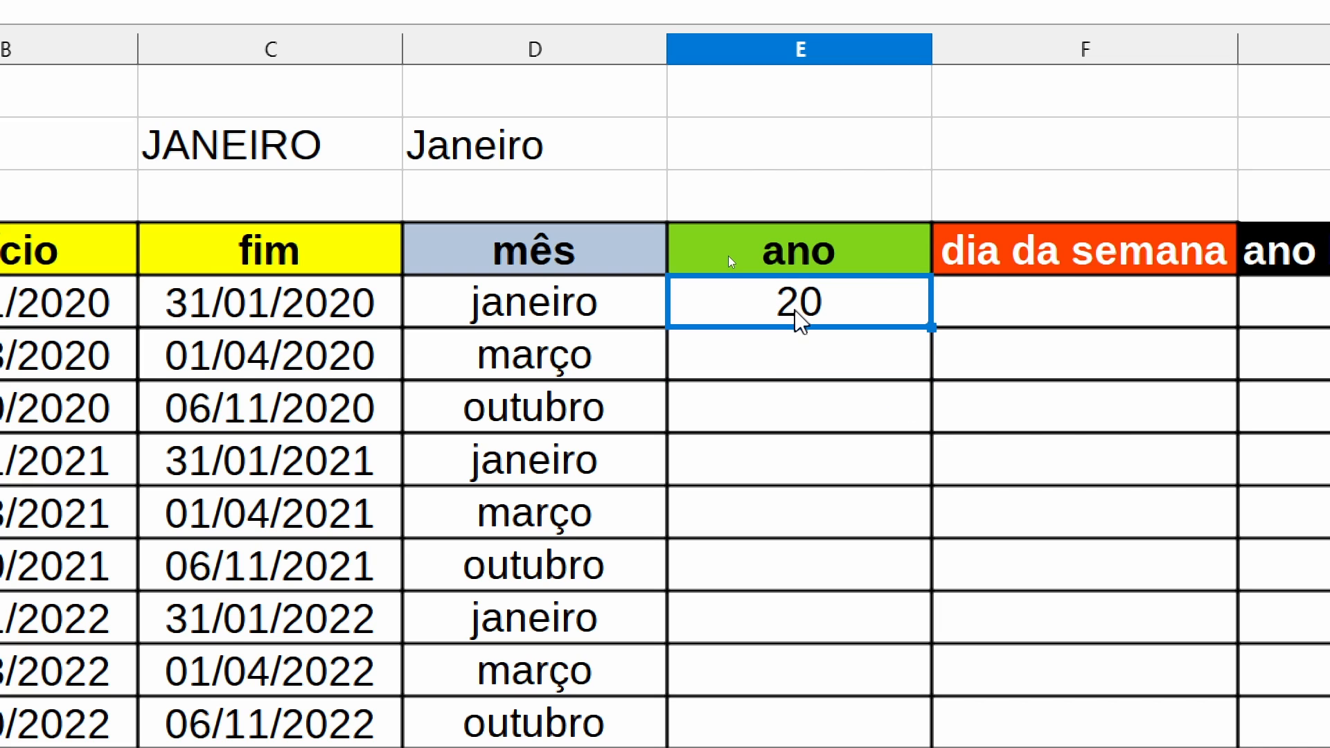
key(F2)
text(aaaa"))
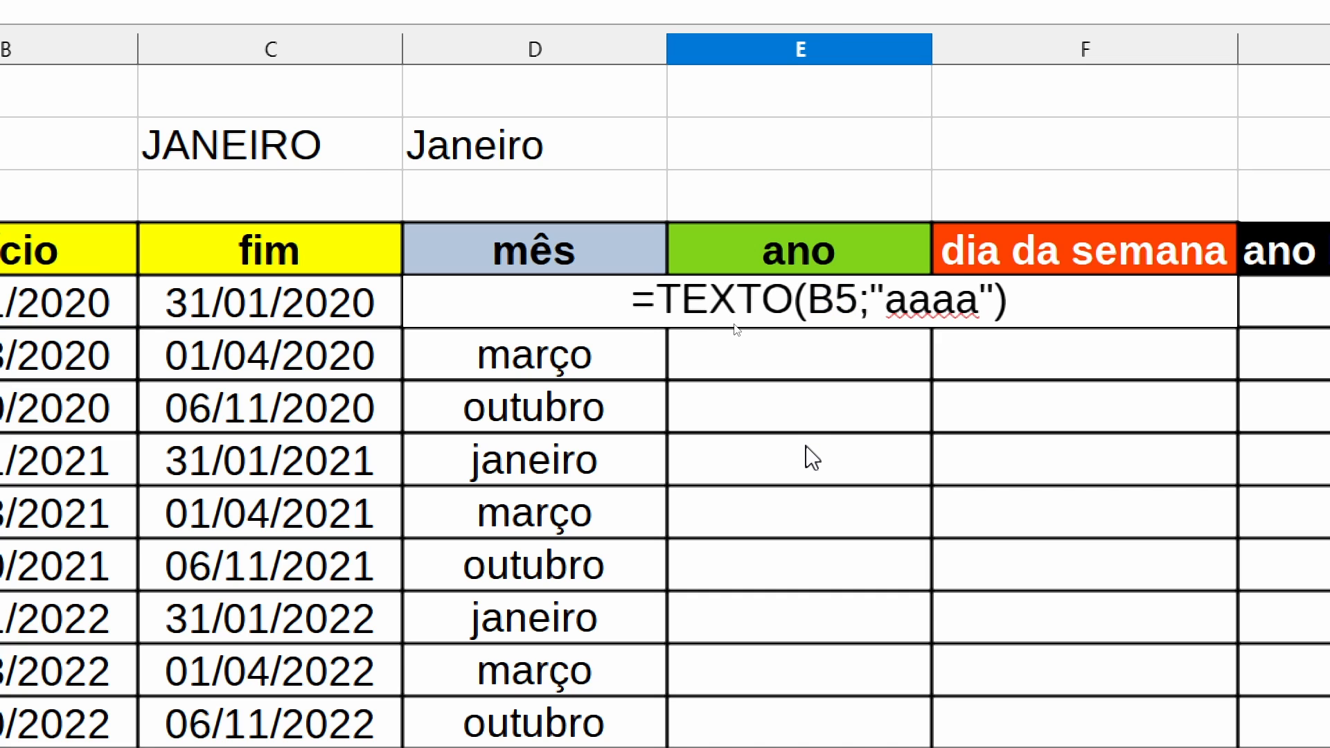
key(Return)
drag(931, 327, 859, 742)
drag(860, 658, 864, 662)
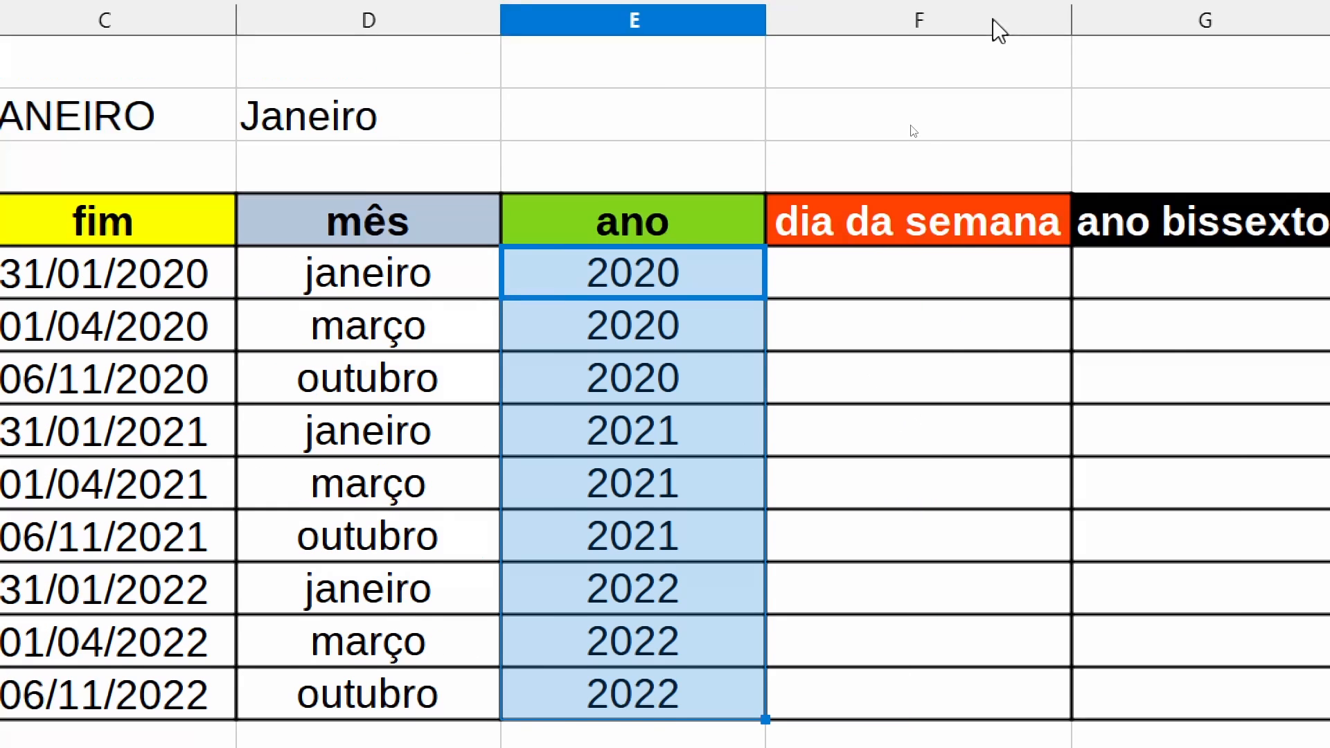
- Begin the weekday formula in F5 with DIA.DA.SEMANA, using the início date in B5 as its number
click(901, 233)
text(=dia)
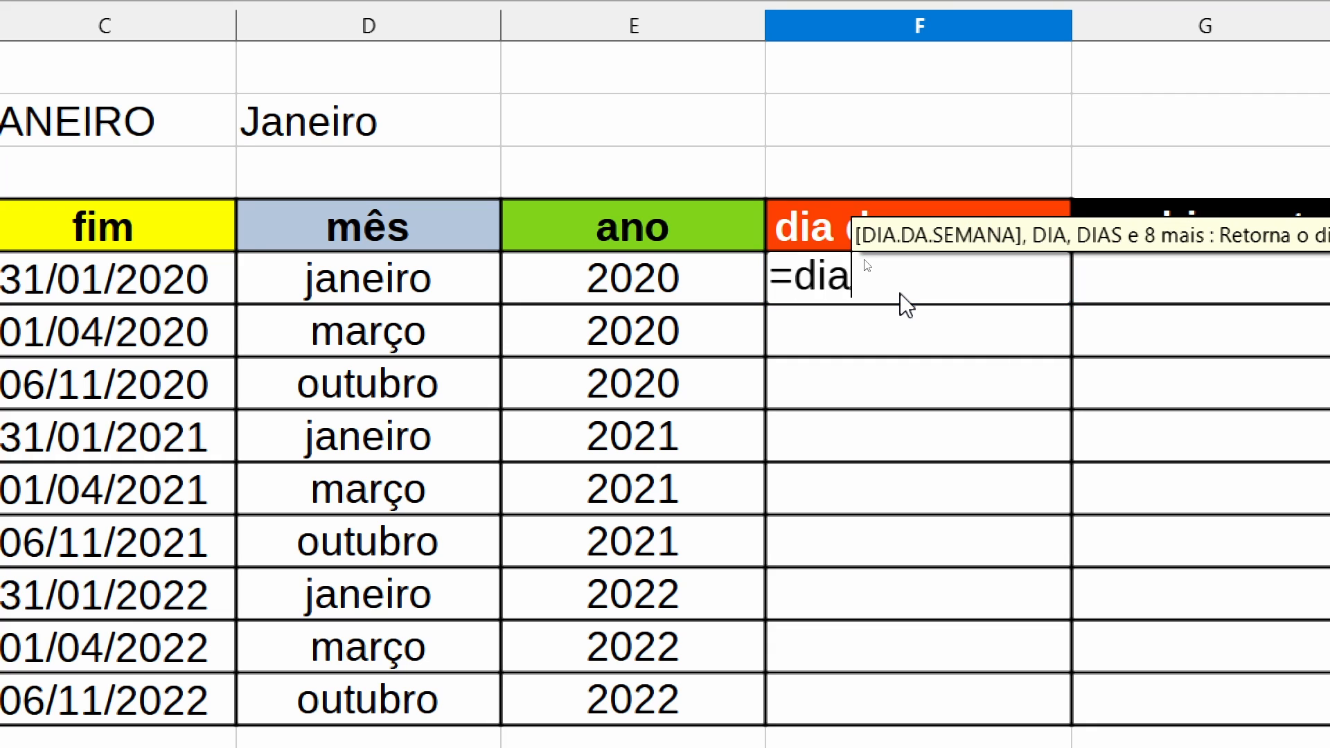
key(Return)
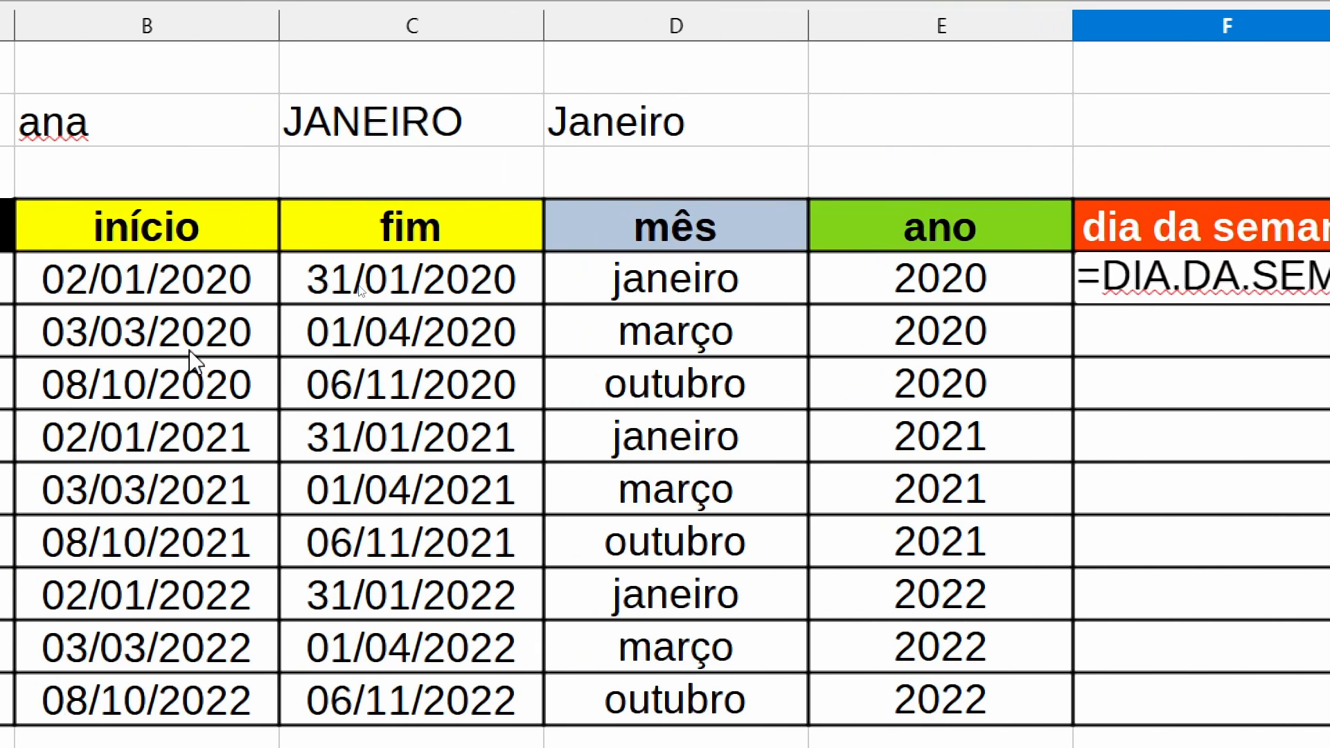
click(109, 279)
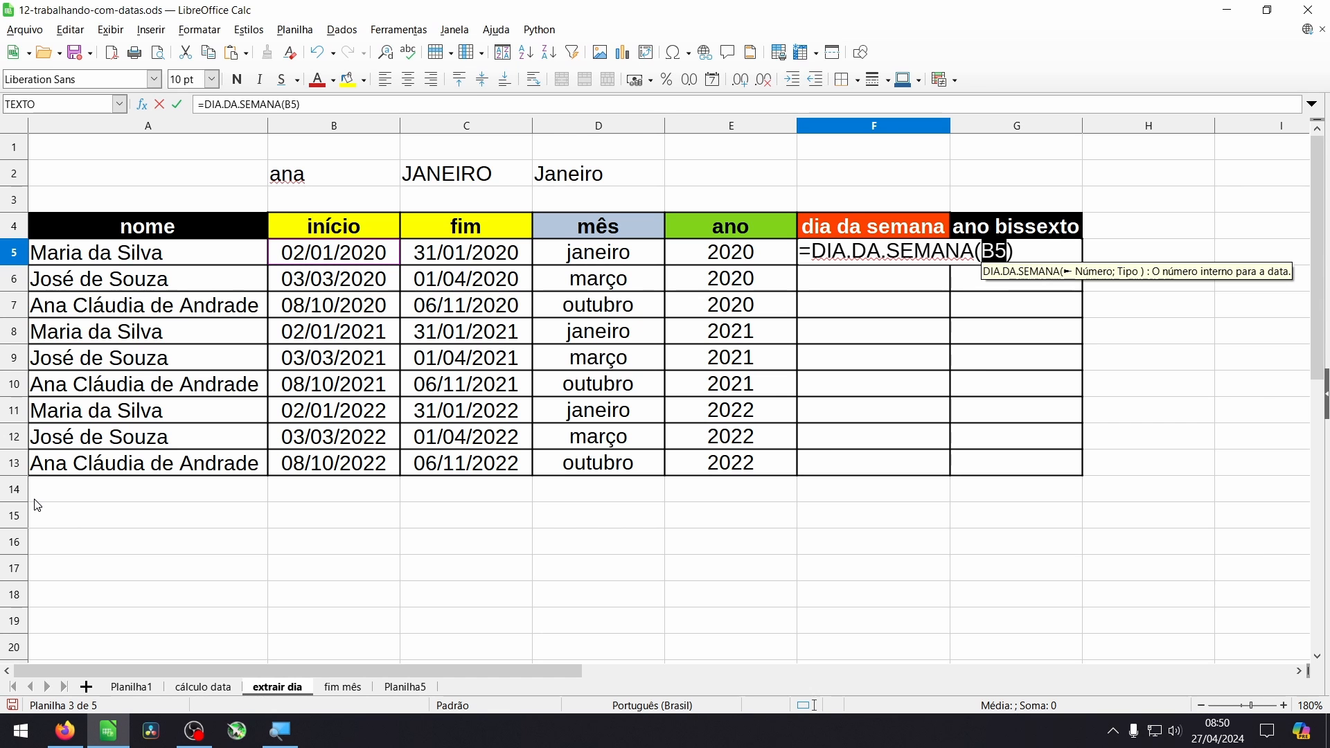
- Switch to Firefox and examine the Tipo options of DIA.DA.SEMANA on the LibreOffice help page, highlighting type 16
click(57, 744)
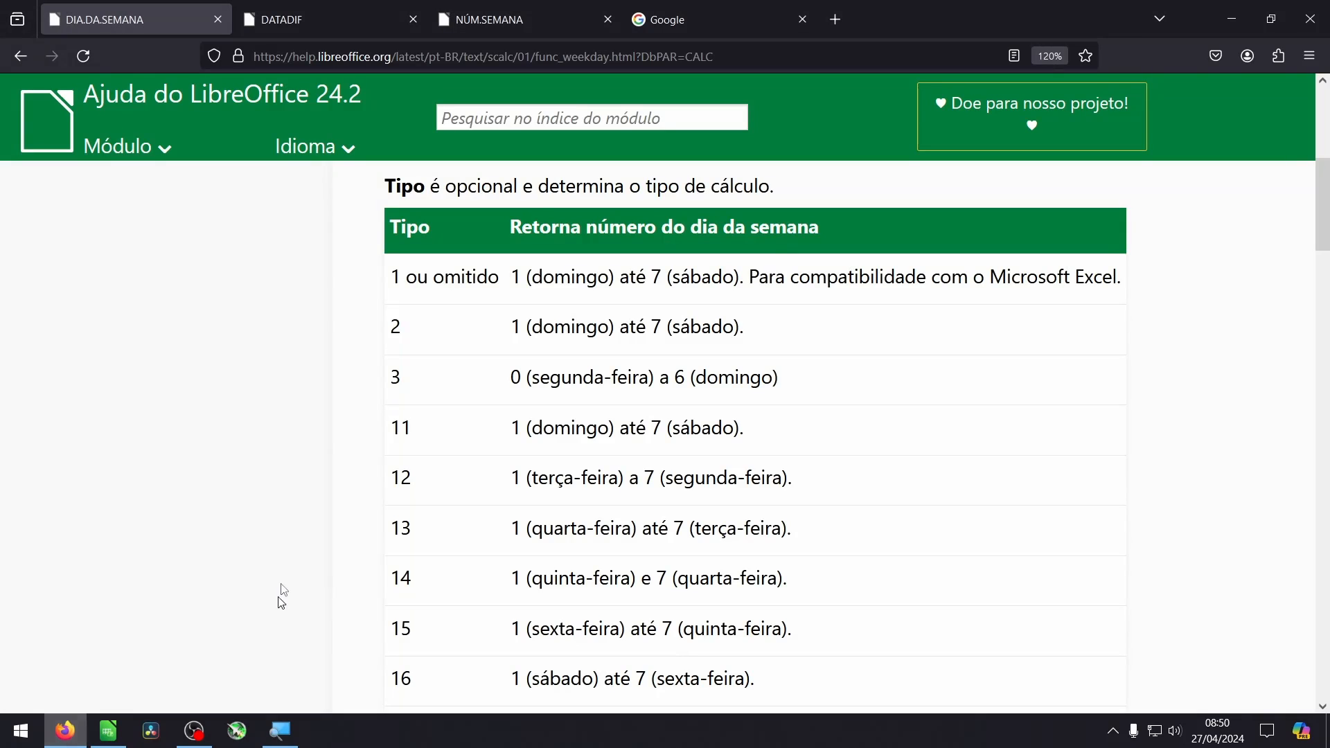
scroll(294, 575, up, 5)
scroll(823, 447, down, 5)
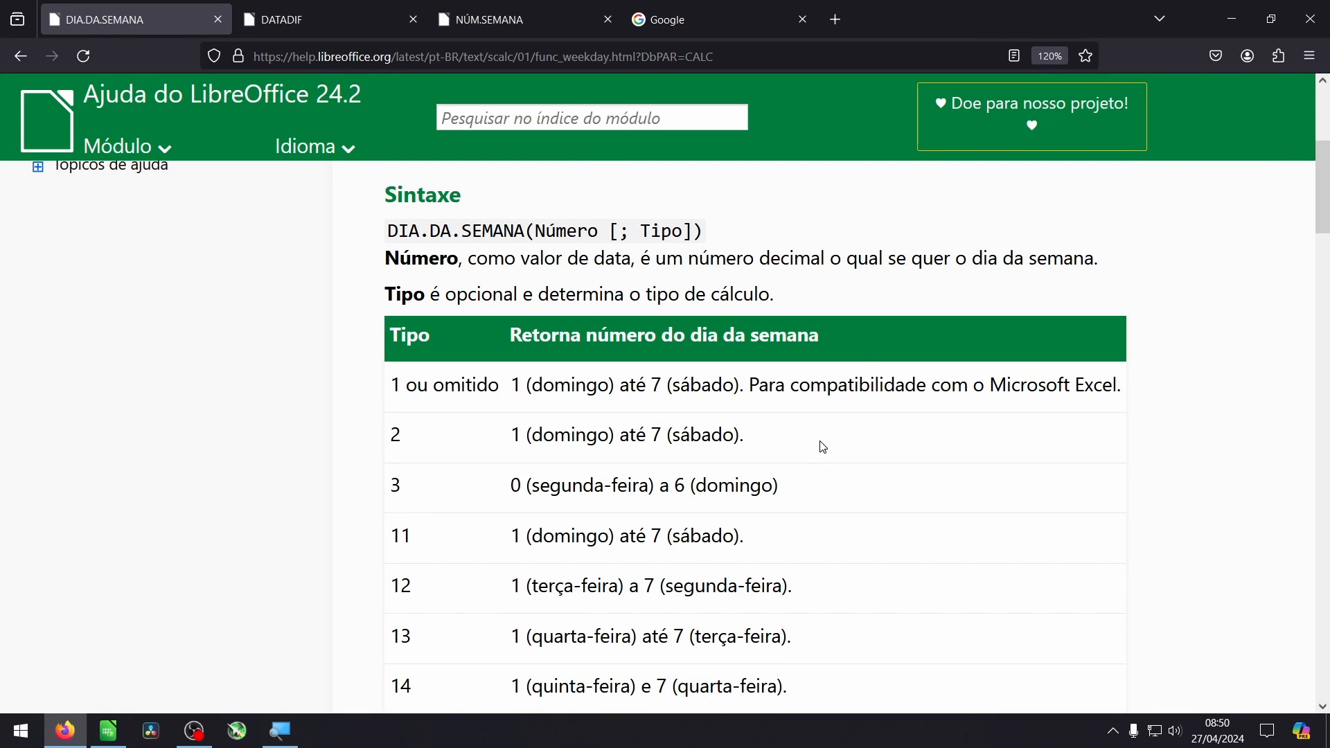
scroll(823, 446, down, 2)
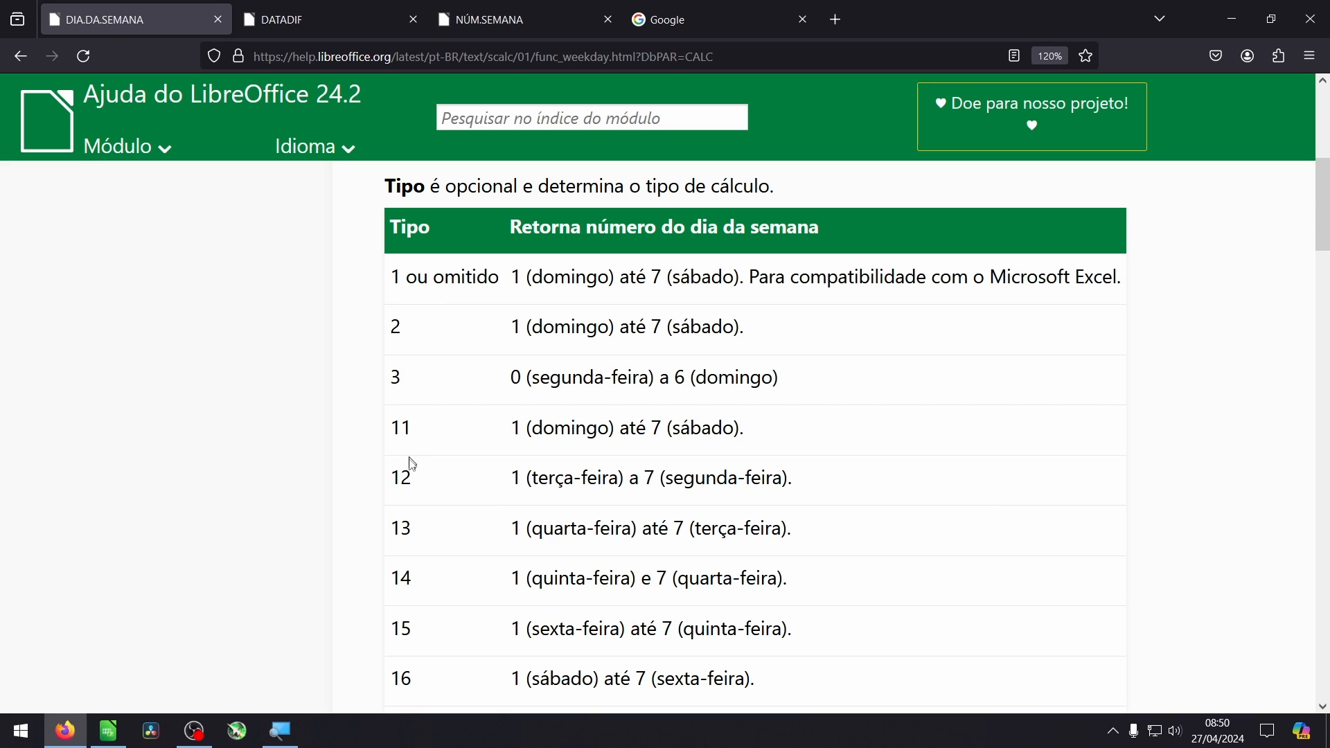
scroll(485, 354, down, 2)
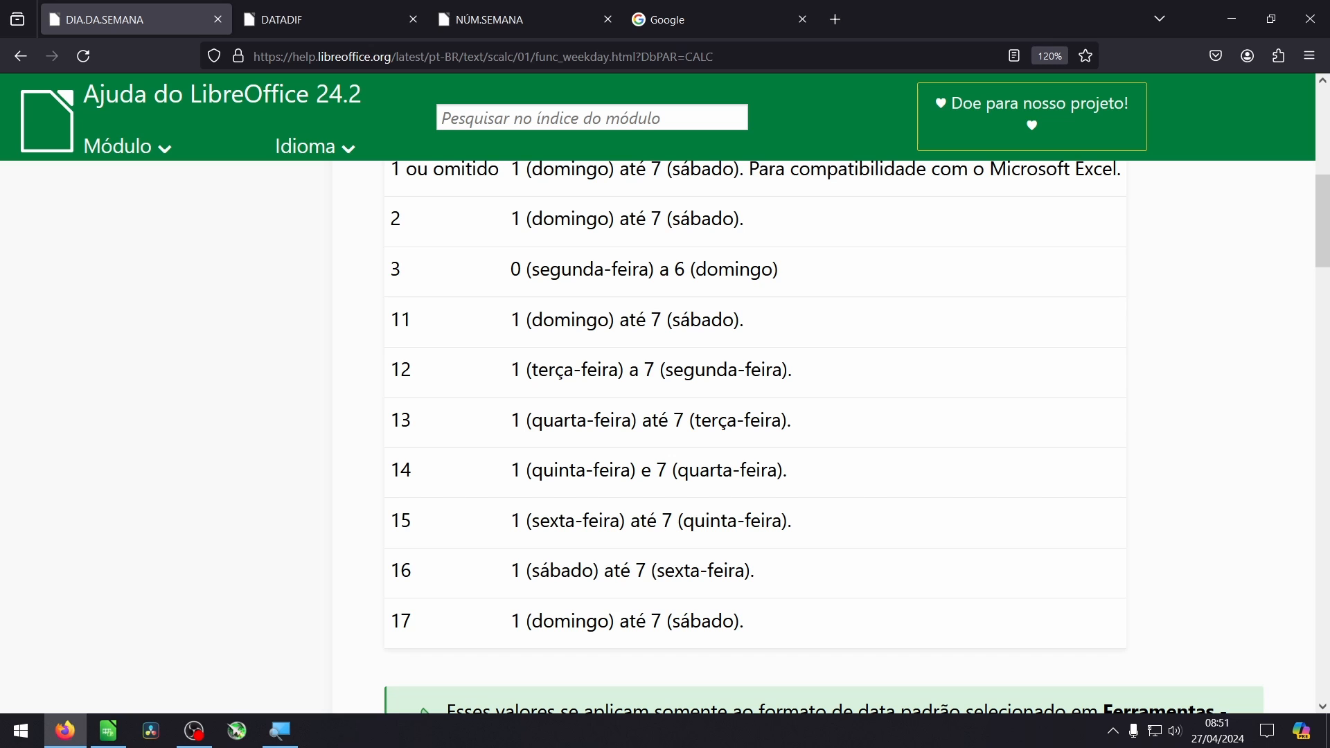
scroll(680, 277, down, 2)
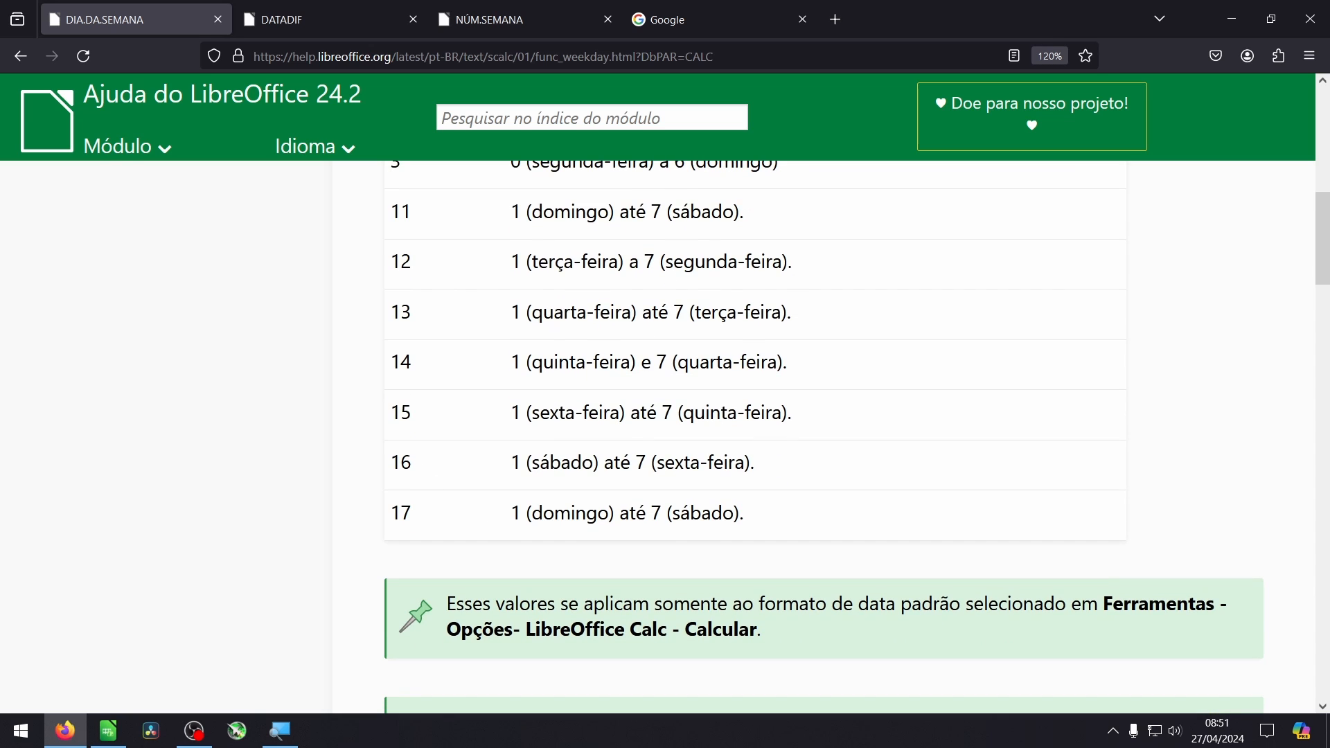
drag(766, 469, 395, 471)
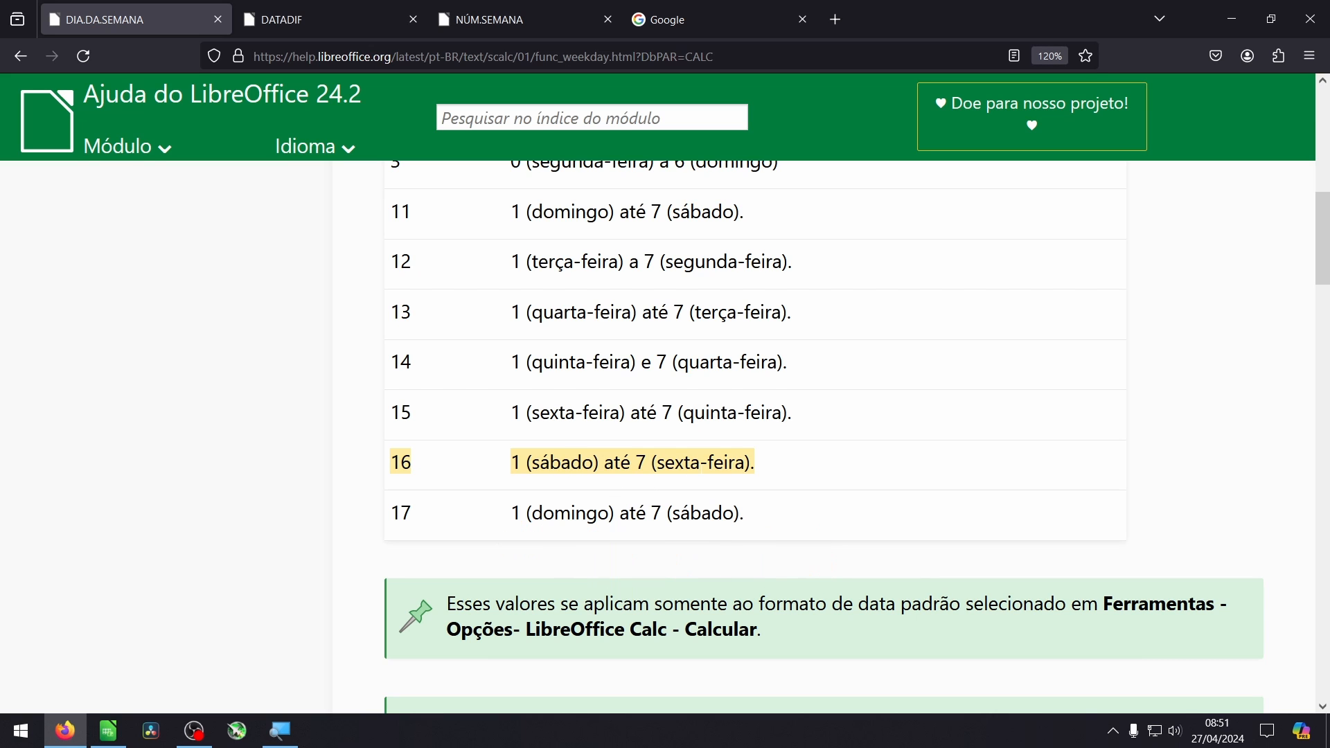
scroll(527, 313, up, 4)
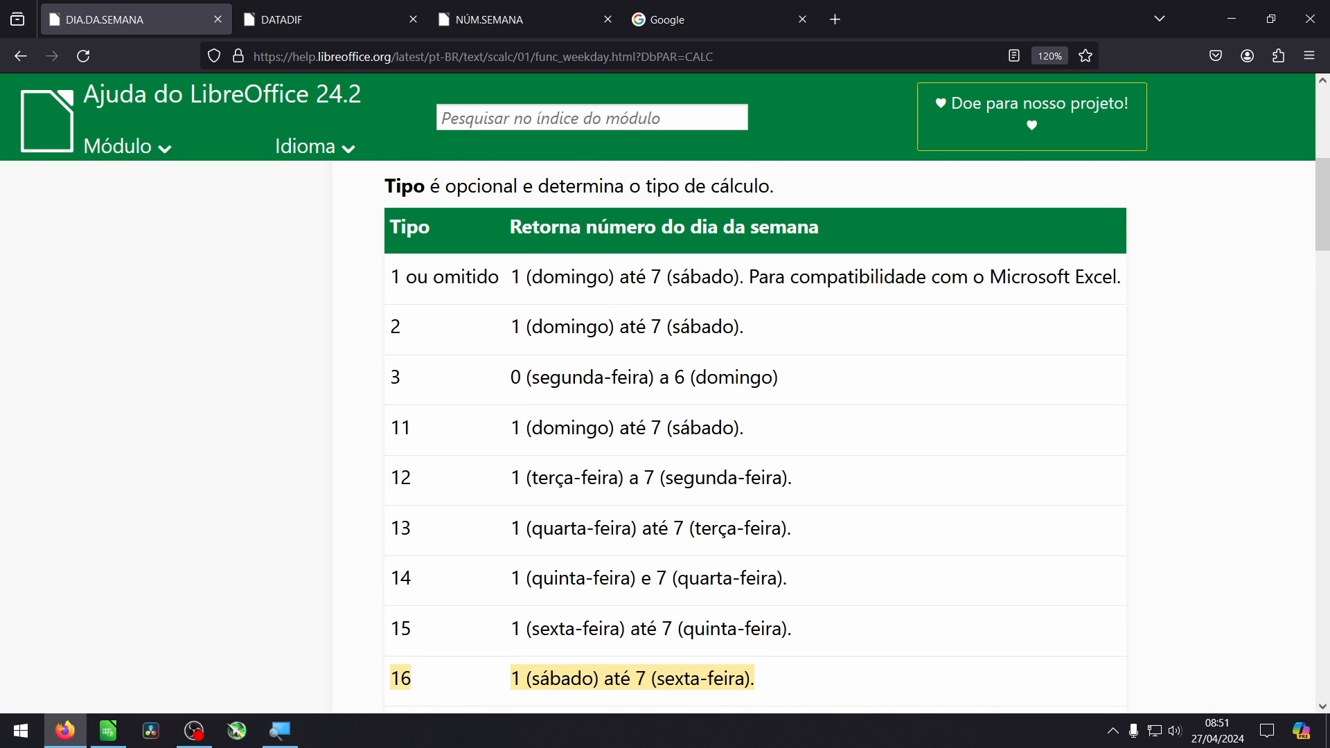
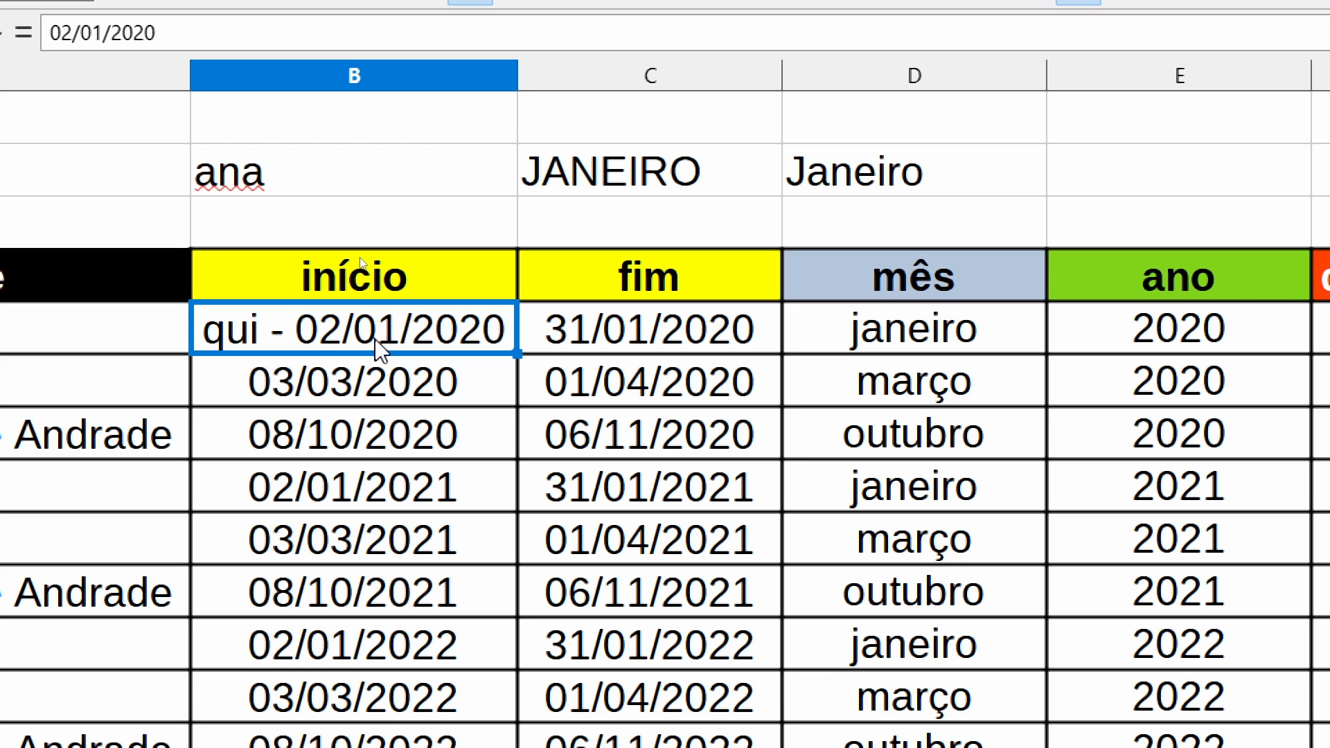
- Give the início date in B6 the custom format code "DD/MM/AAAA - ddd" to add the abbreviated weekday after the date
click(359, 381)
key(ctrl+1)
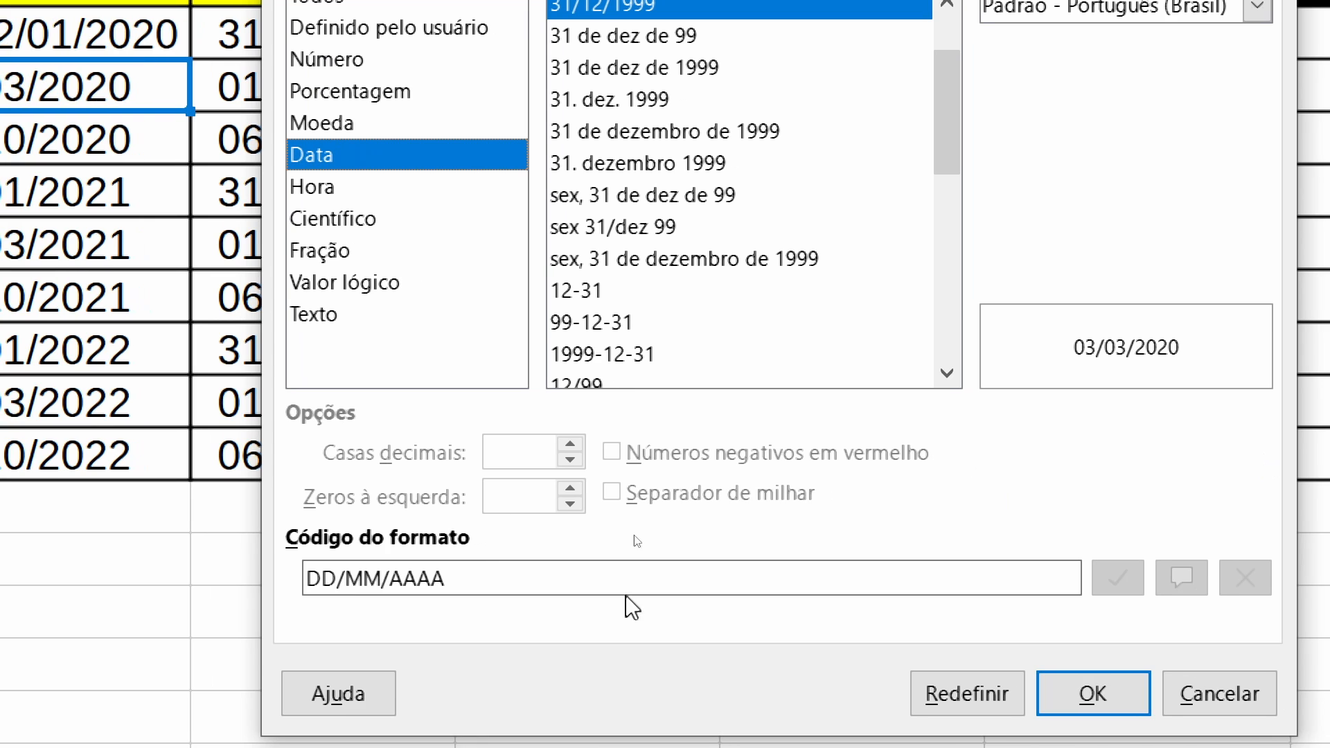
click(484, 579)
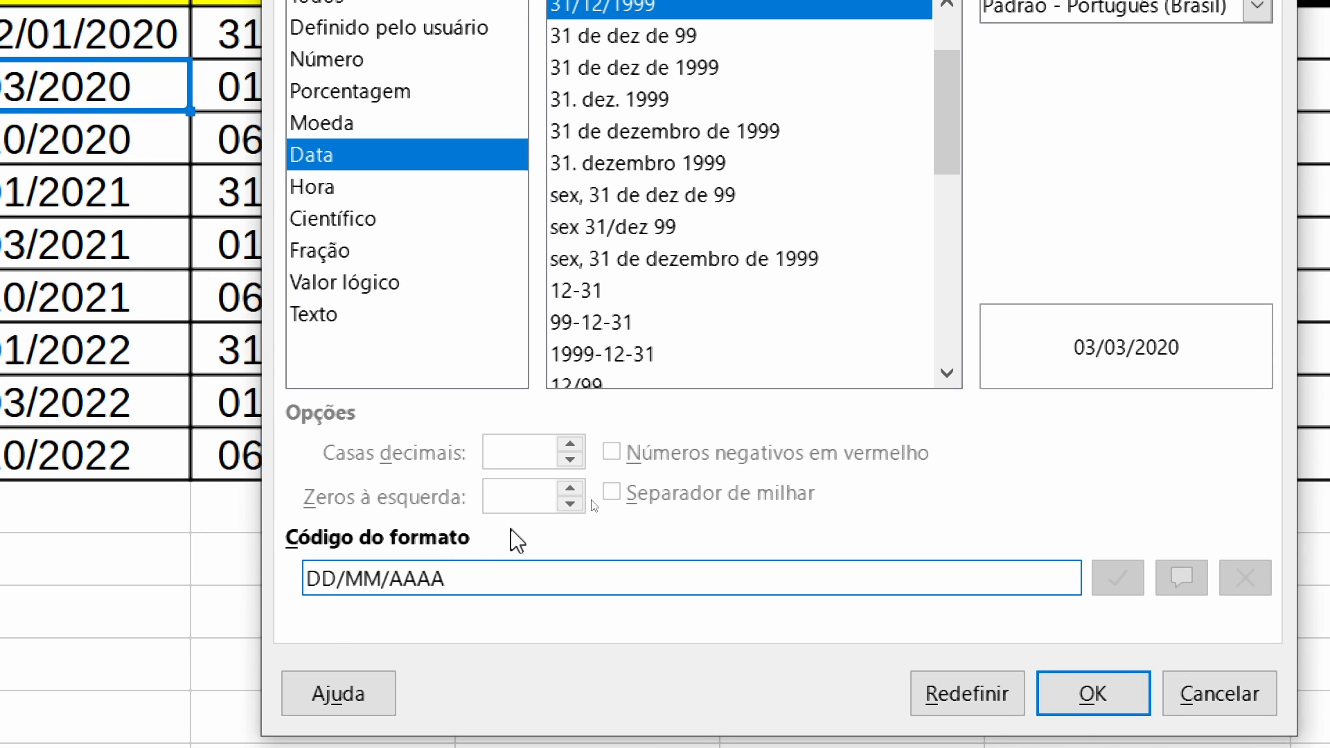
text(- )
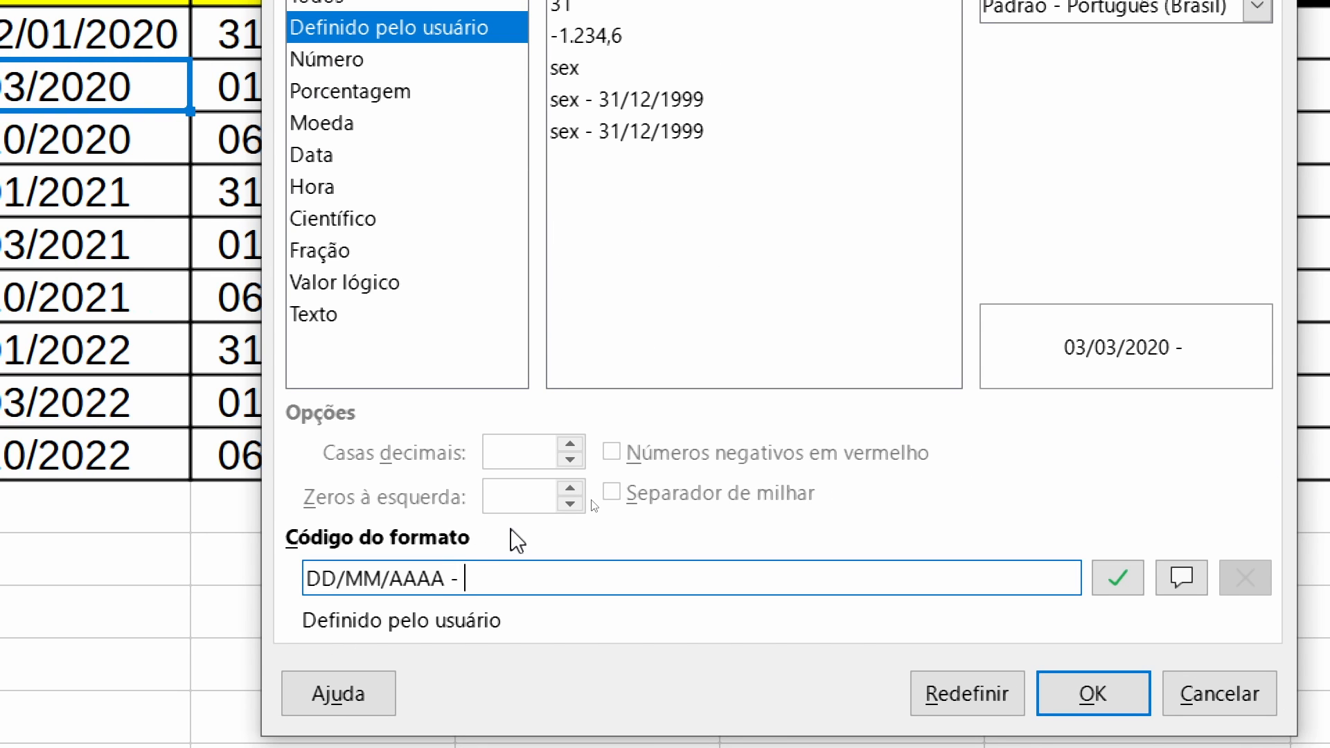
text(ddd)
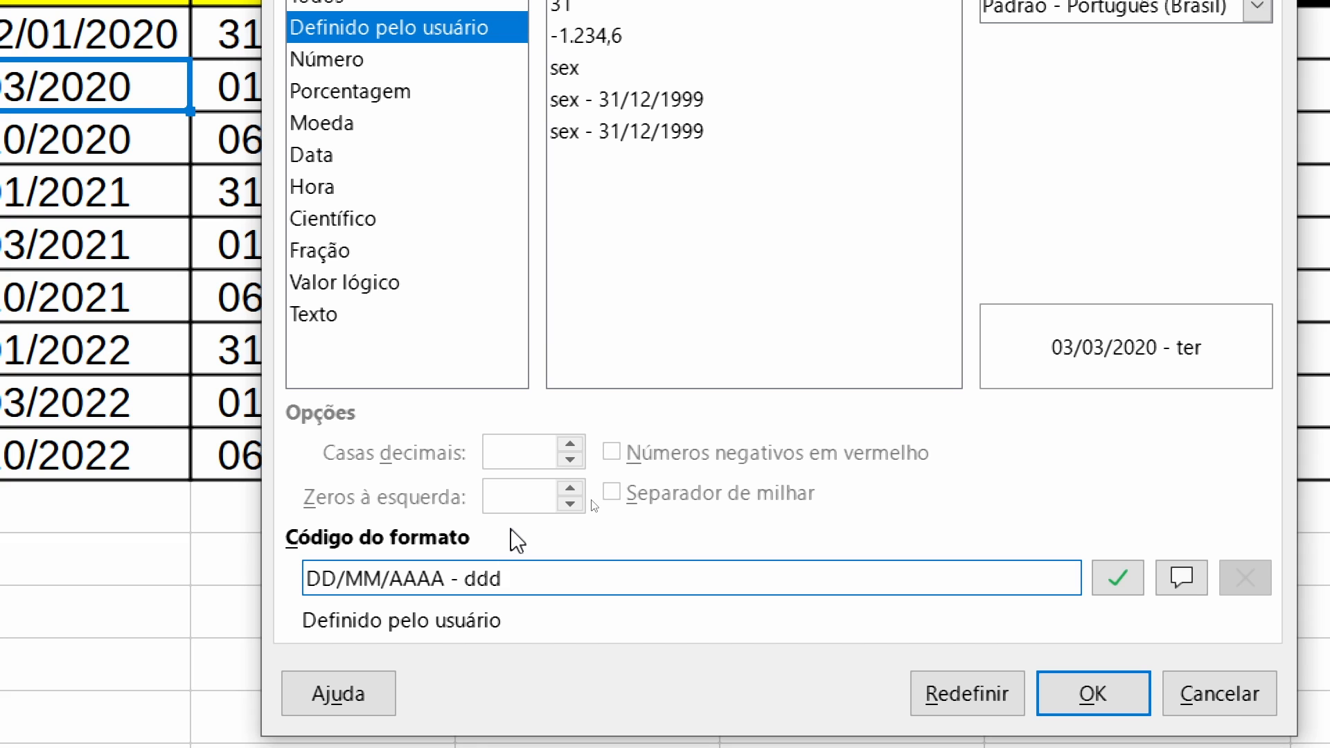
key(Return)
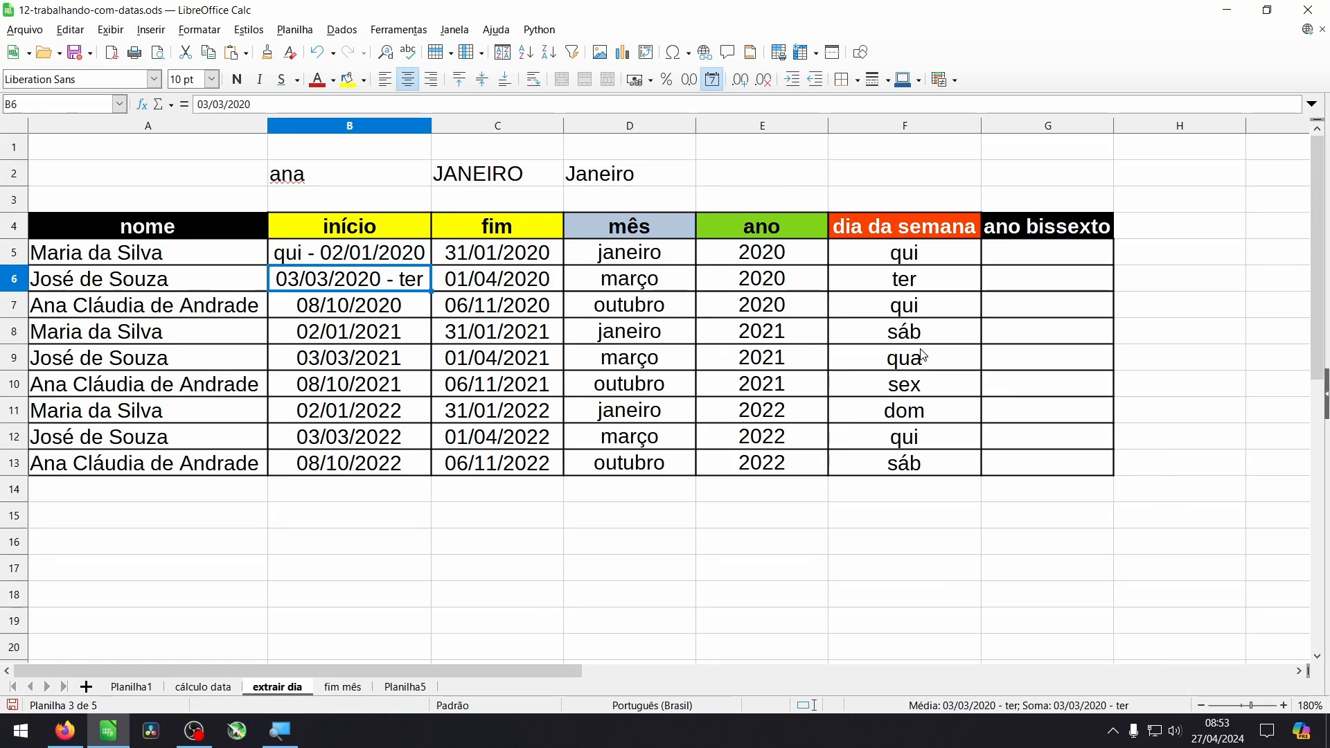
- Enter the leap-year formula =ÉANOBISSEXTO(B5) in G5 of the ano bissexto column
click(1041, 254)
text(=éano)
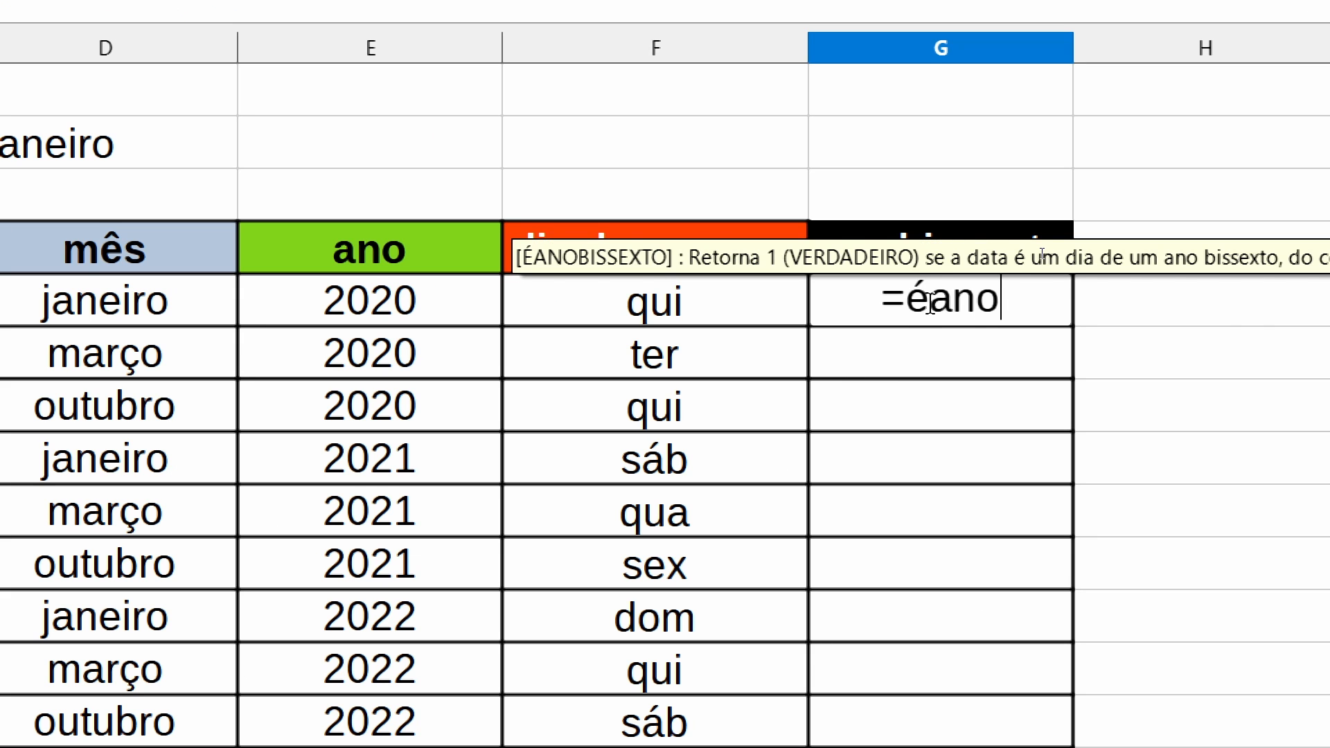
key(Return)
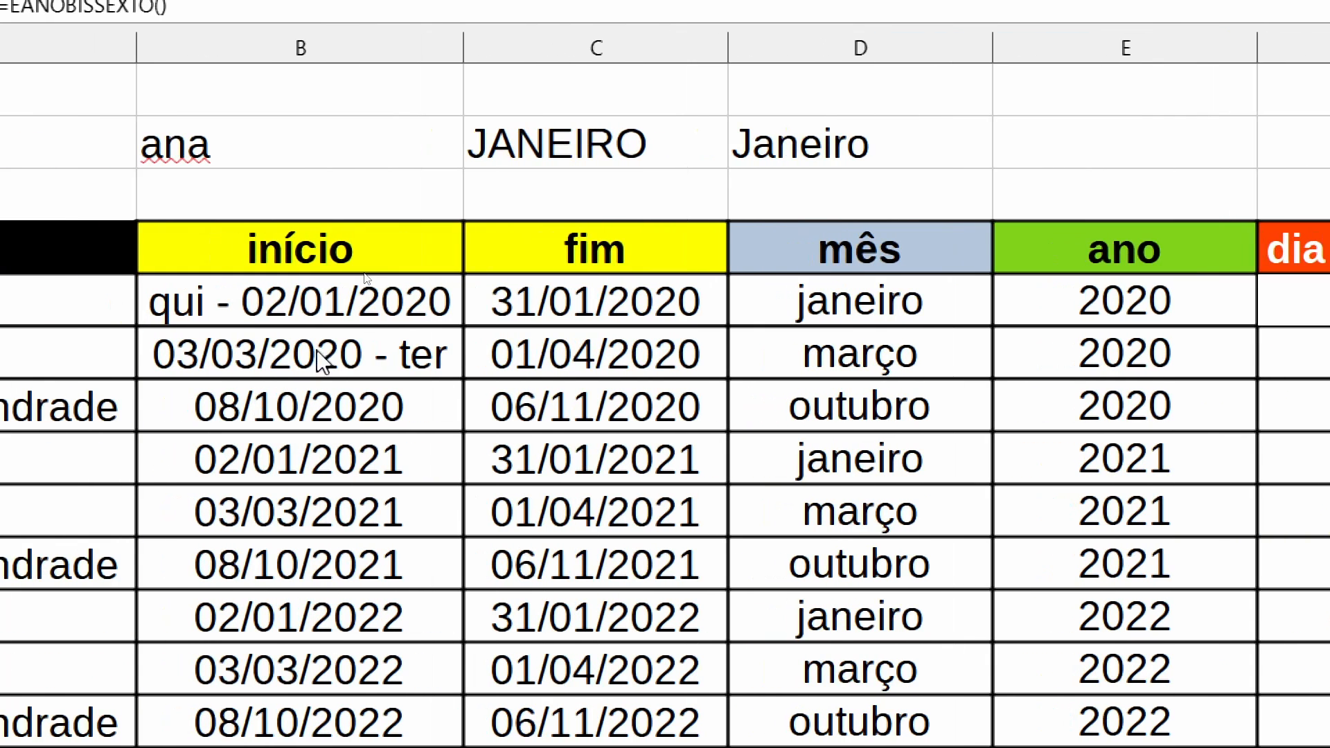
click(375, 298)
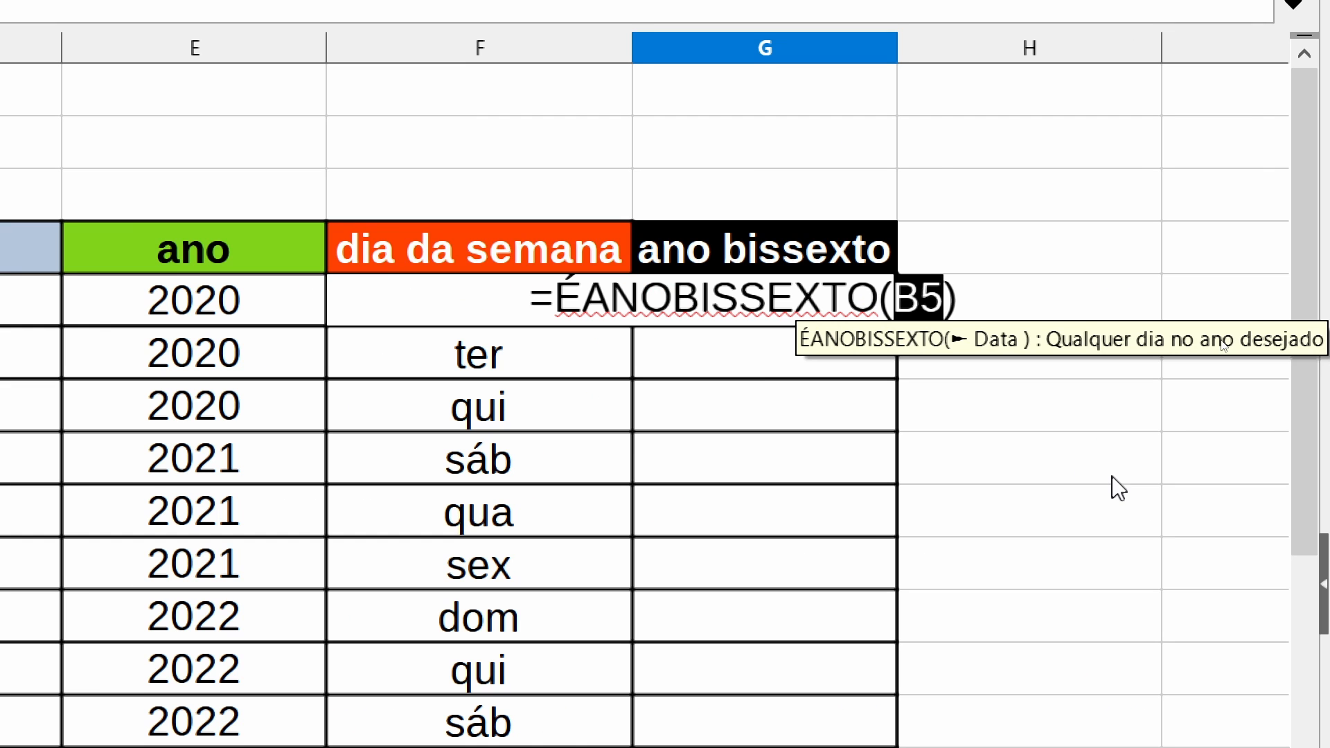
key(Return)
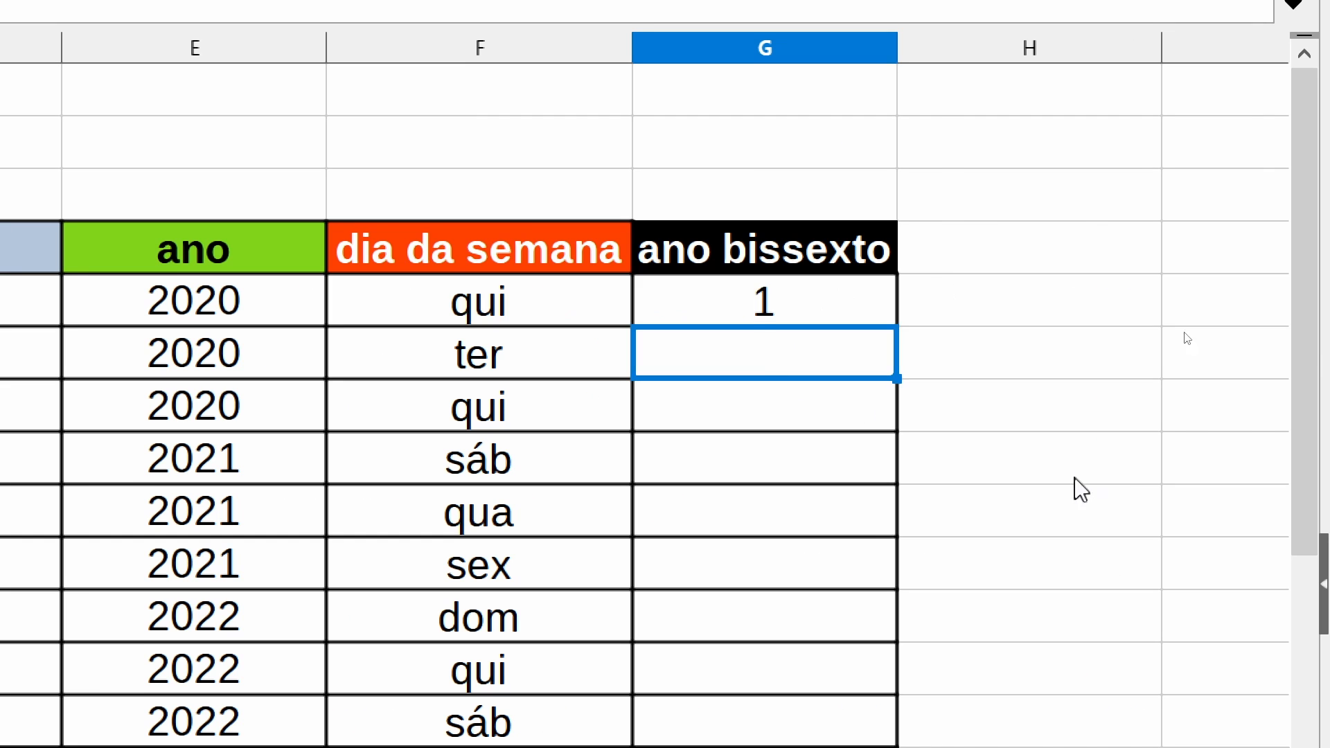
- Fill the ÉANOBISSEXTO formula from G5 down to G10
click(746, 311)
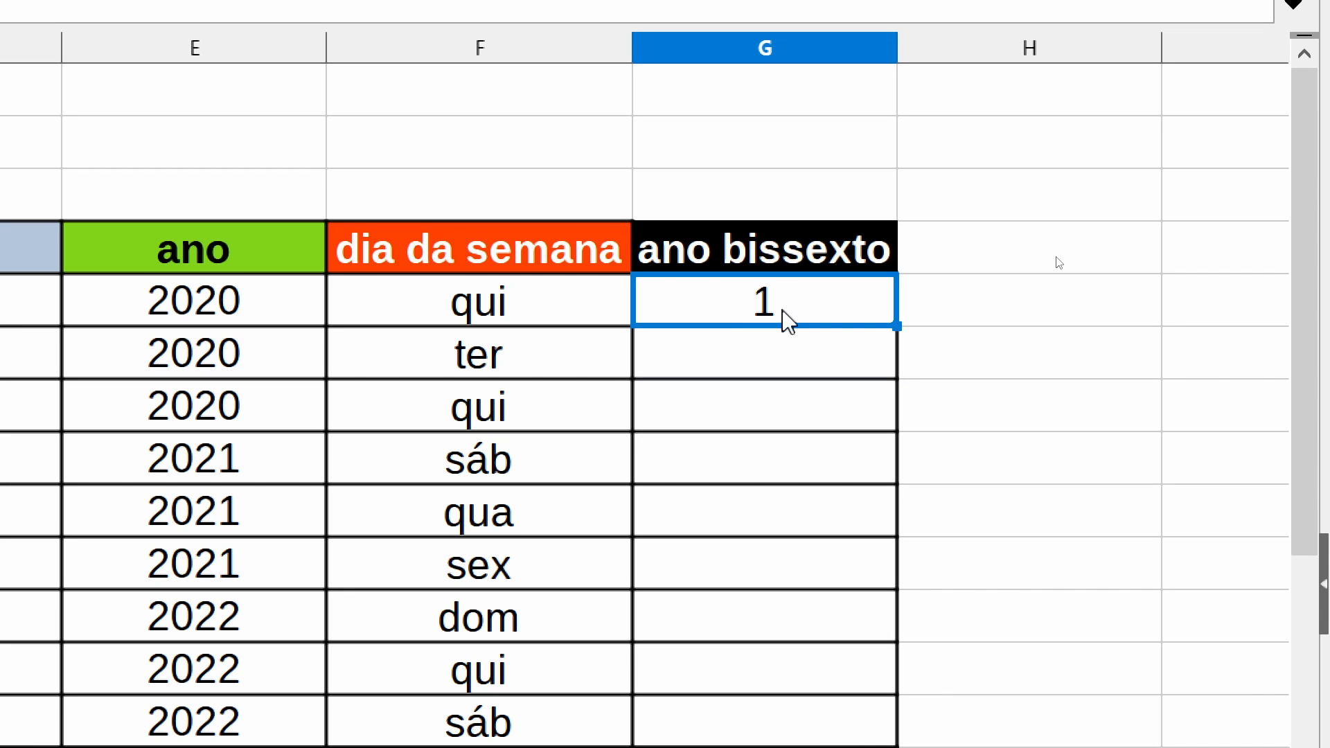
drag(897, 326, 868, 585)
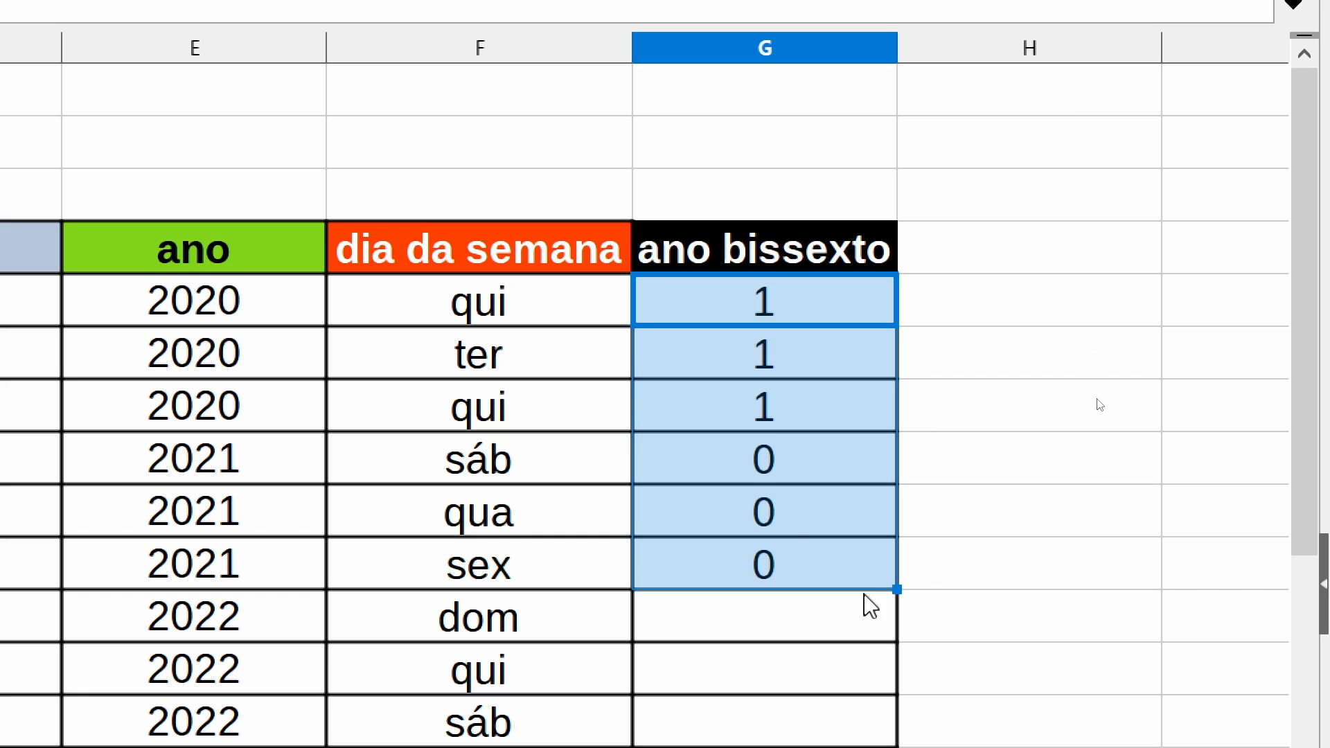
click(1102, 393)
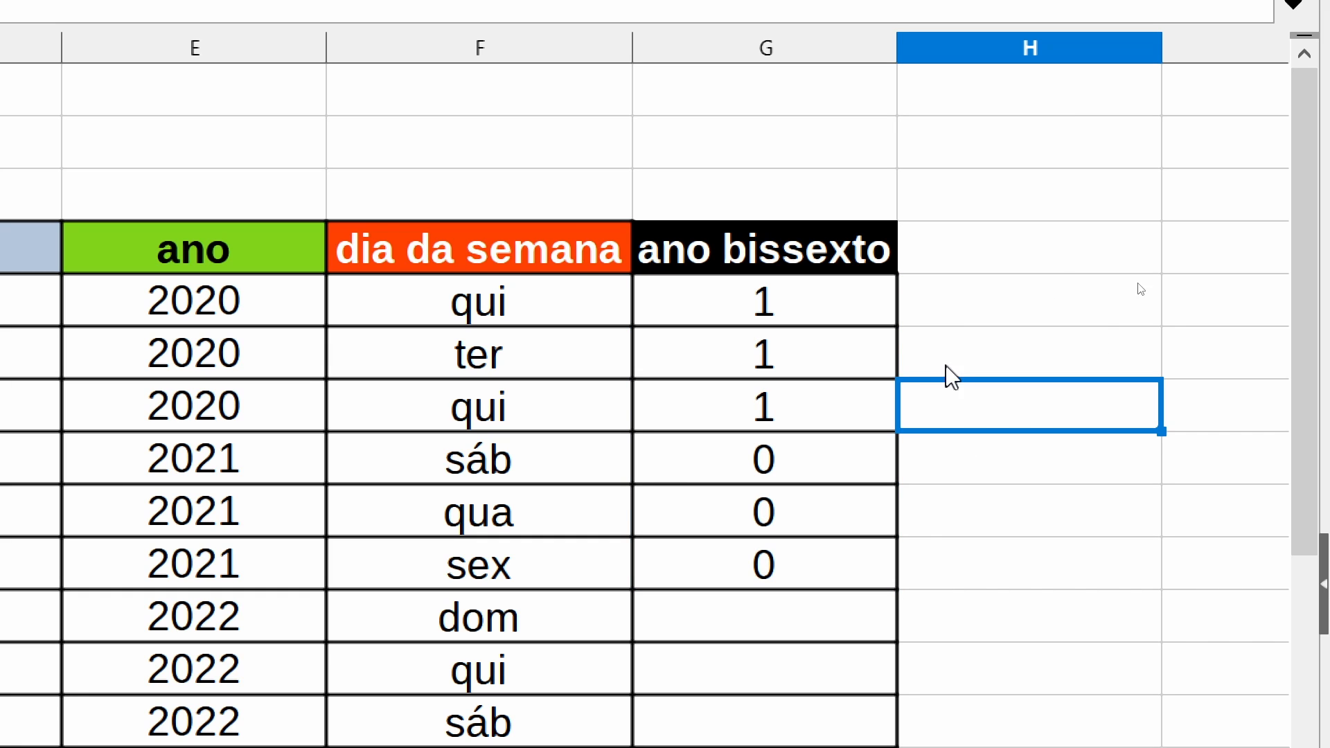
- Enter an SE function without arguments in H5, beside the ano bissexto column
click(785, 303)
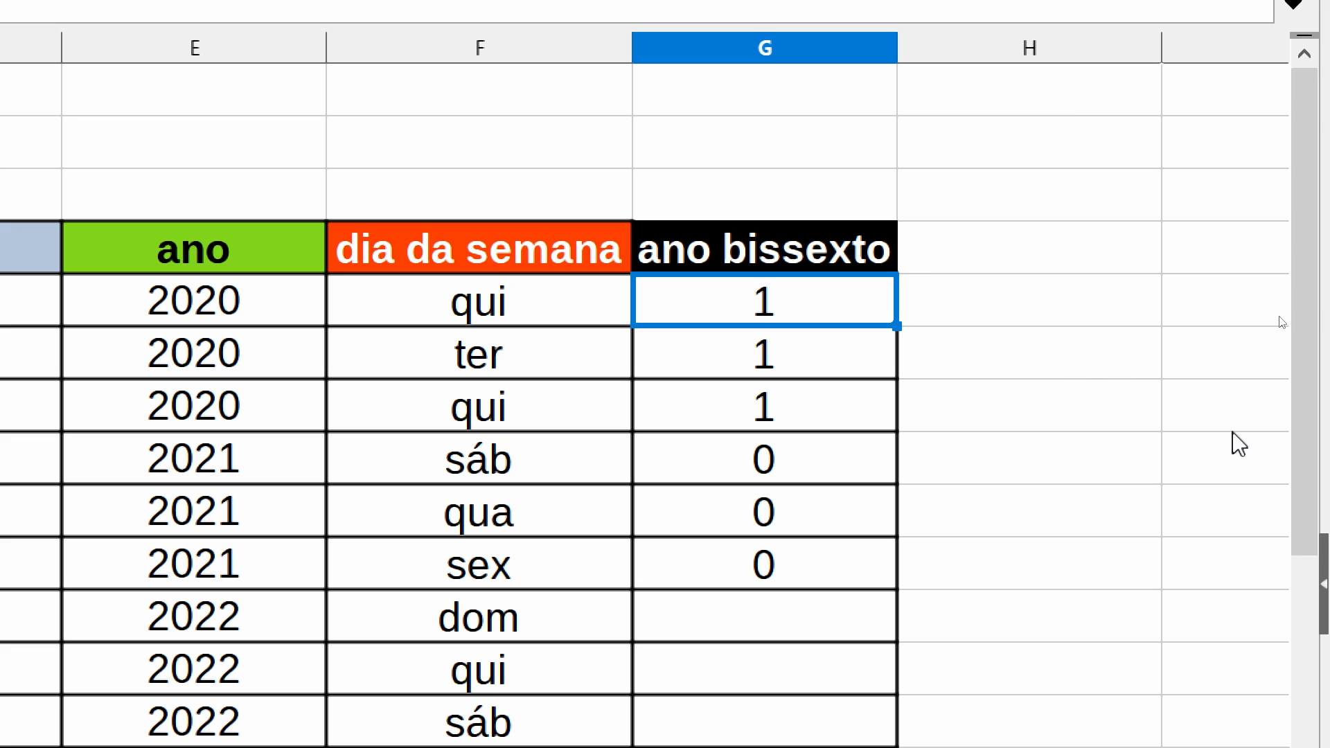
click(977, 312)
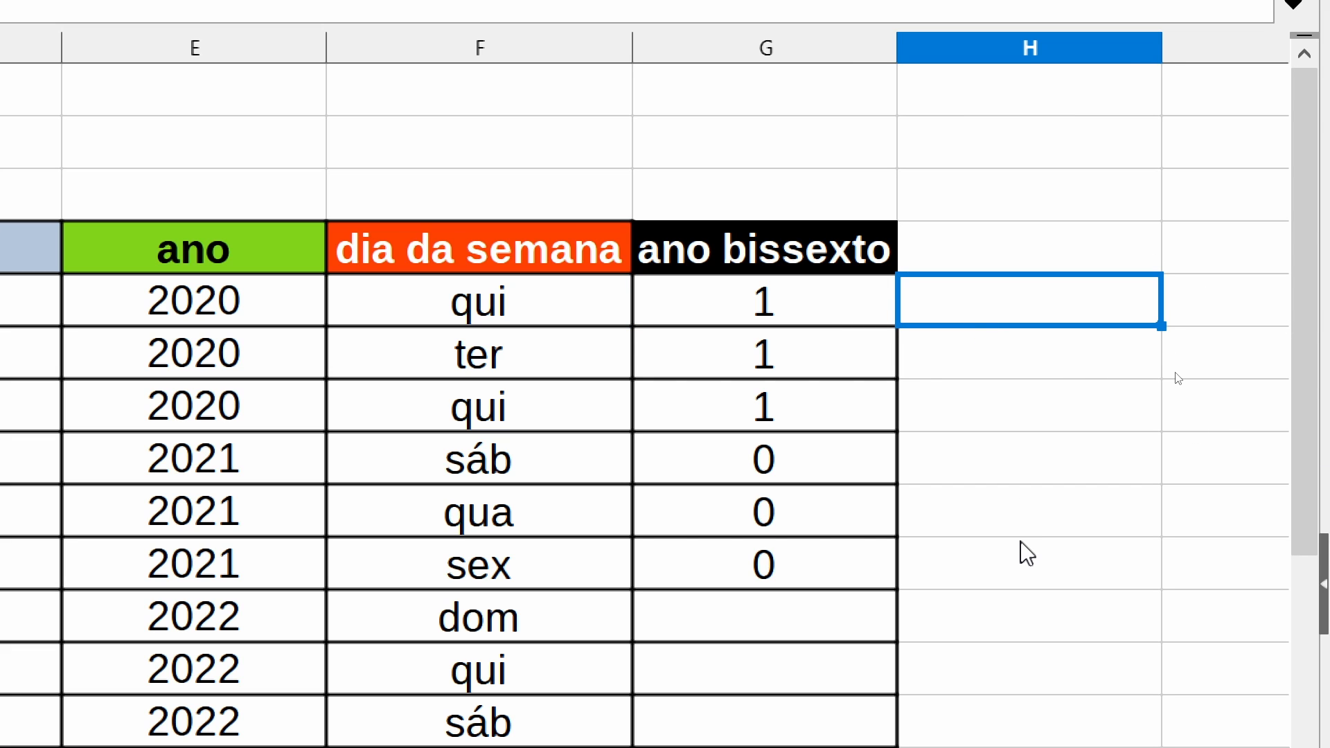
text(=SE()
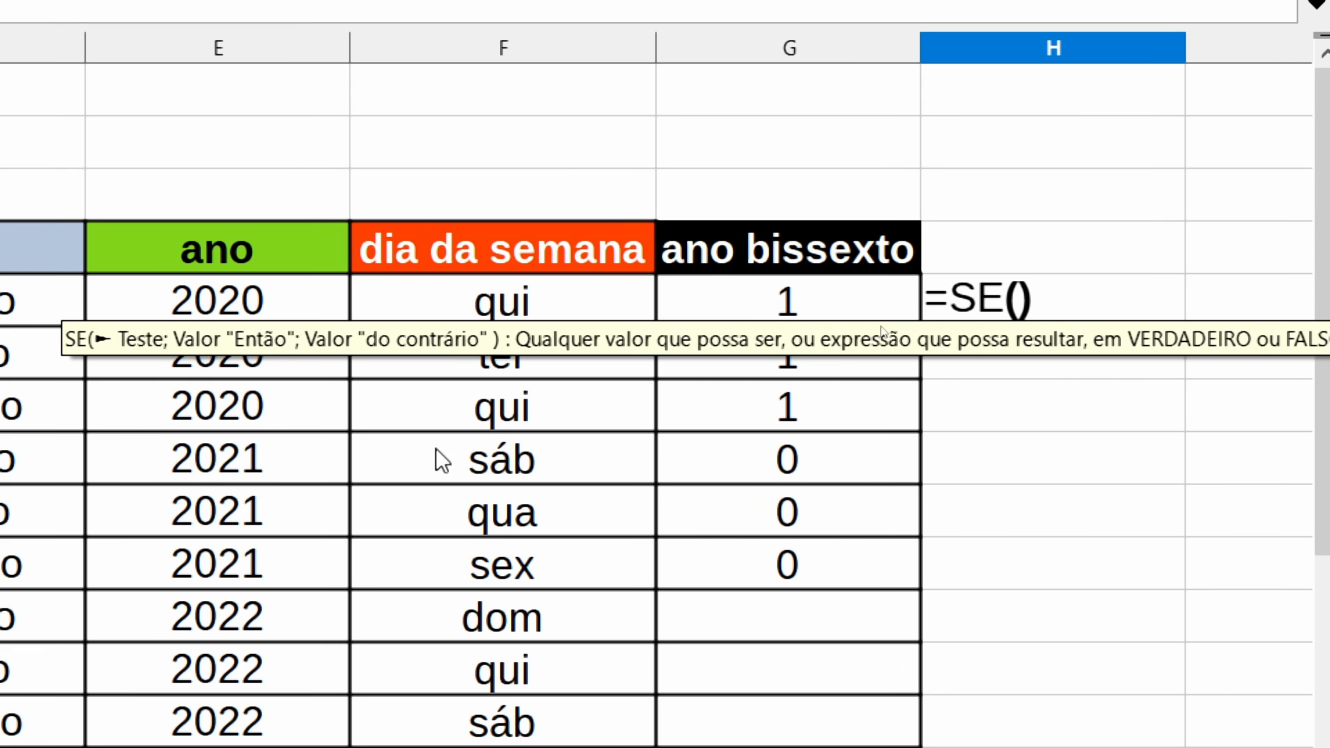
key(Return)
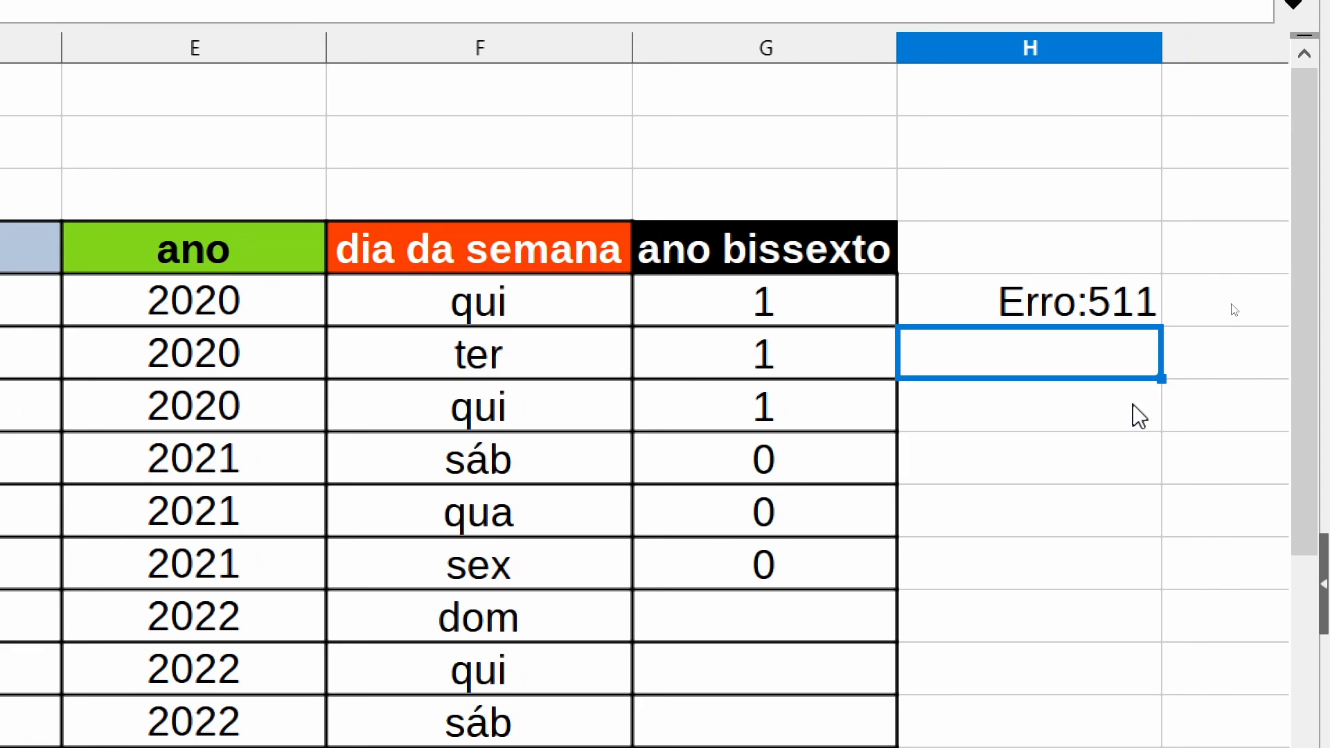
- Copy ÉANOBISSEXTO(B5) from the G5 formula and paste it as the test of the SE function in H5
click(763, 298)
key(F2)
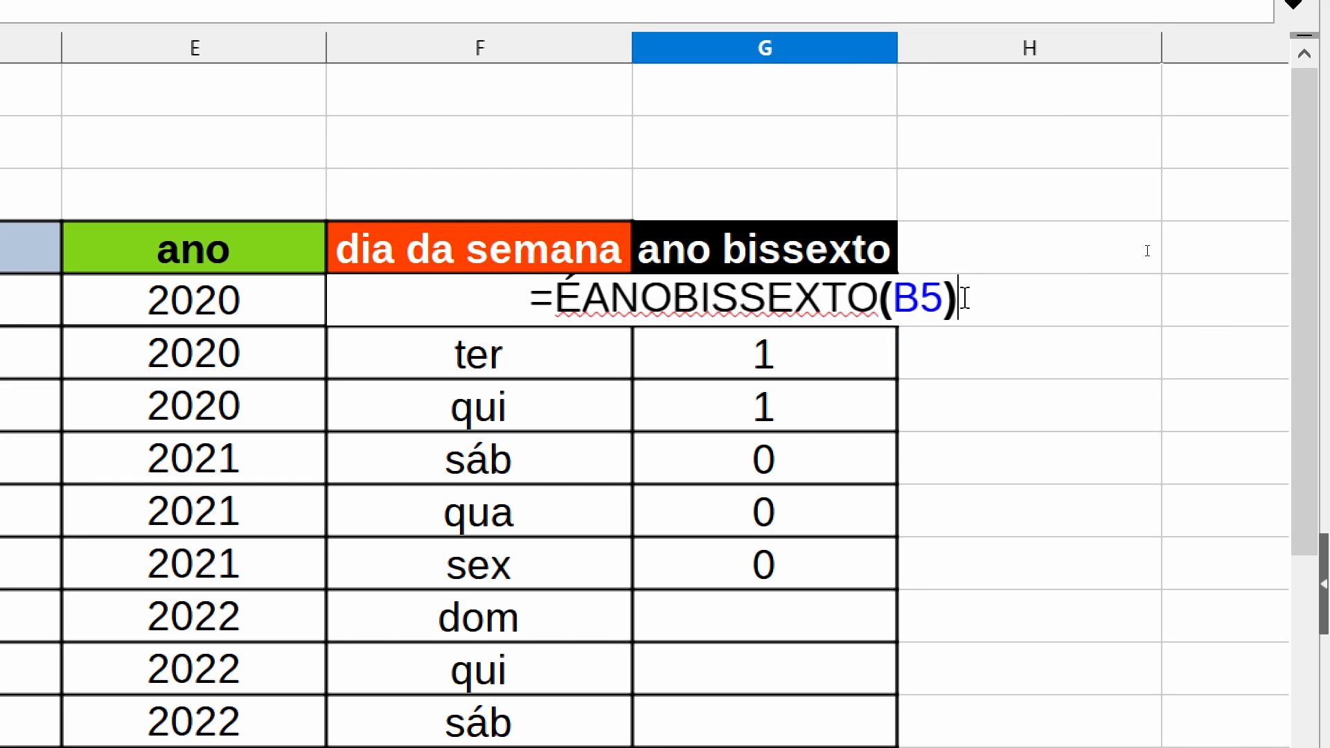
drag(968, 296, 559, 320)
key(ctrl+c)
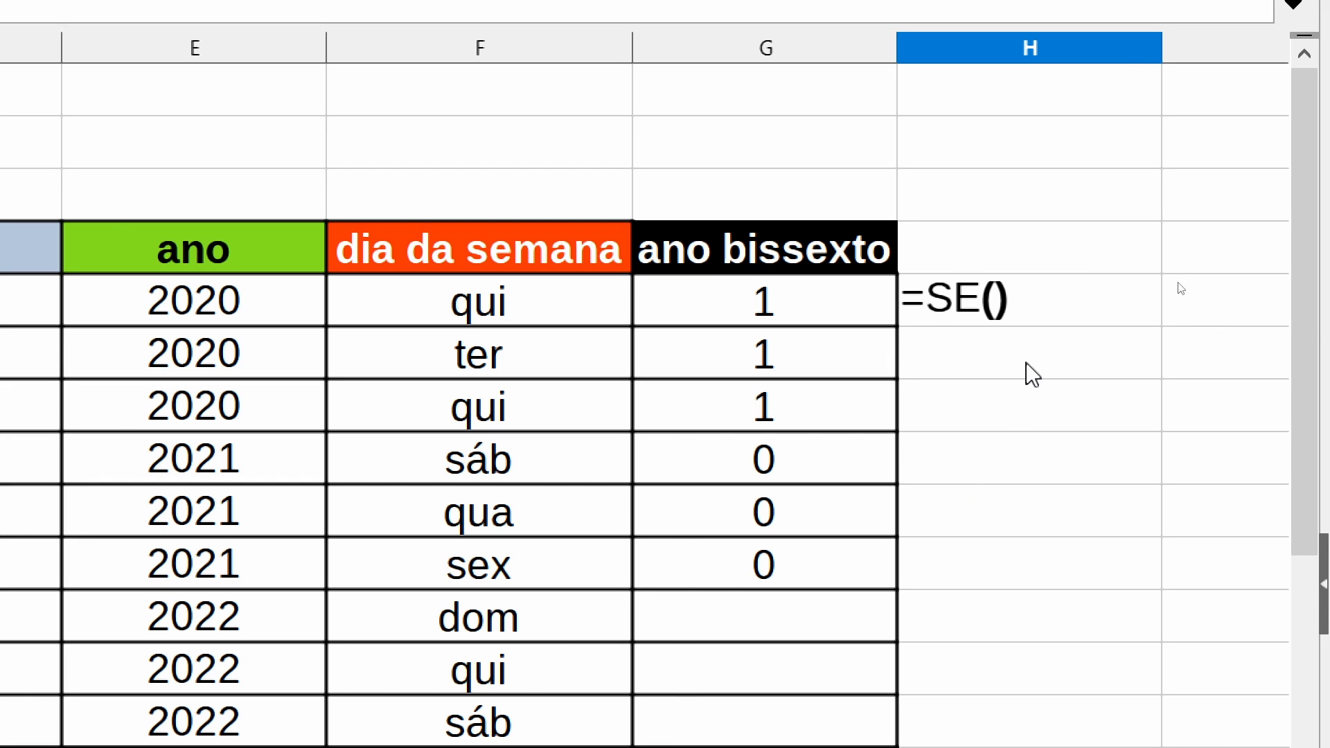
click(995, 305)
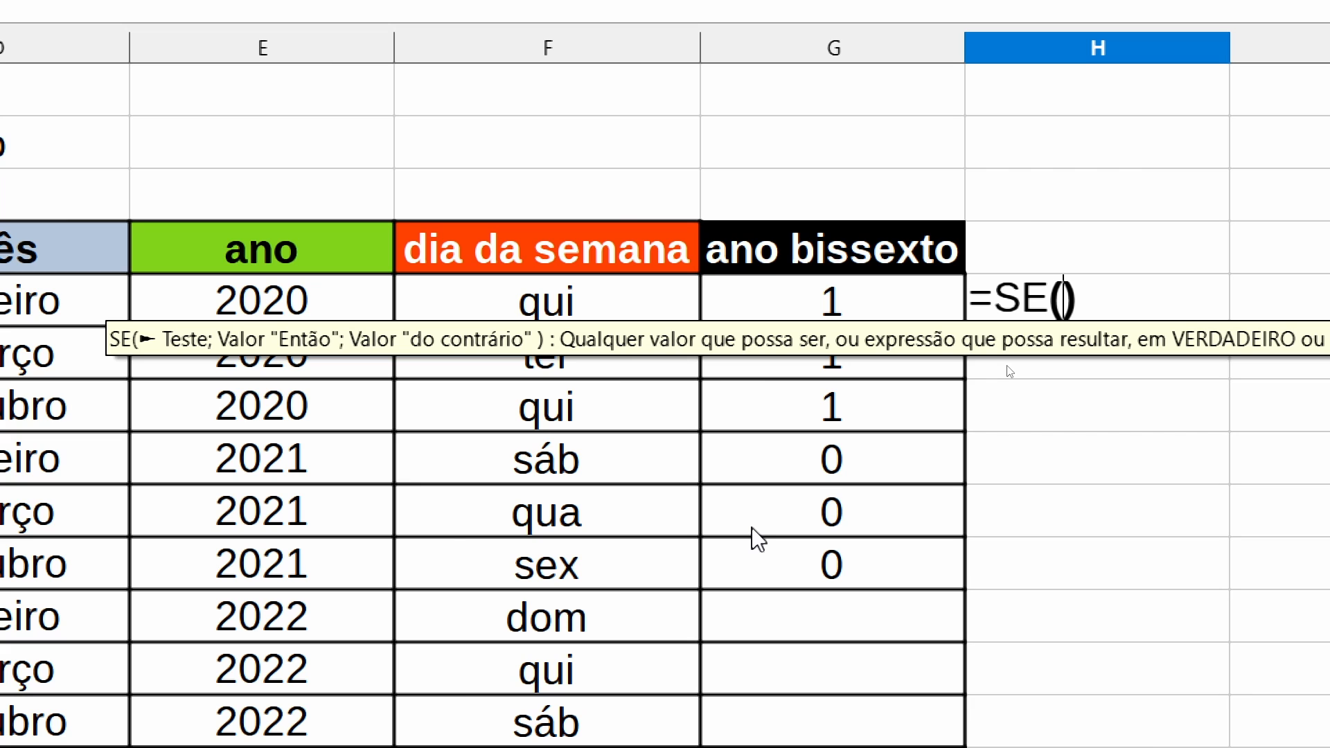
key(ctrl+v)
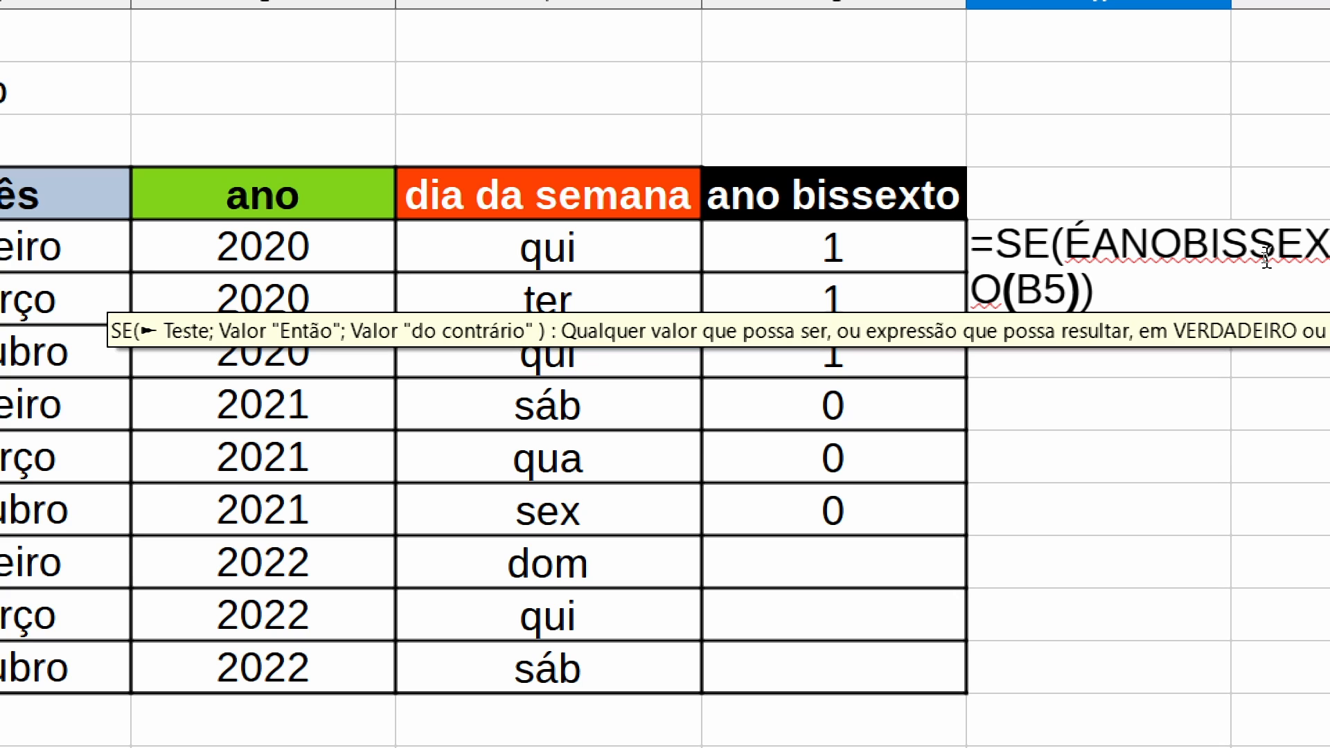
- Complete the SE formula in H5 with "sim" for a true result and "não" for a false one
text(;)
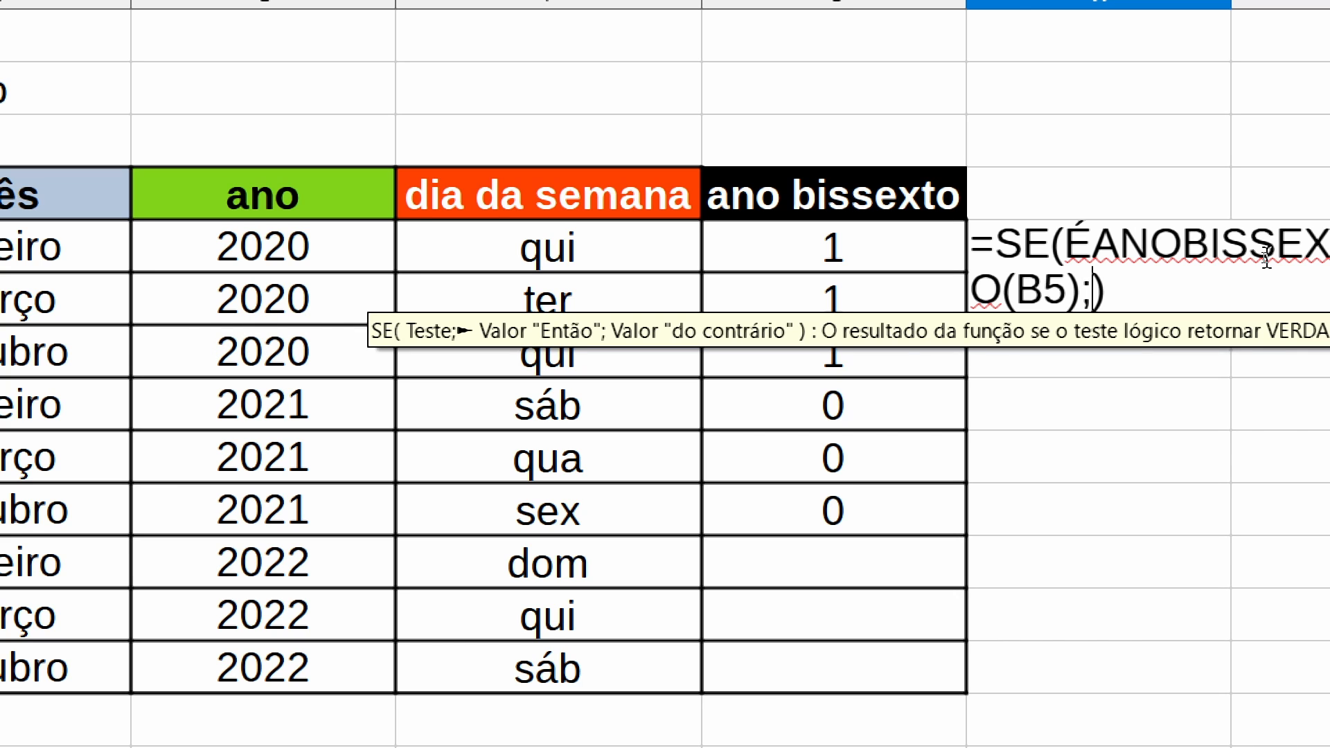
text(")
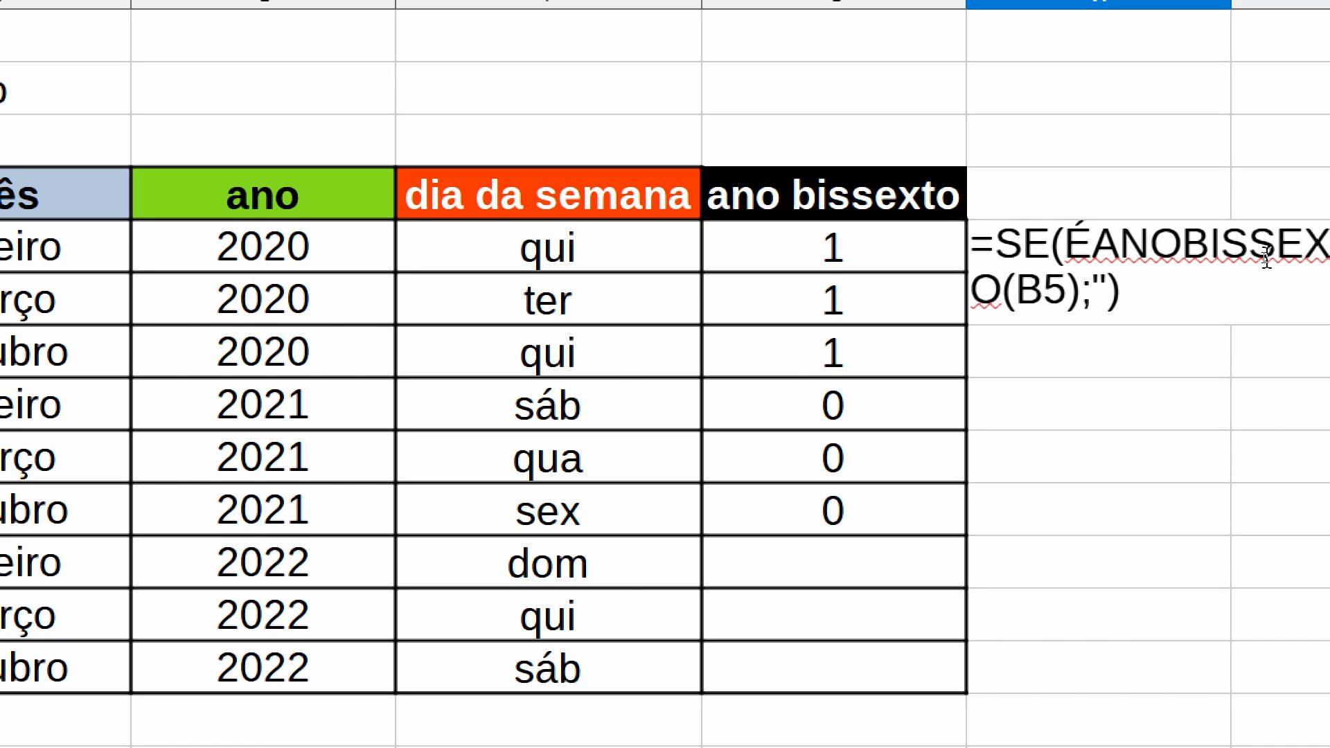
text(sim")
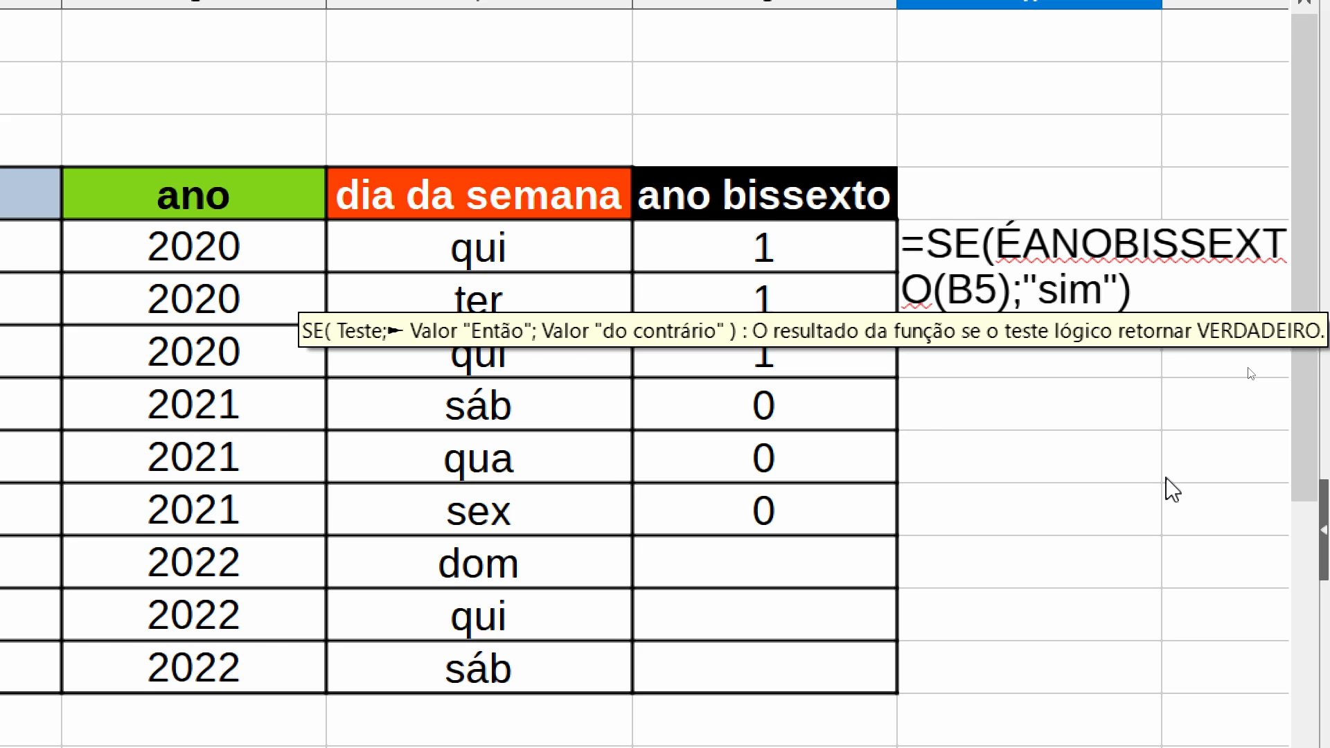
text(;)
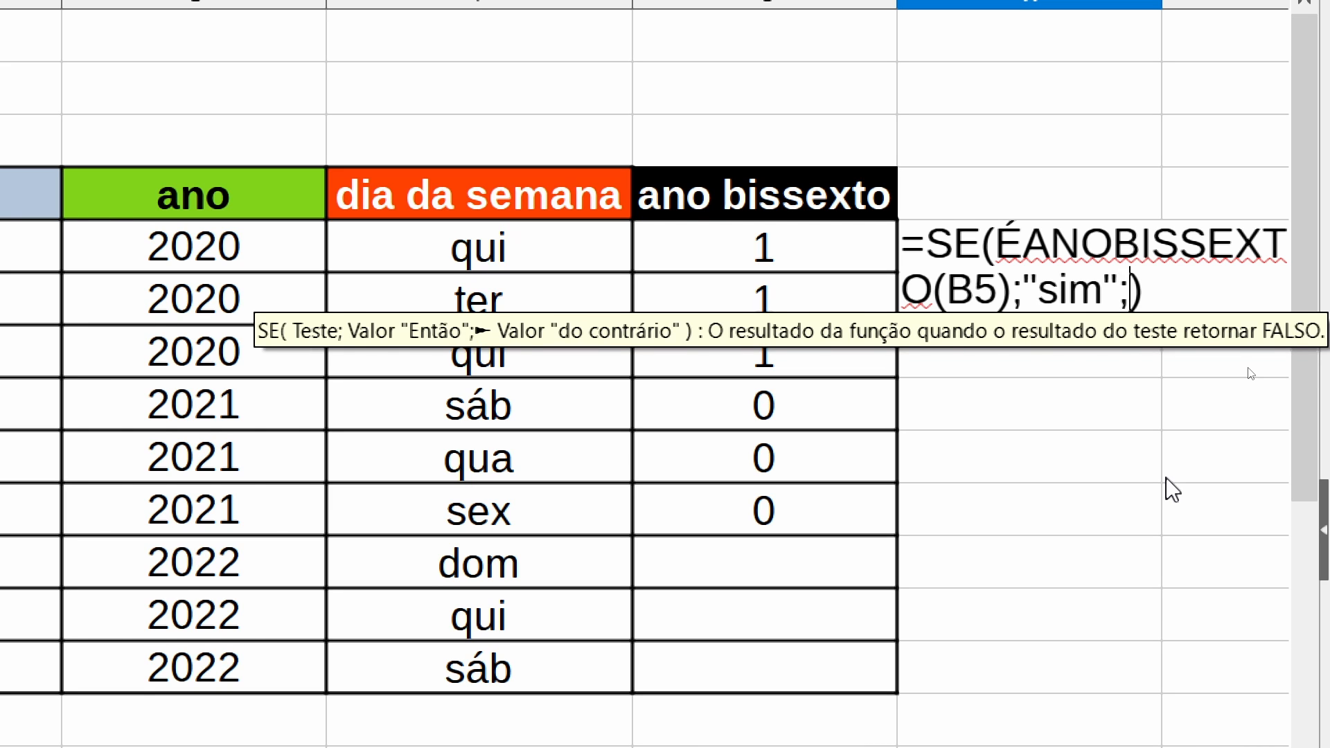
text(")
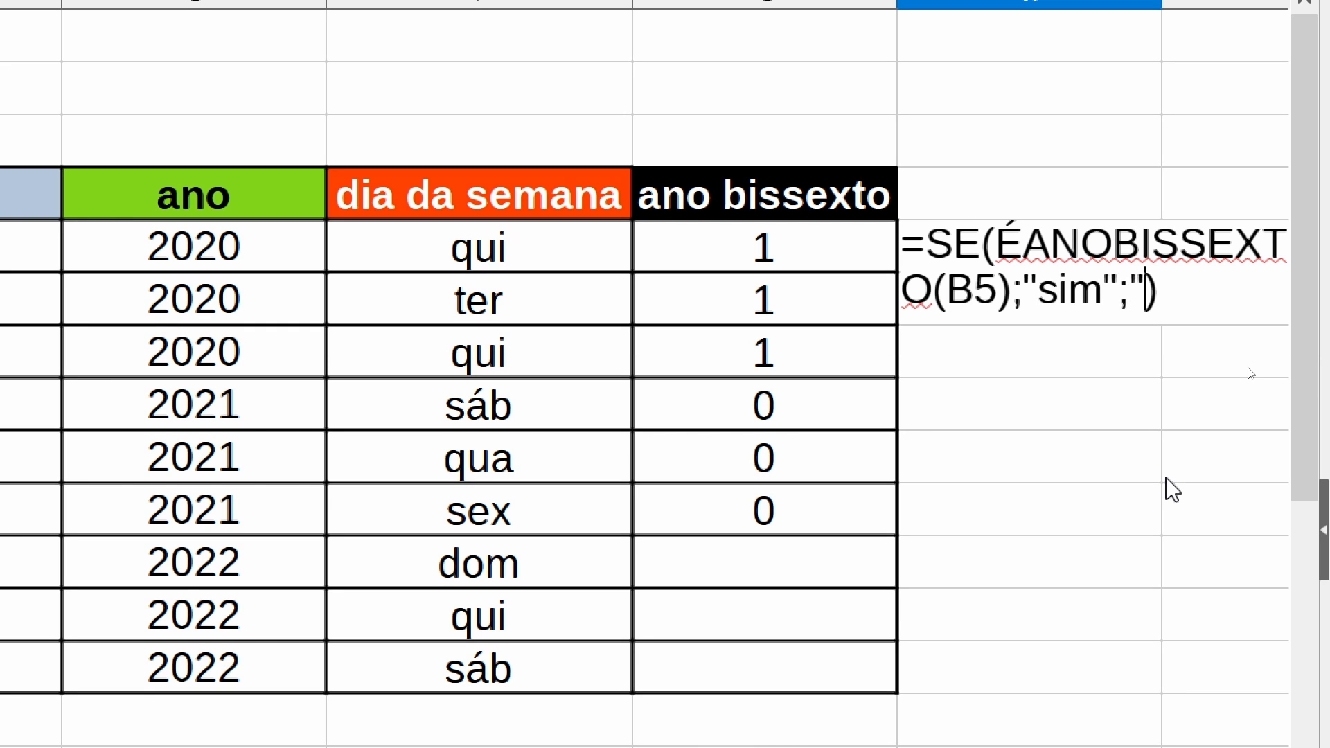
text(não")
key(Return)
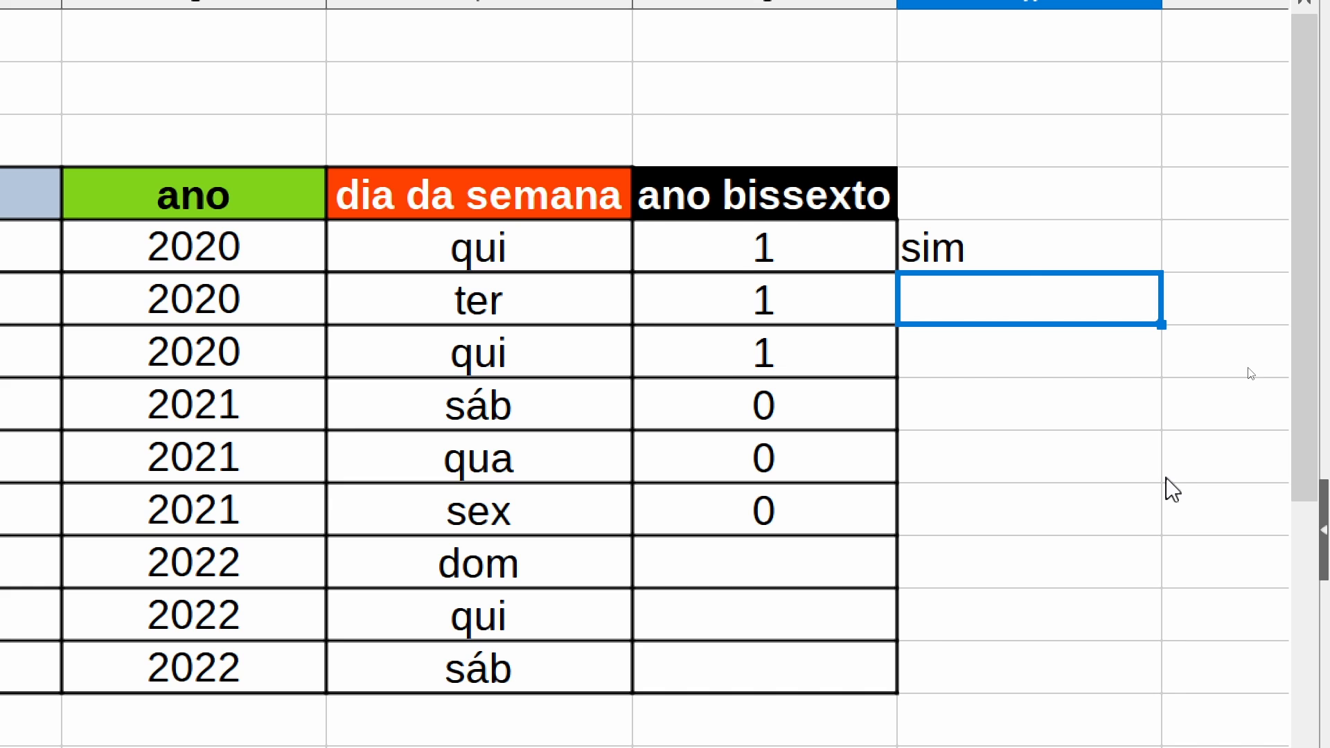
- Fill the SE formula from H5 down to H13
click(954, 256)
drag(1162, 271, 1098, 707)
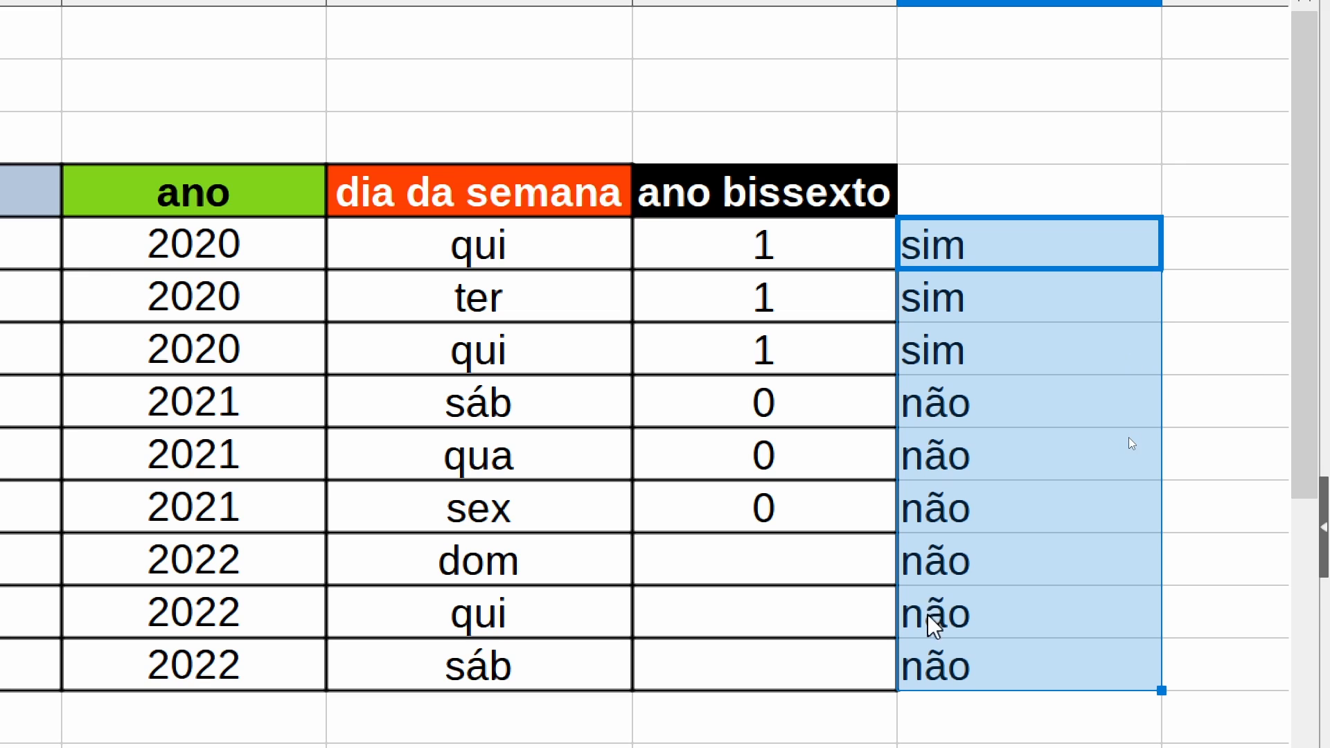
click(210, 261)
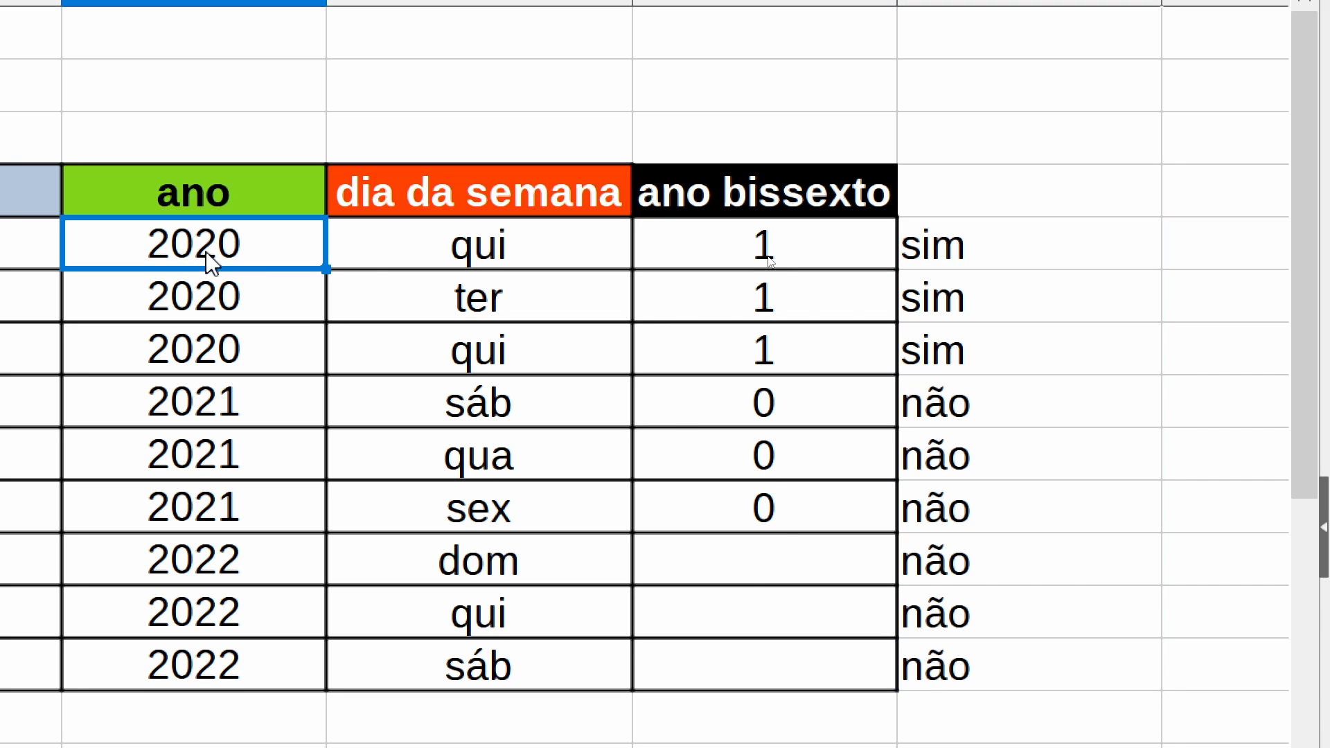
click(808, 261)
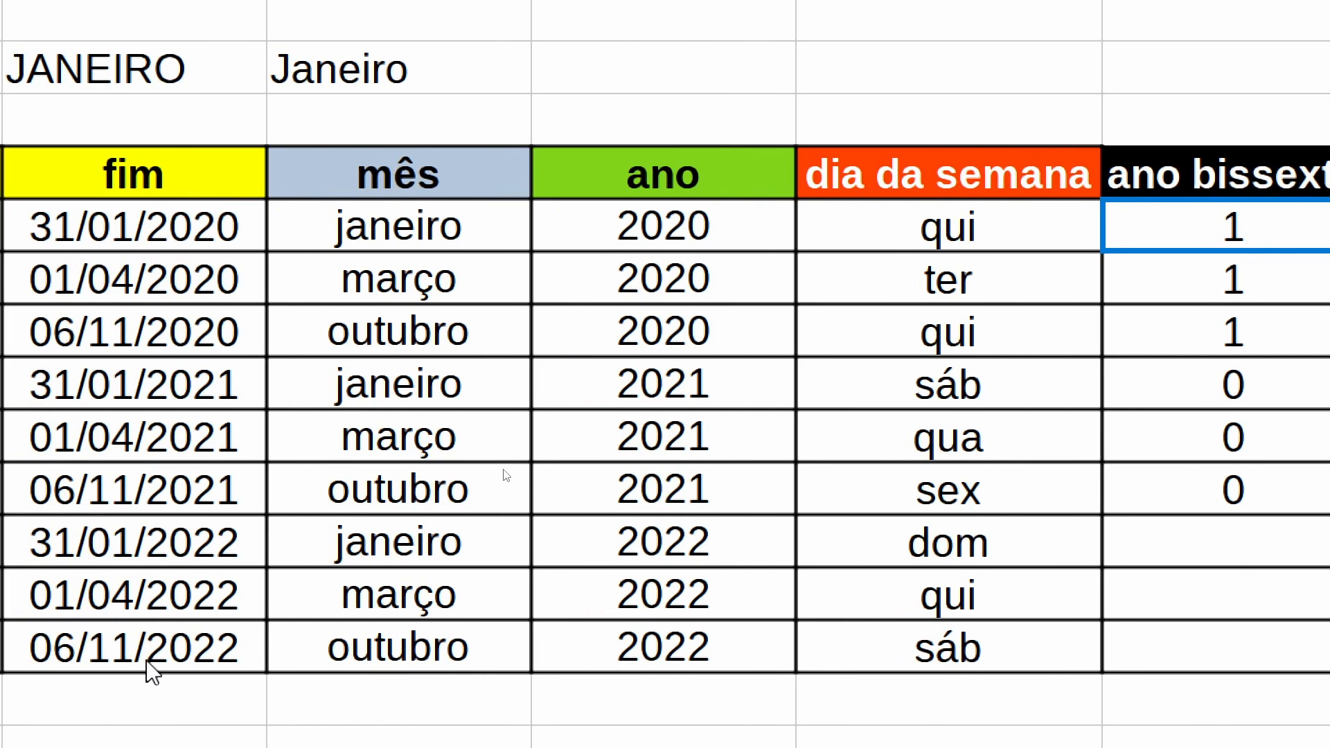
- Change the início date in B13 to 08/10/2024
double_click(222, 614)
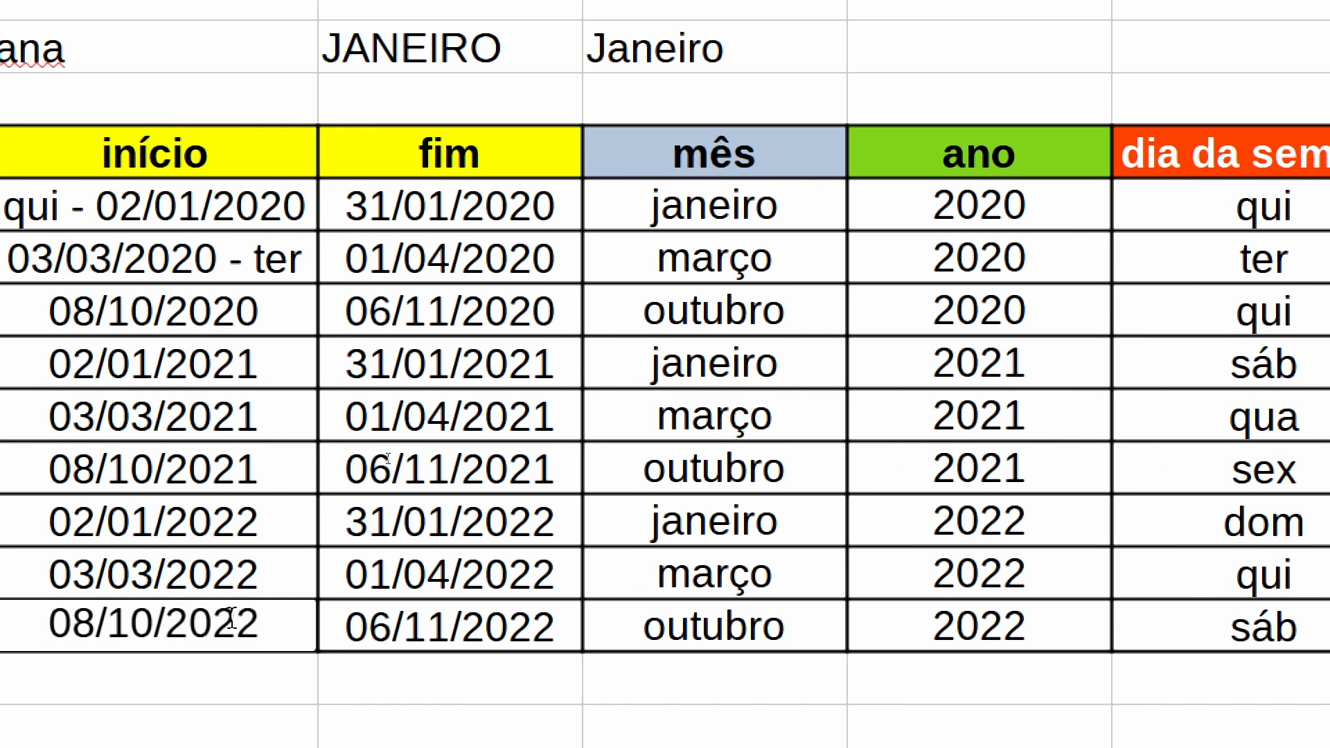
key(BackSpace)
text(4)
key(Return)
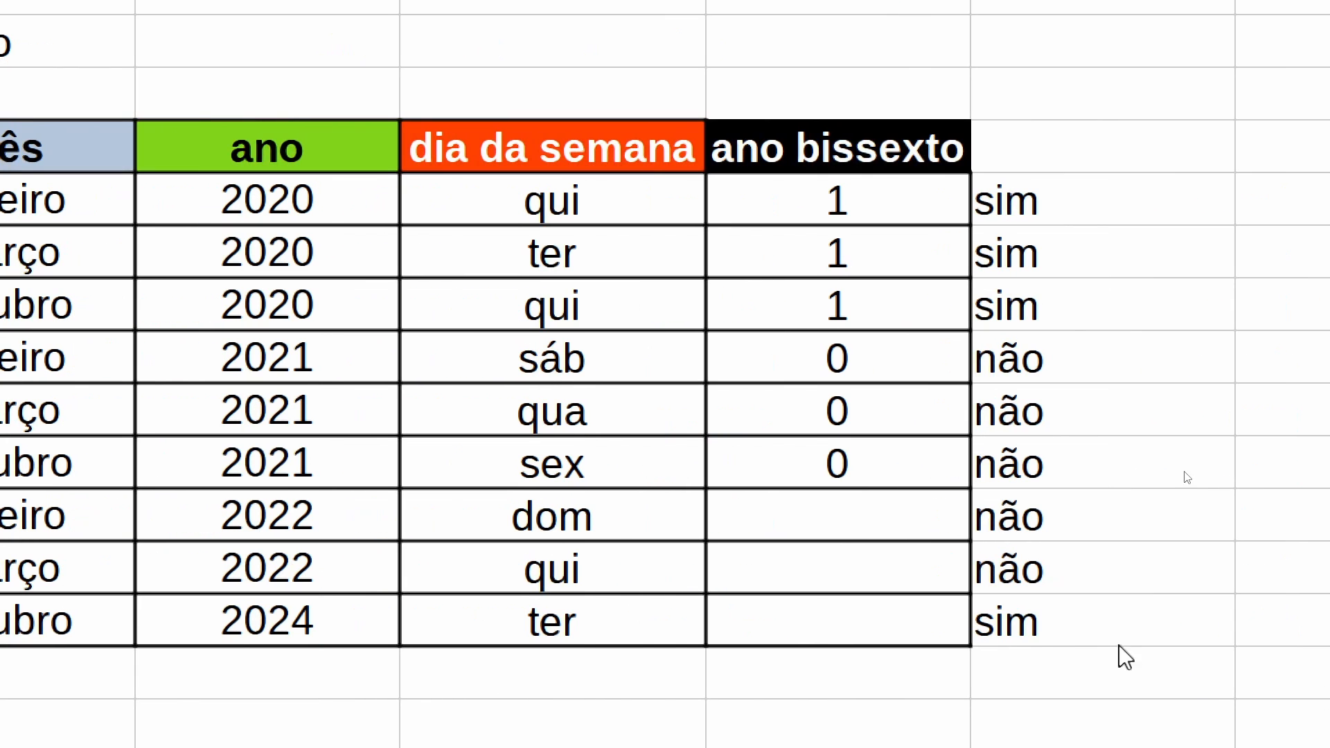
- Extend the ÉANOBISSEXTO formula in the ano bissexto column from G10 down to G13
click(837, 464)
drag(970, 489, 971, 633)
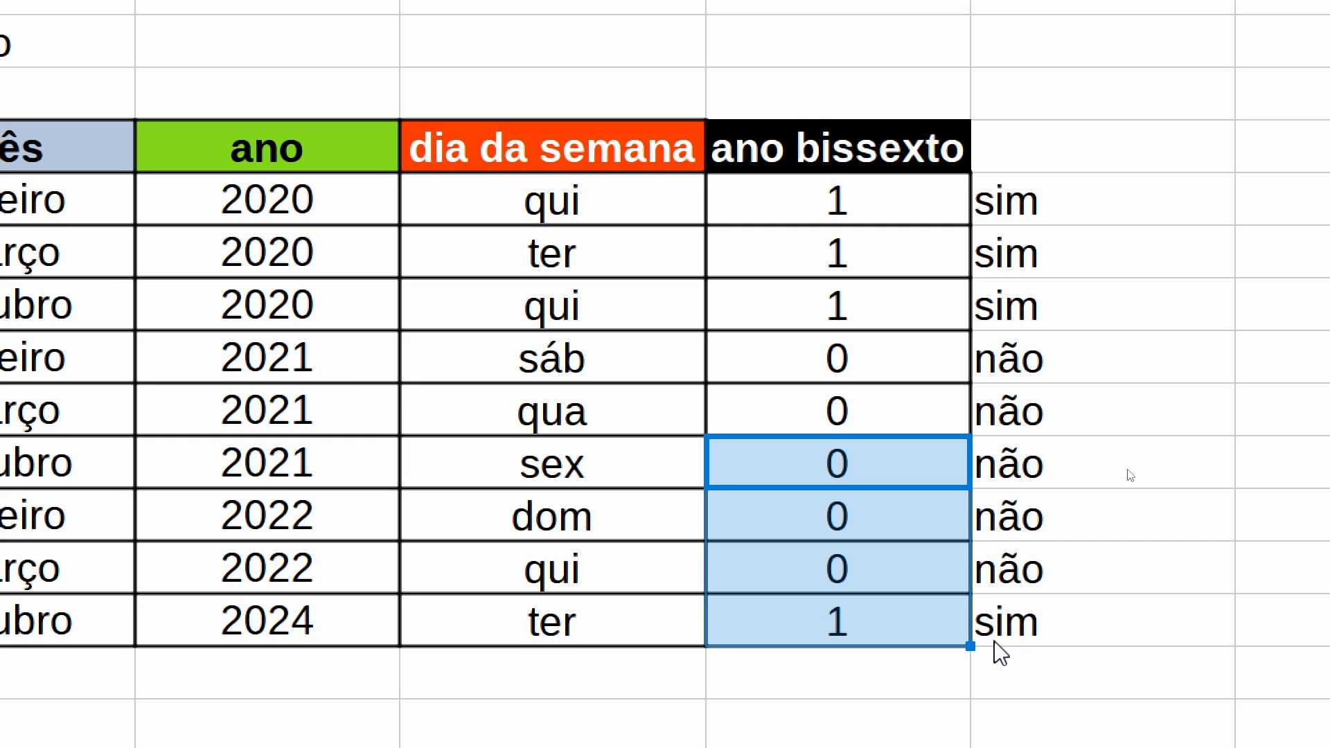
click(1010, 631)
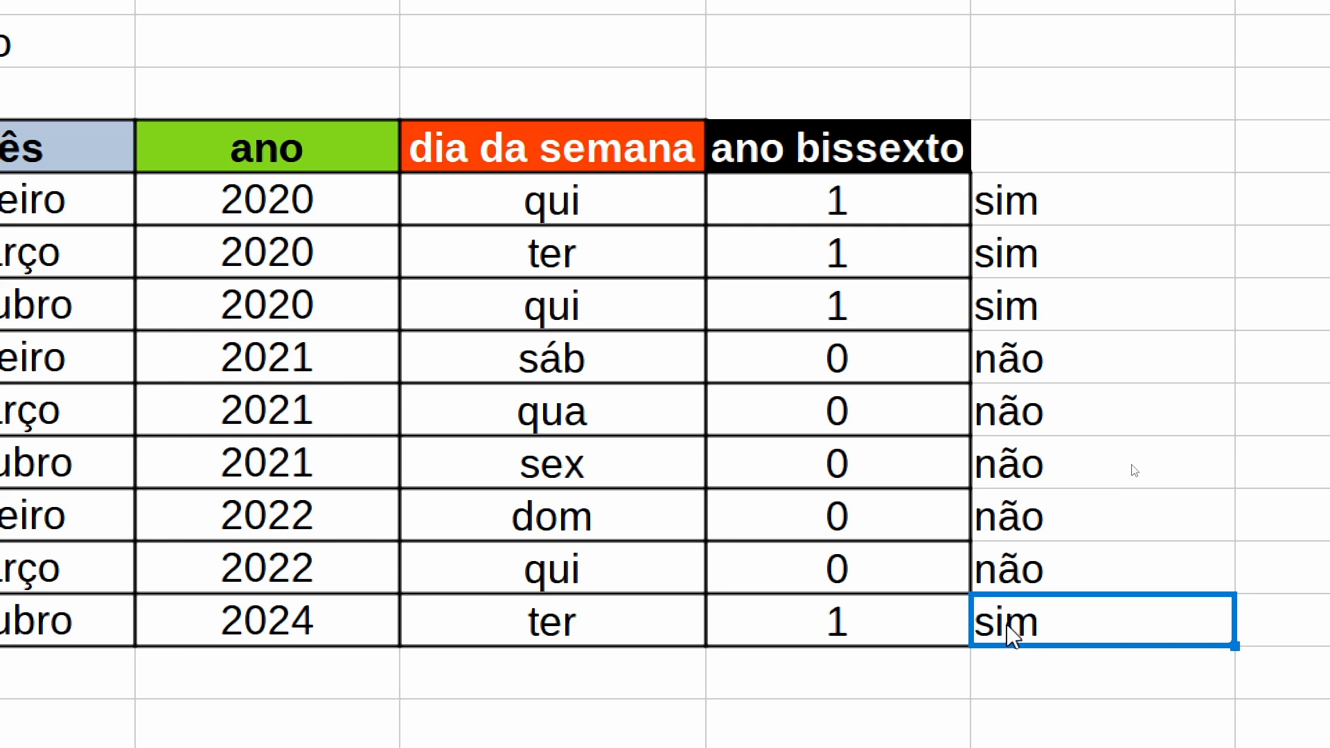
key(ctrl+Up)
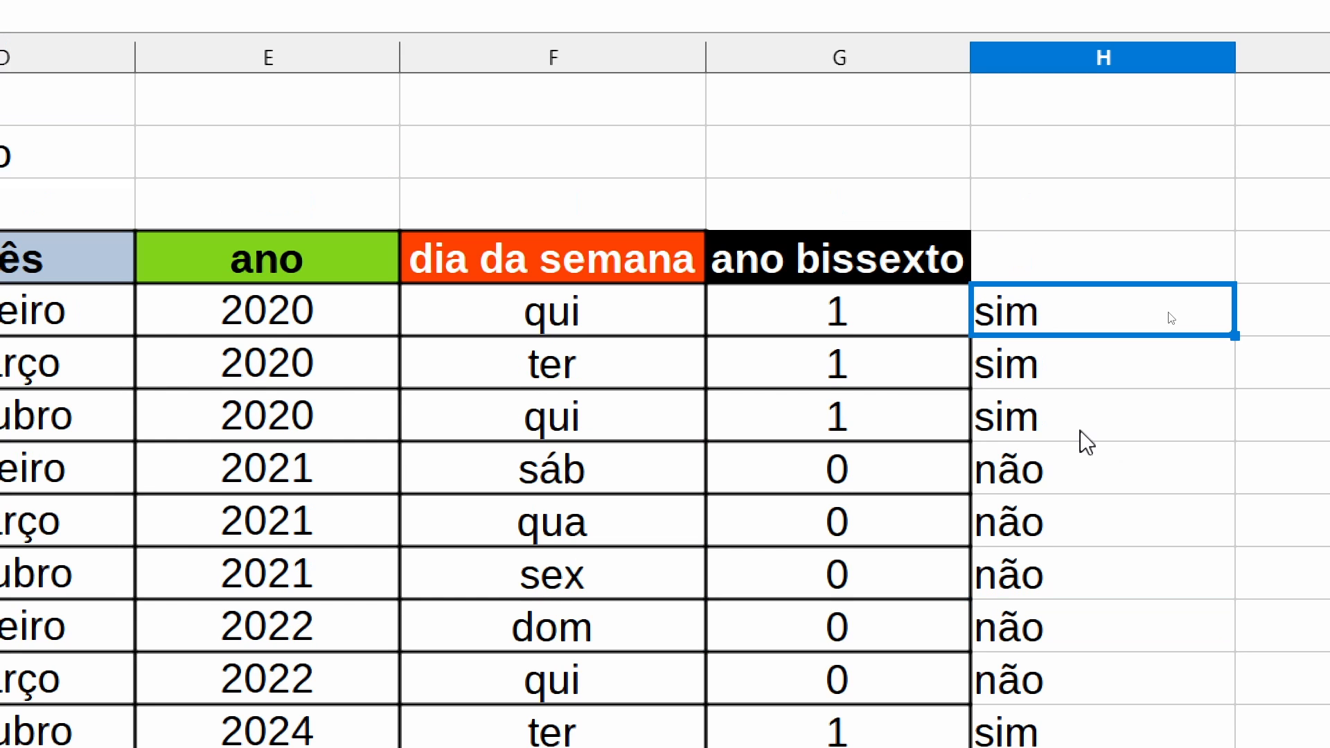
- Replace the ano bissexto formula in G5 with =SE(ÉANOBISSEXTO(B5);"sim";"não")
click(862, 317)
text(=se)
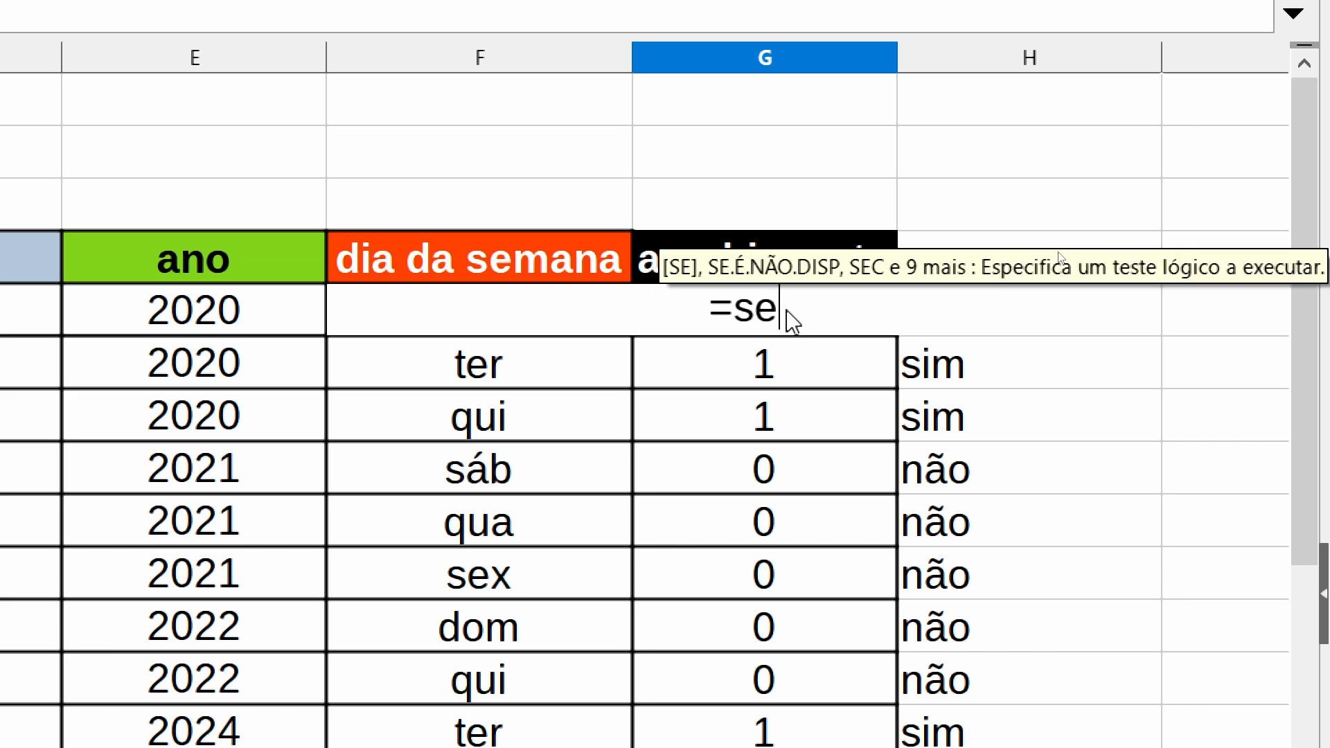
key(Return)
text(éan)
key(Return)
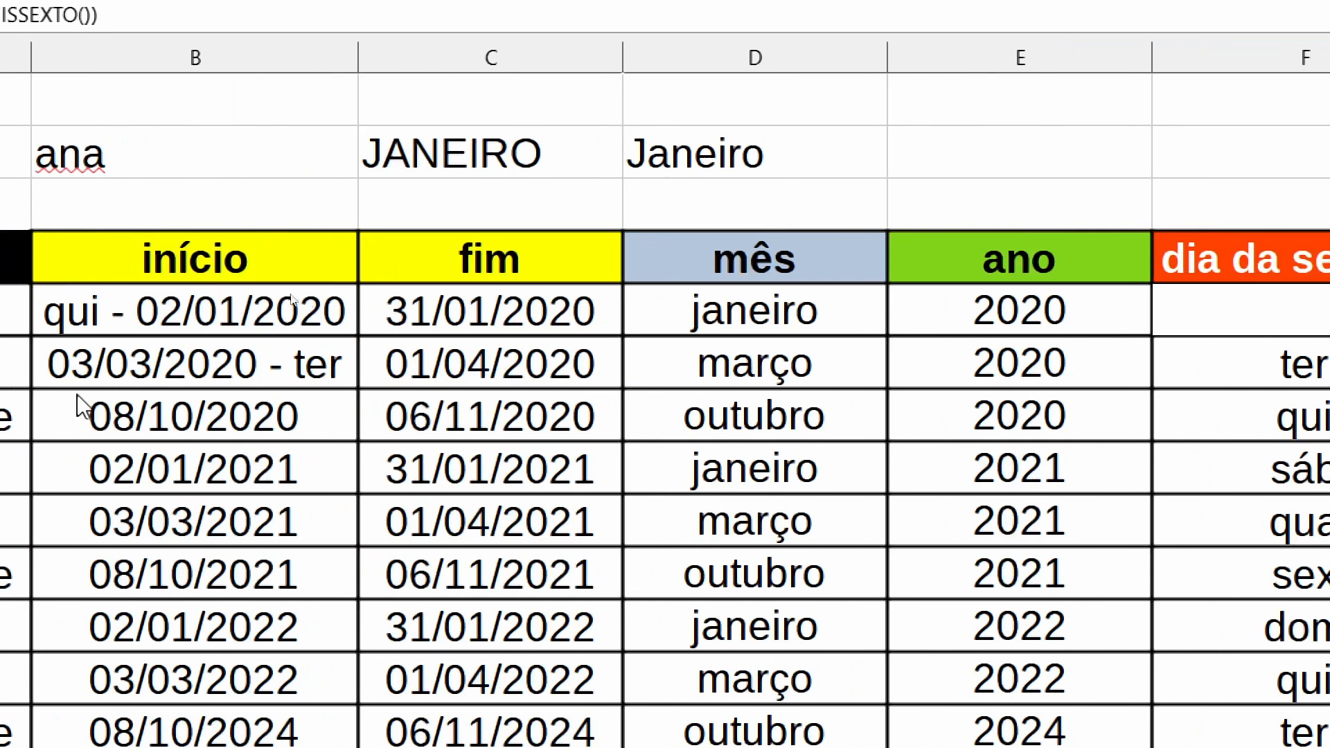
click(195, 316)
text();)
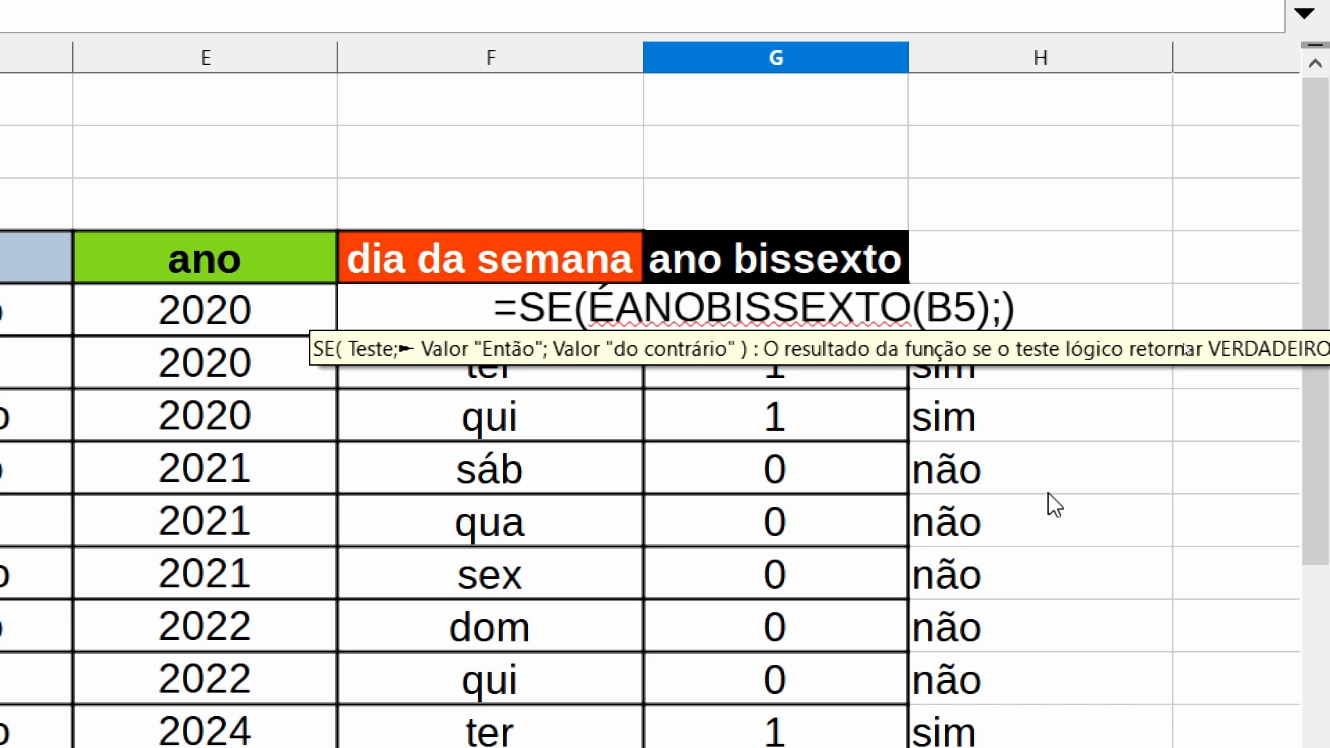
text("sim";")
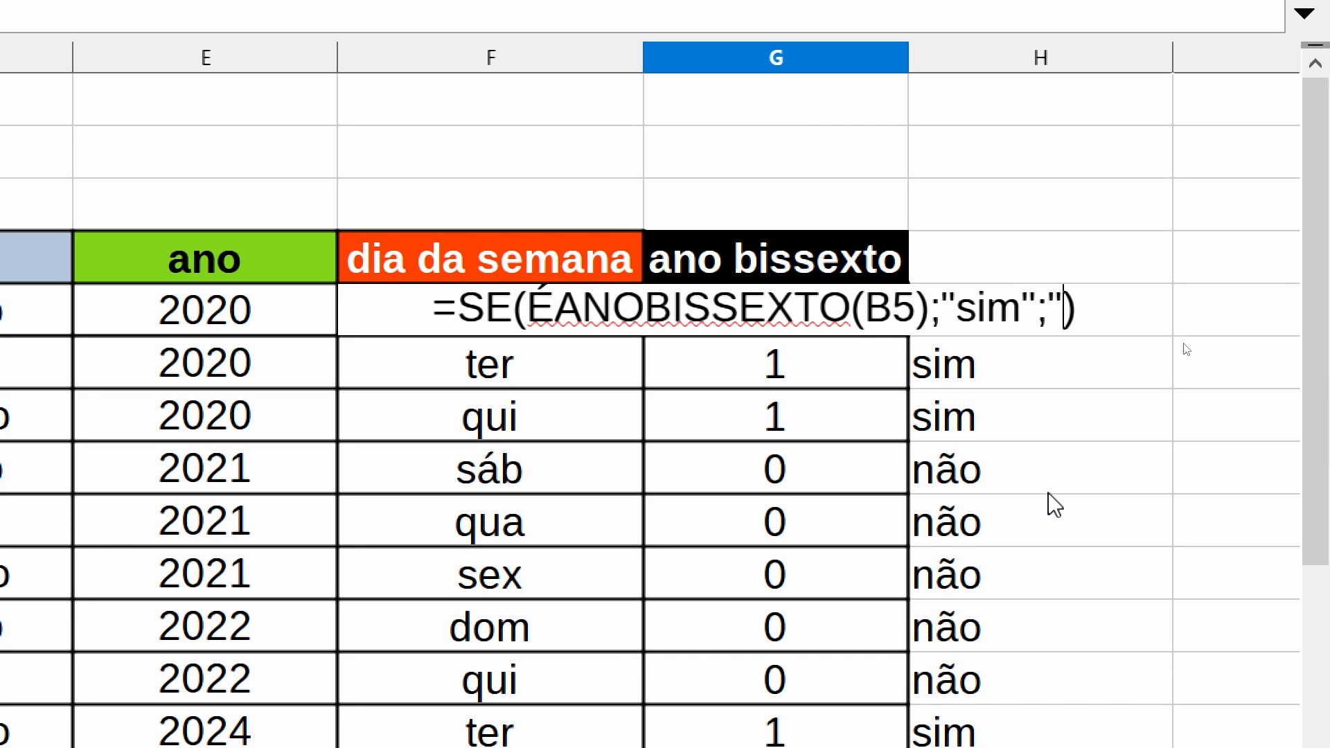
text(não)
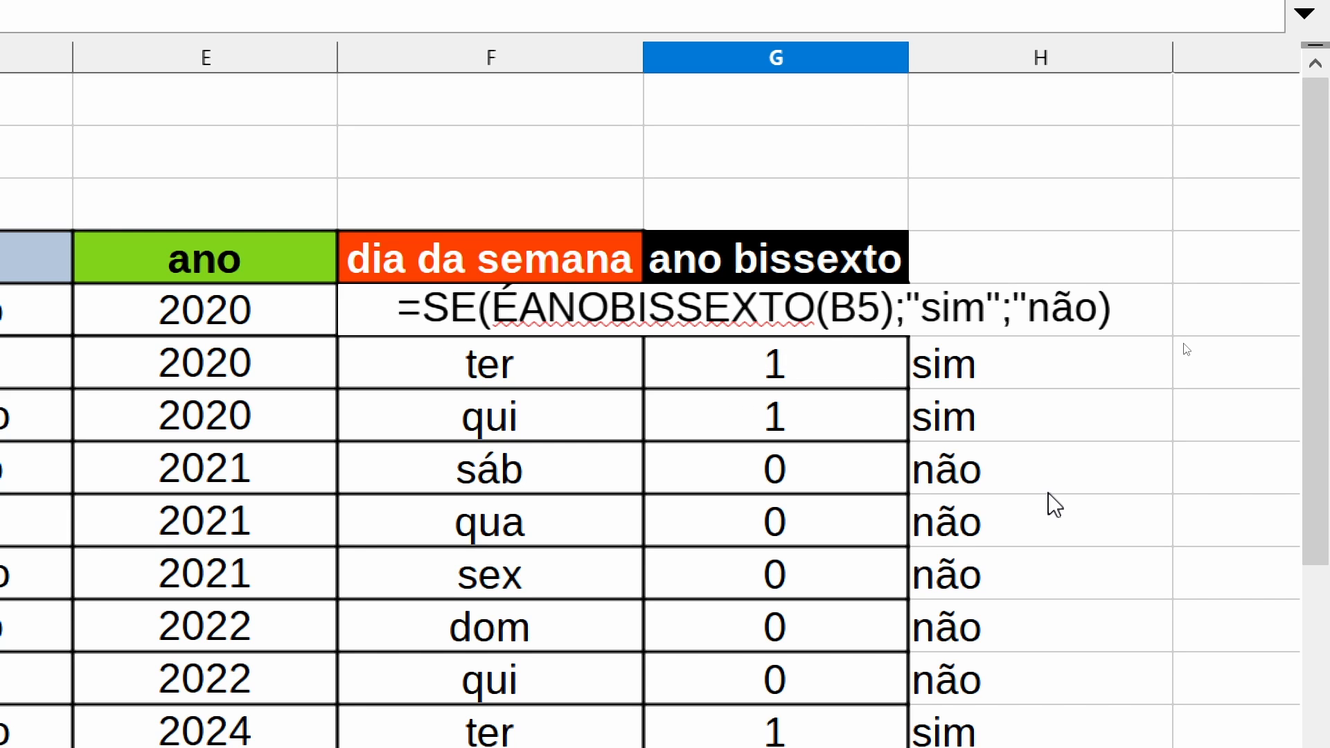
text(")
key(Return)
- Fill the combined SE and ÉANOBISSEXTO formula from G5 down to G13
click(876, 326)
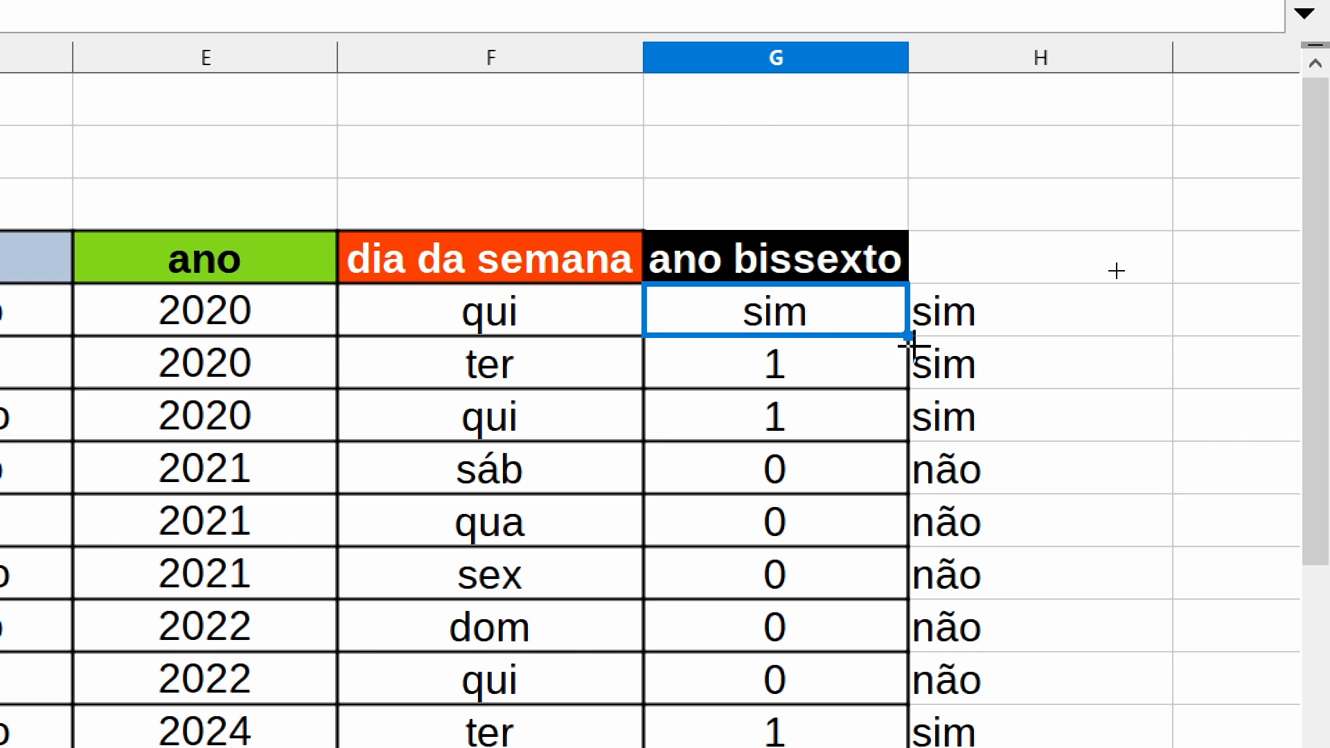
drag(907, 336, 866, 747)
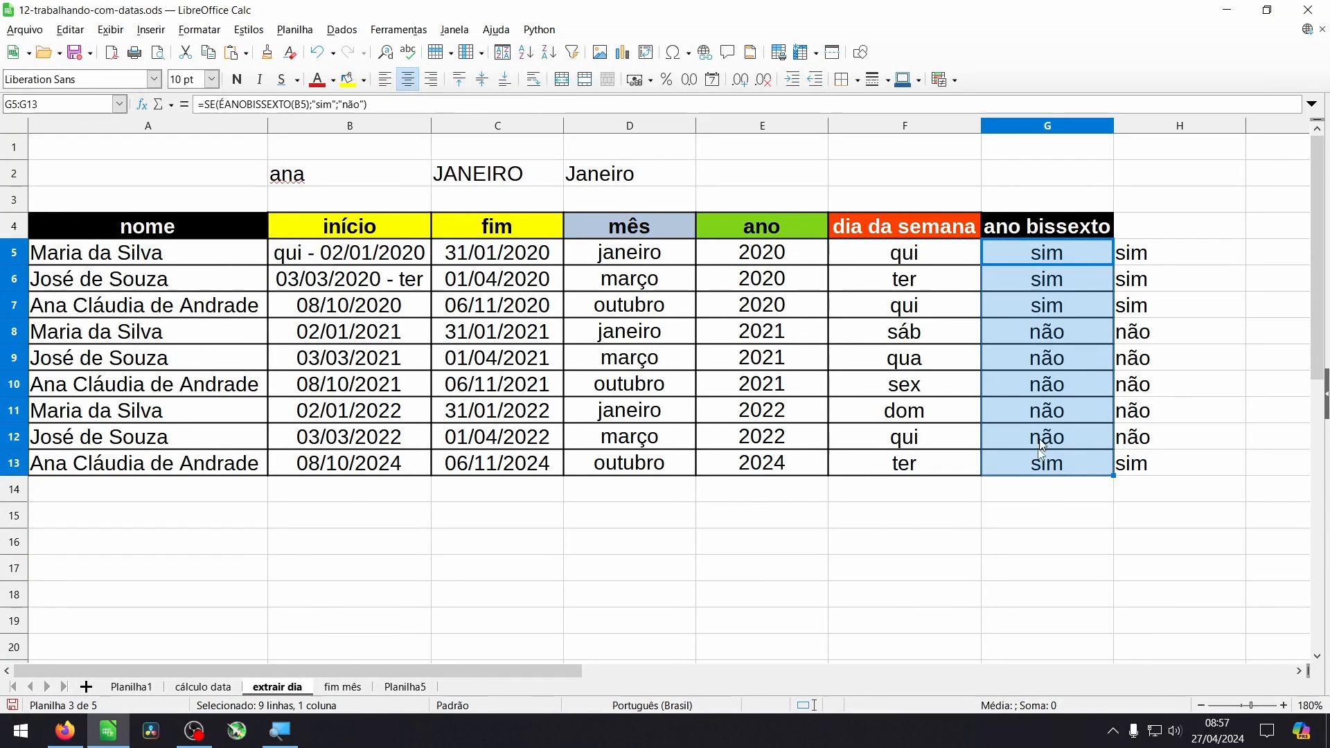
click(766, 573)
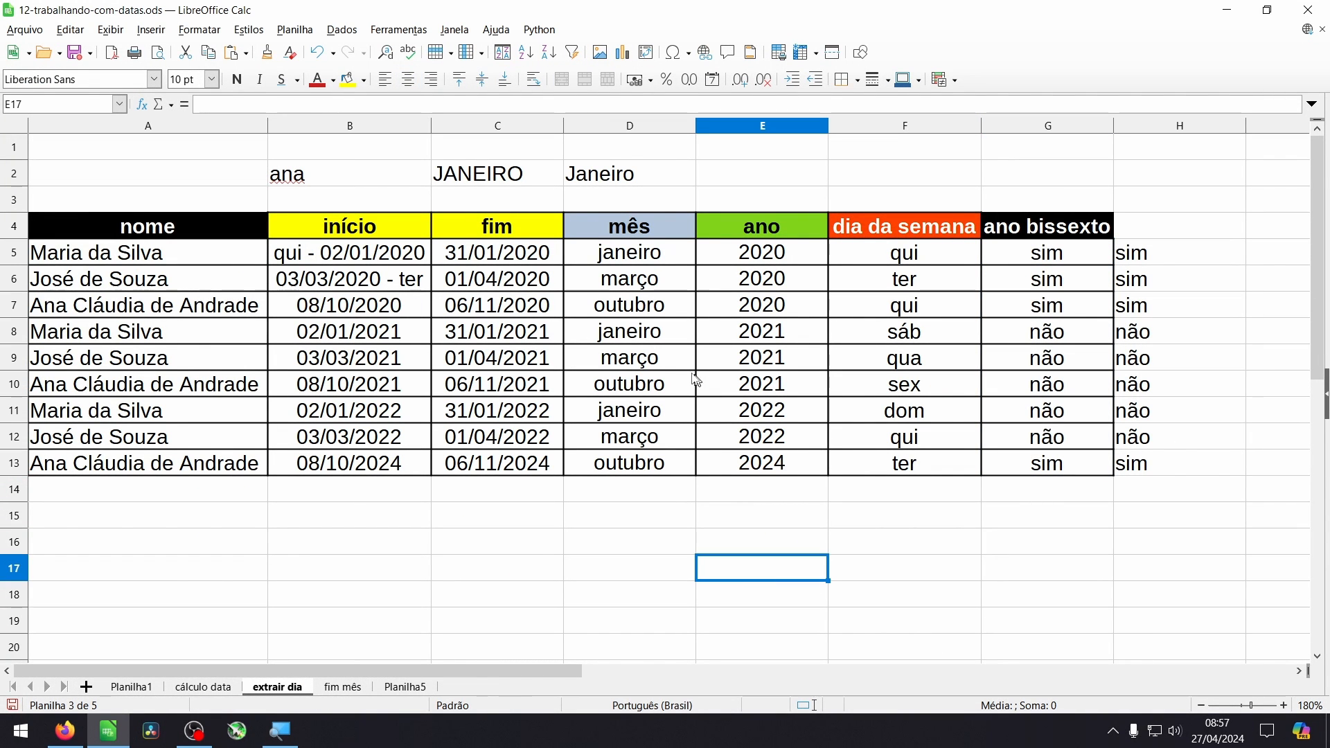
- On the fim mês sheet, enter =DATA(A2;01;01) in B6 as the início date for janeiro
click(255, 227)
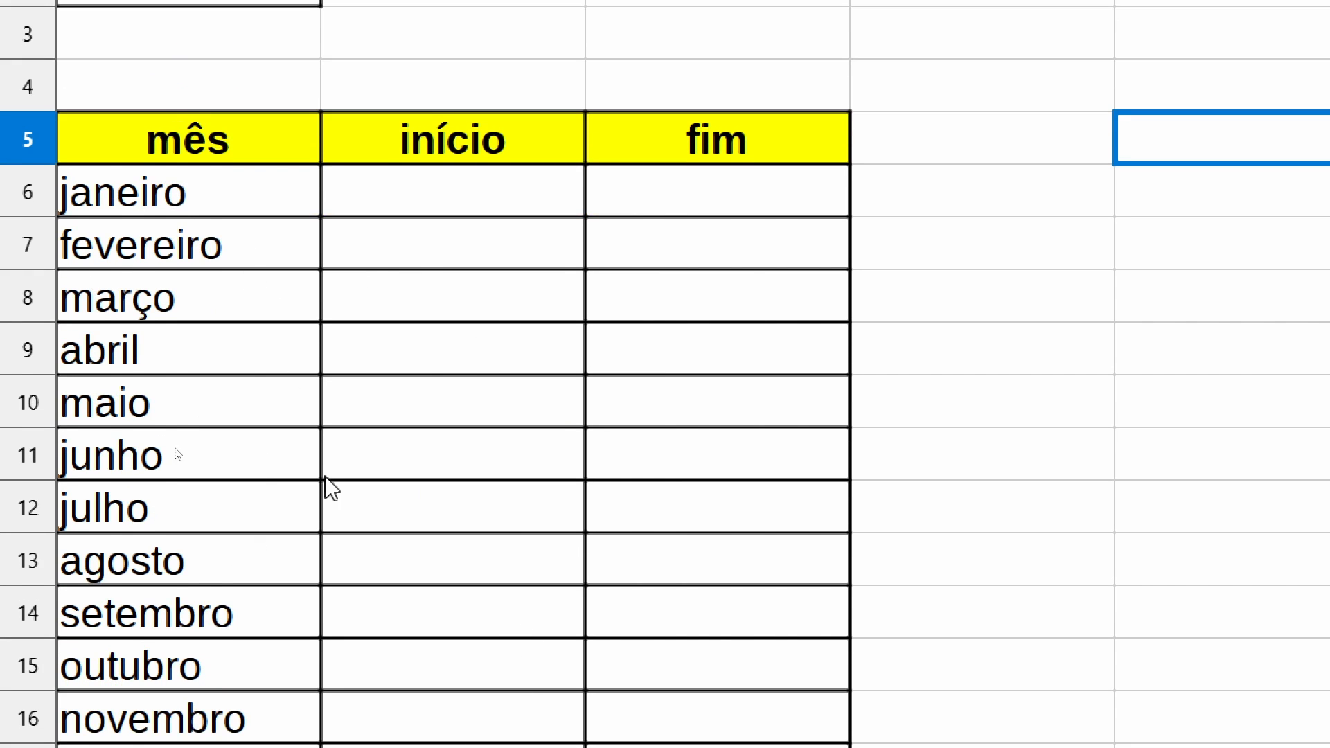
click(508, 213)
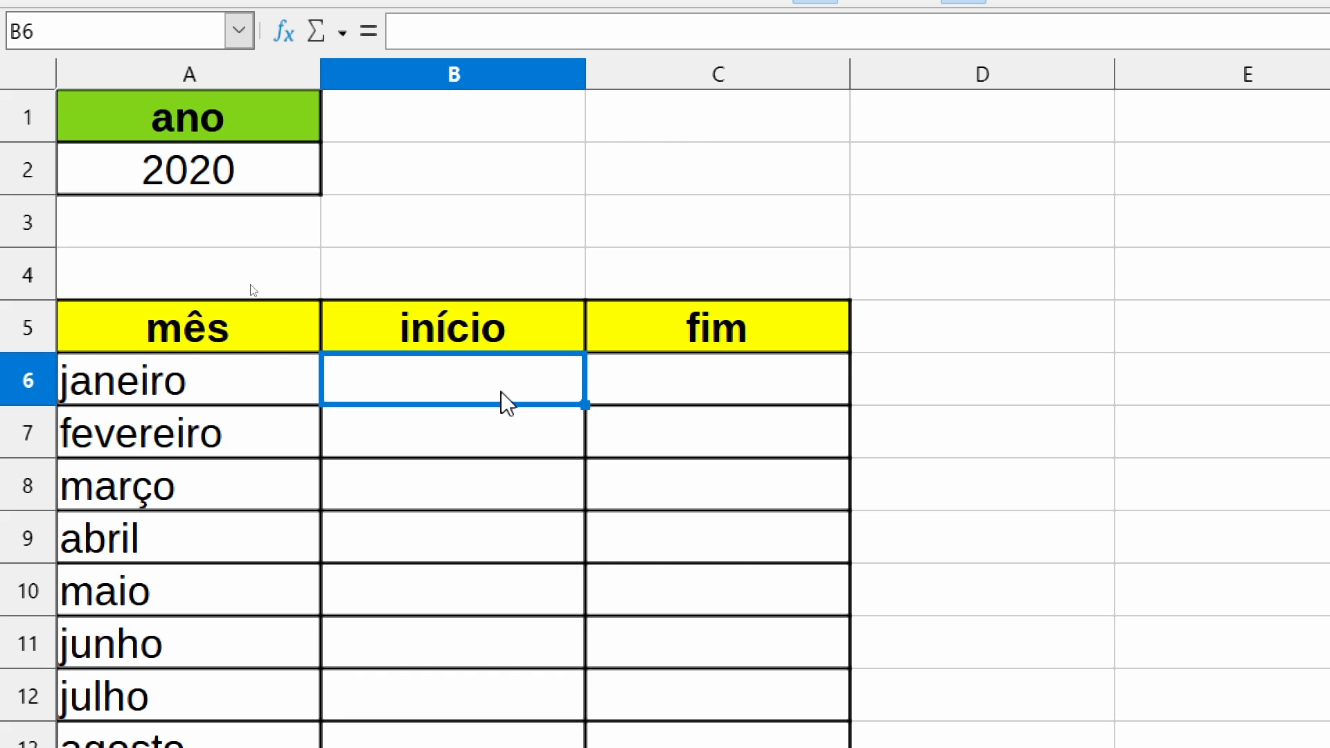
text(=)
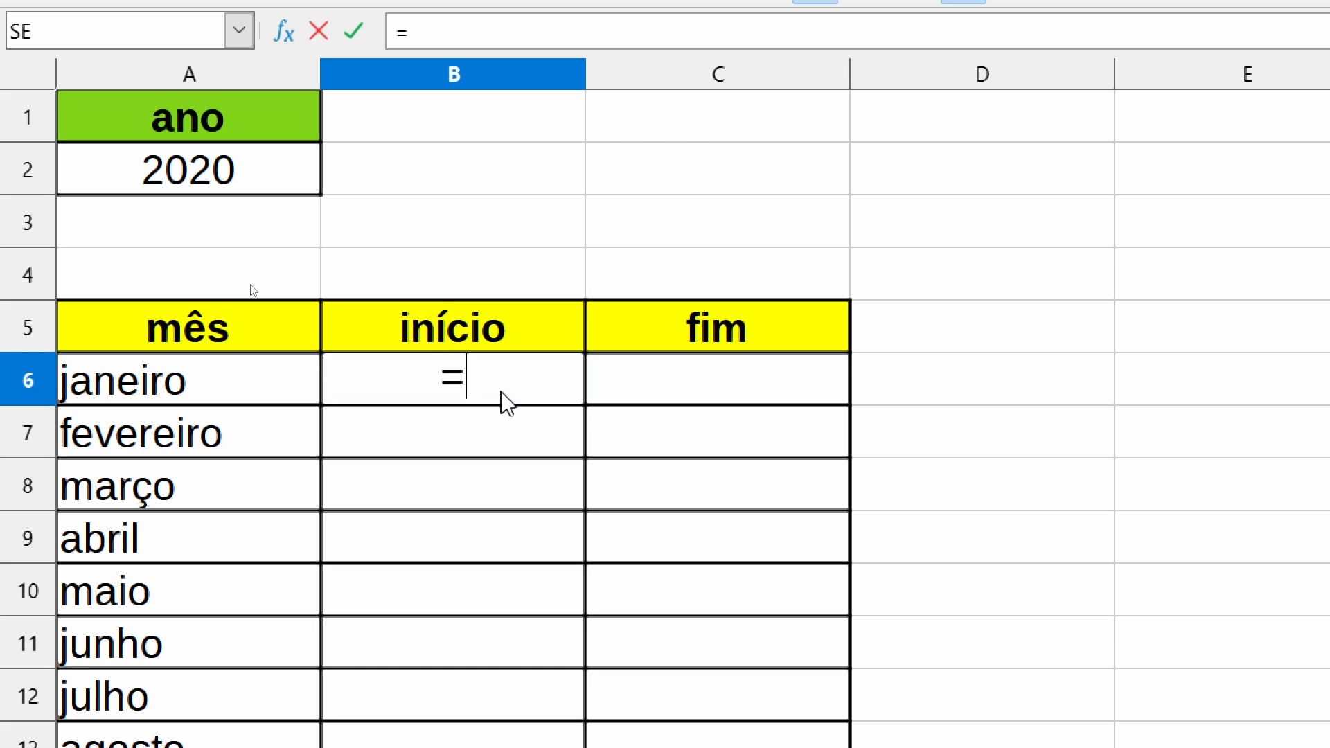
text(dat)
key(Return)
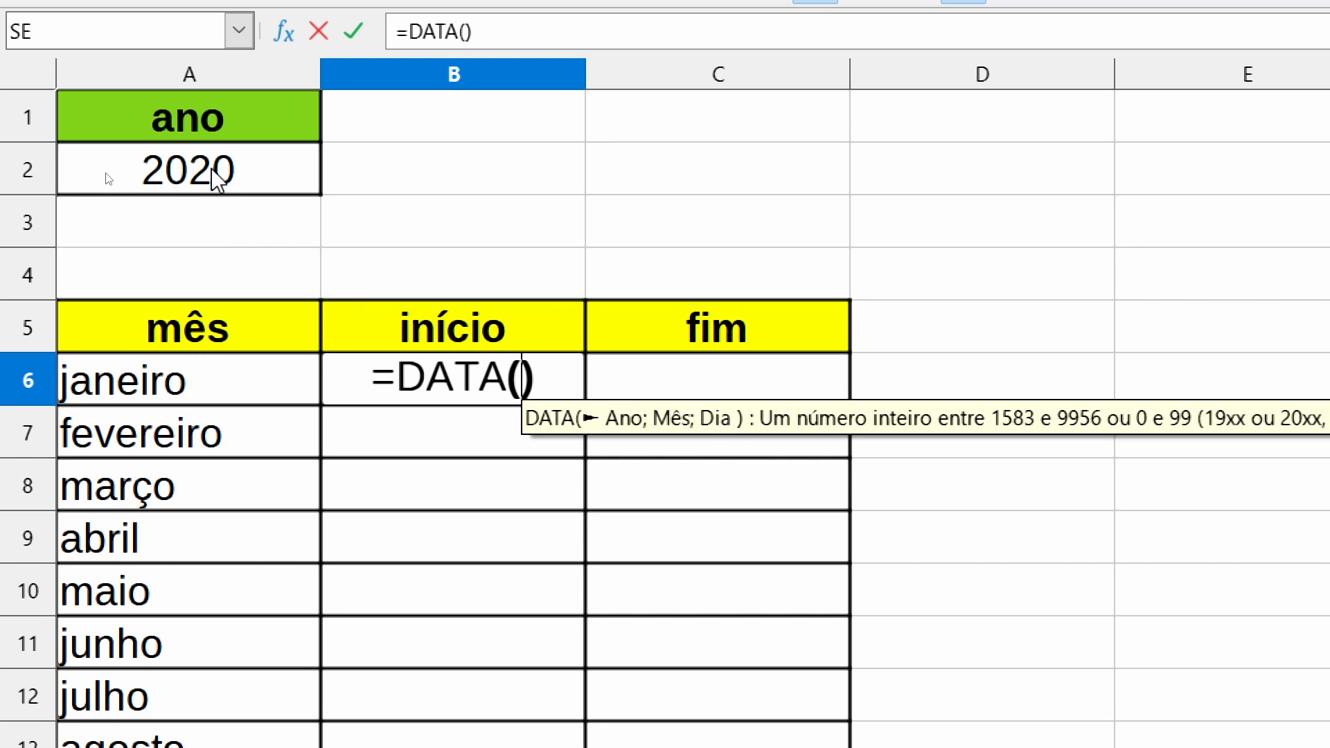
click(192, 182)
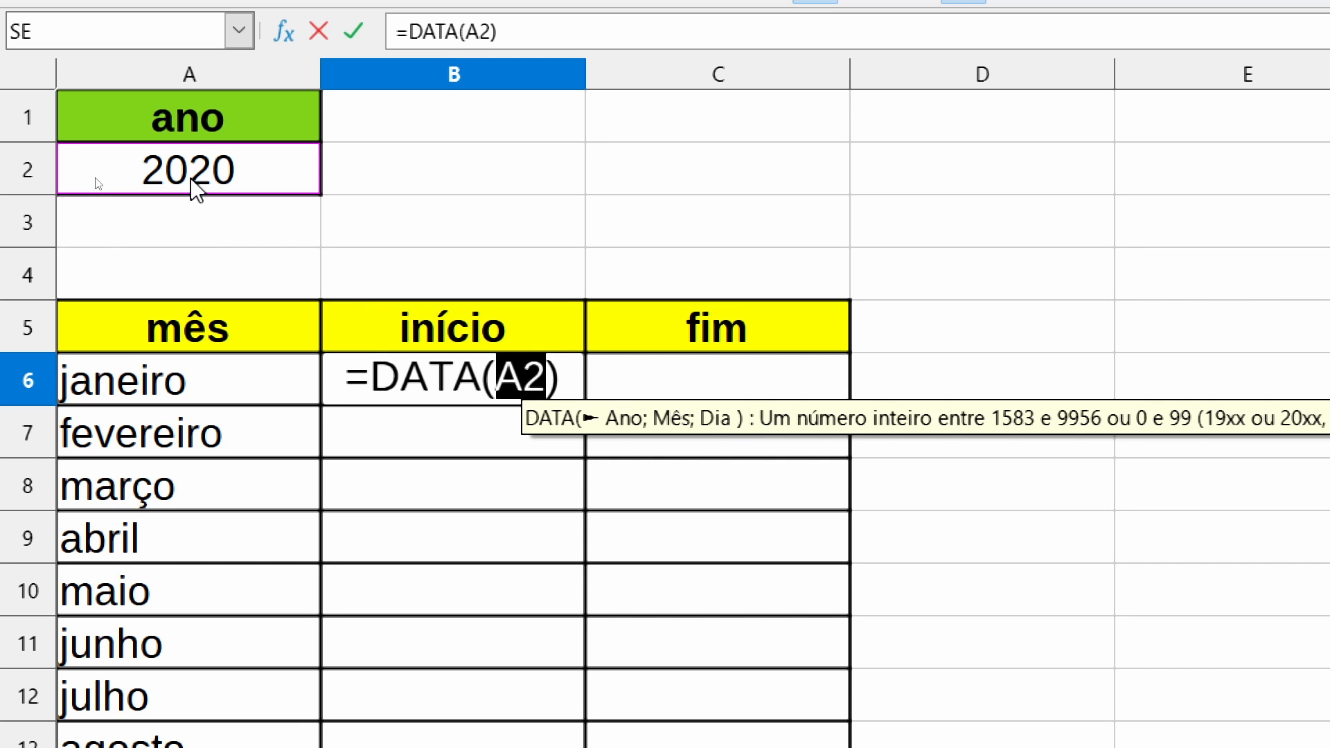
text(;)
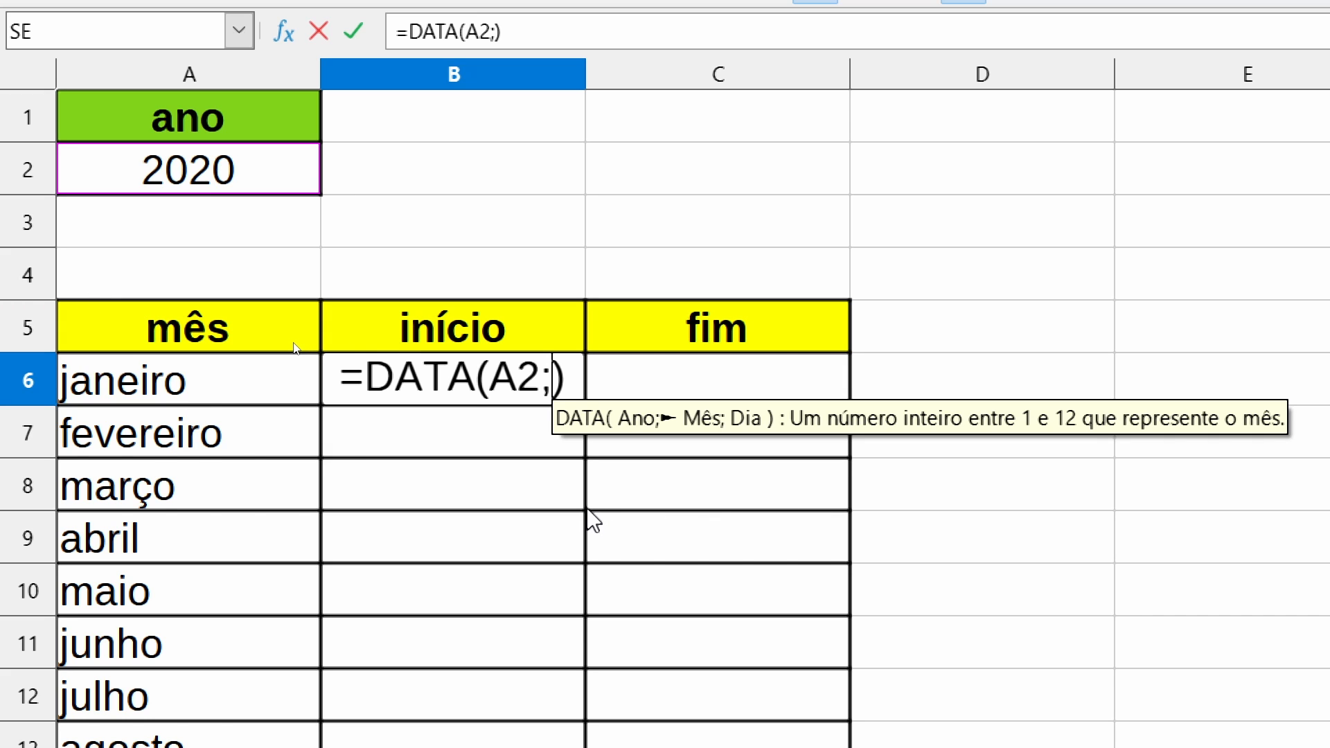
text(01;)
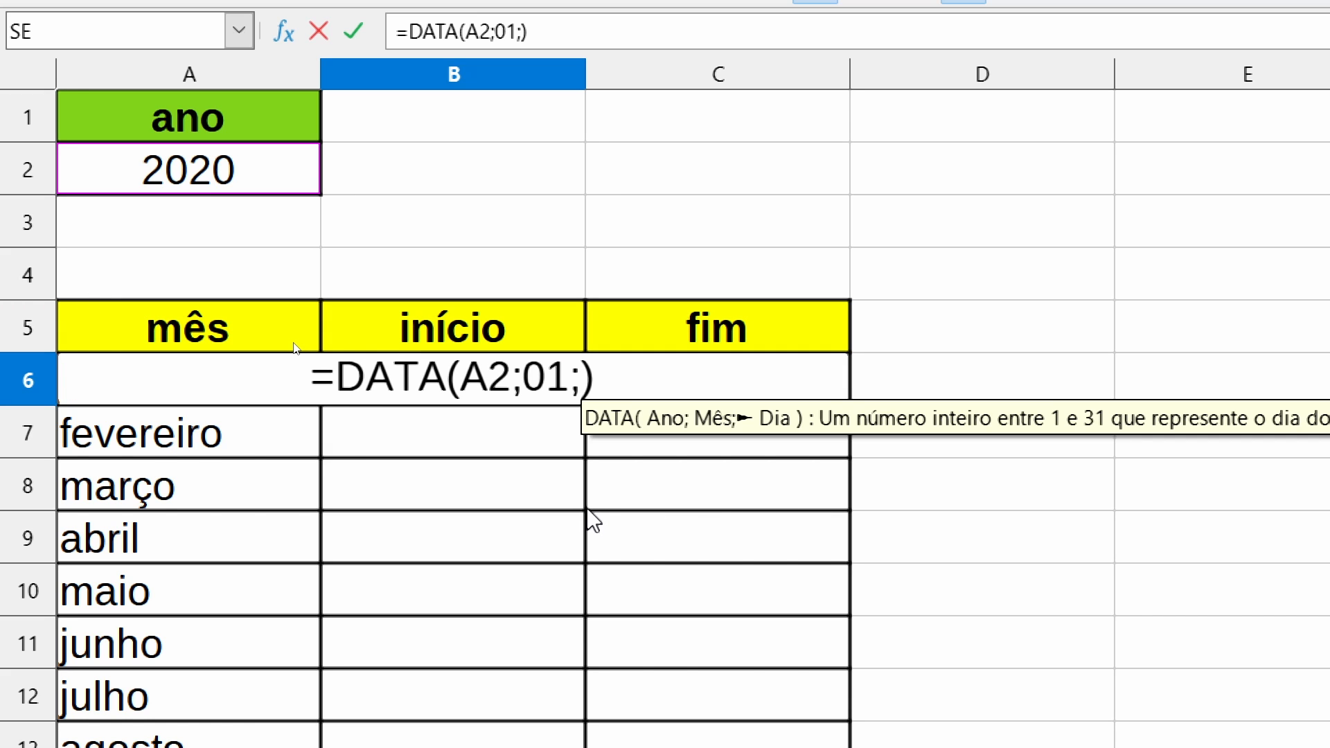
text(01)
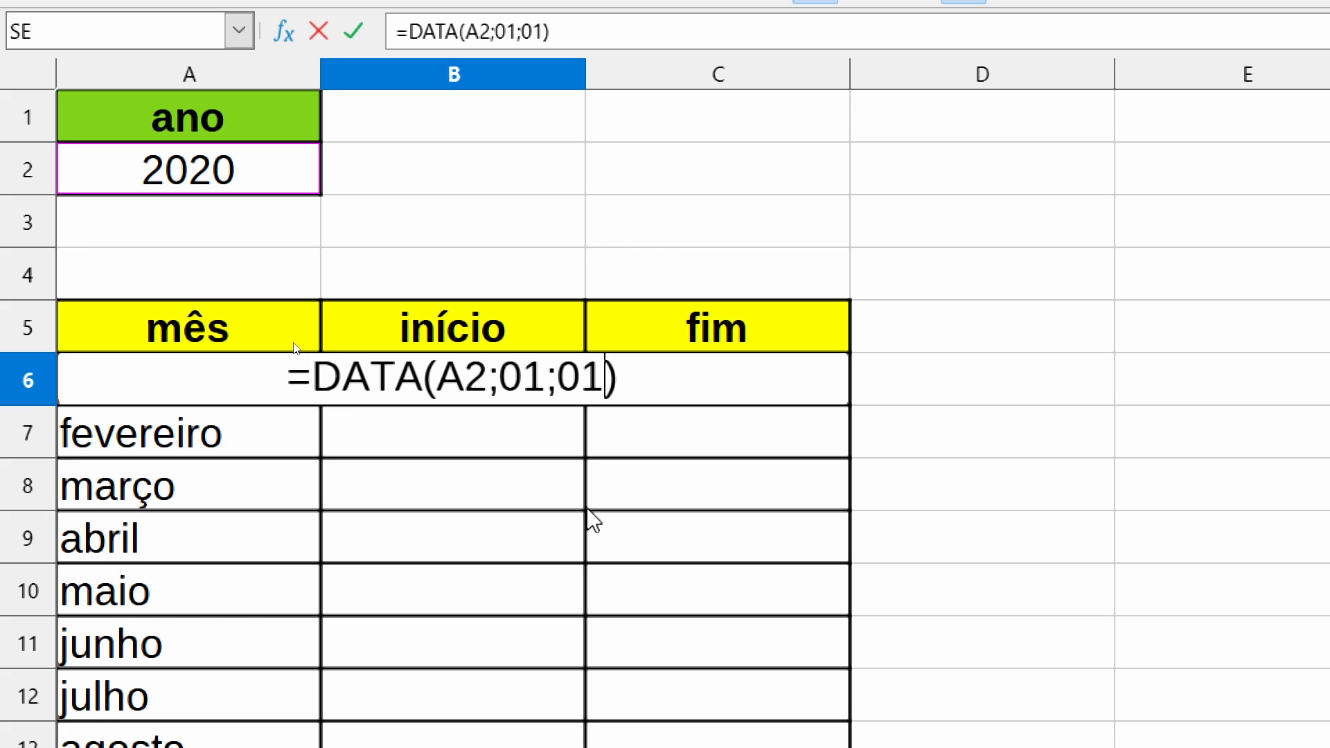
key(Return)
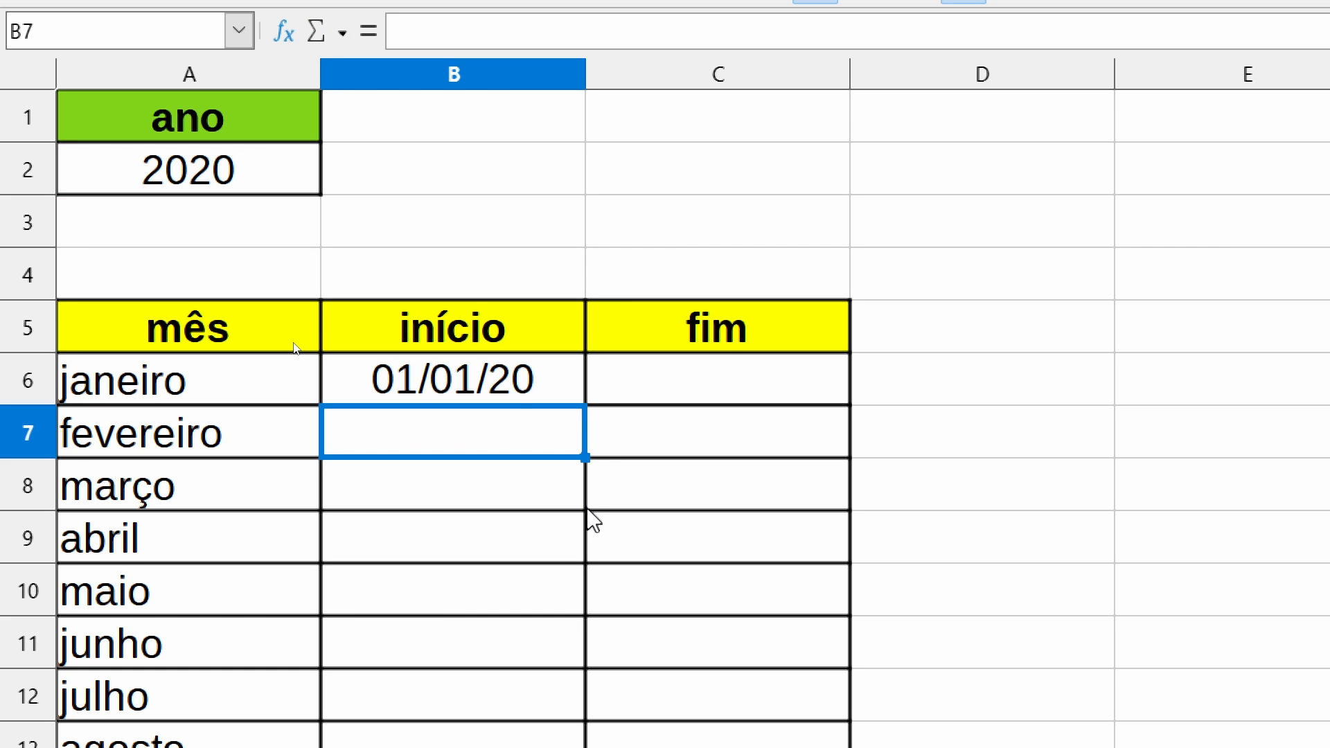
- Format the início and fim cells B6:C17 as dates with a four-digit year, DD/MM/AAAA
click(513, 395)
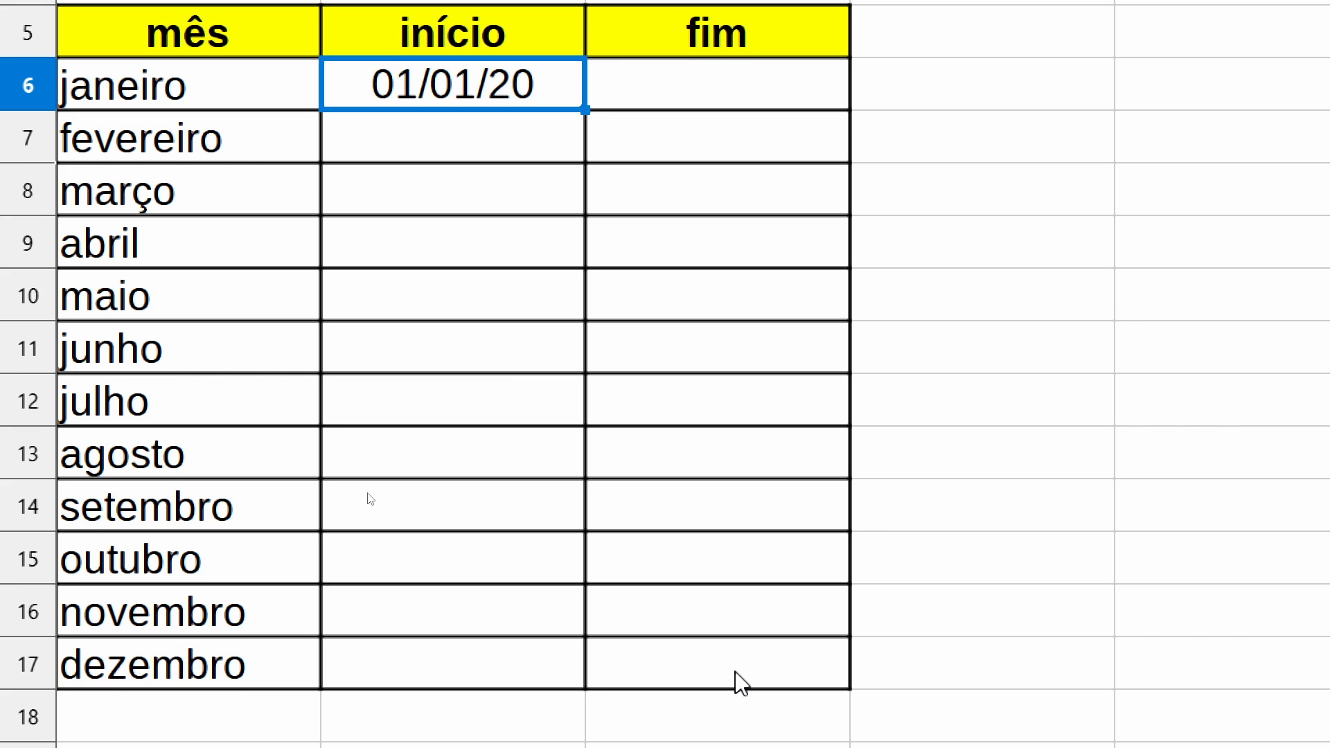
shift+click(740, 682)
key(ctrl+1)
click(1008, 318)
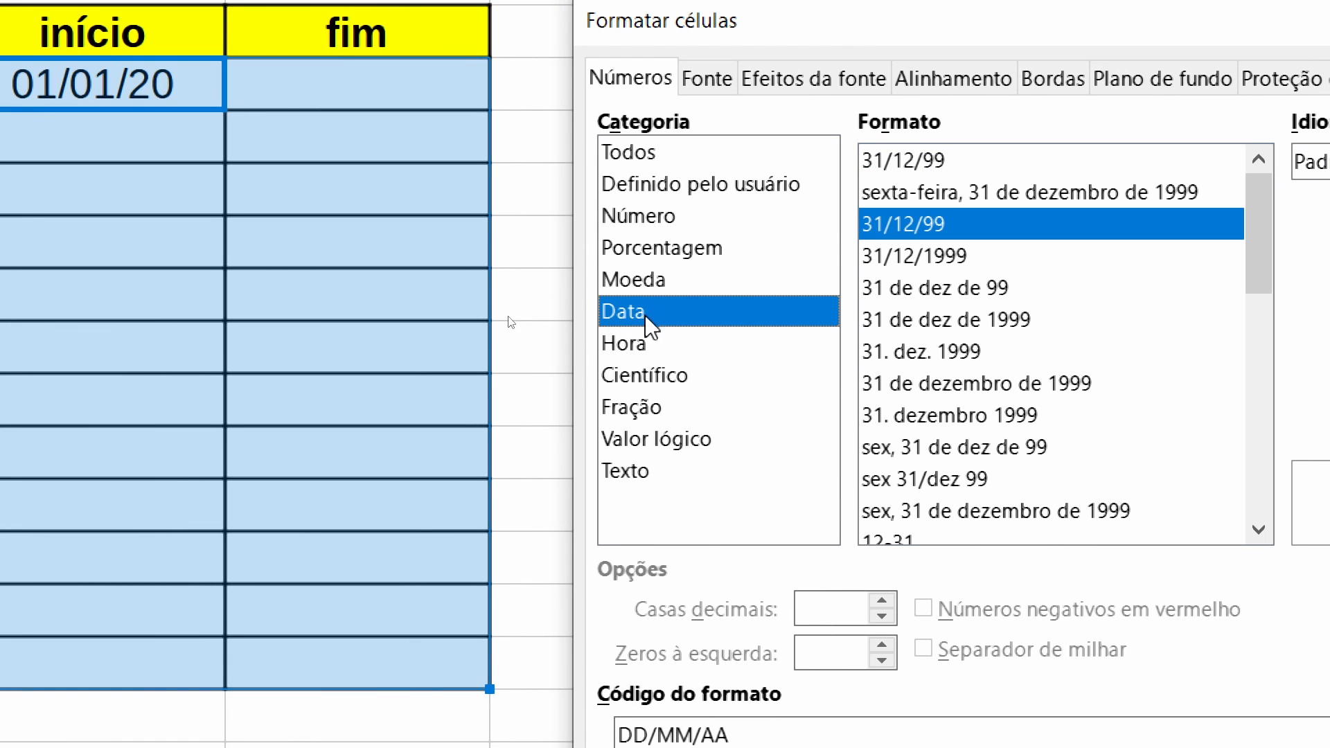
click(958, 260)
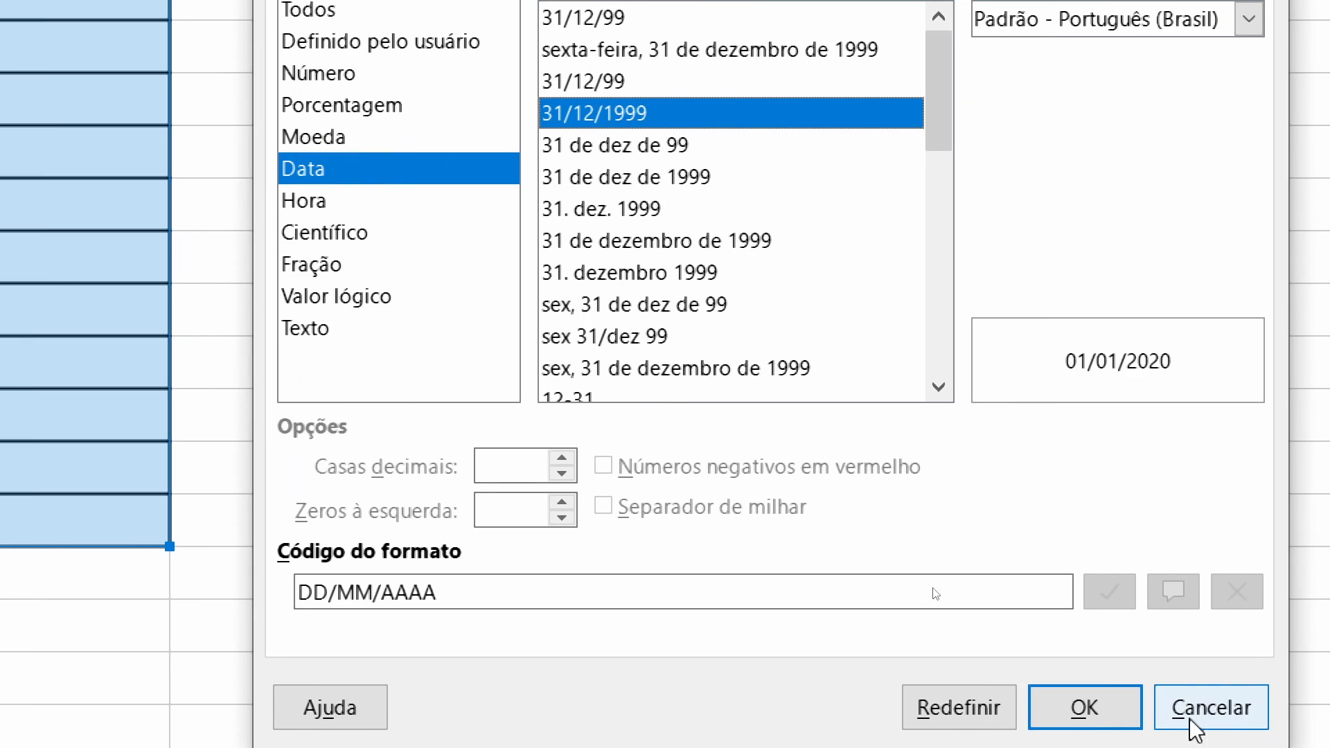
click(1100, 710)
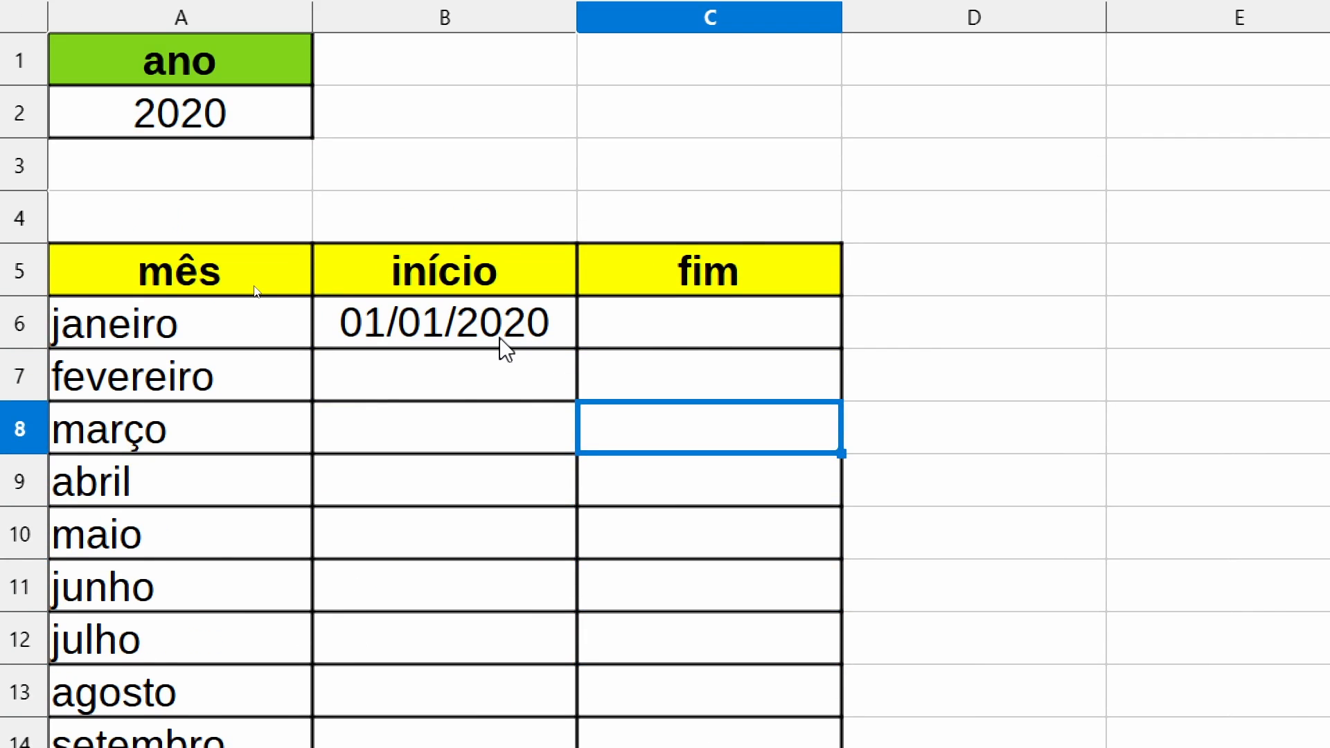
- Enter a FIMMÊS formula in C6 that returns the last day of the same month as the date in B6
click(499, 338)
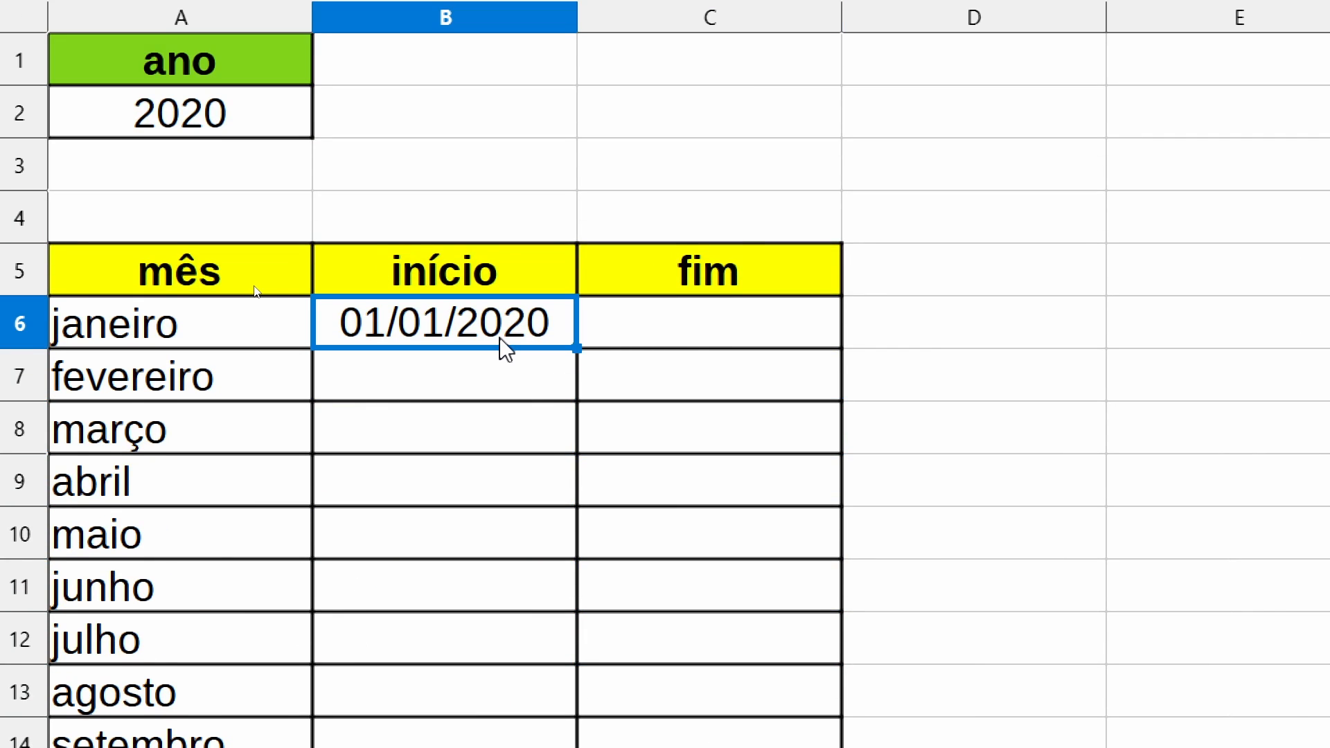
click(702, 338)
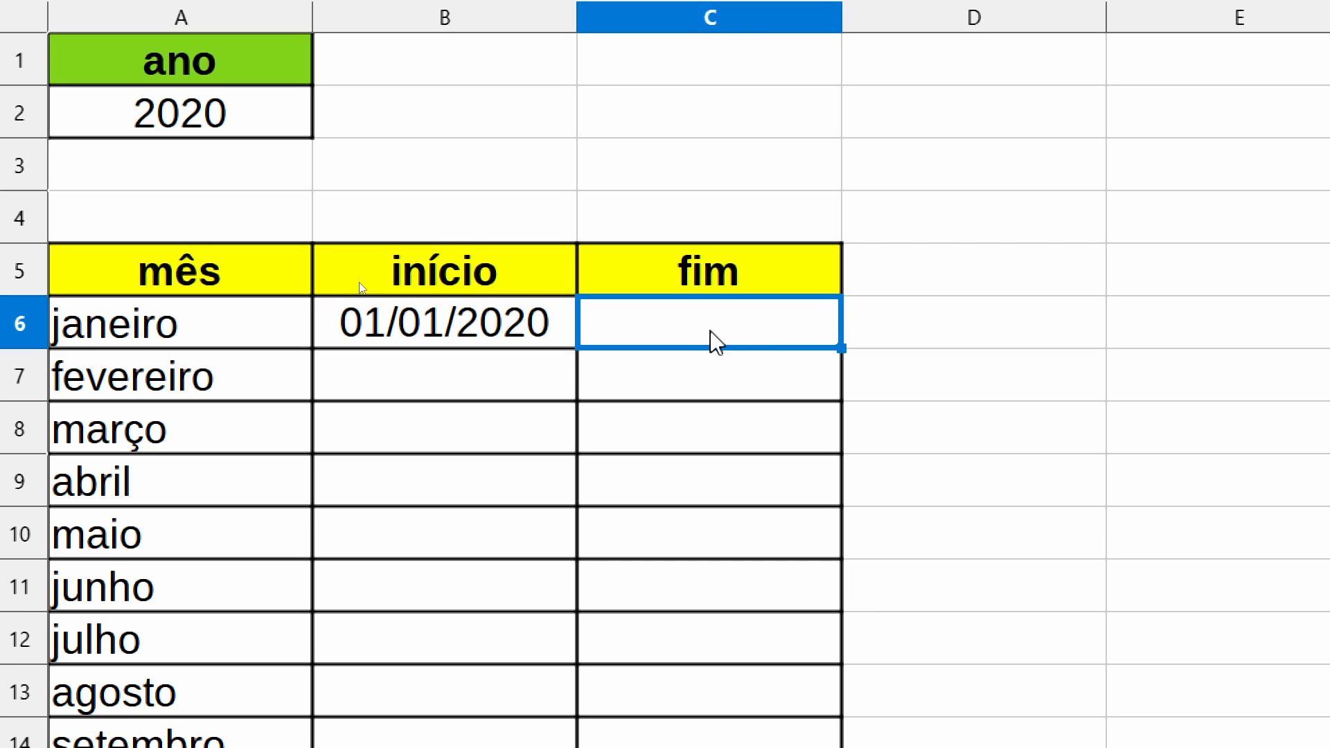
text(=)
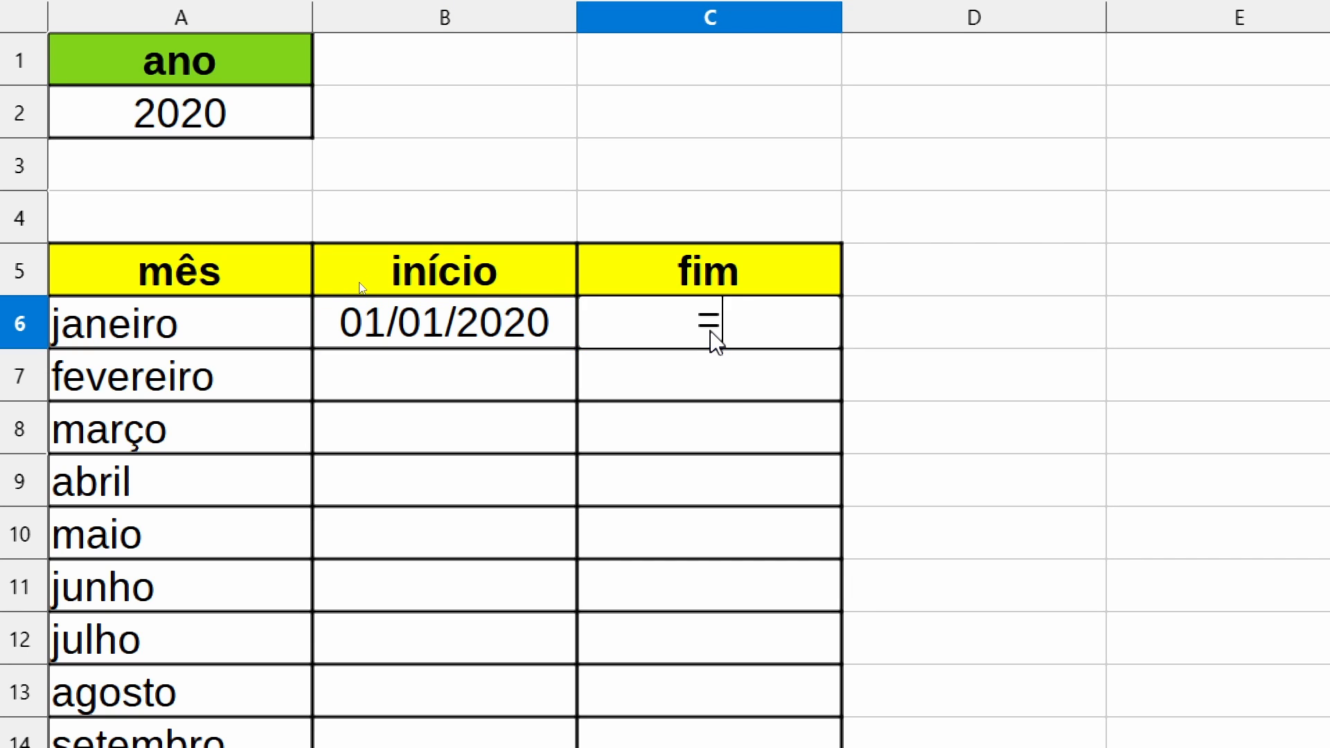
text(fim)
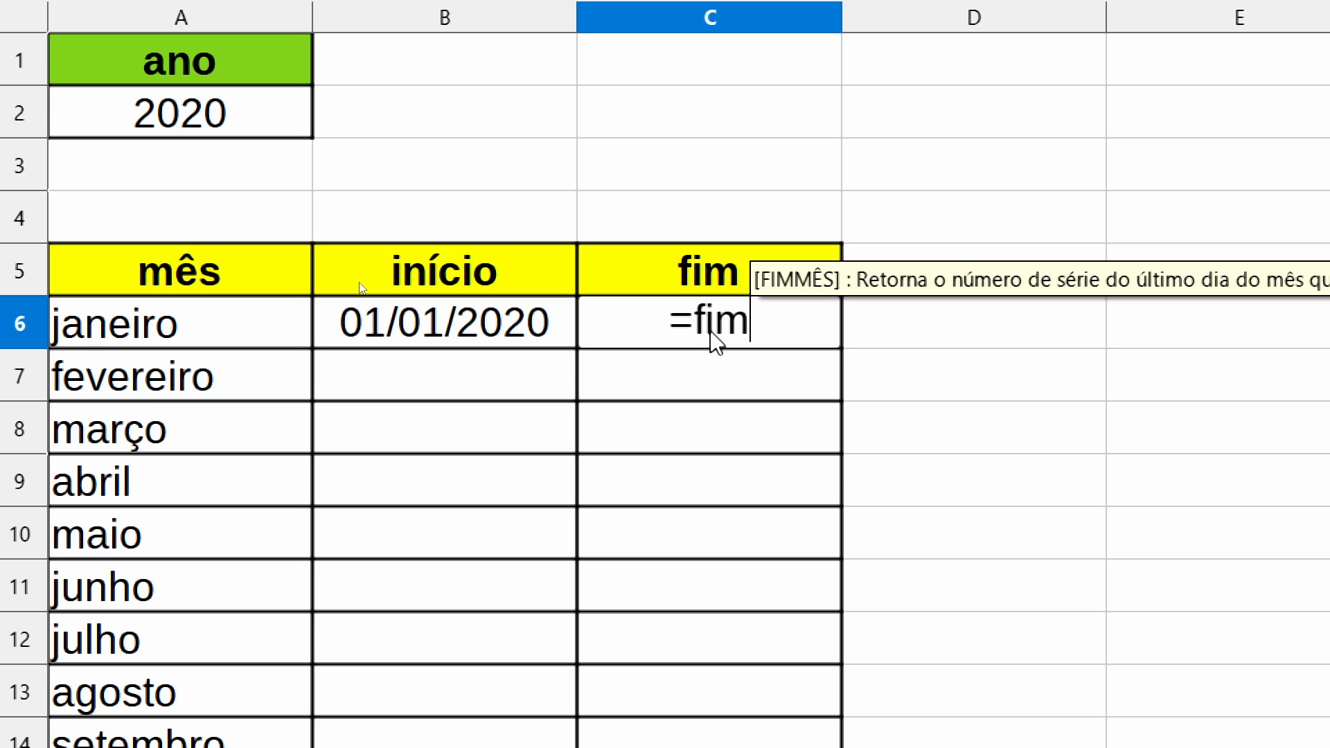
key(Return)
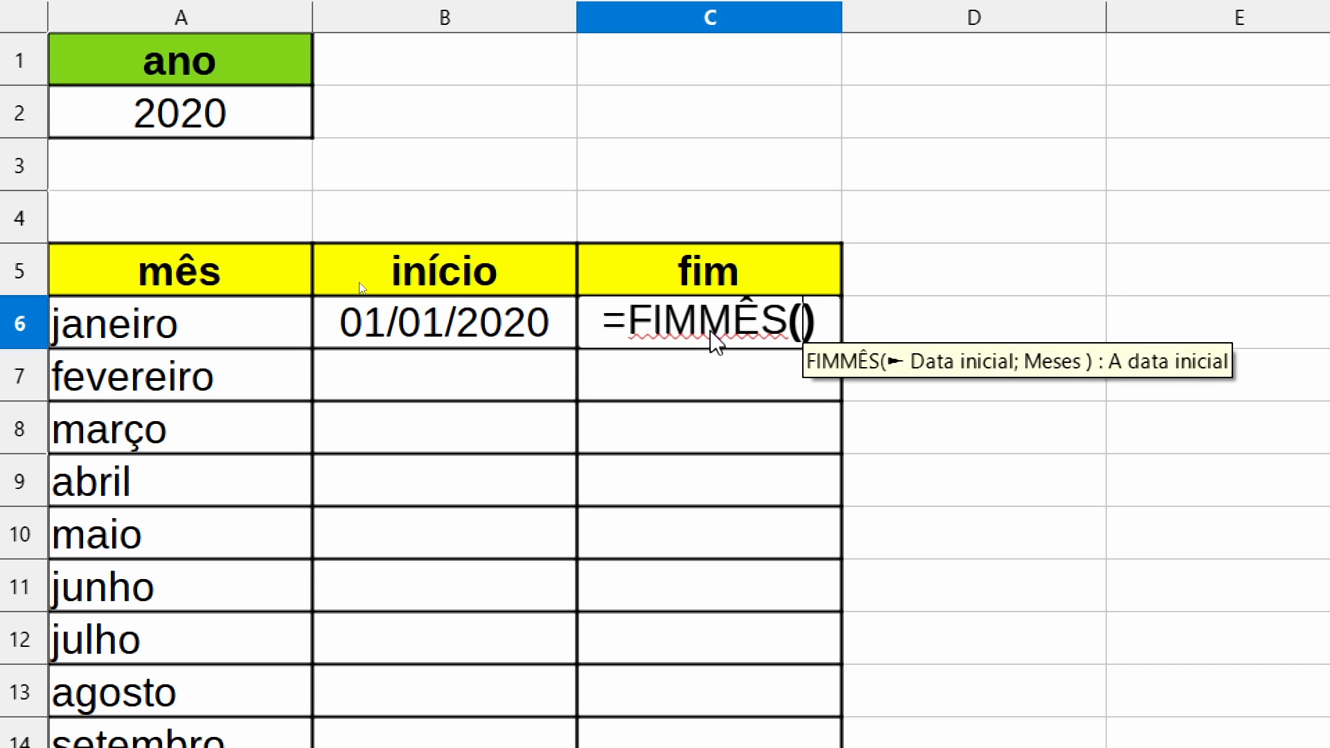
click(463, 340)
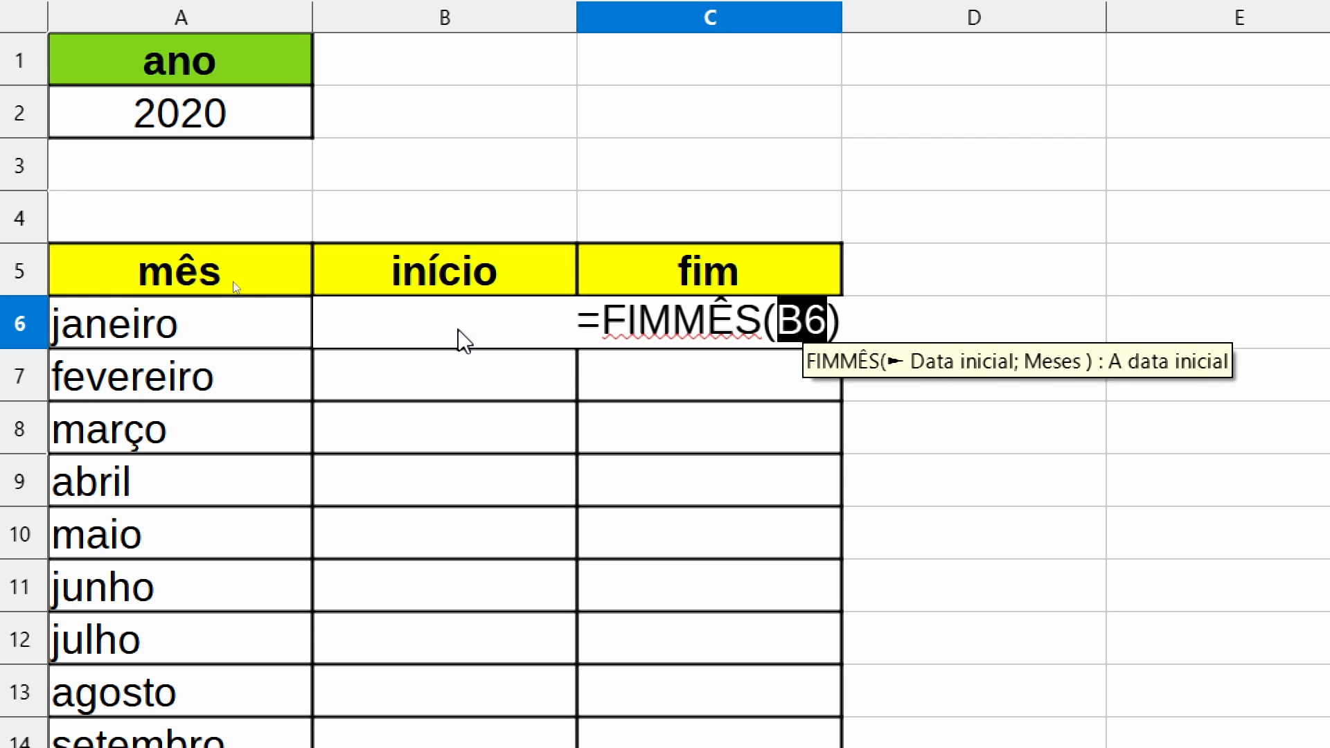
text(;)
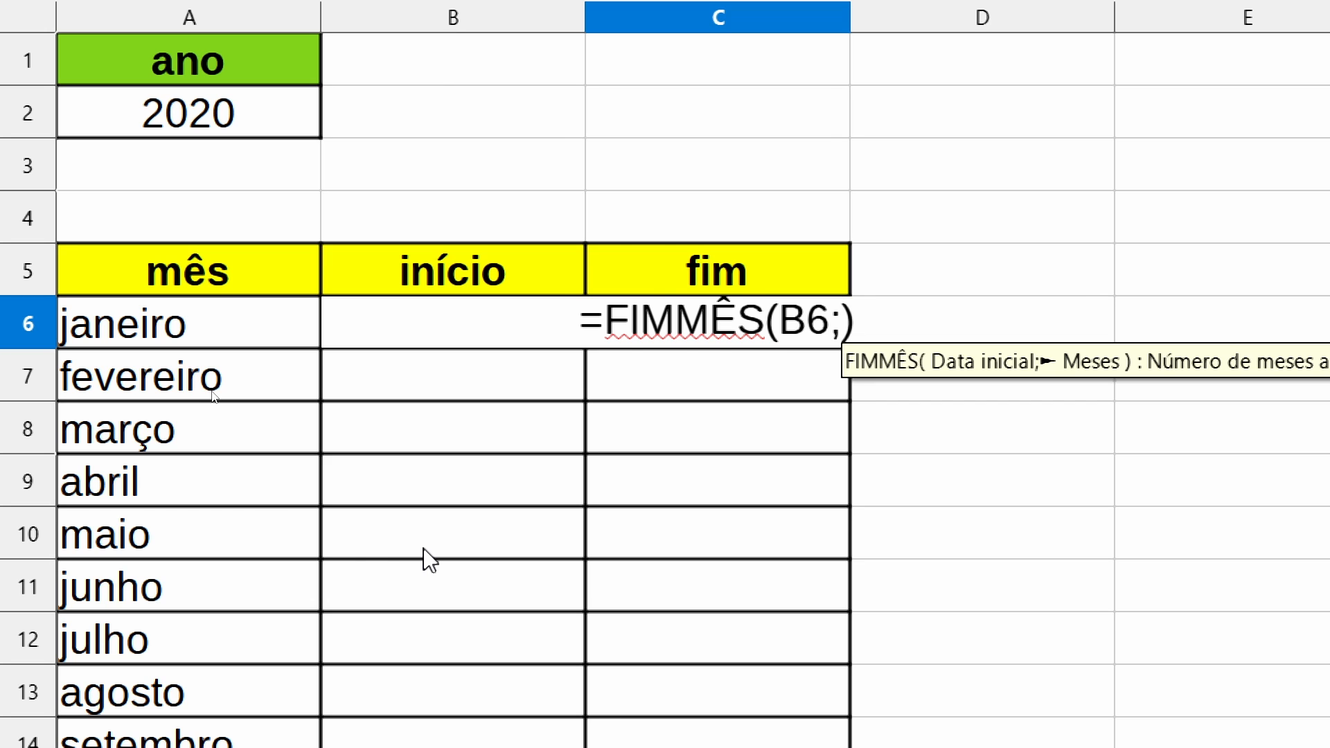
key(Return)
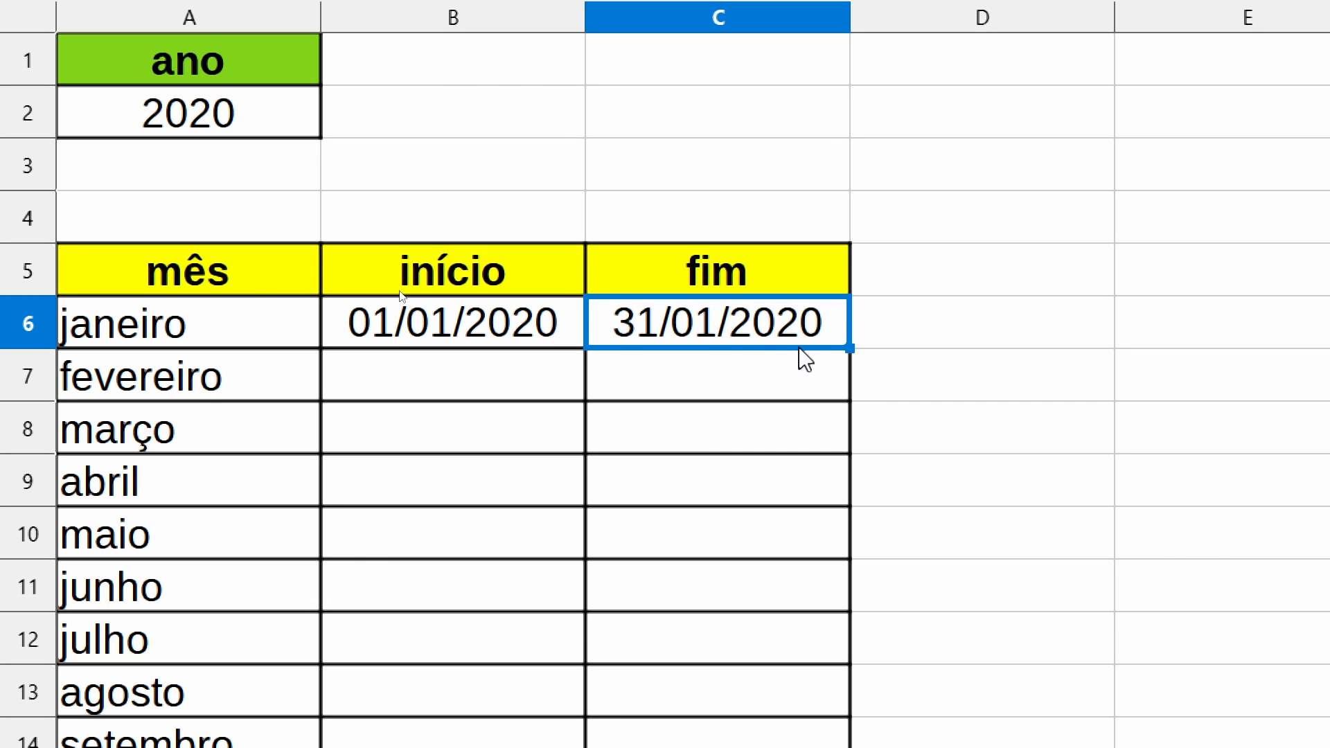
- Try a months argument of 1 in the FIMMÊS formula in C6, and undo that change
key(F2)
key(Left)
key(BackSpace)
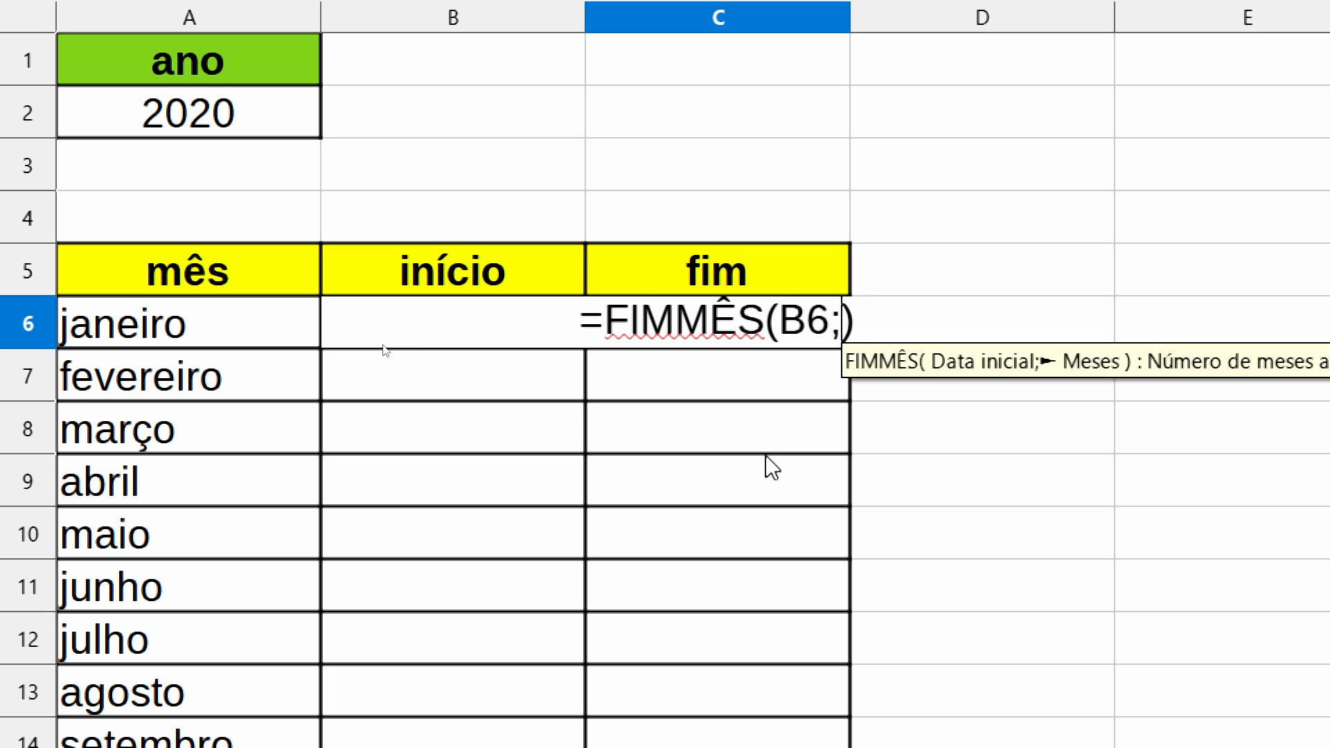
text(1)
key(Return)
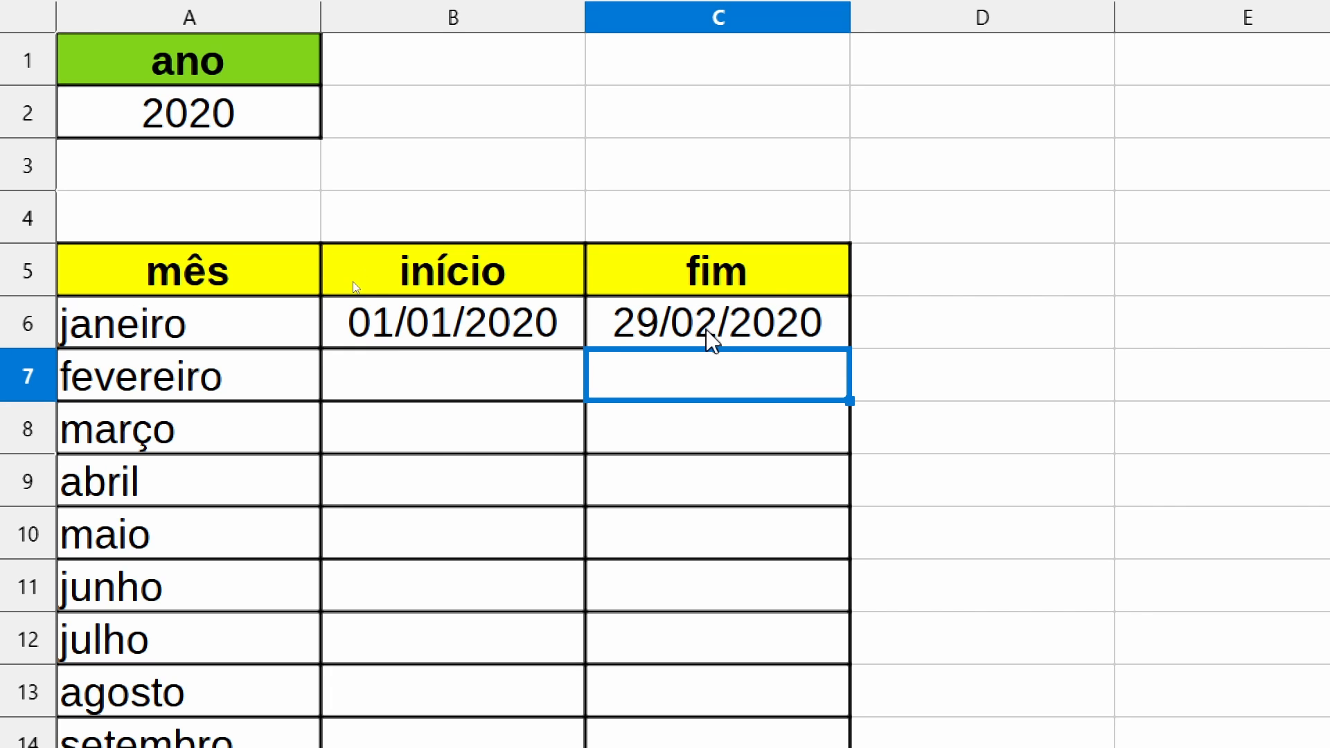
key(ctrl+z)
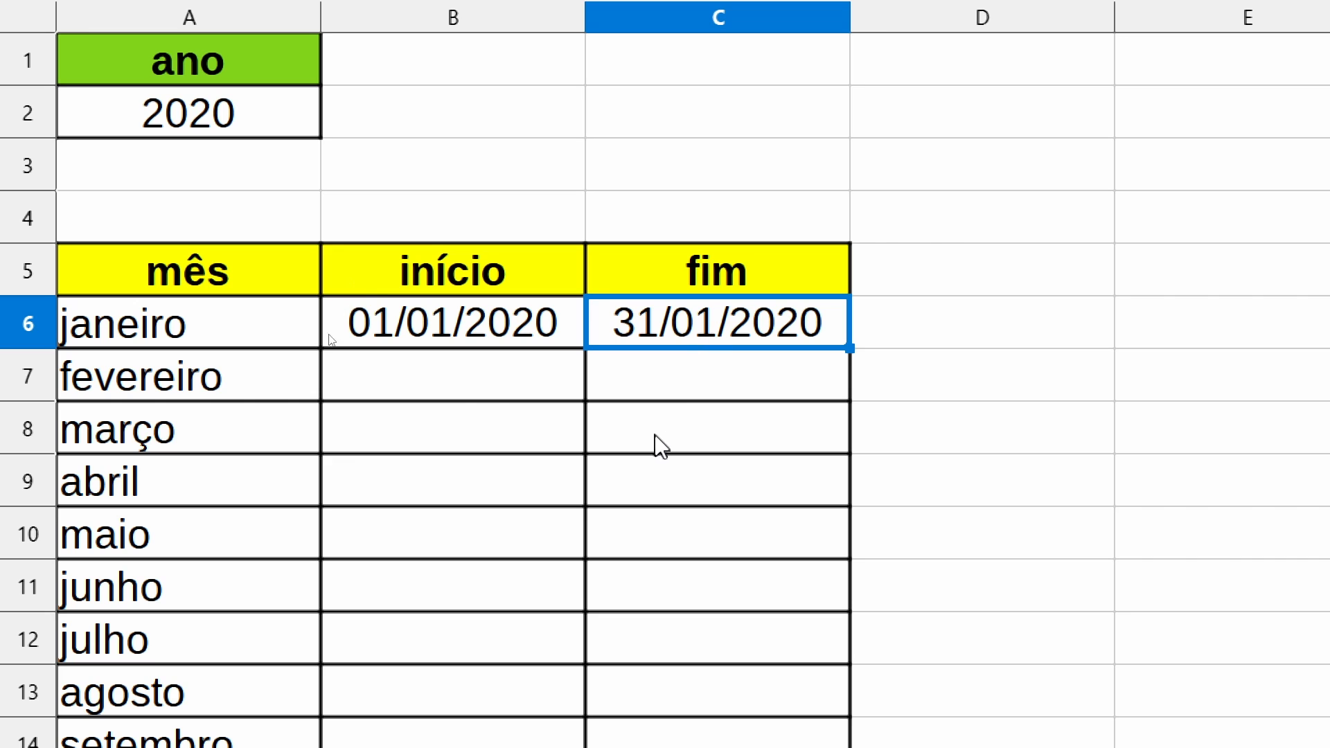
- Enter =C6+1 in B7 so fevereiro's início date is the day after janeiro's fim date
click(449, 385)
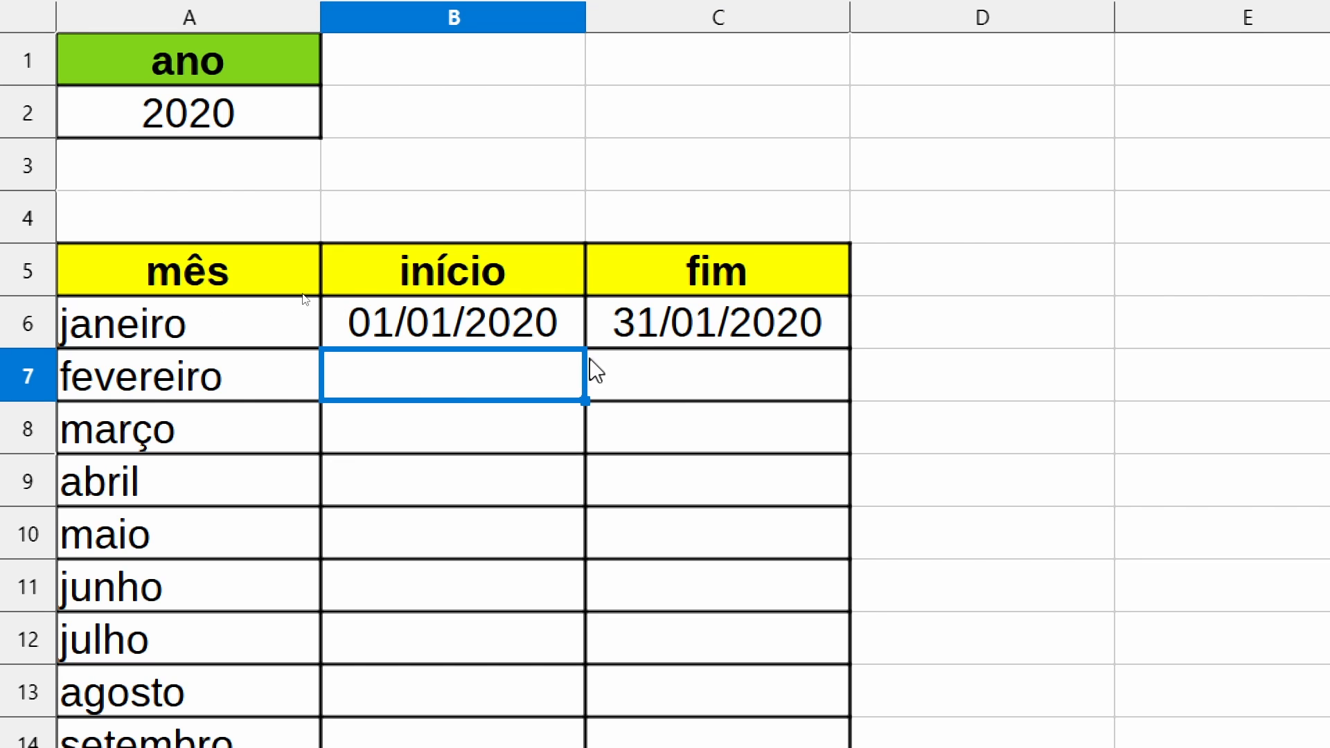
click(677, 322)
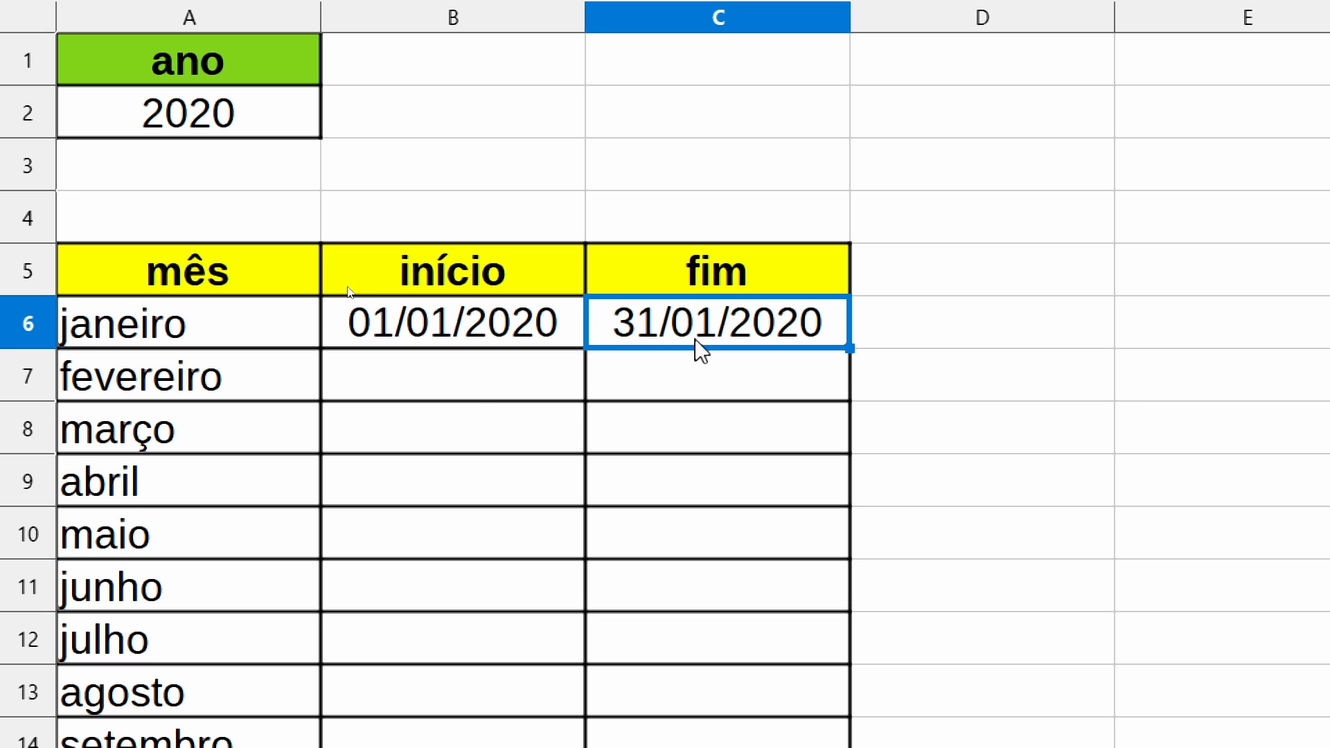
click(478, 395)
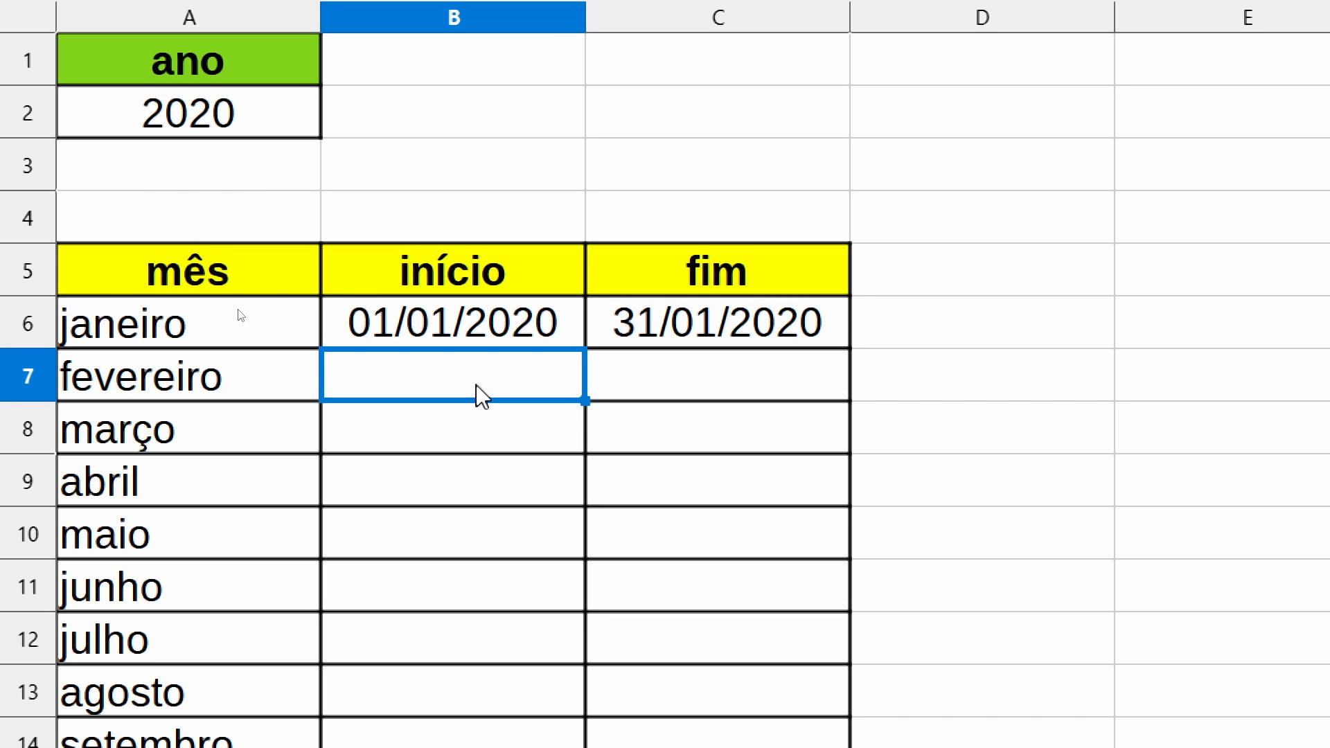
text(=)
click(707, 322)
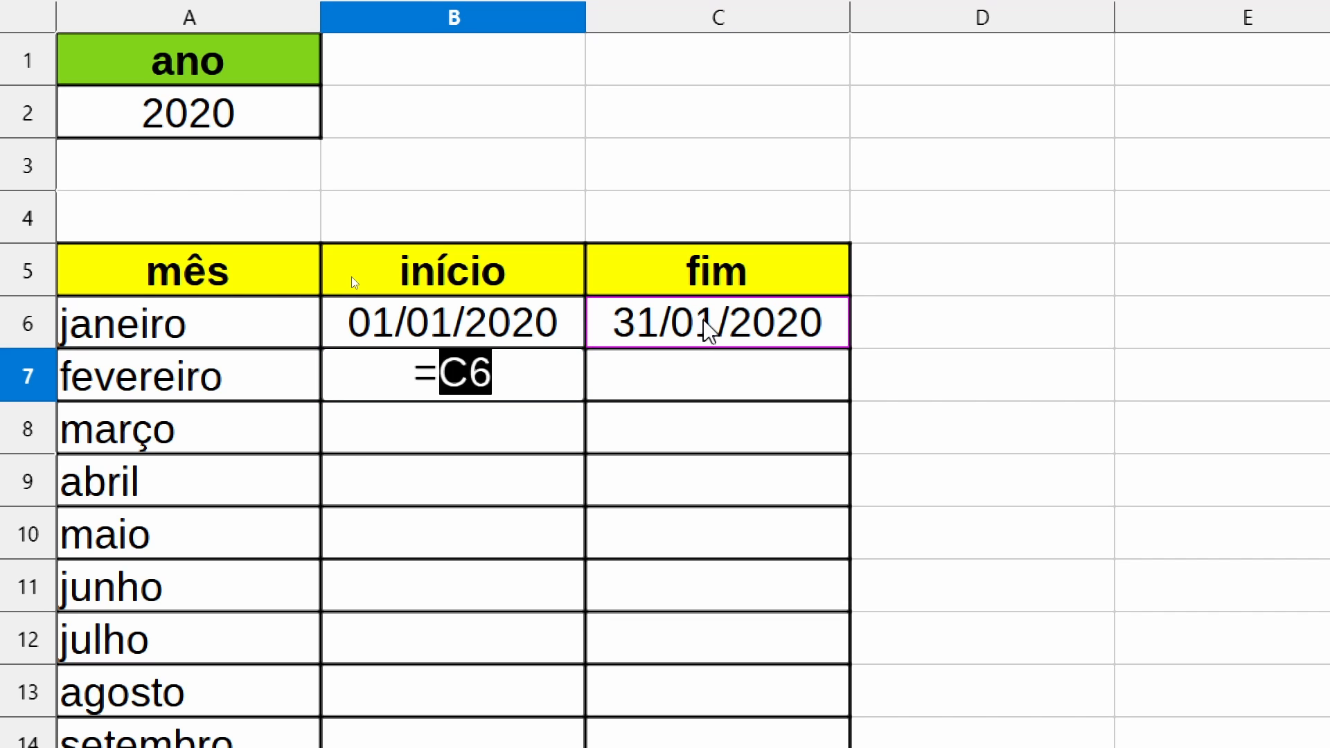
text(+1)
key(Return)
- Copy the FIMMÊS formula from C6 into C7 for fevereiro's fim date
click(717, 376)
click(754, 320)
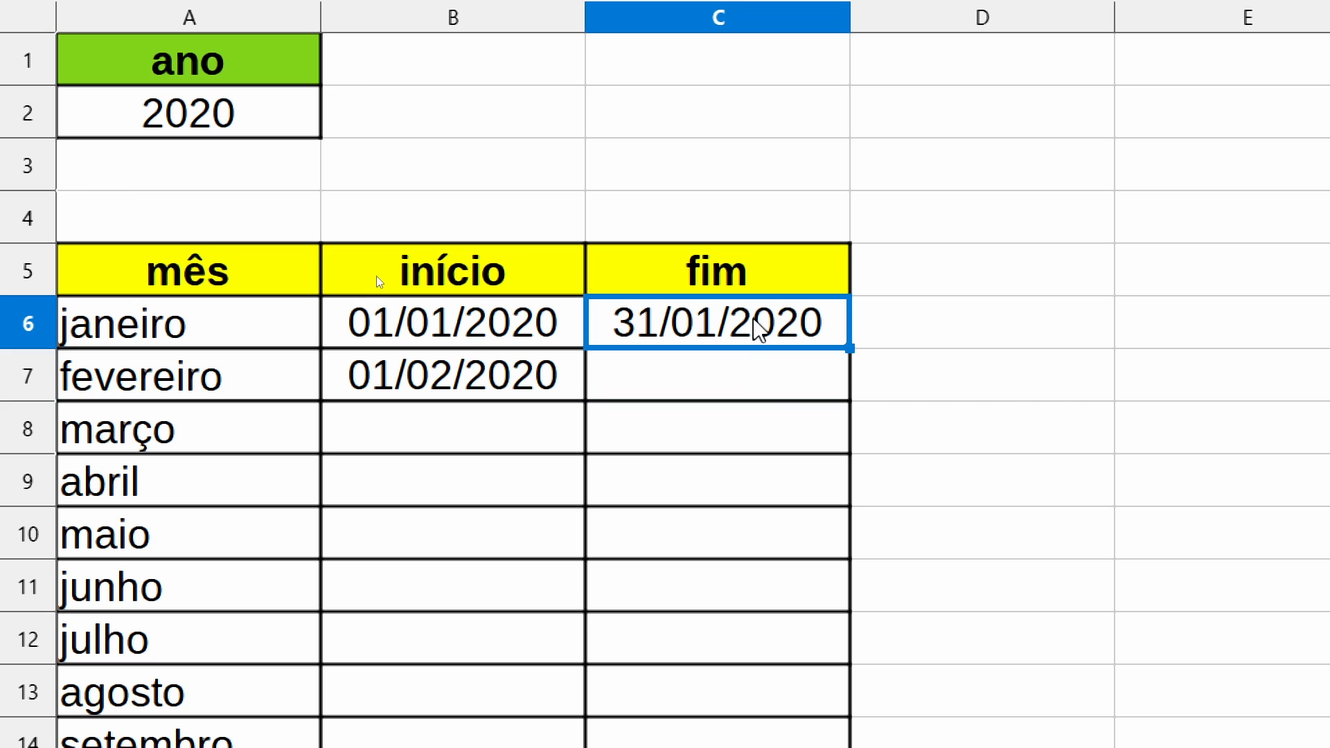
double_click(755, 323)
key(Return)
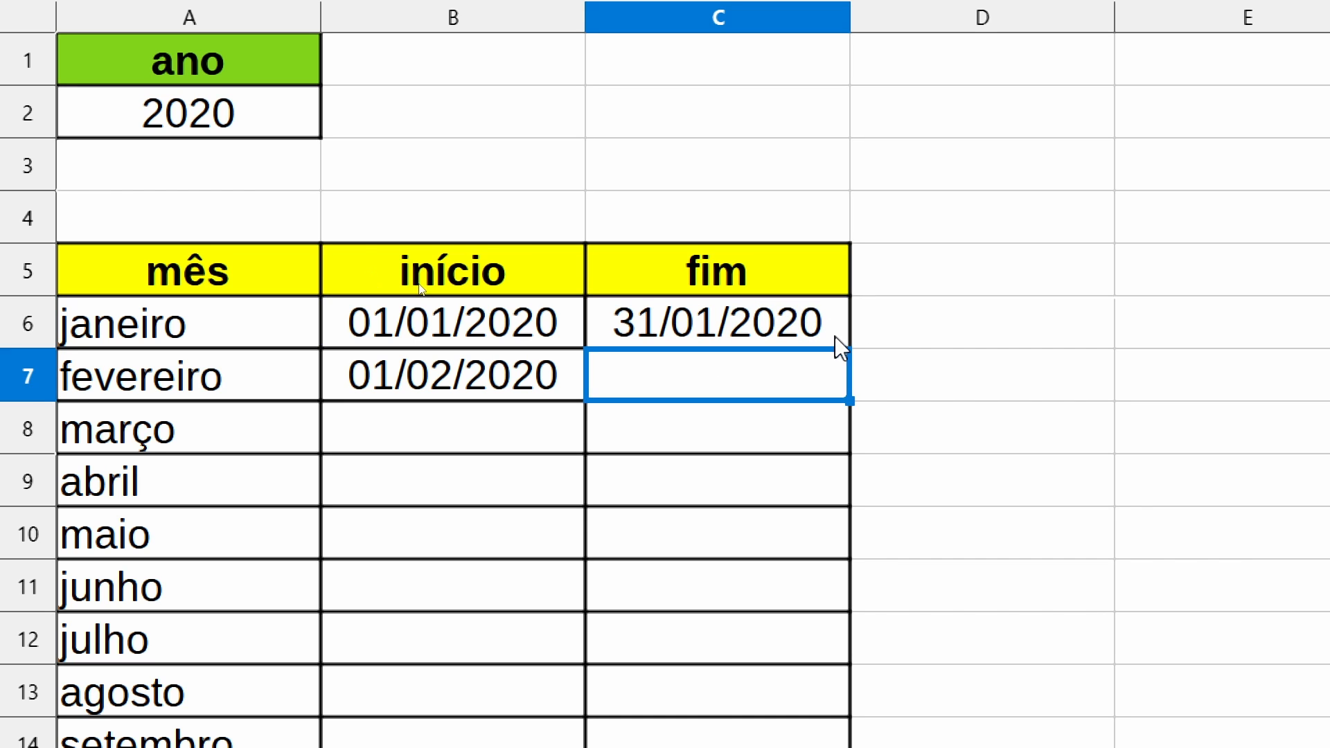
click(840, 345)
drag(854, 343, 839, 390)
click(755, 478)
- Fill the fevereiro início and fim formulas in B7:C7 down to dezembro in row 17
drag(465, 396, 693, 378)
scroll(885, 404, down, 2)
drag(848, 162, 785, 679)
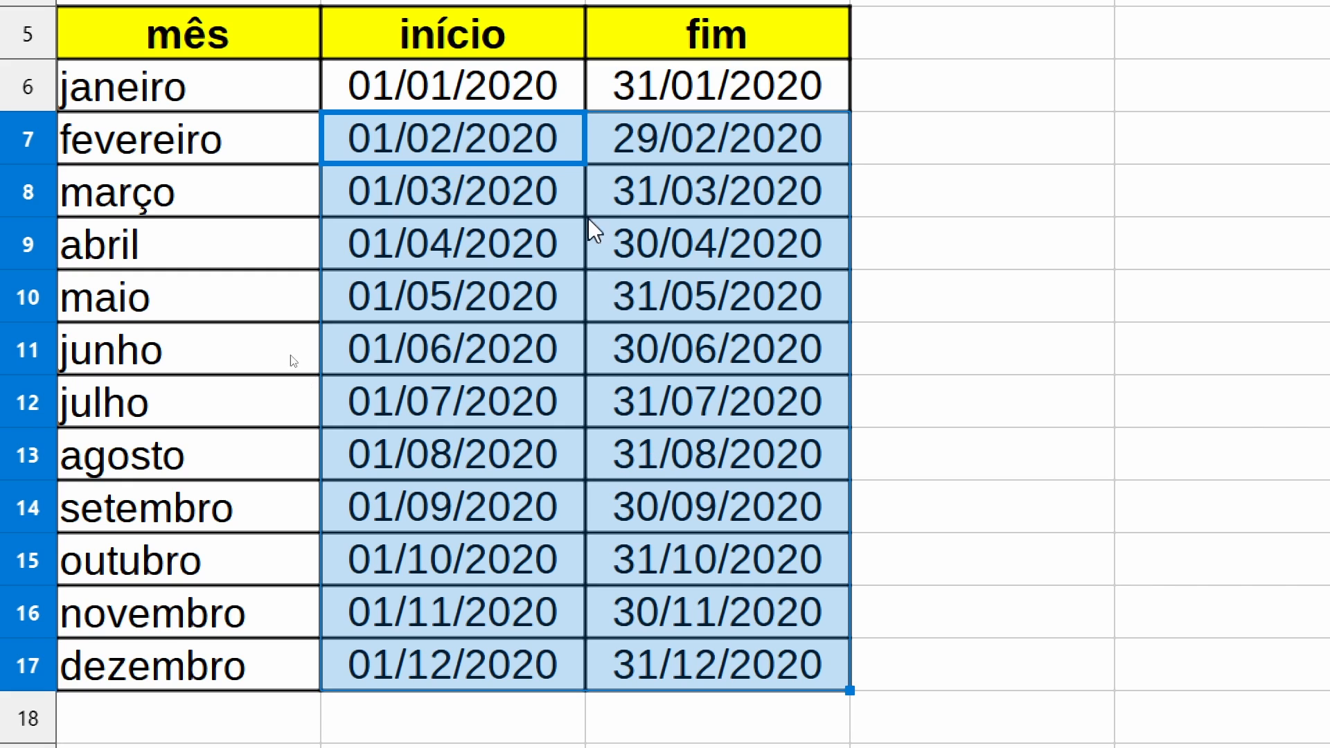
- Set the year in A2 to 2021 and check fevereiro's fim date in C7
scroll(604, 39, up, 1)
click(185, 58)
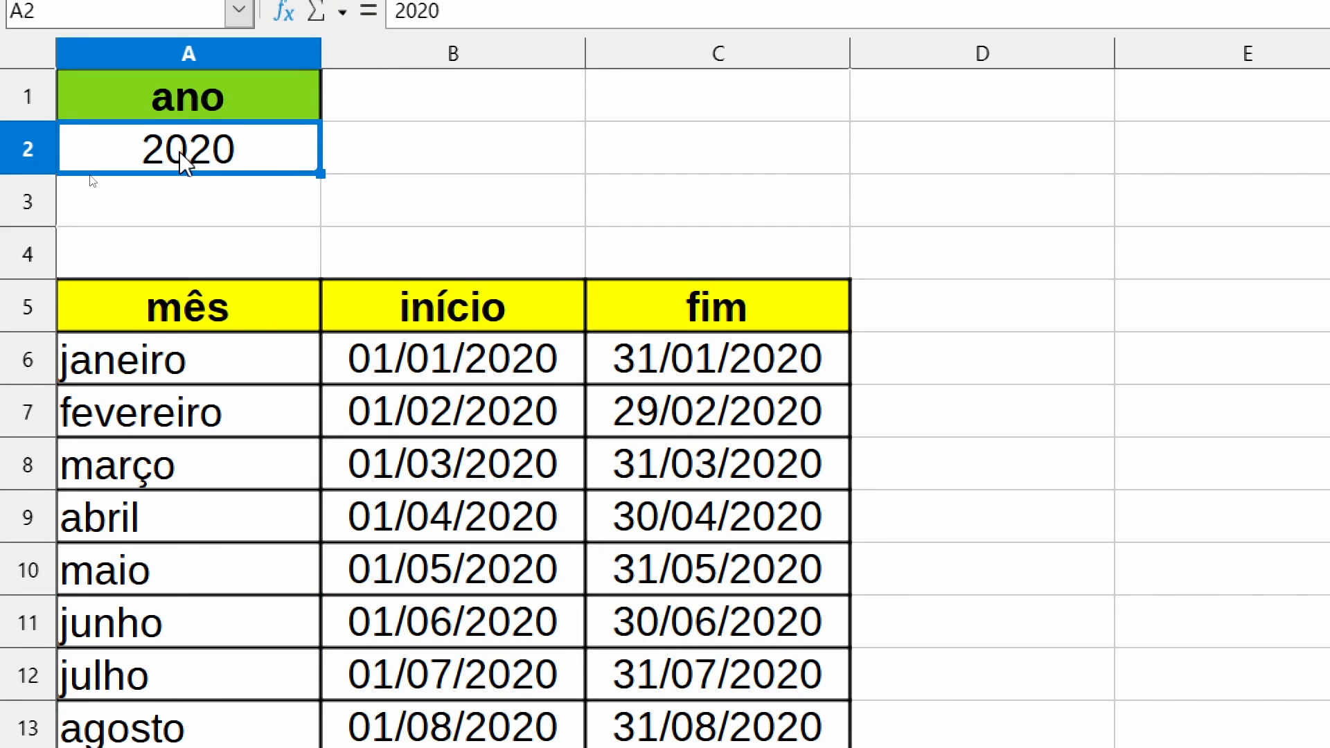
text(2021)
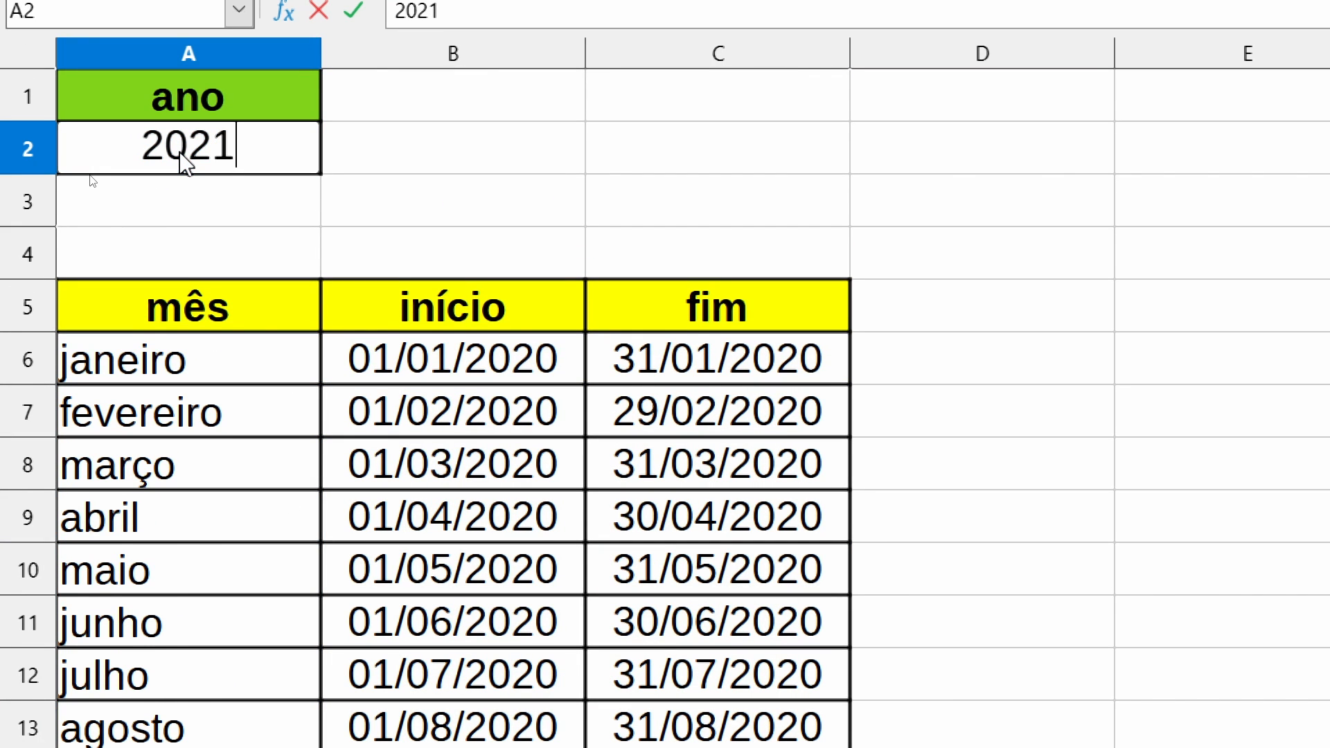
key(Return)
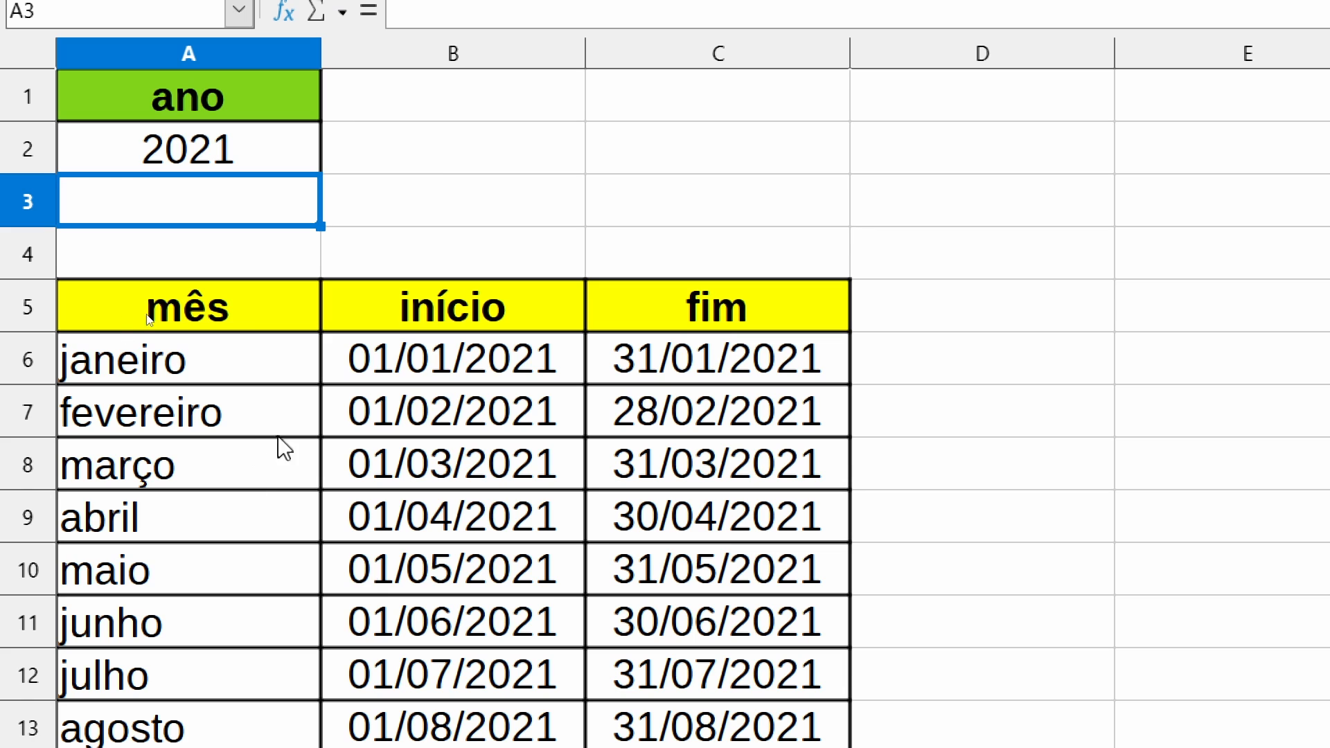
click(669, 425)
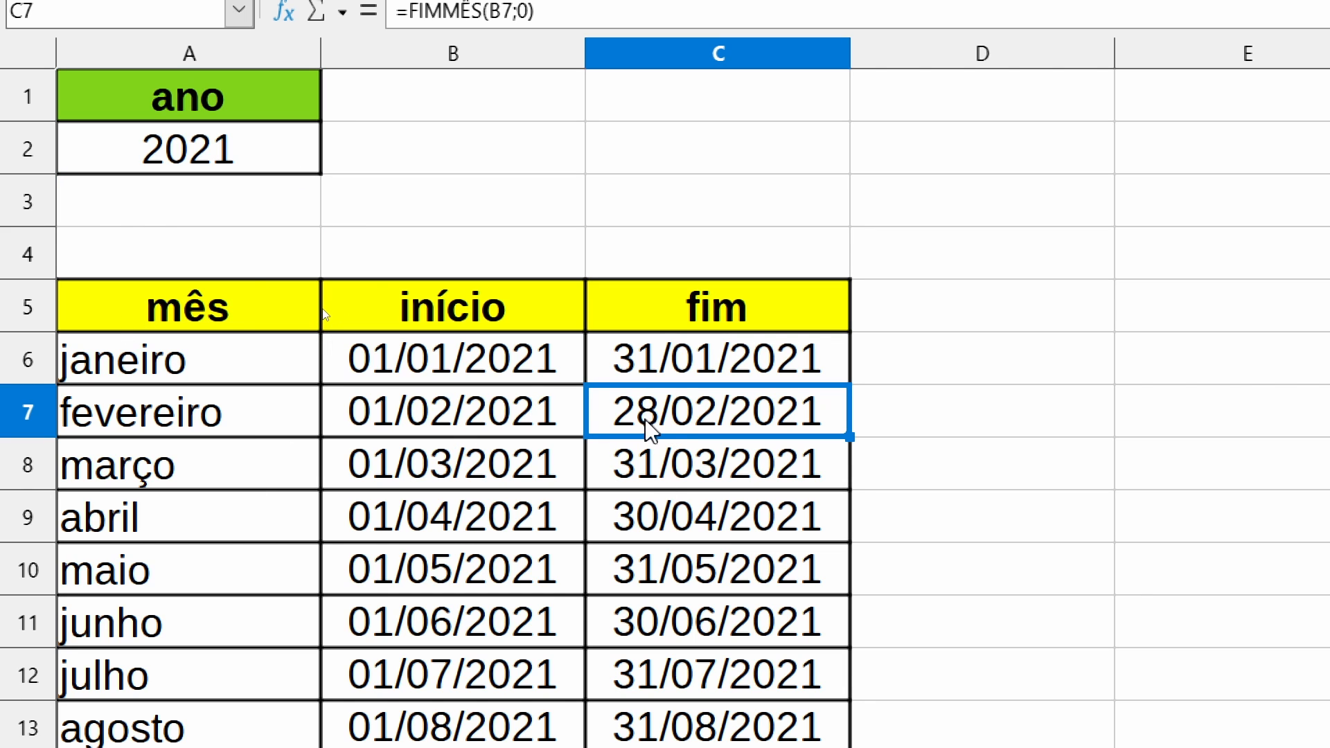
- Set the year in A2 to 2024 and check fevereiro's fim date in C7
click(223, 167)
text(2024)
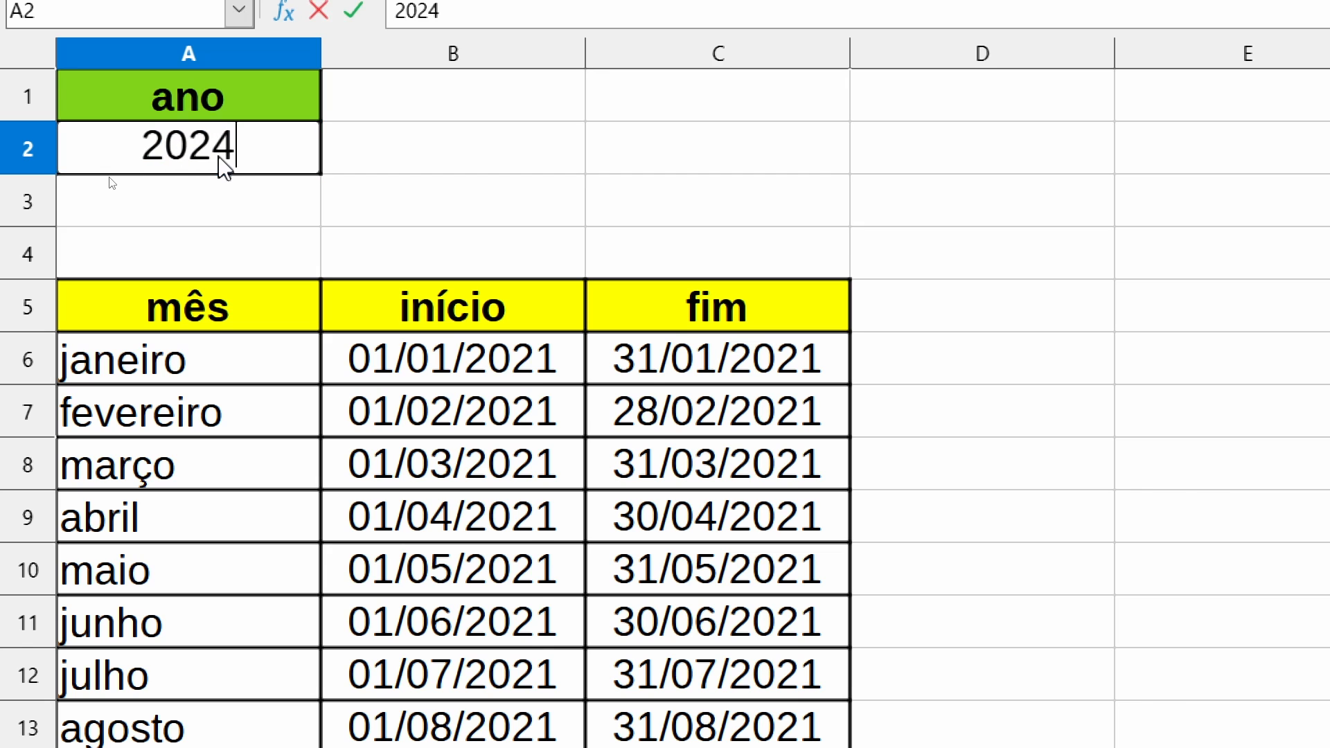
click(651, 435)
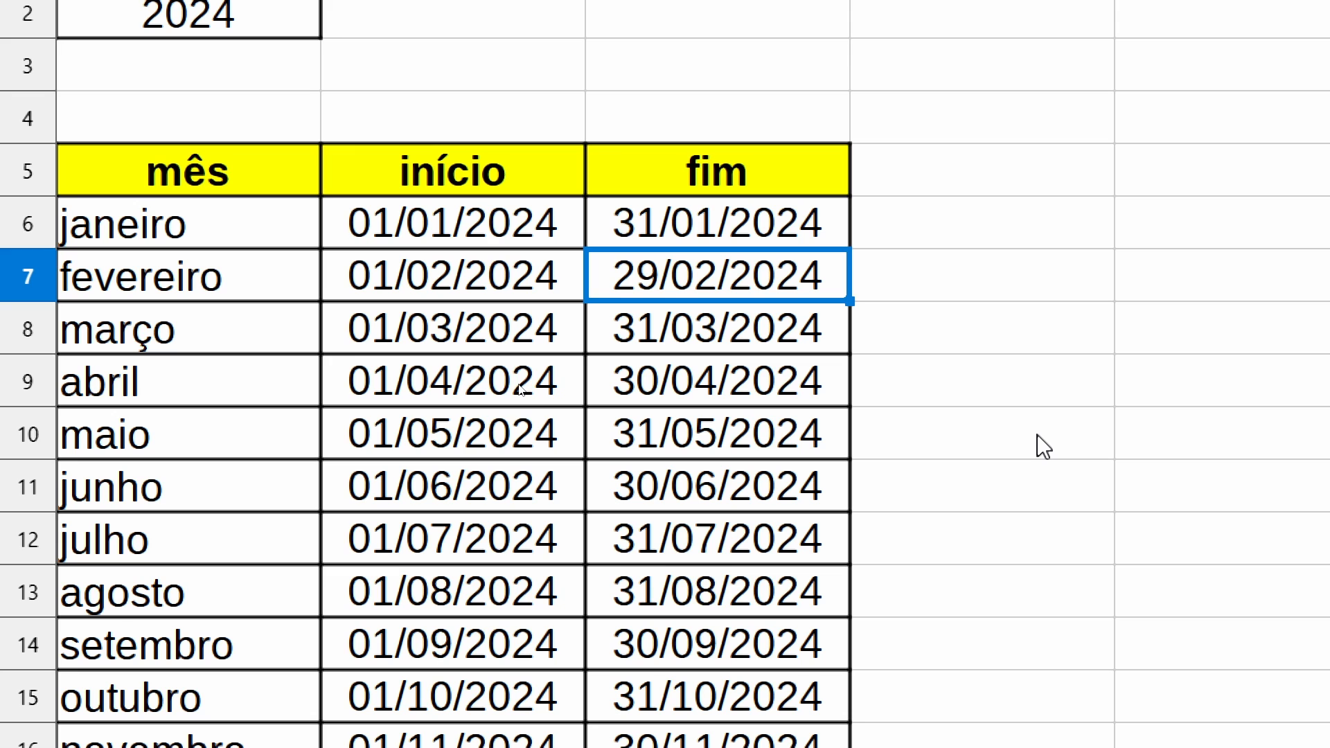
- Change the months argument of the FIMMÊS formula in C6 so it returns 31/12/2024, and fill it down the fim column to C17
double_click(751, 226)
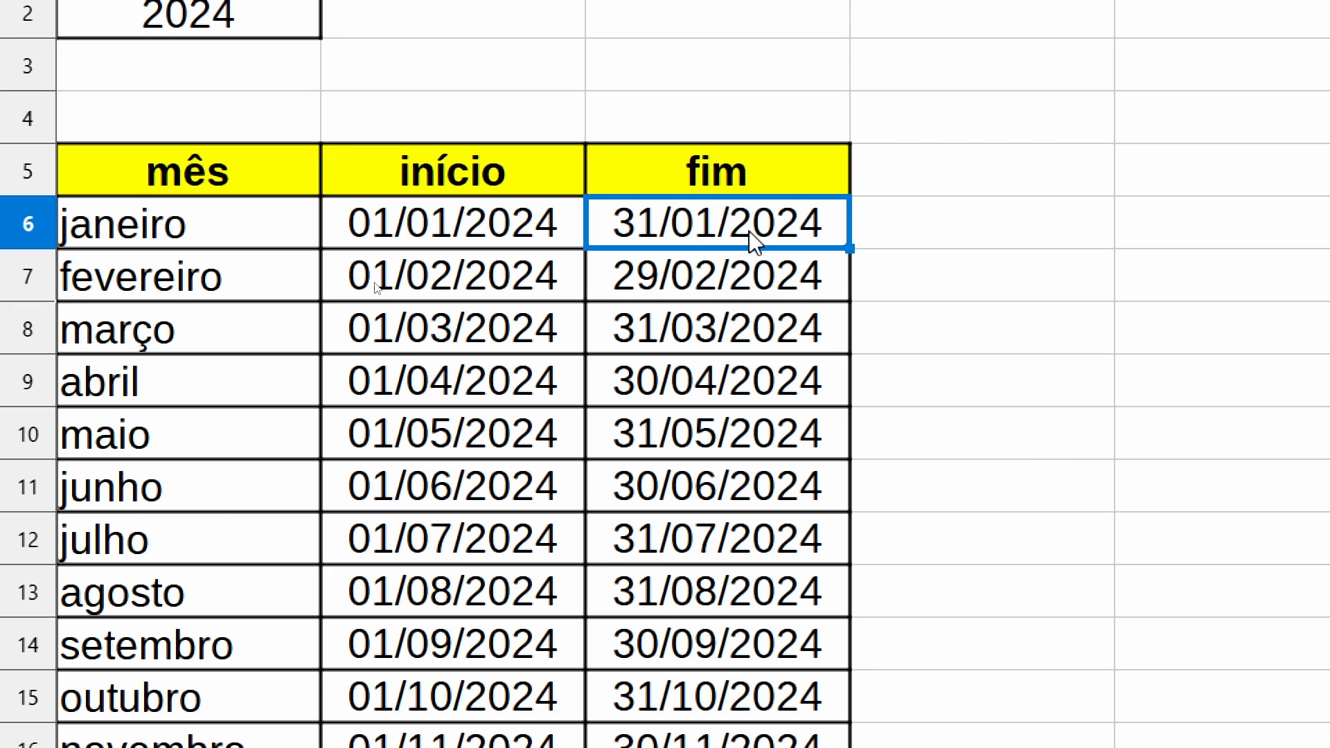
key(Return)
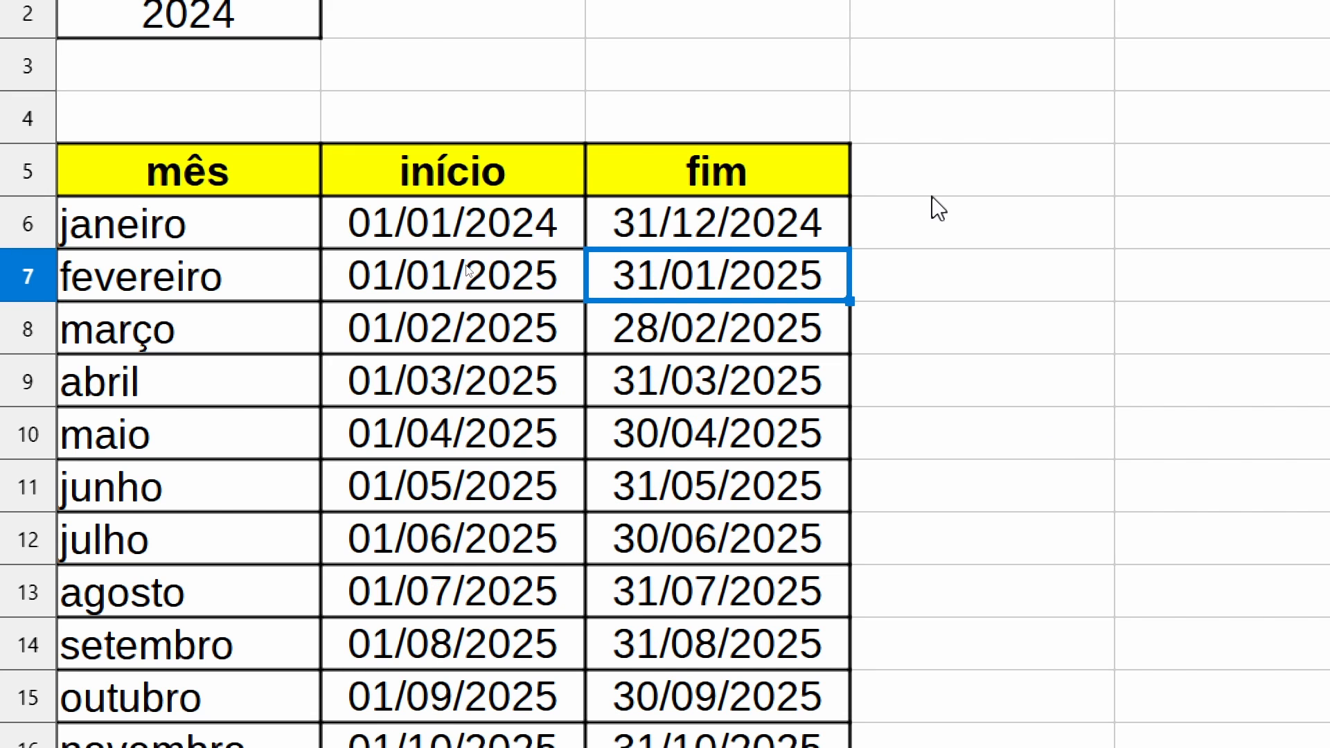
click(705, 226)
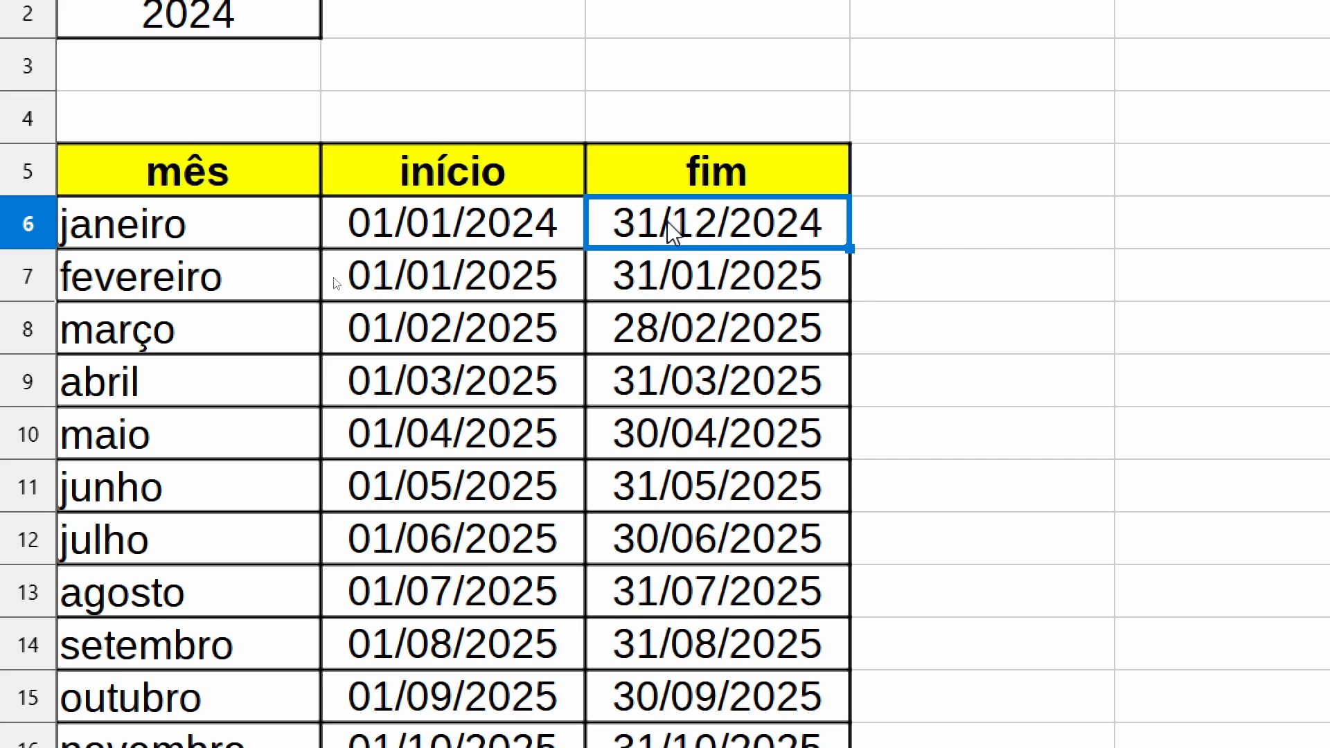
drag(850, 248, 796, 713)
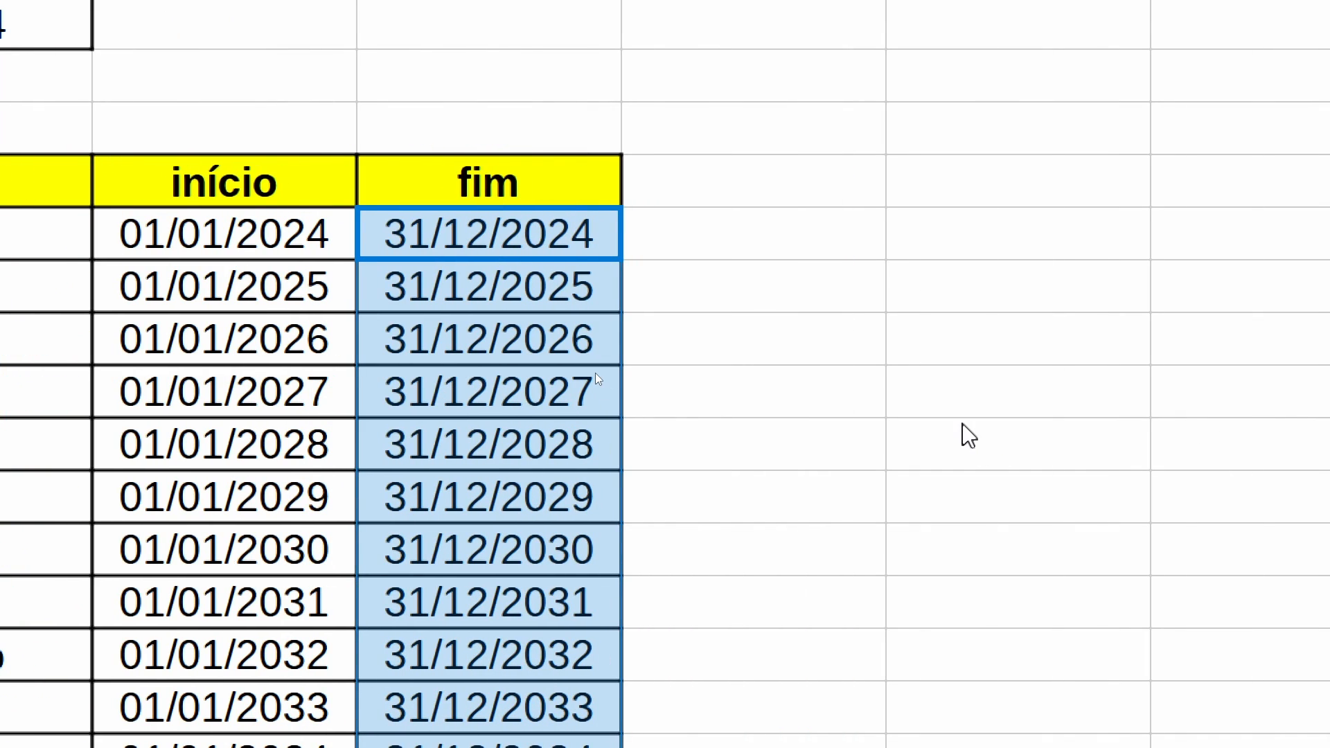
- Enter =DATADIF(B6;C6;"d") in D6 to calculate the days between the first row's início and fim dates
click(881, 459)
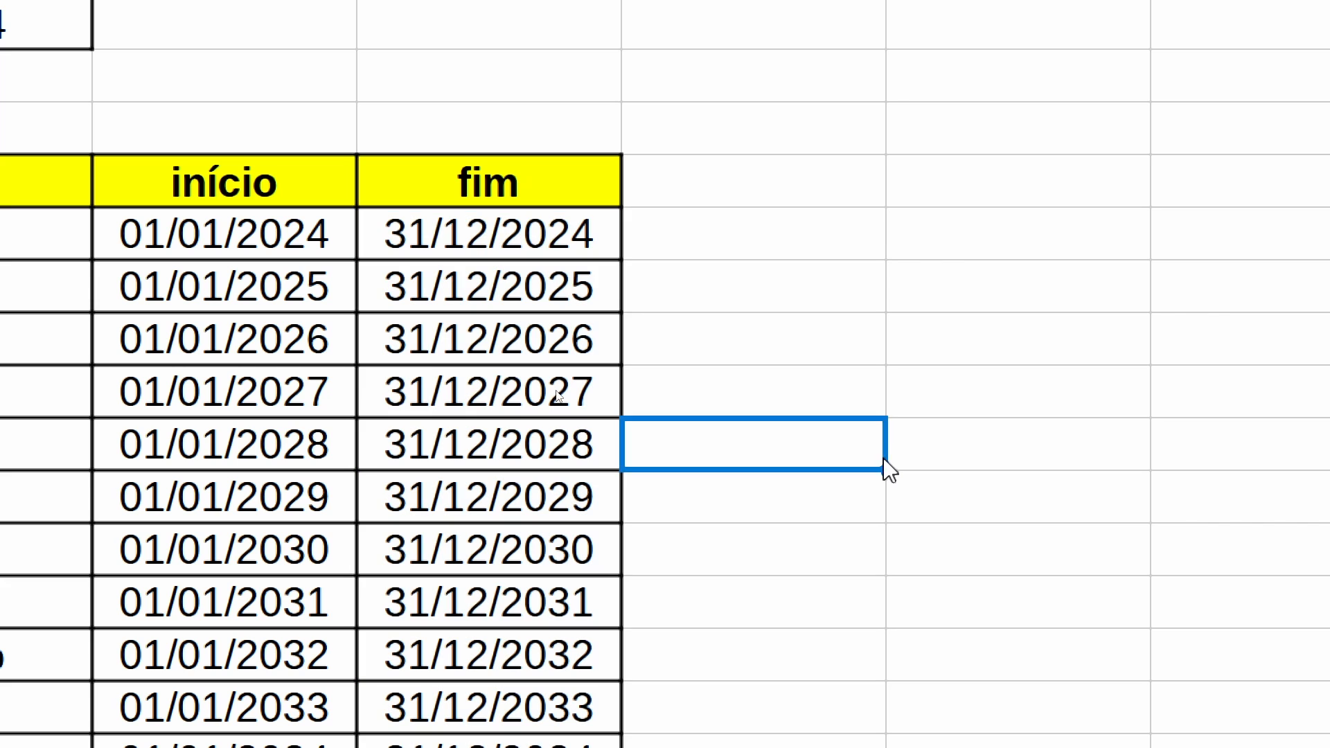
key(Up)
key(Up)
key(Up)
key(Up)
text(=datadi)
key(Return)
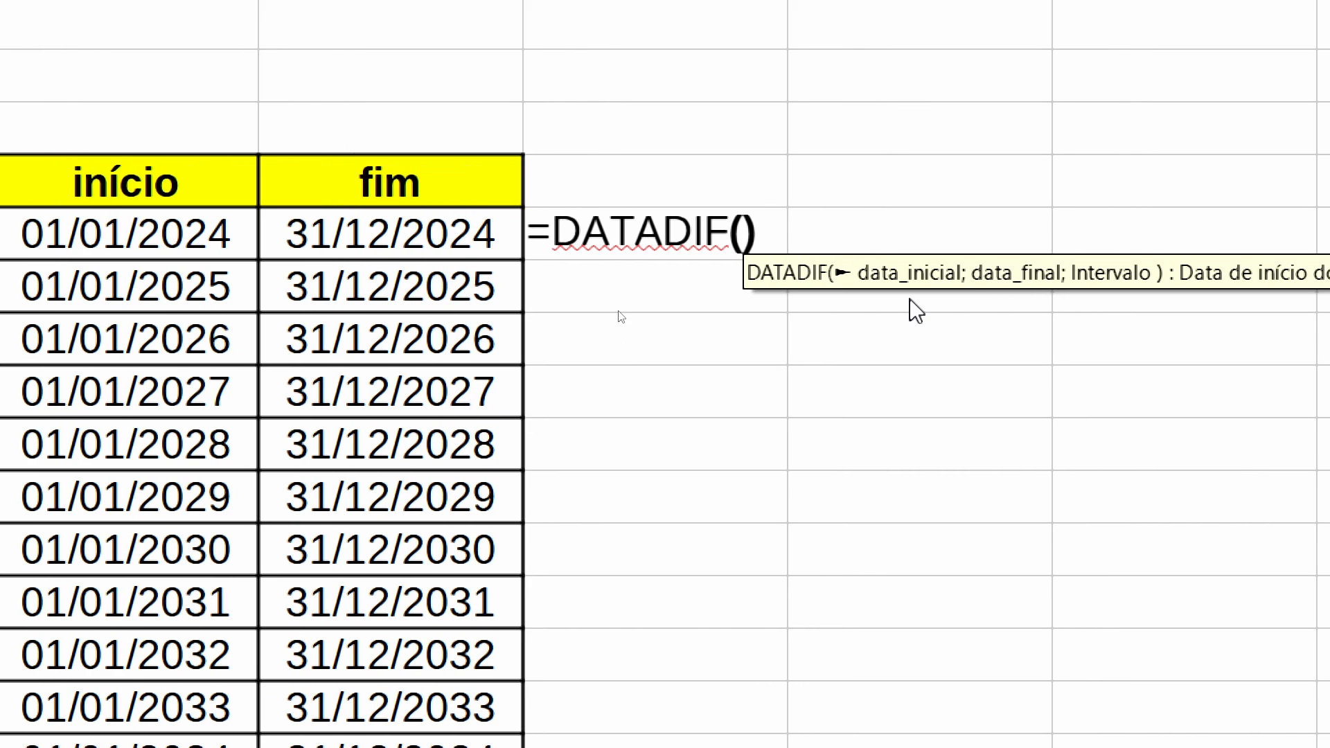
click(159, 240)
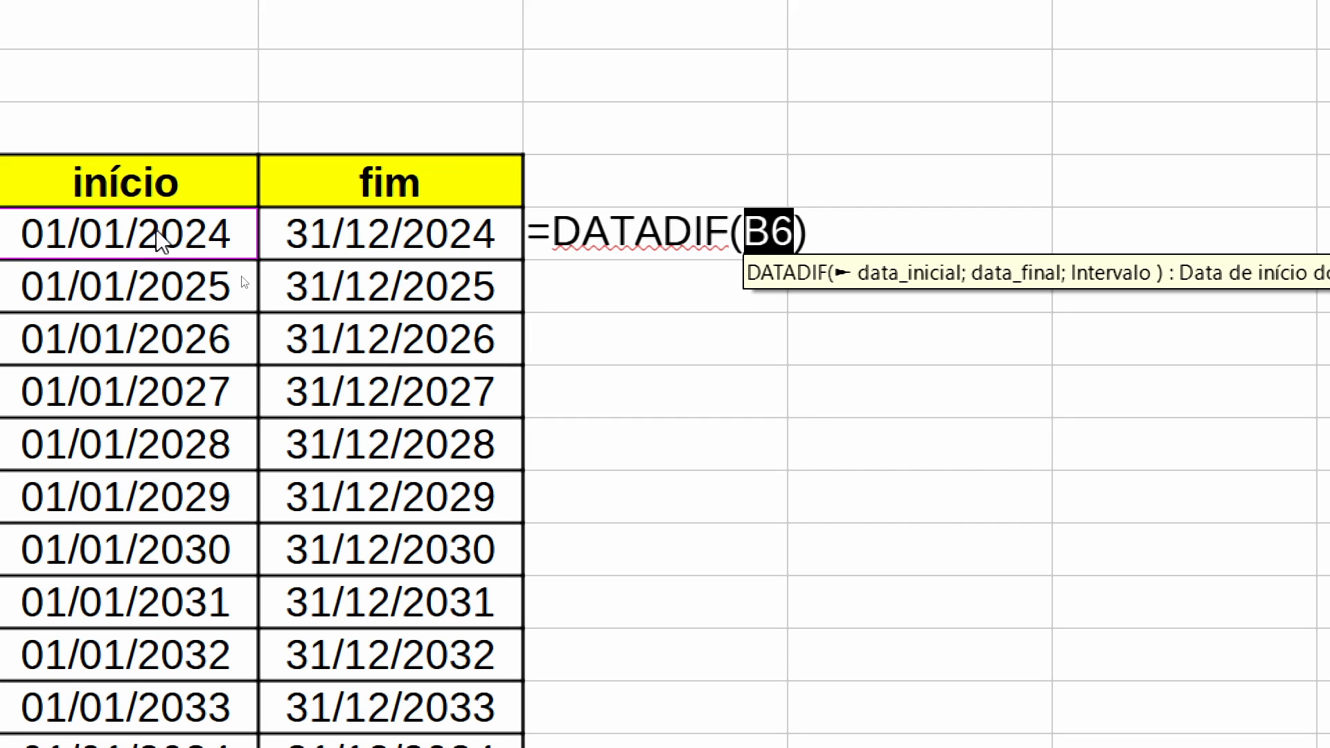
text(;)
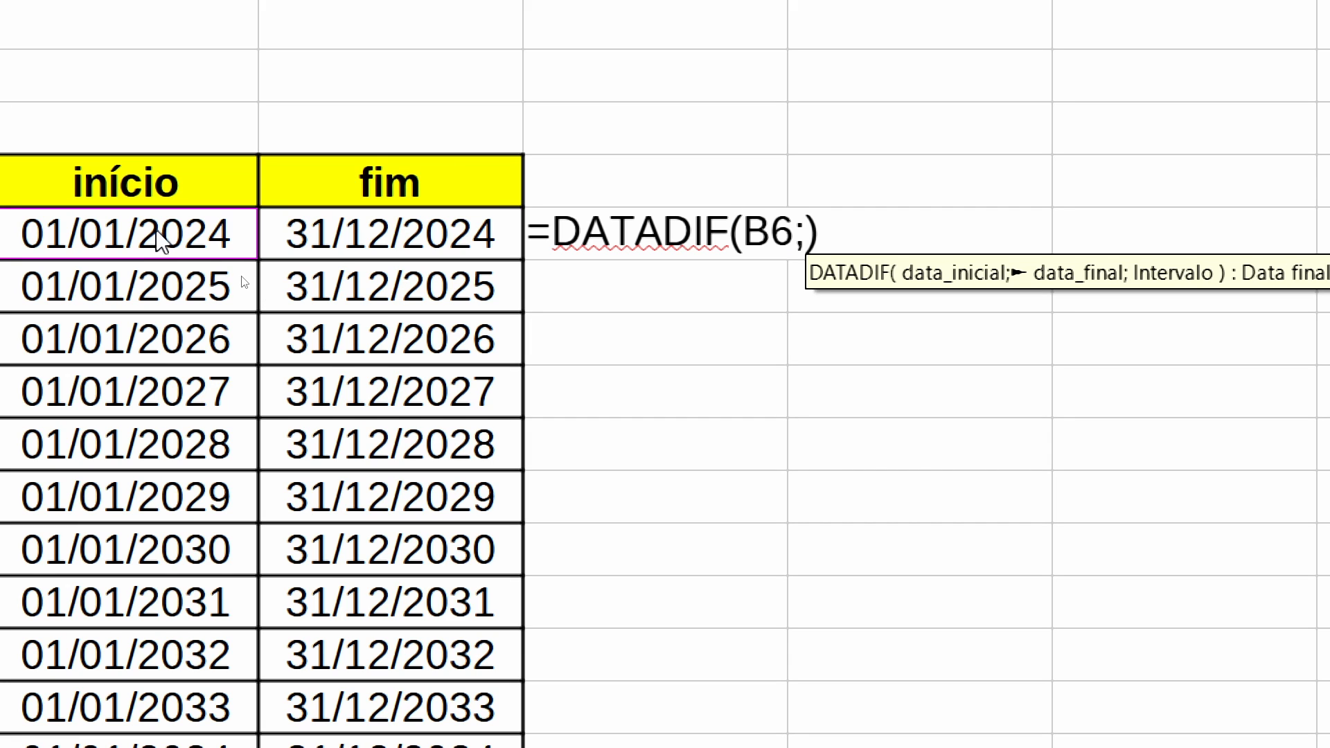
click(339, 248)
text(;)
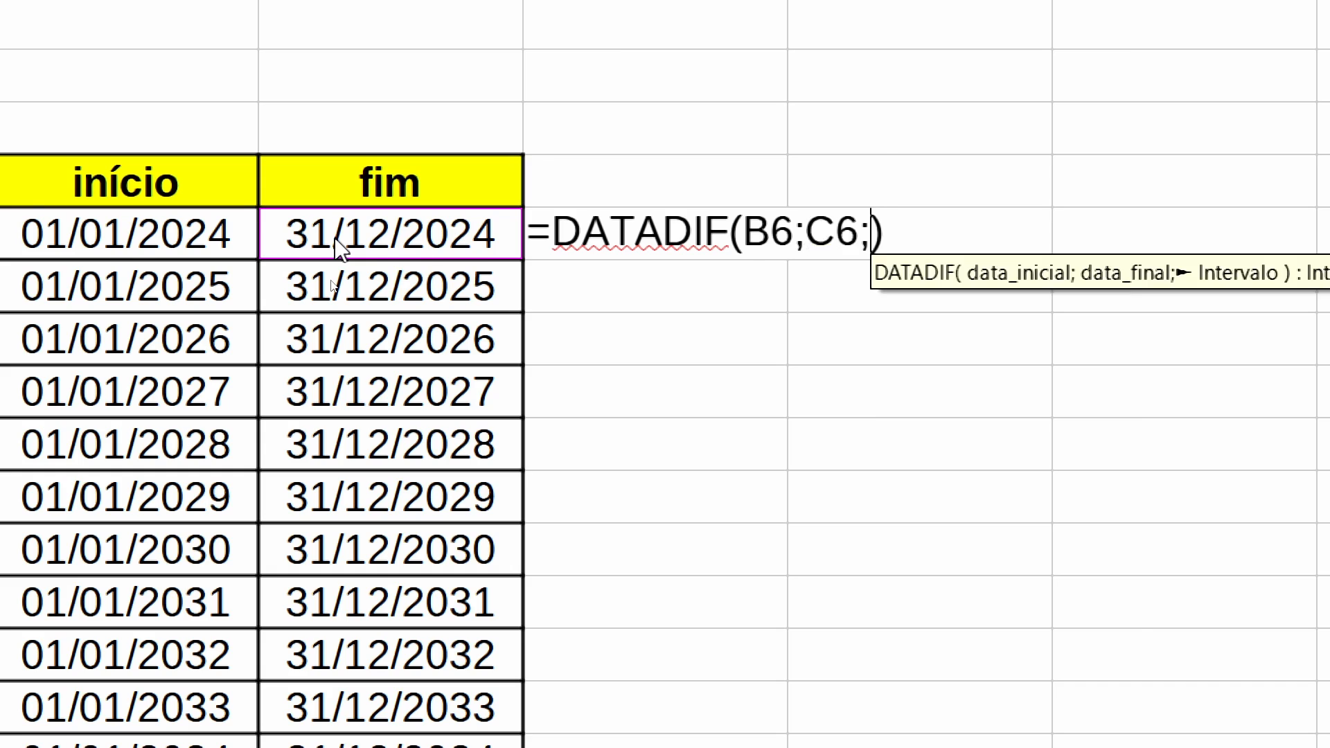
scroll(1285, 528, right, 3)
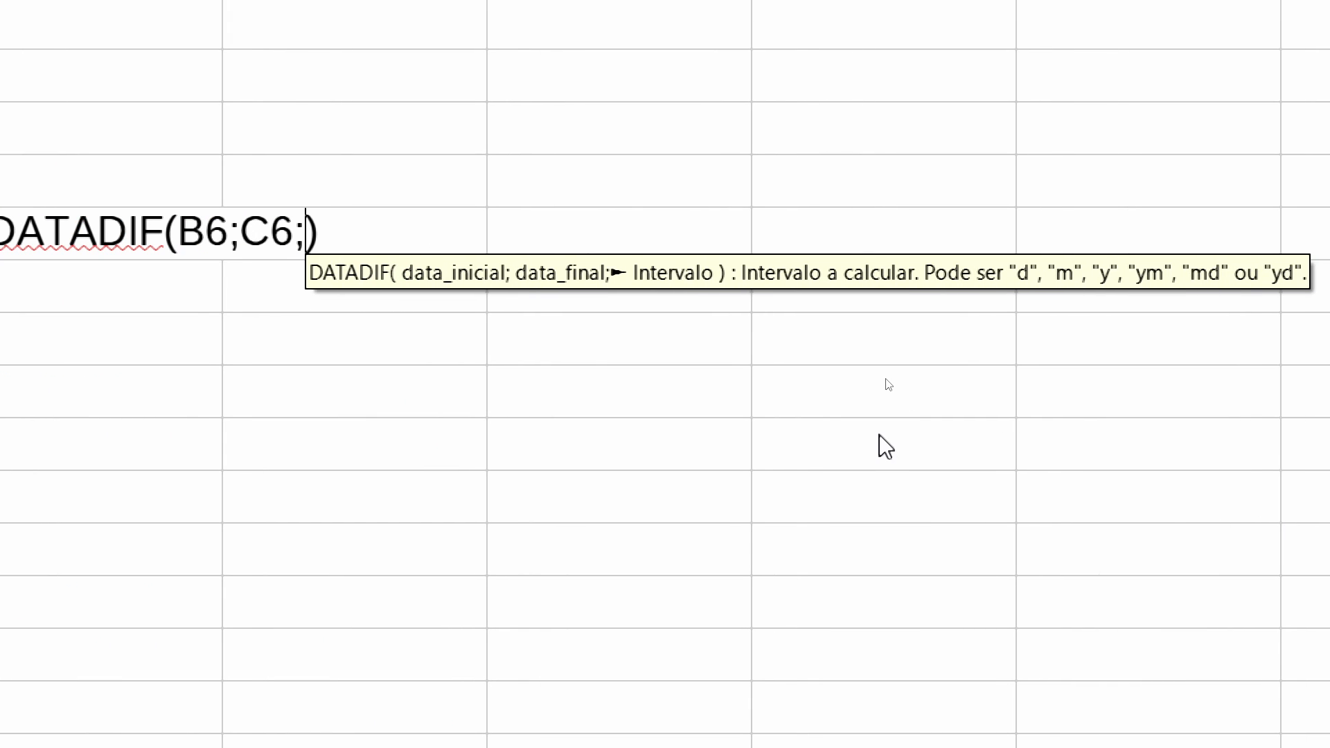
scroll(839, 464, left, 1)
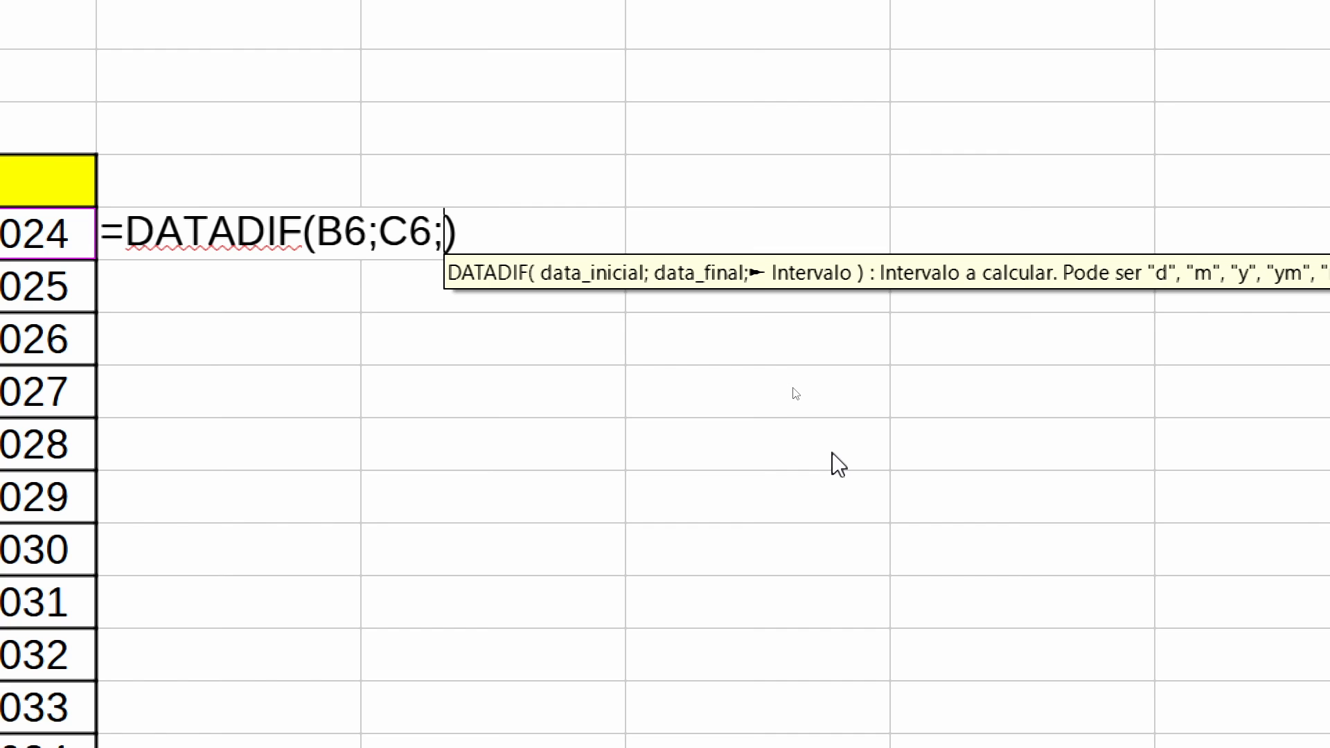
text(")
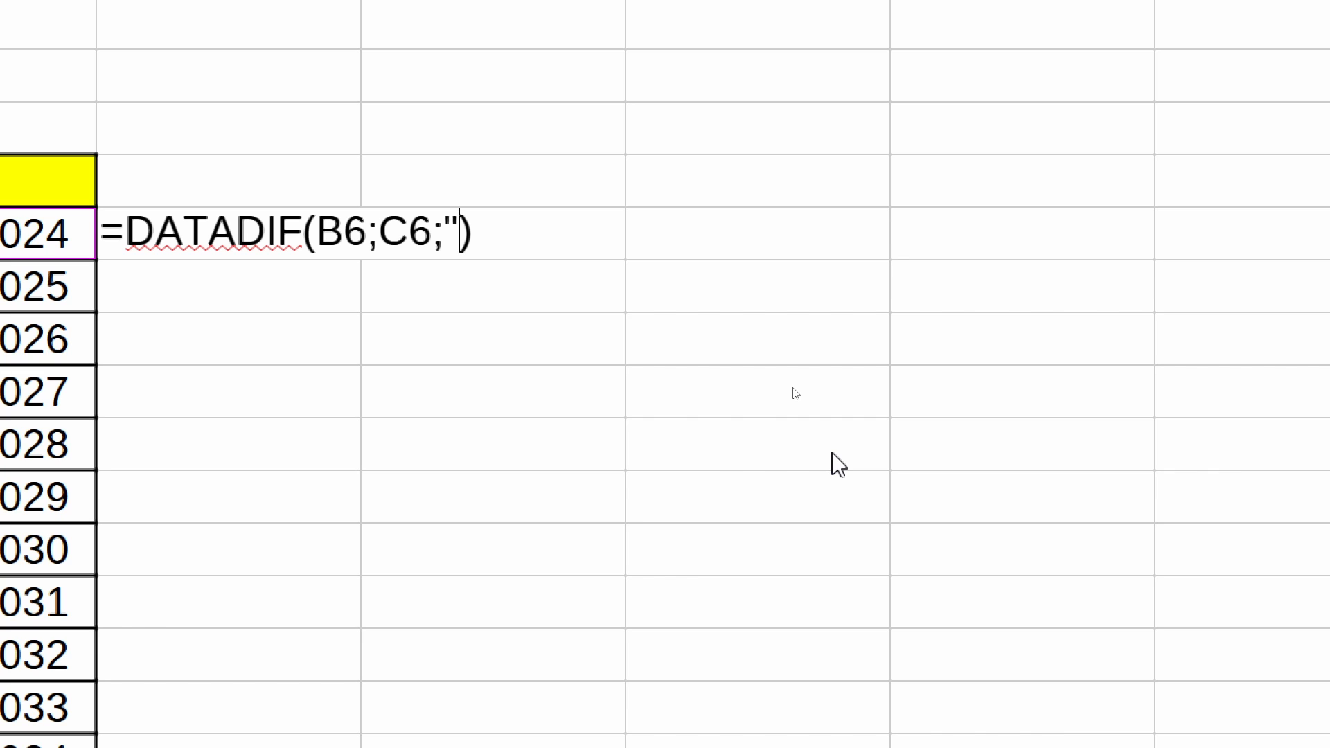
text(d)
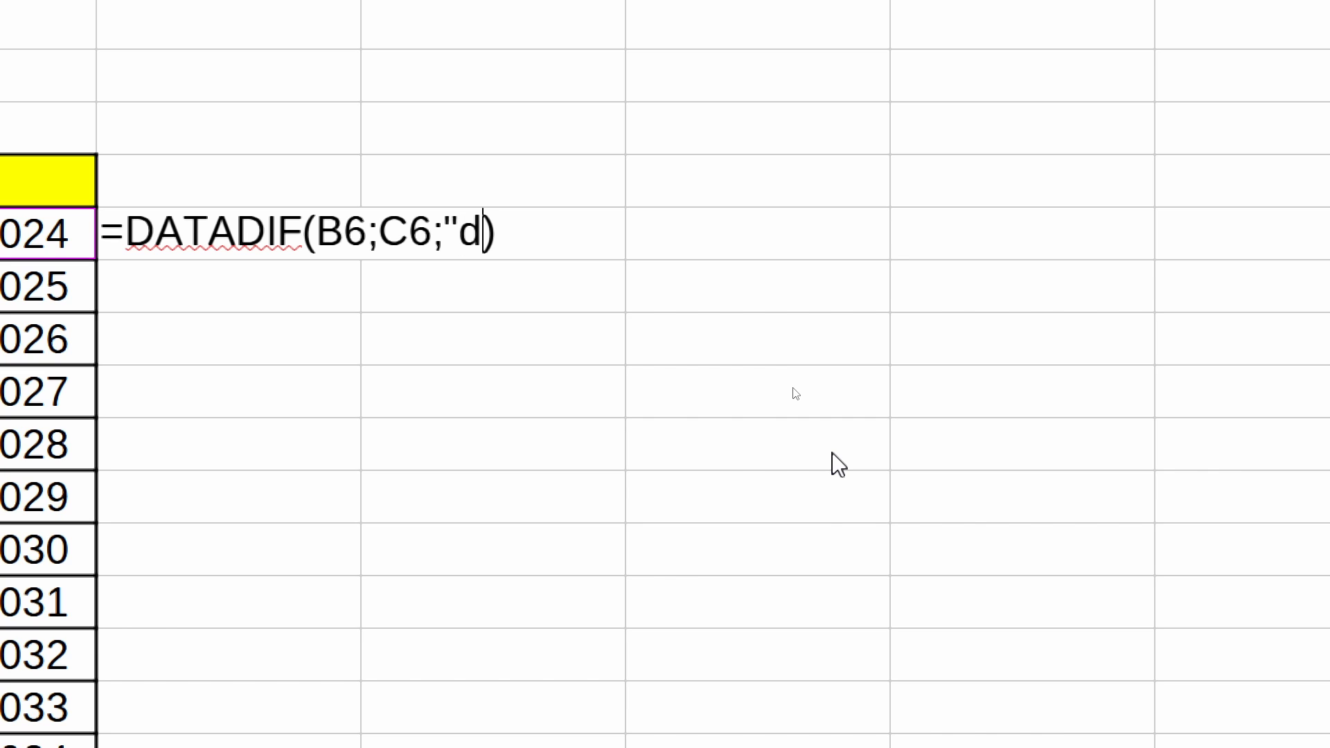
text(")
key(Return)
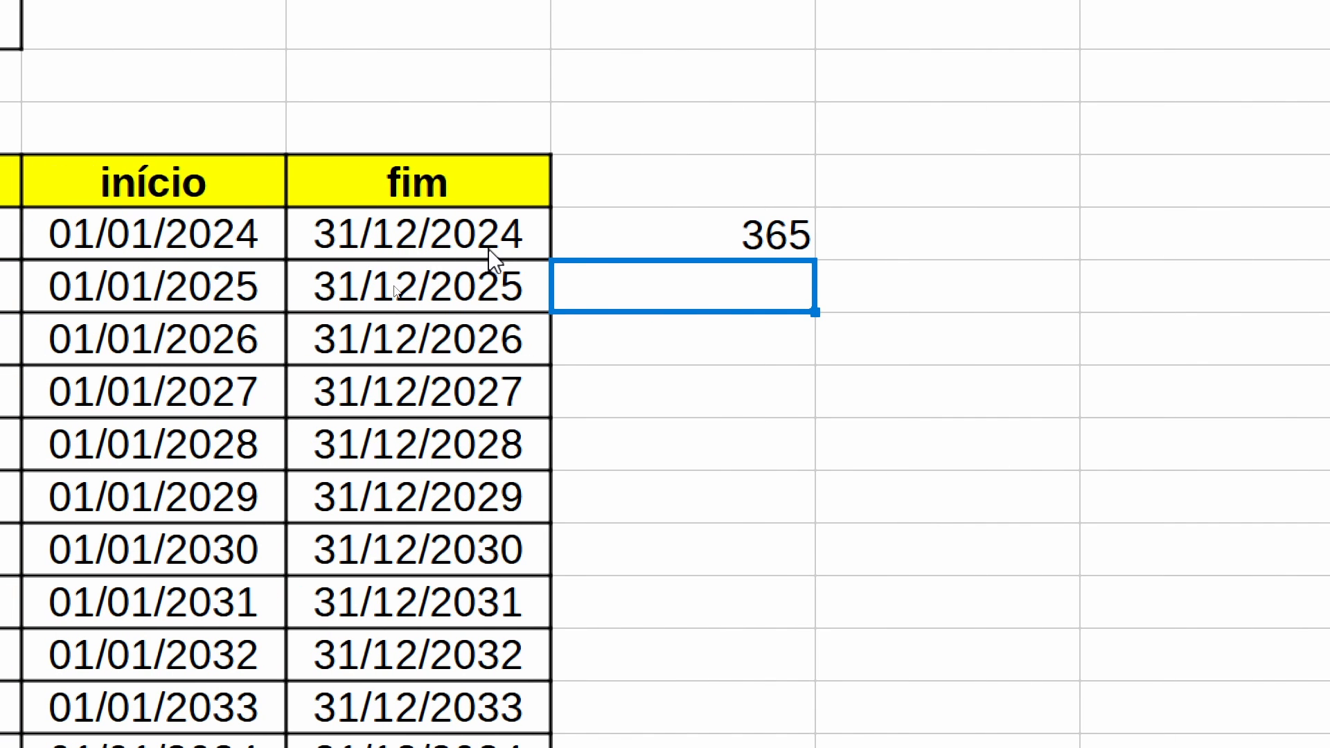
- Change the interval in D6's DATADIF formula to "m" to calculate the difference in months
double_click(695, 239)
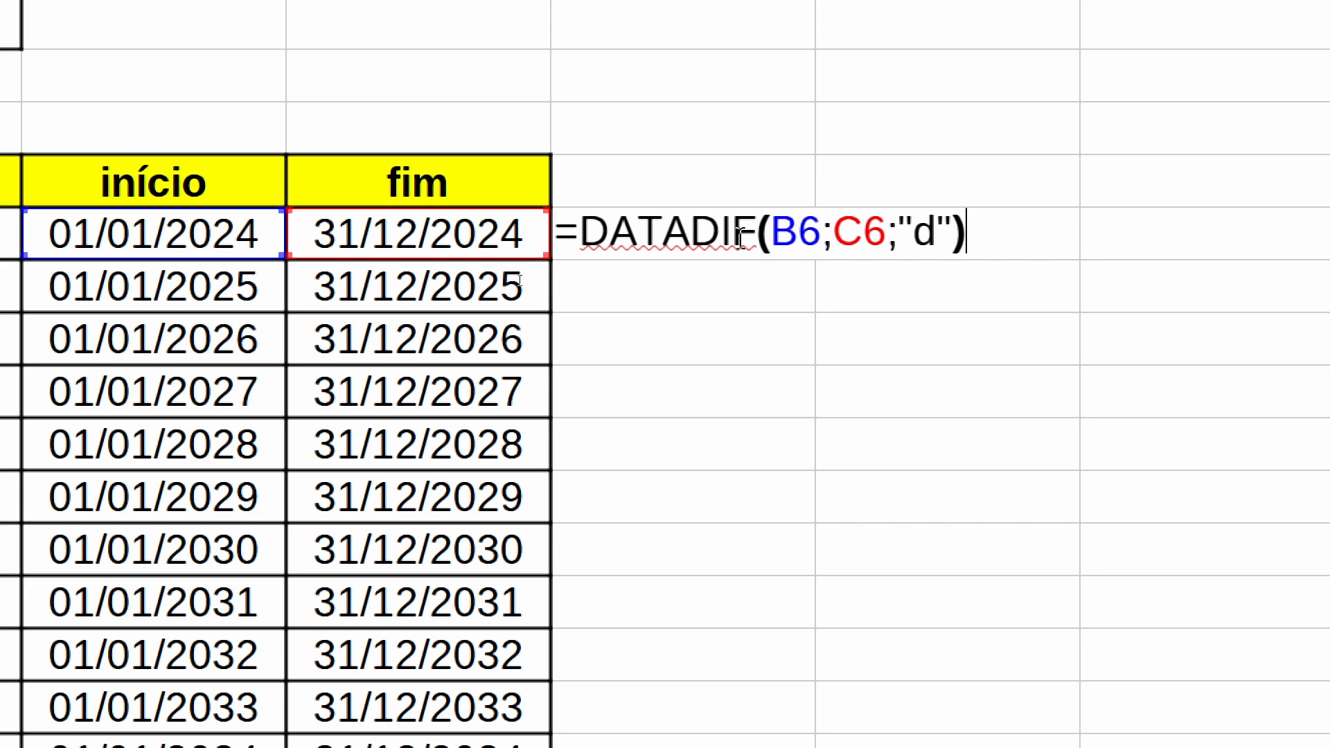
key(Left)
key(Left)
key(BackSpace)
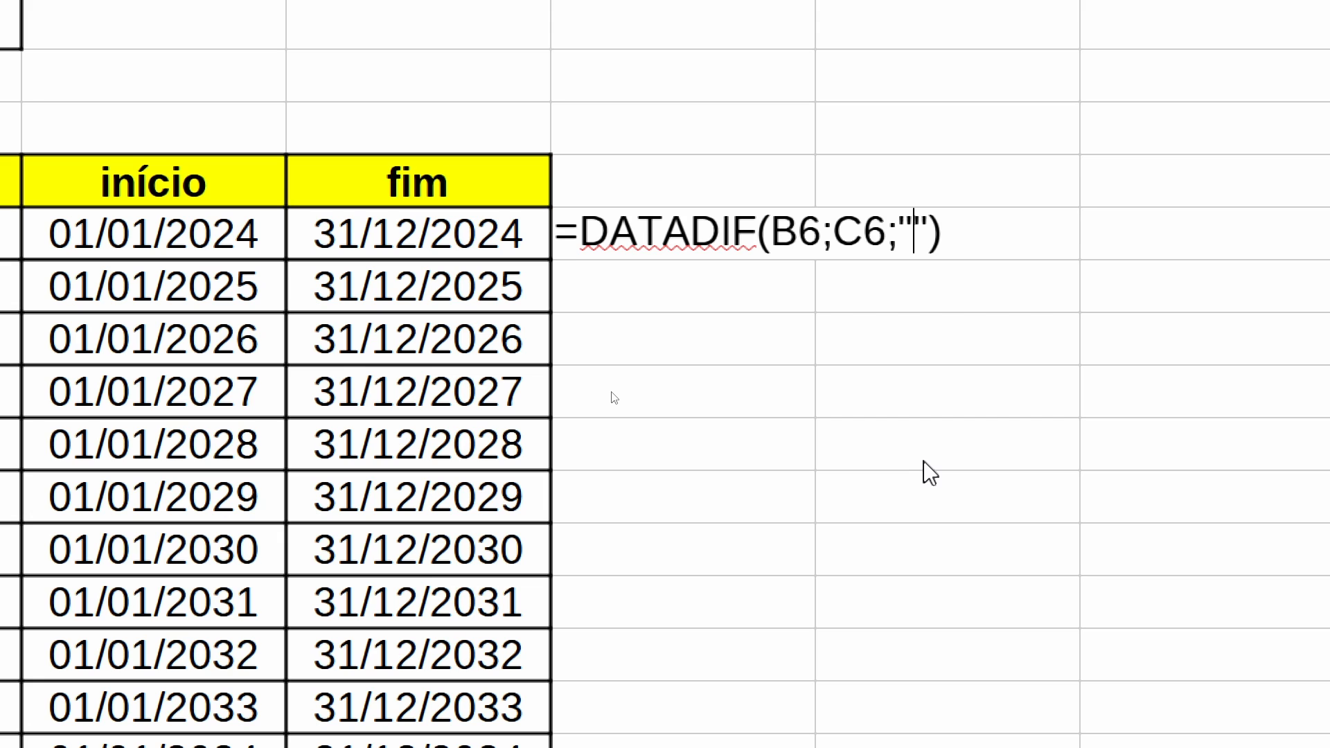
text(m)
key(Return)
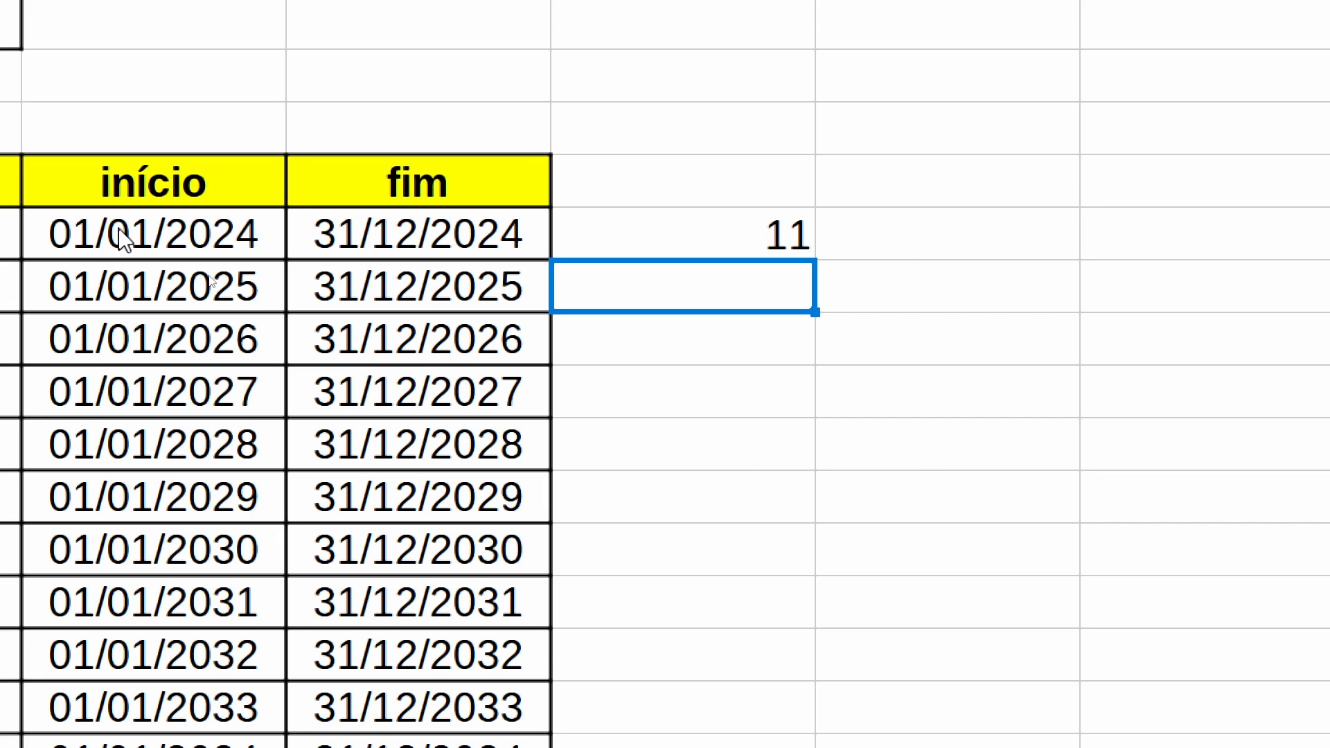
- Change the interval in D6's DATADIF formula to "y" to calculate the difference in whole years
key(Up)
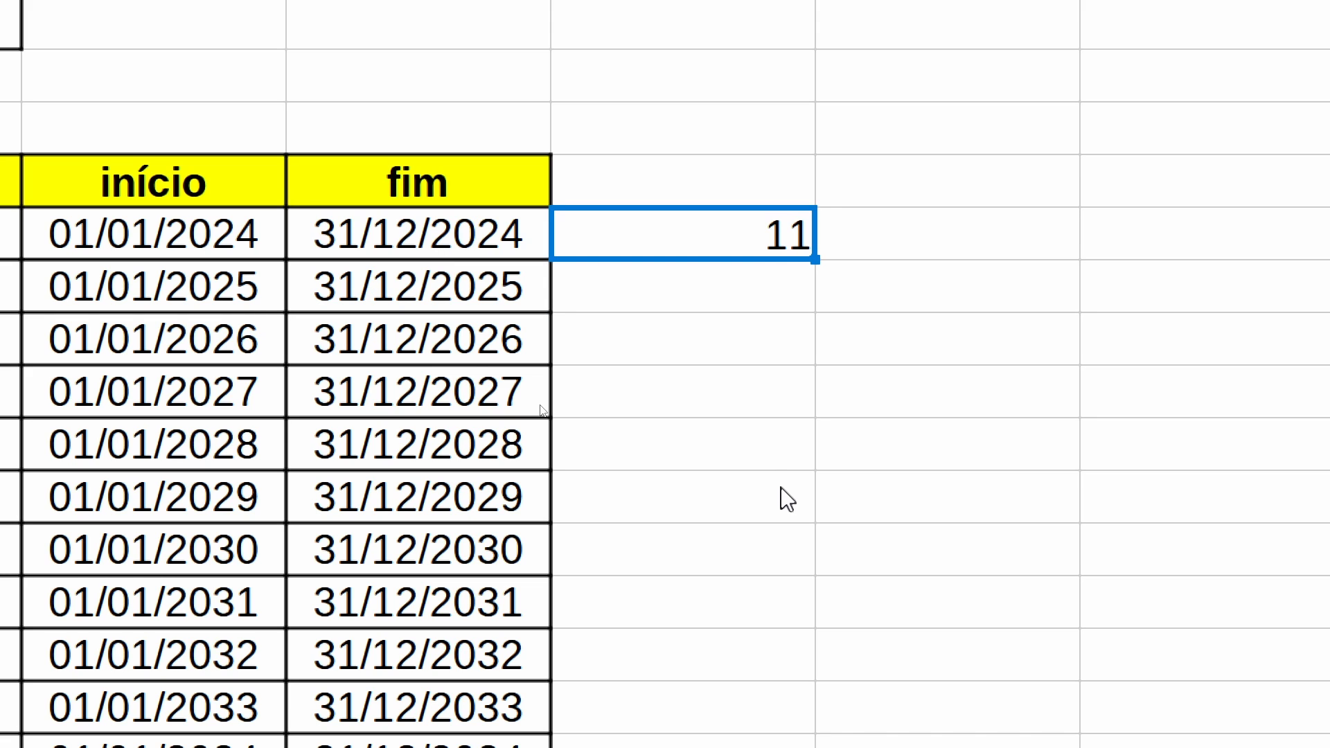
key(F2)
key(Left)
key(Left)
key(BackSpace)
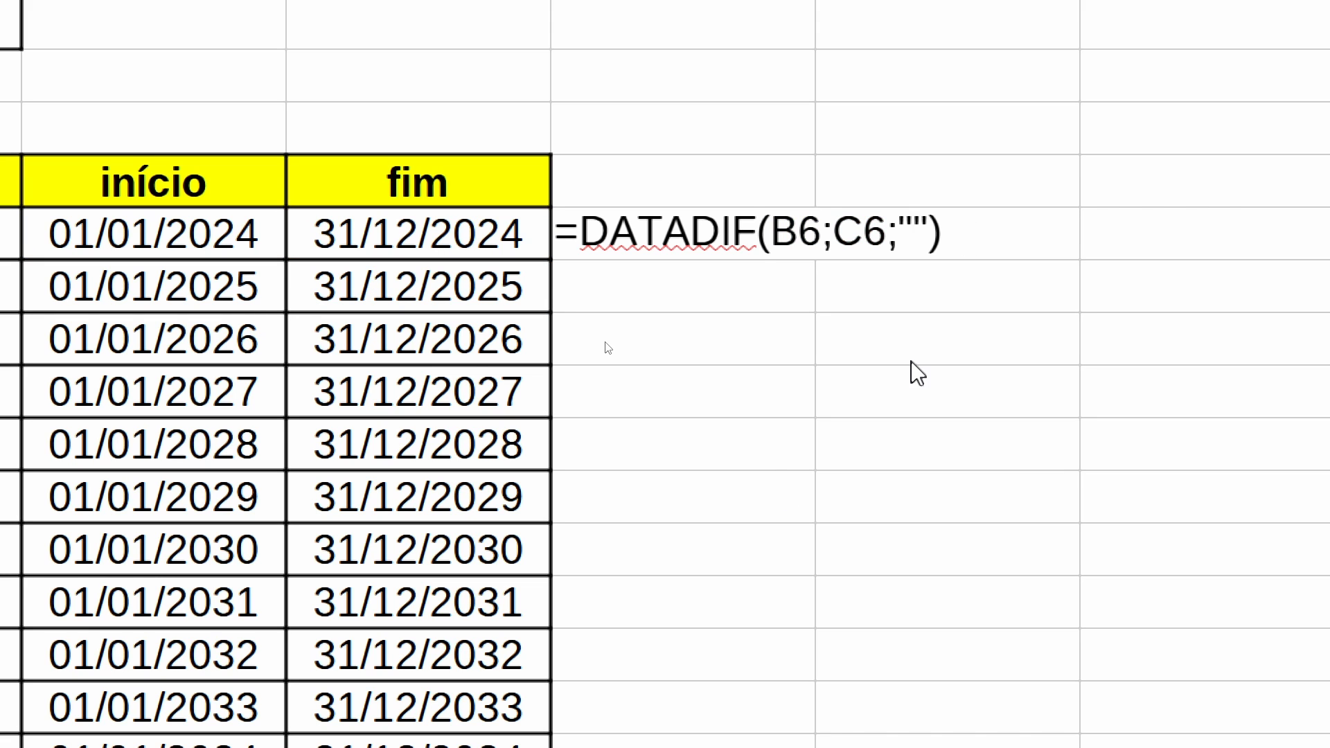
text(y)
key(Return)
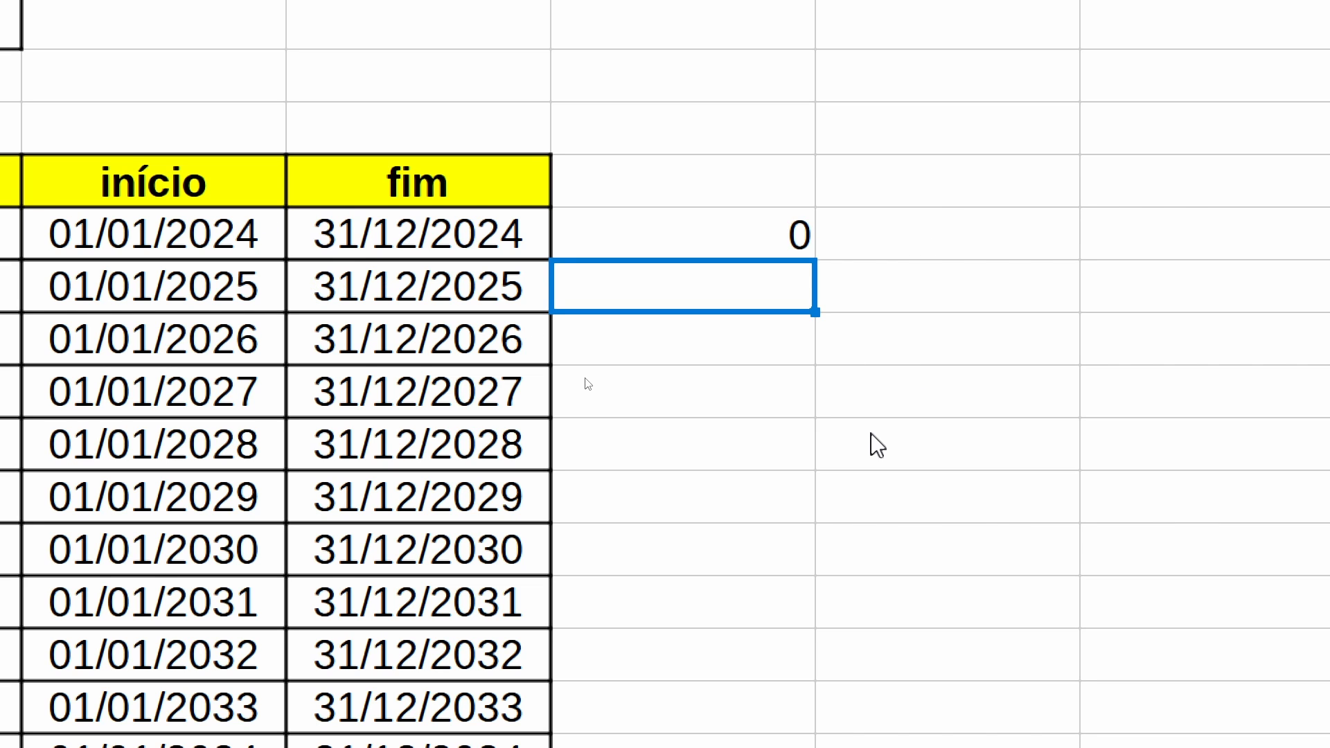
- Try the year difference in D6 with C17 as the start date and C6 as the end date of DATADIF
double_click(808, 238)
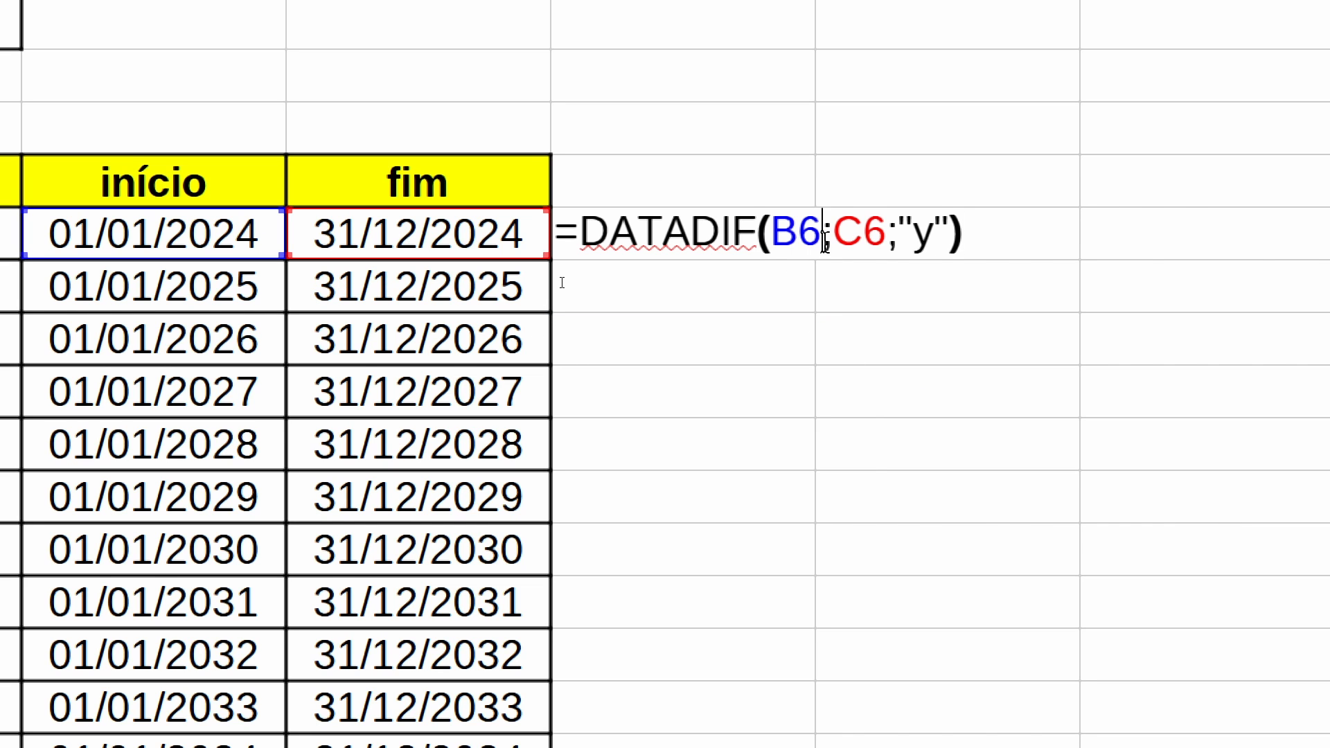
scroll(561, 283, down, 2)
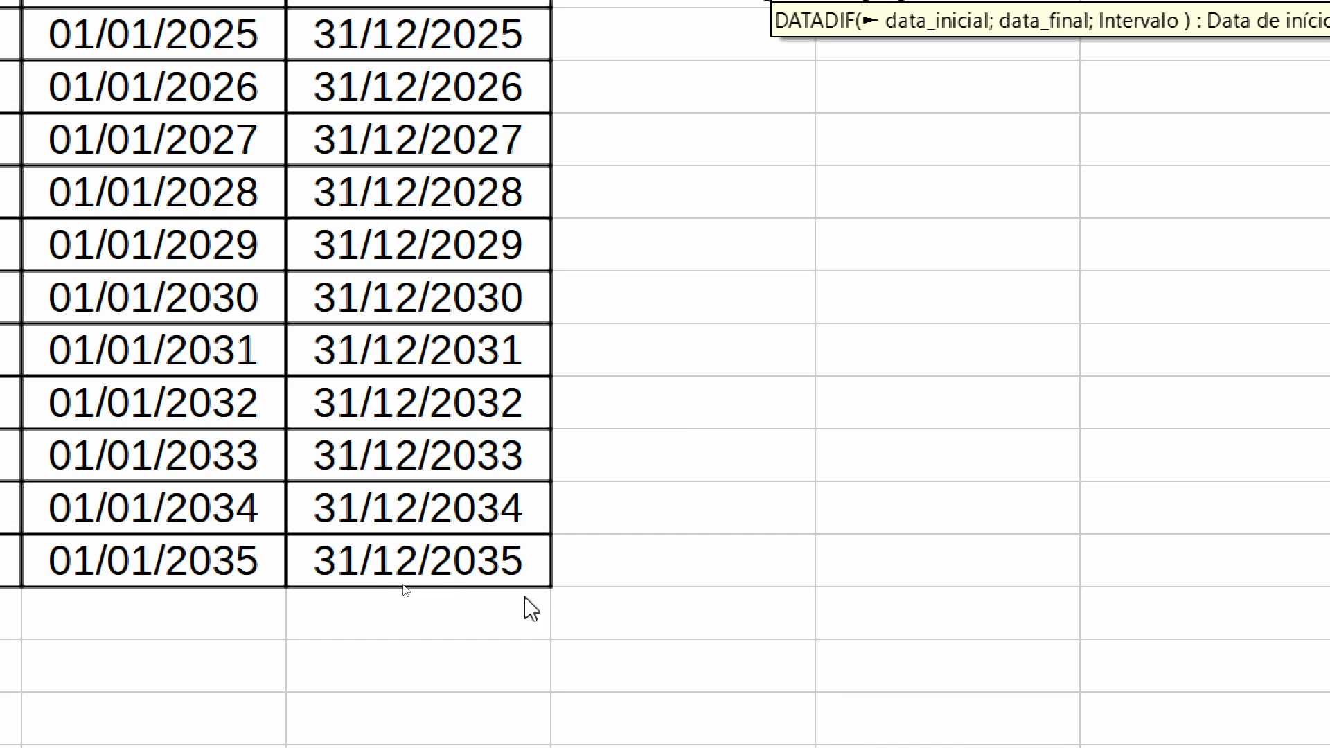
click(457, 578)
text(;;"y"))
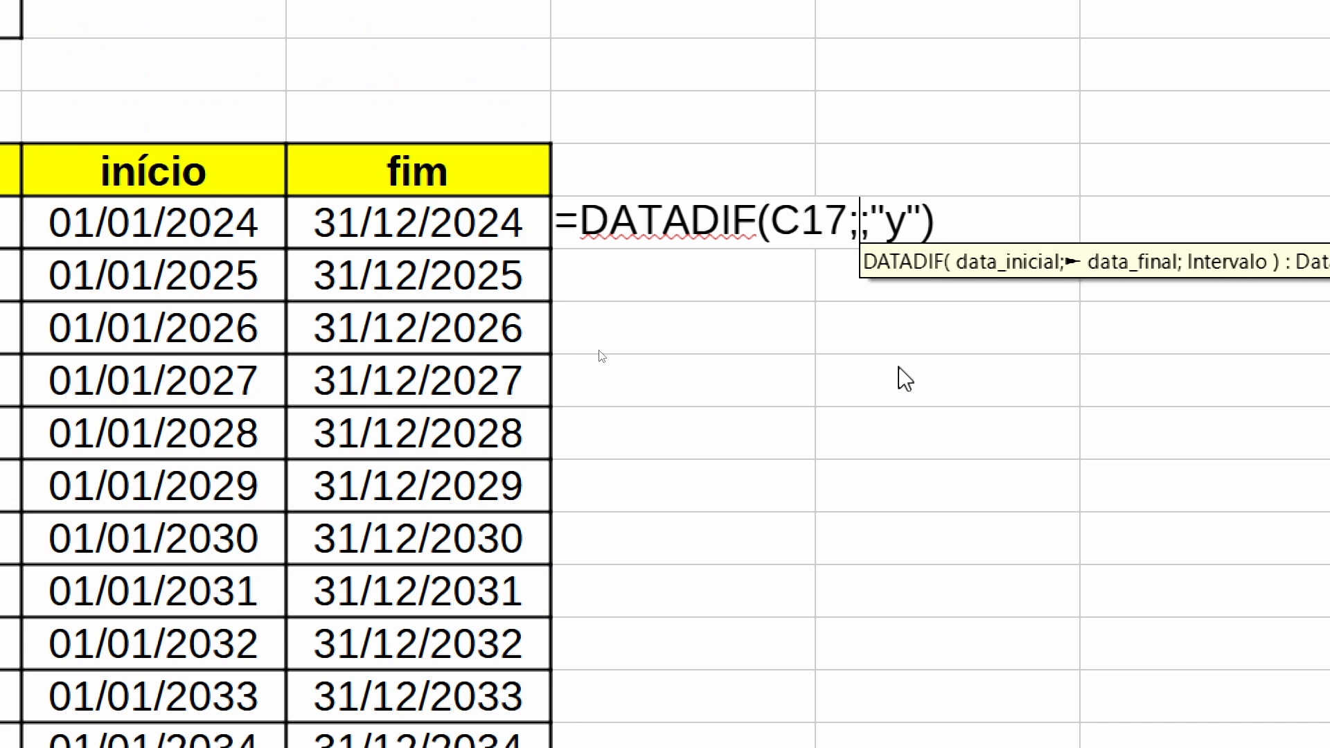
click(458, 239)
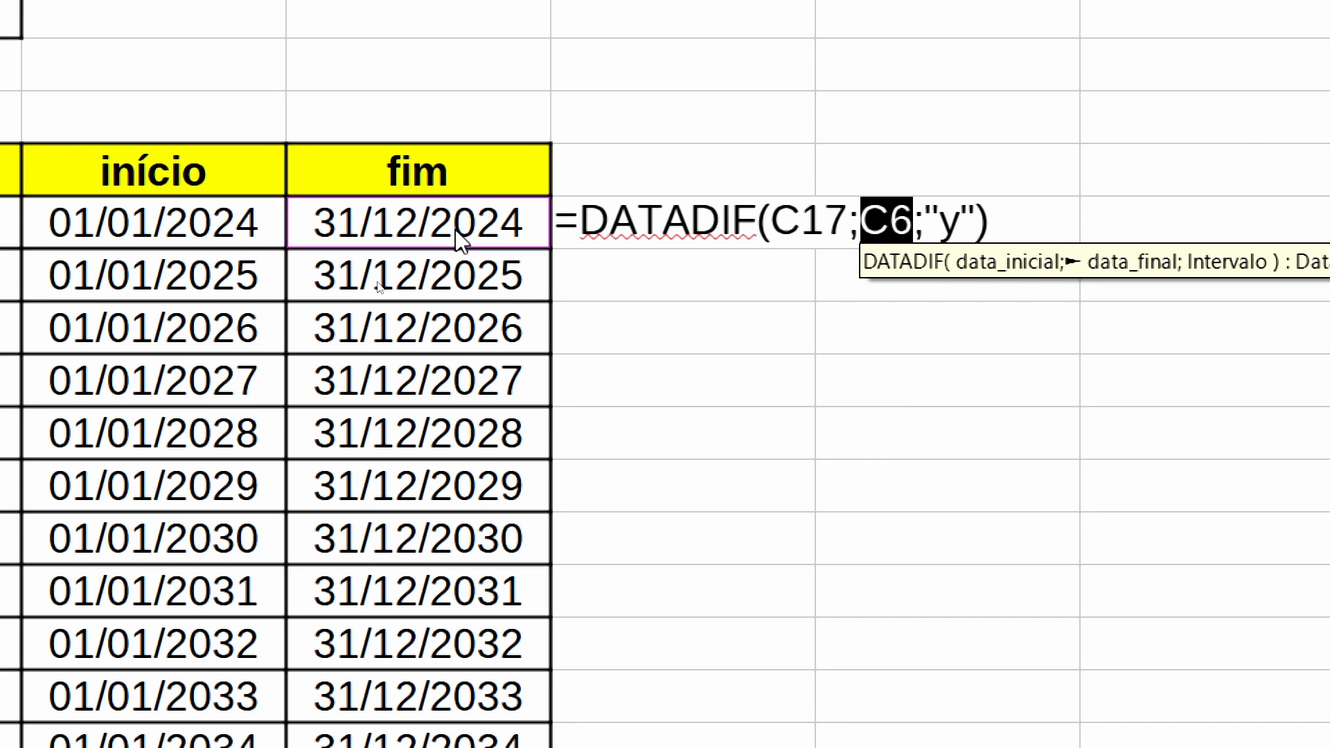
key(Return)
- Swap the dates in D6's DATADIF formula so it reads =DATADIF(C6;C17;"y")
double_click(709, 230)
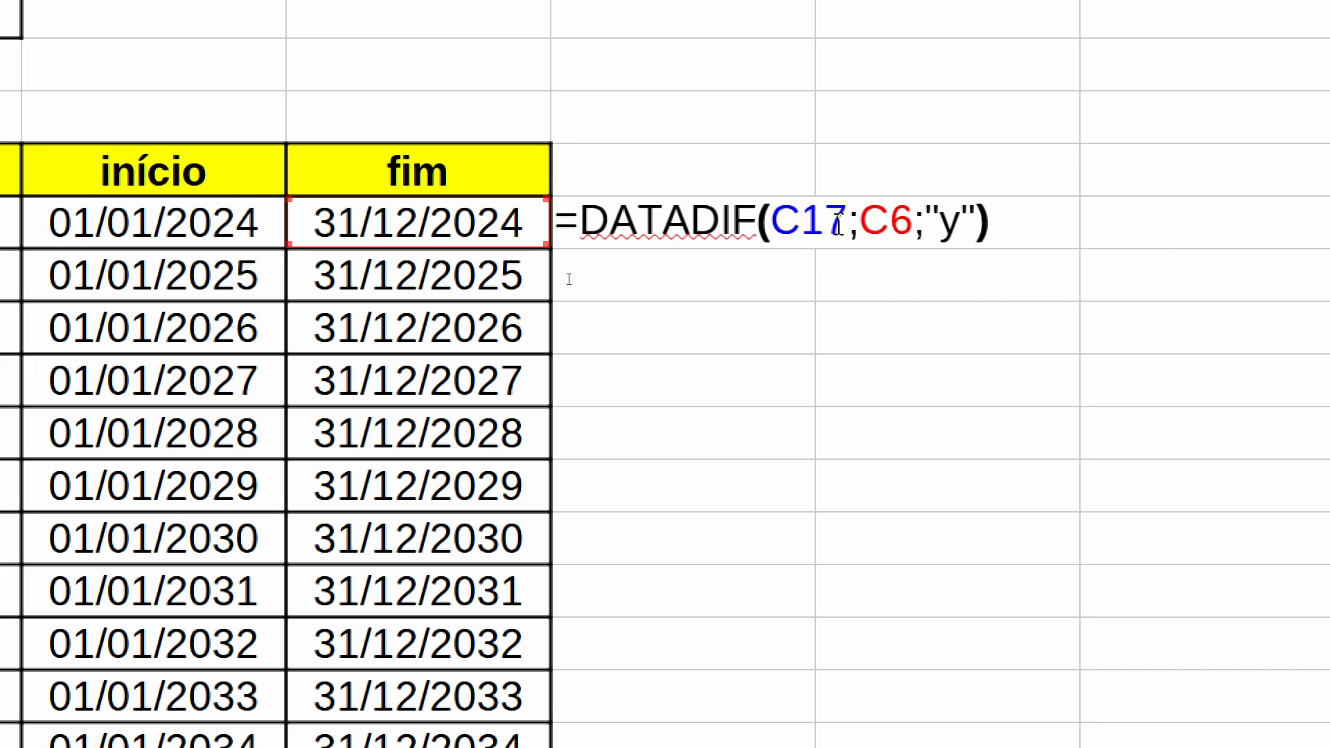
click(841, 222)
key(BackSpace)
key(BackSpace)
key(BackSpace)
click(492, 239)
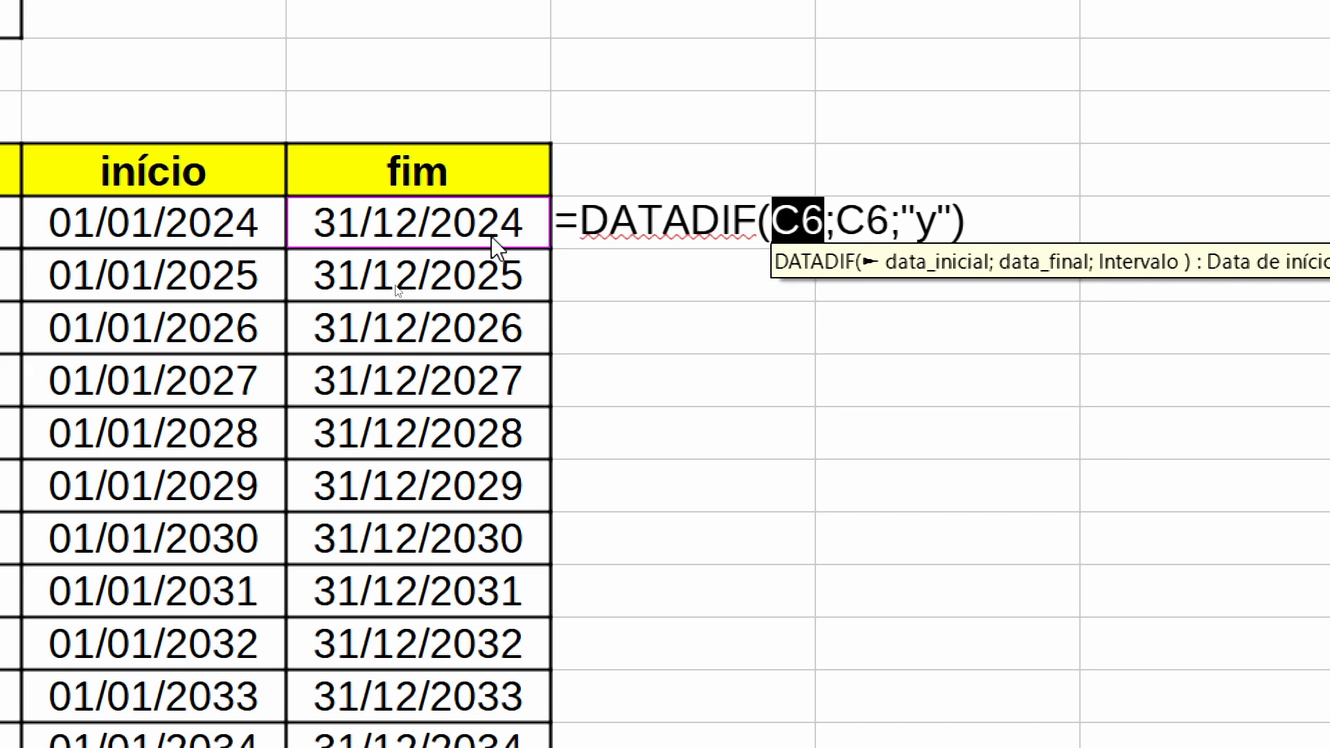
click(890, 222)
key(BackSpace)
key(BackSpace)
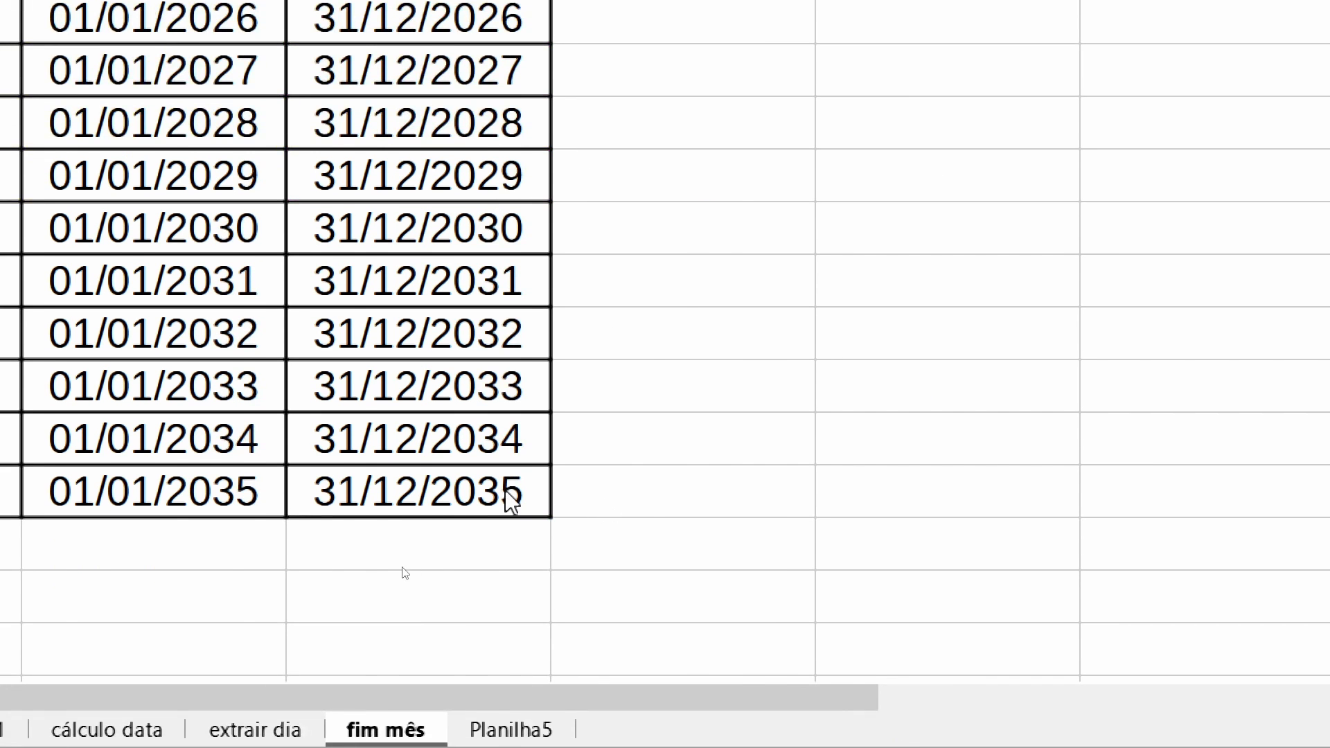
click(485, 492)
key(Return)
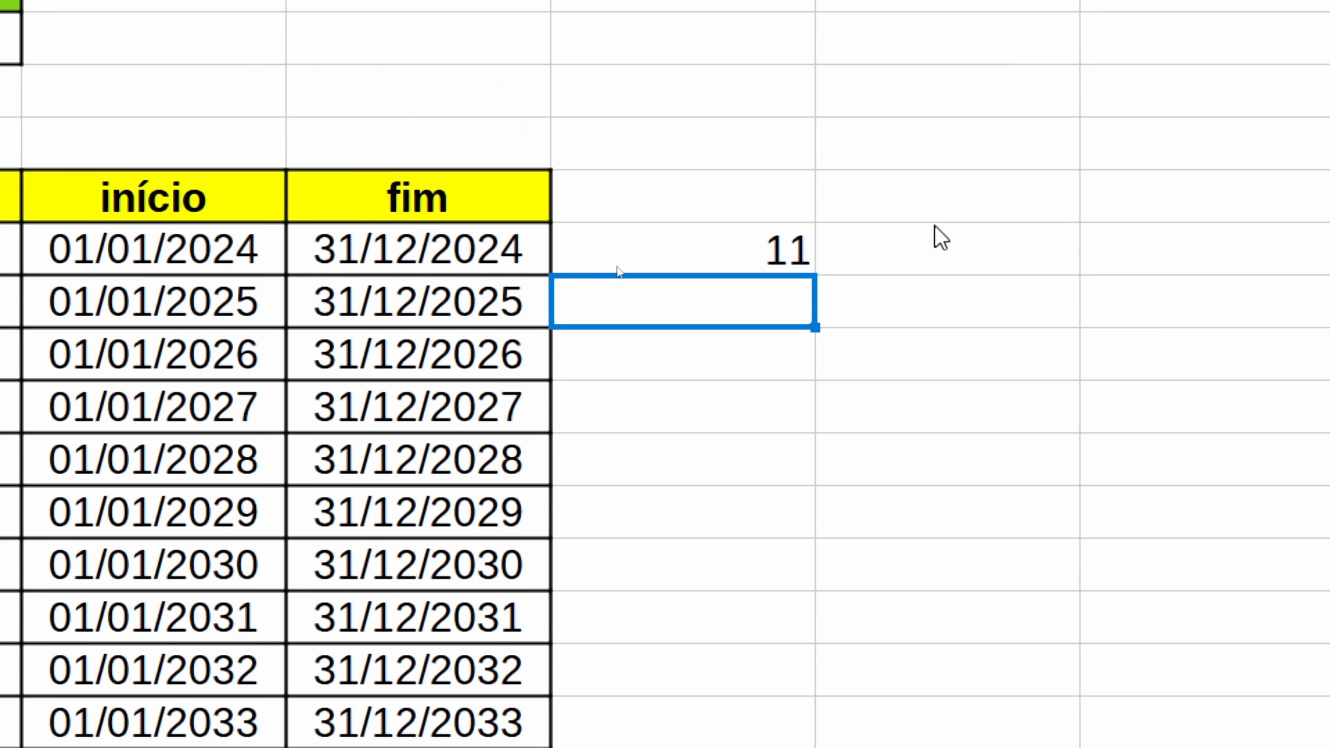
- Change the interval of D6's C6-to-C17 DATADIF formula to "m" to calculate the difference in months
click(794, 78)
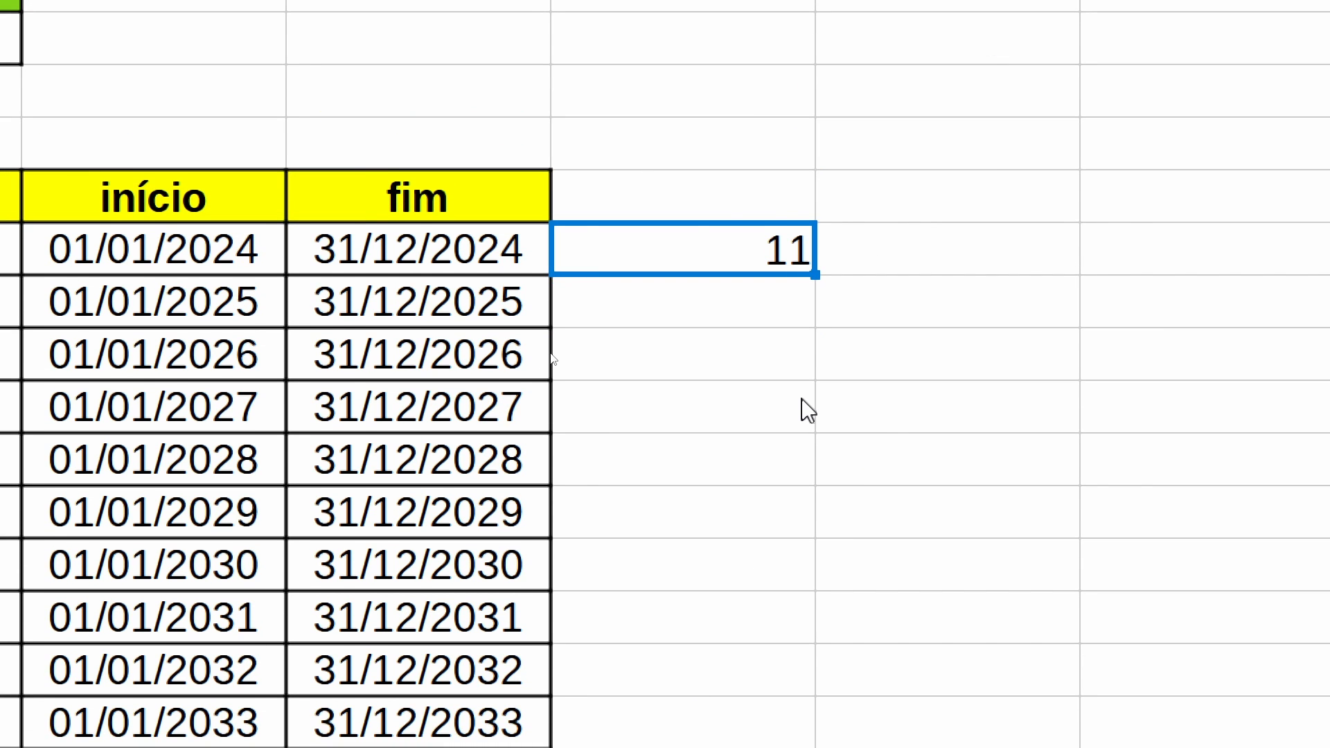
key(F2)
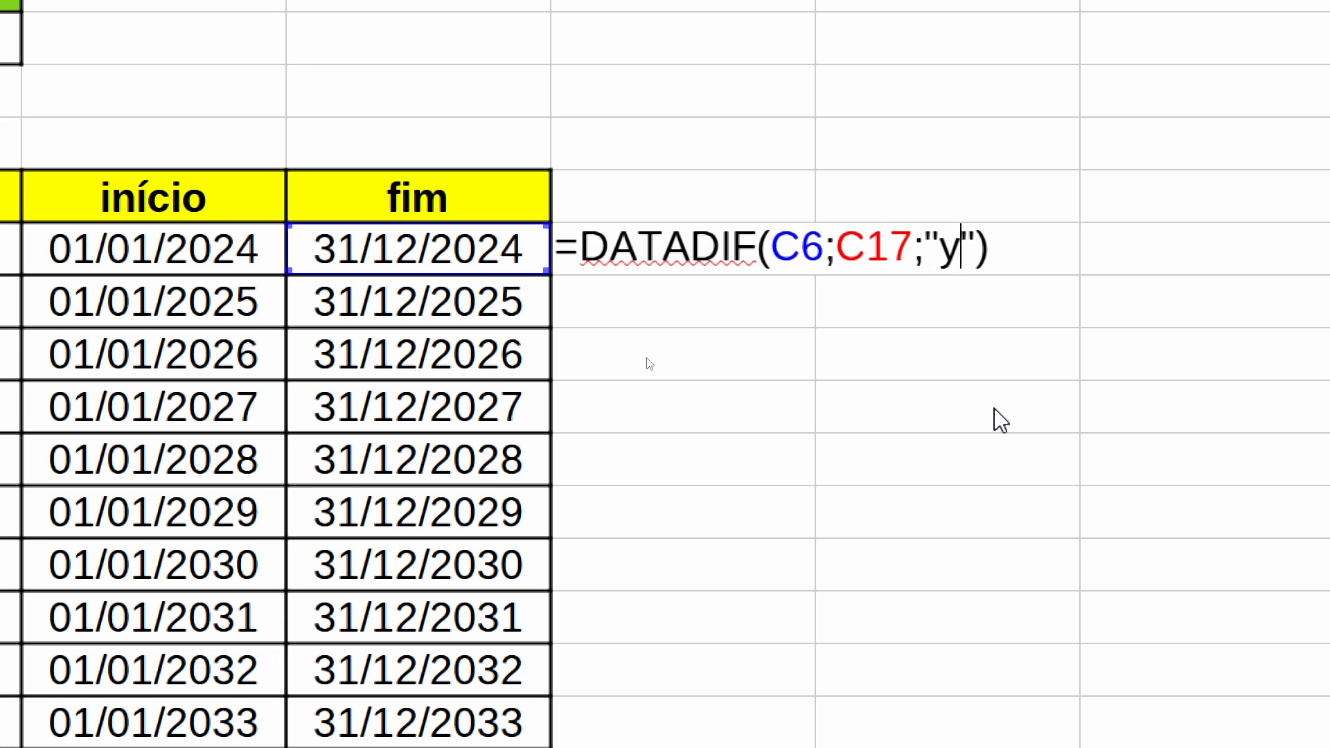
key(BackSpace)
text(m)
key(Return)
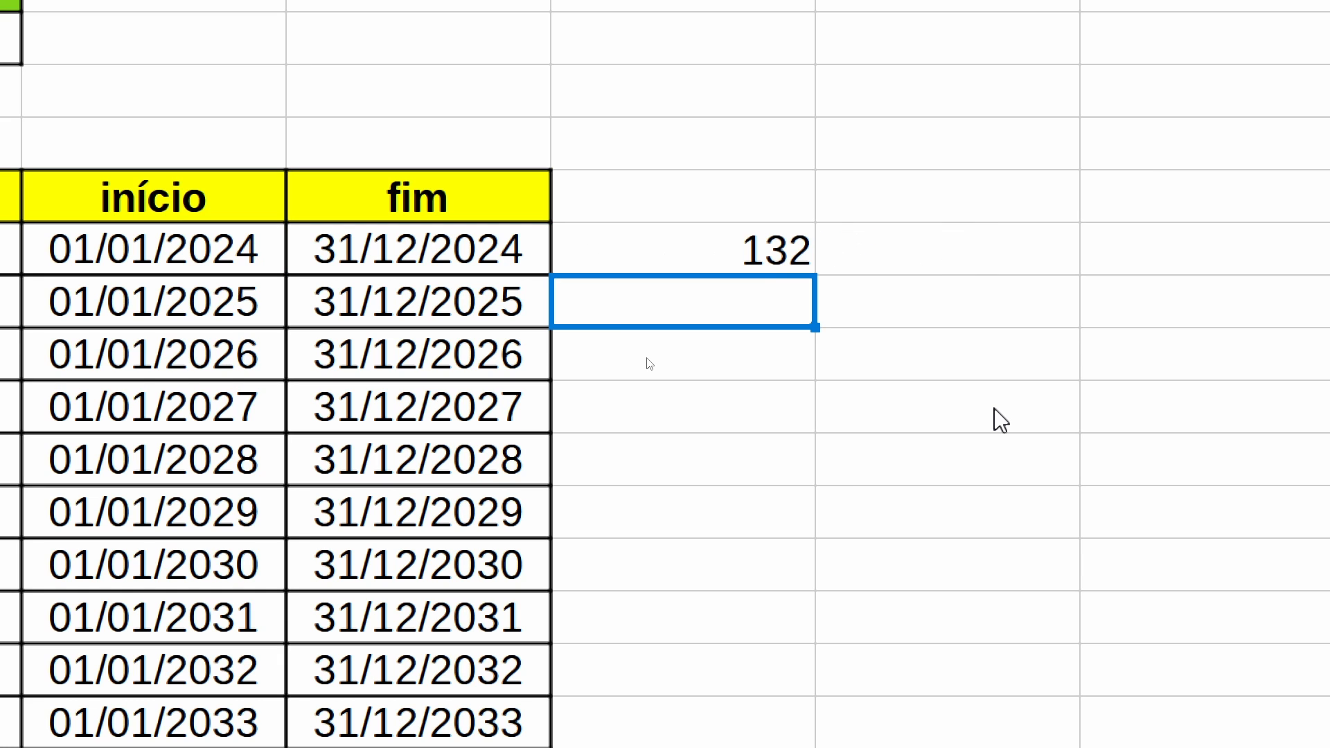
- Change the interval of D6's C6-to-C17 DATADIF formula to "d" to calculate the difference in days
click(767, 262)
key(F2)
key(Left)
key(Left)
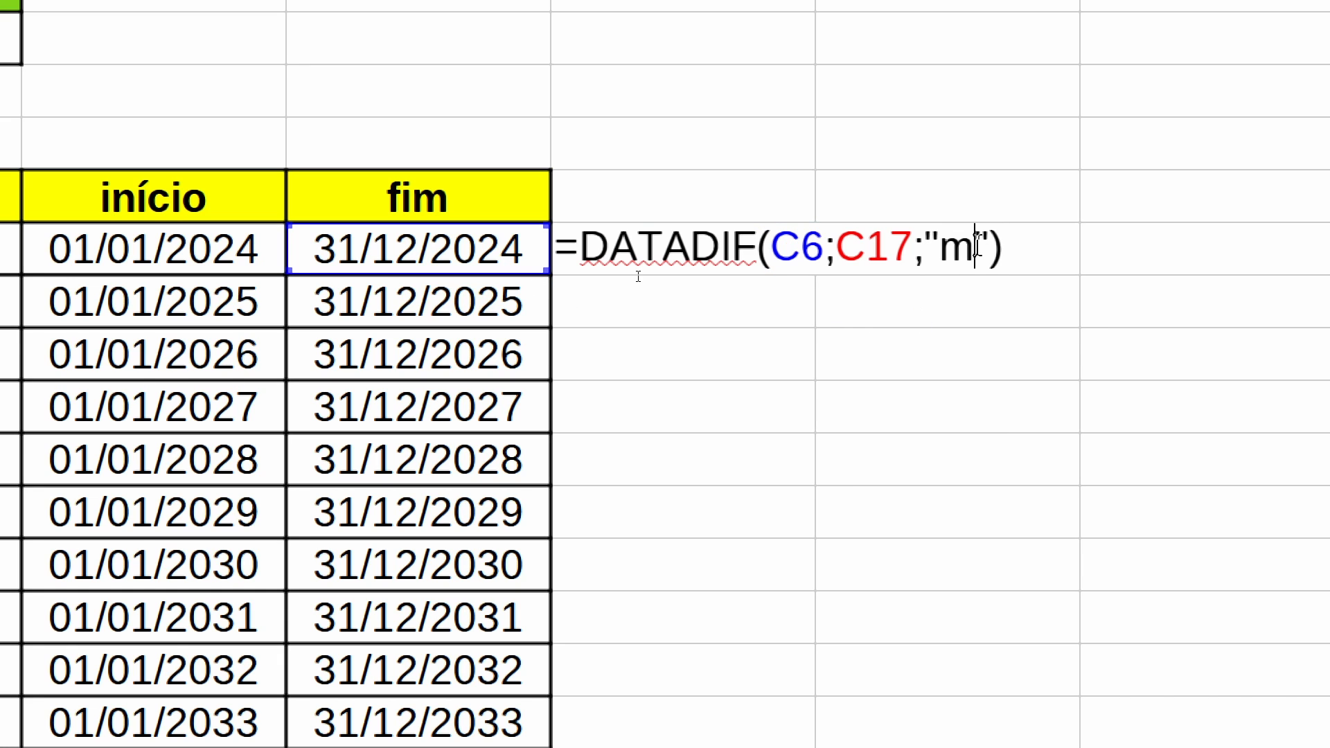
key(BackSpace)
text(d)
key(Return)
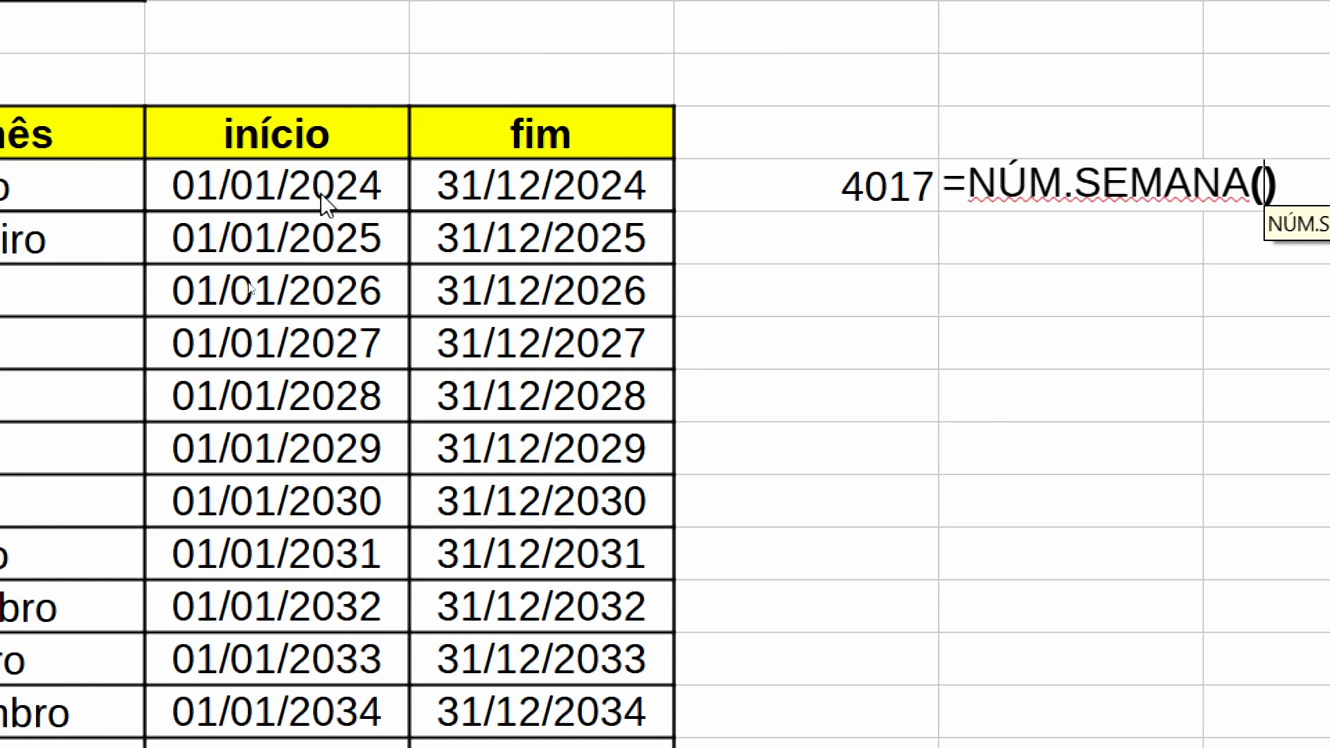
- Start a NÚM.SEMANA formula in E6 with B6 as its date, and consult the function's help page in Firefox
click(324, 203)
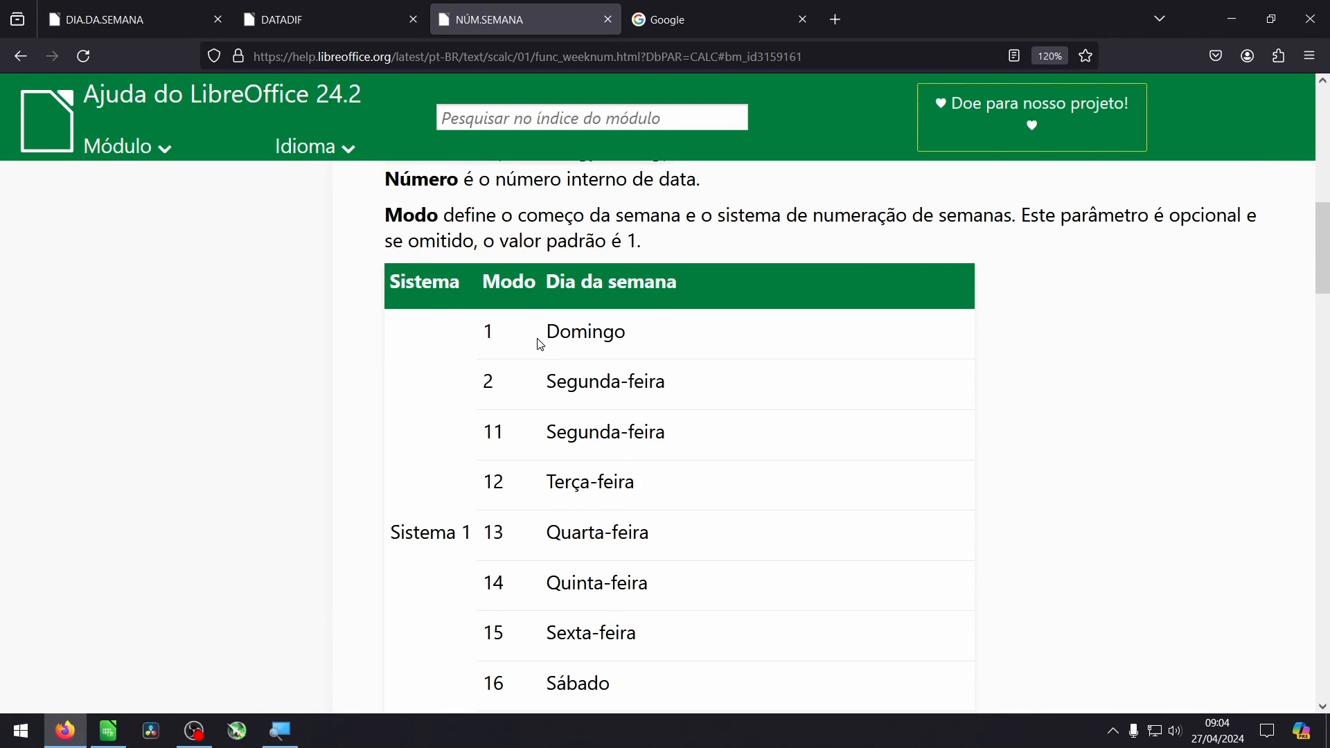
scroll(653, 416, up, 5)
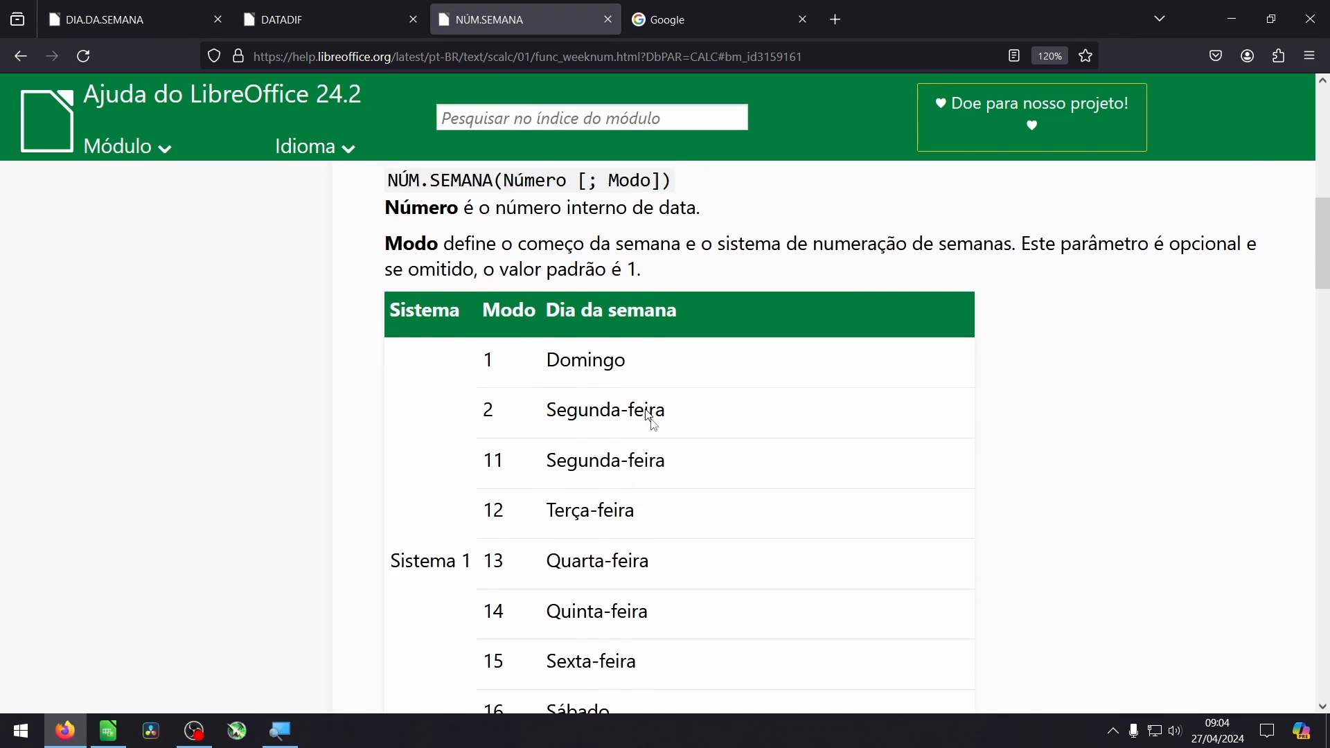
scroll(664, 443, up, 3)
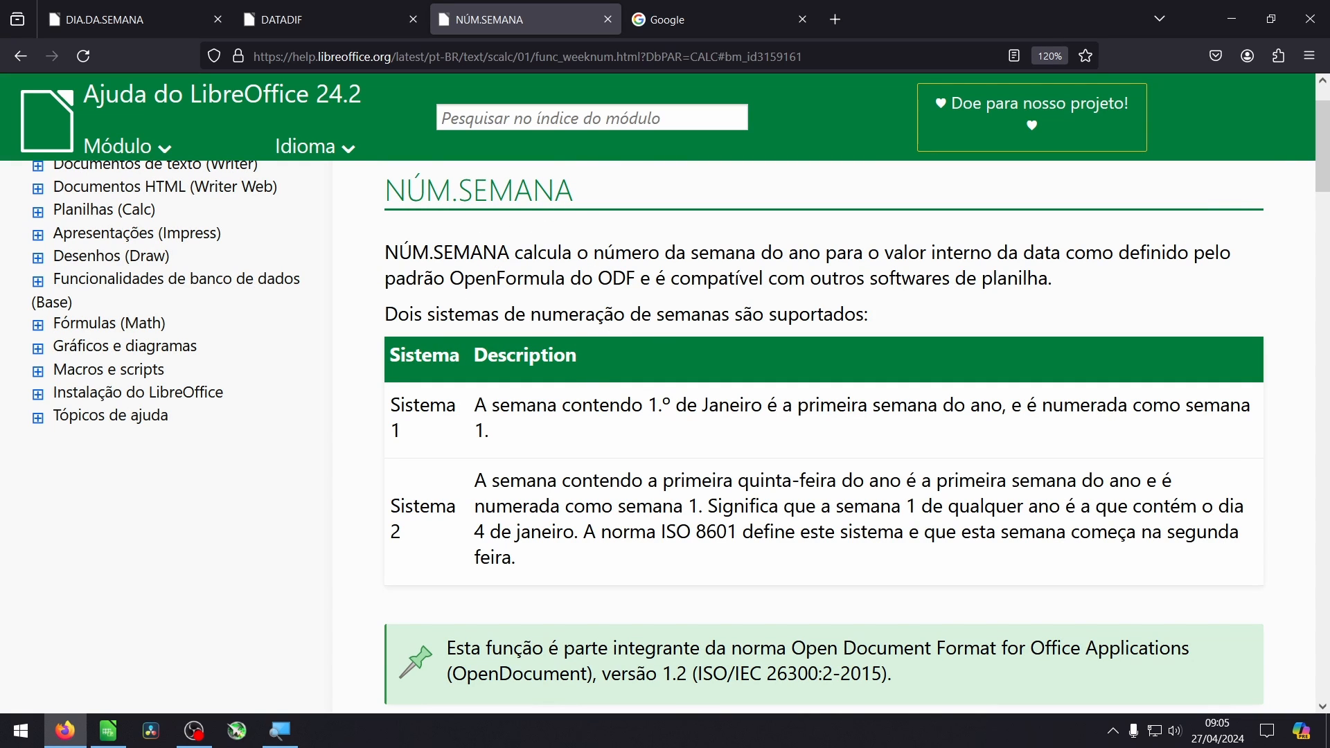
- Search Google for "libreoffice calc núm.semana" and open the LibreOffice help result for NÚM.SEMANA
click(690, 22)
text(libreo)
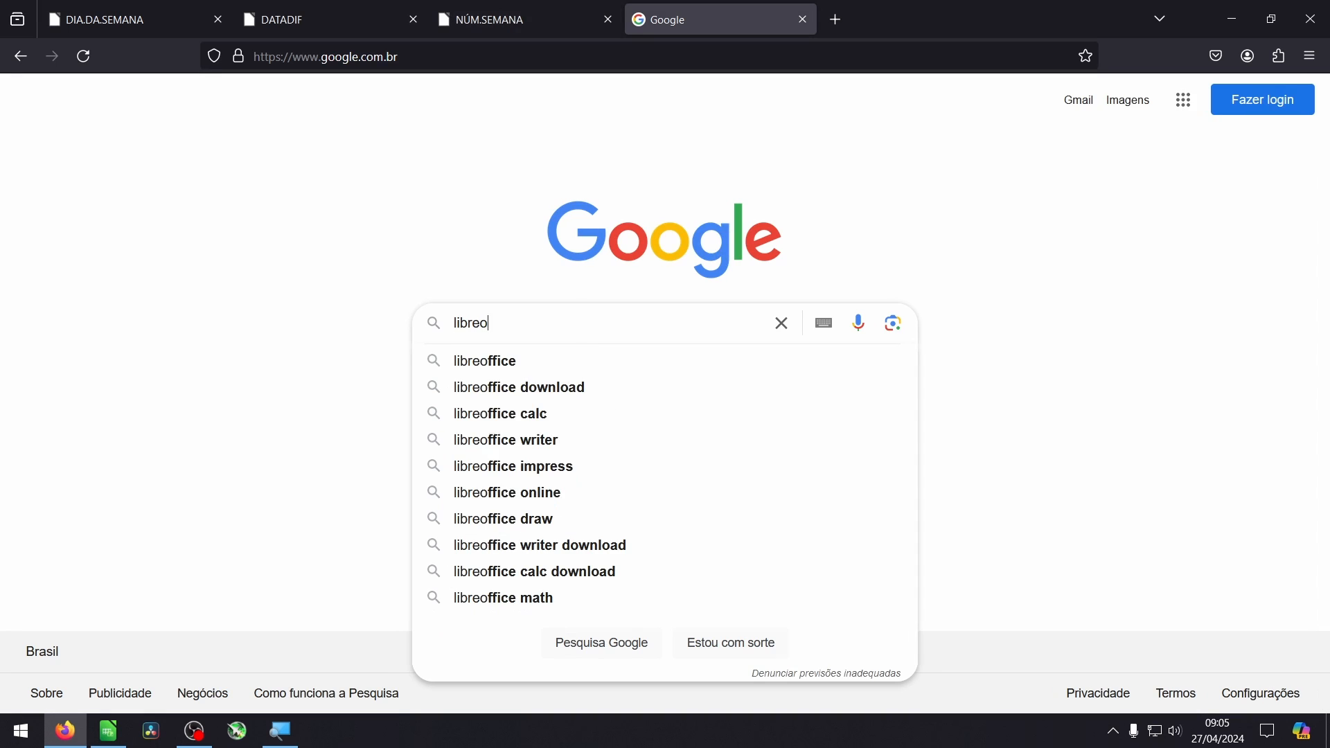
text(ffice calc )
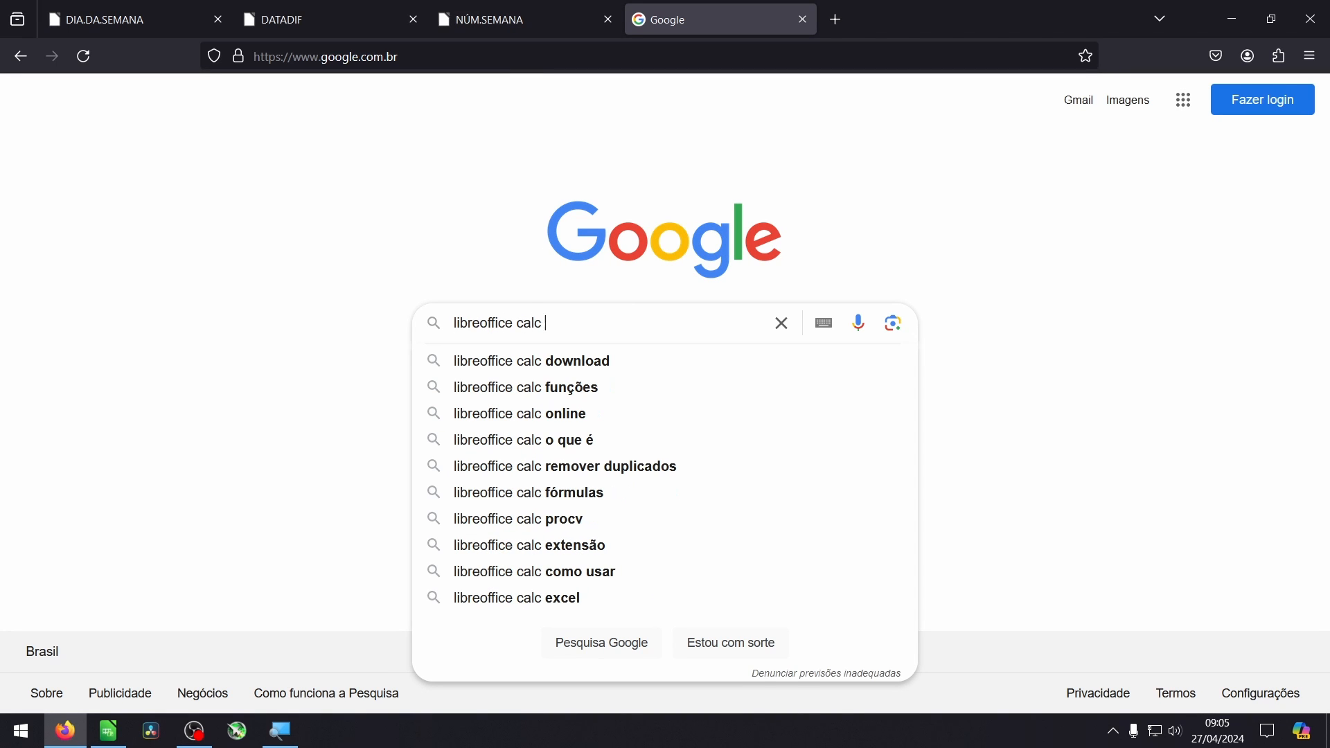
text(núm)
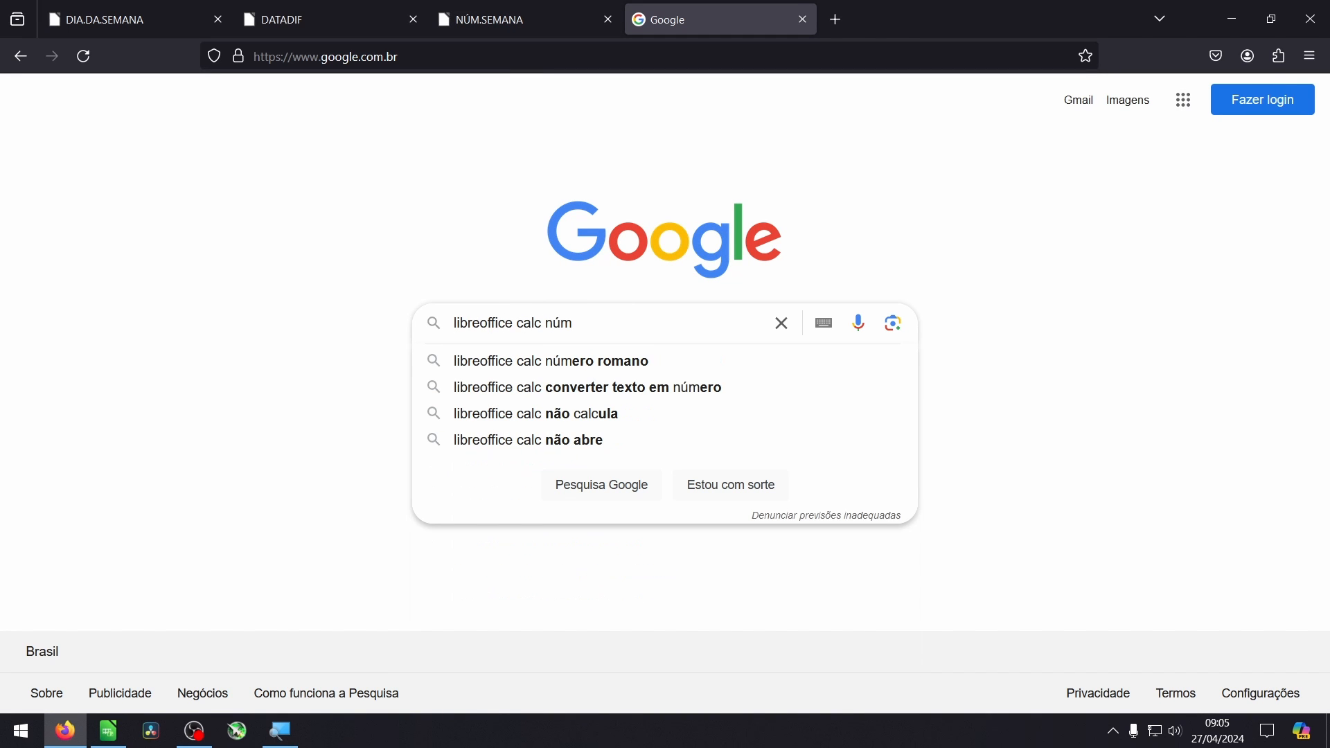
text(.semana)
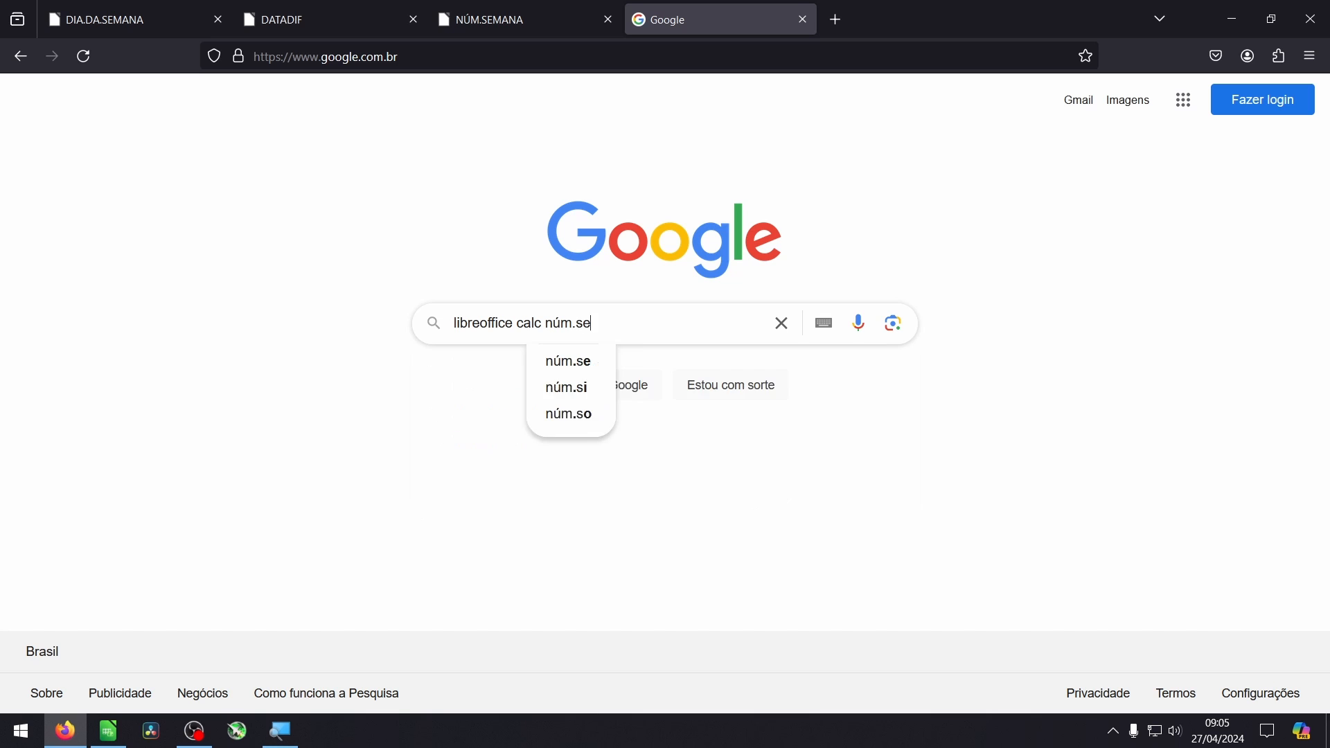
key(Return)
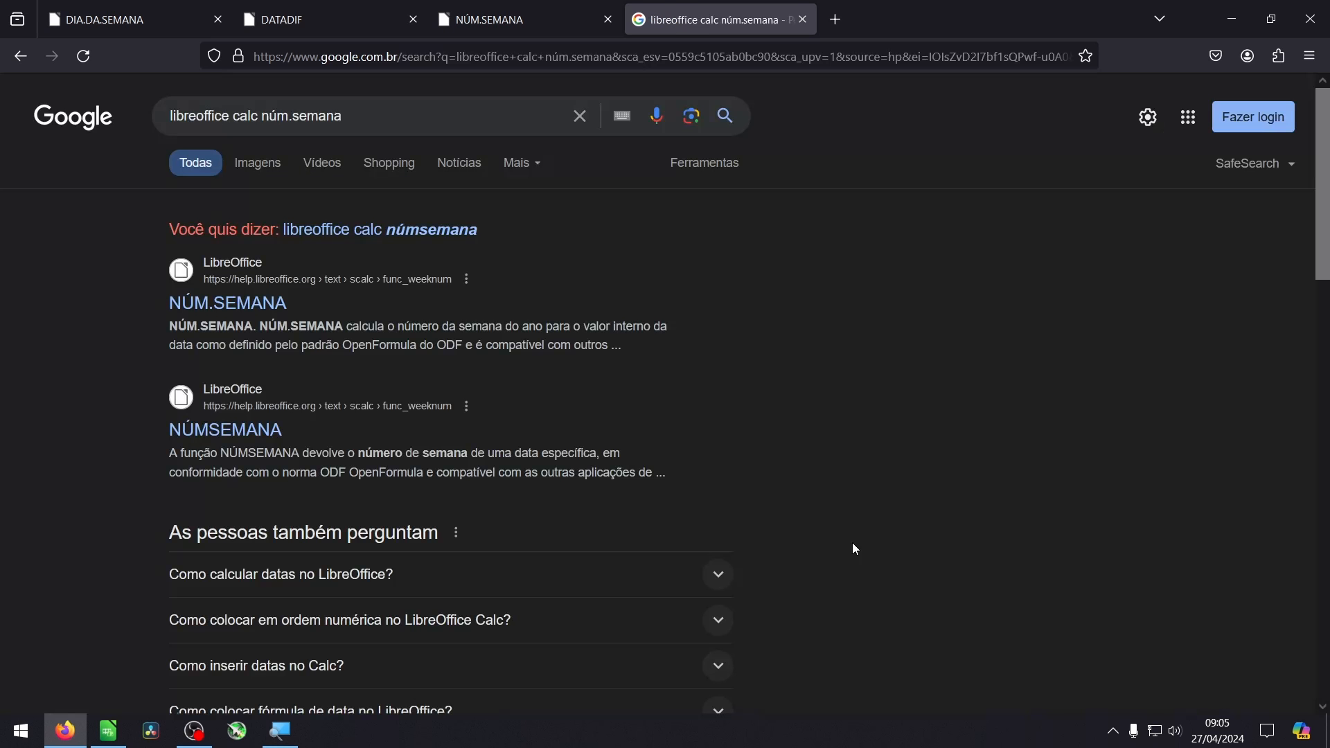
click(258, 309)
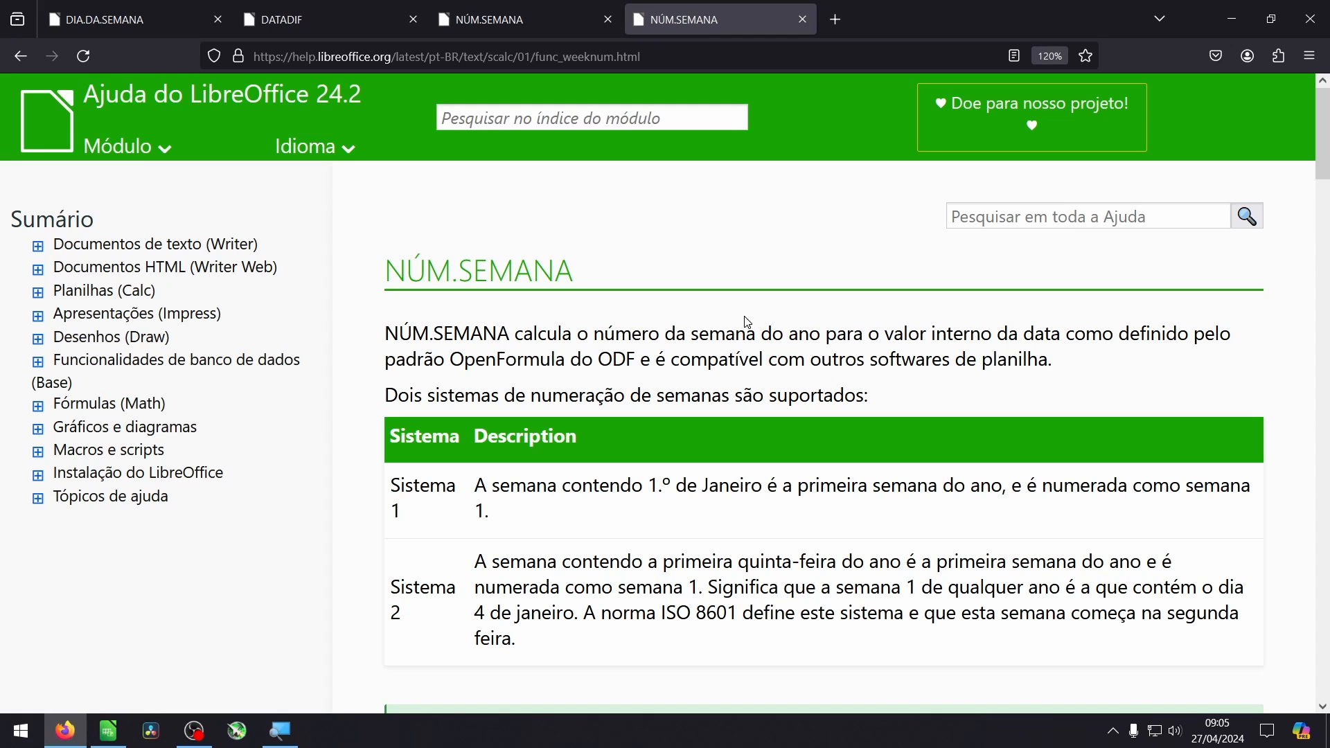
- Search the help module index for "função se" and open the SE function's entry to view its syntax and examples
click(602, 119)
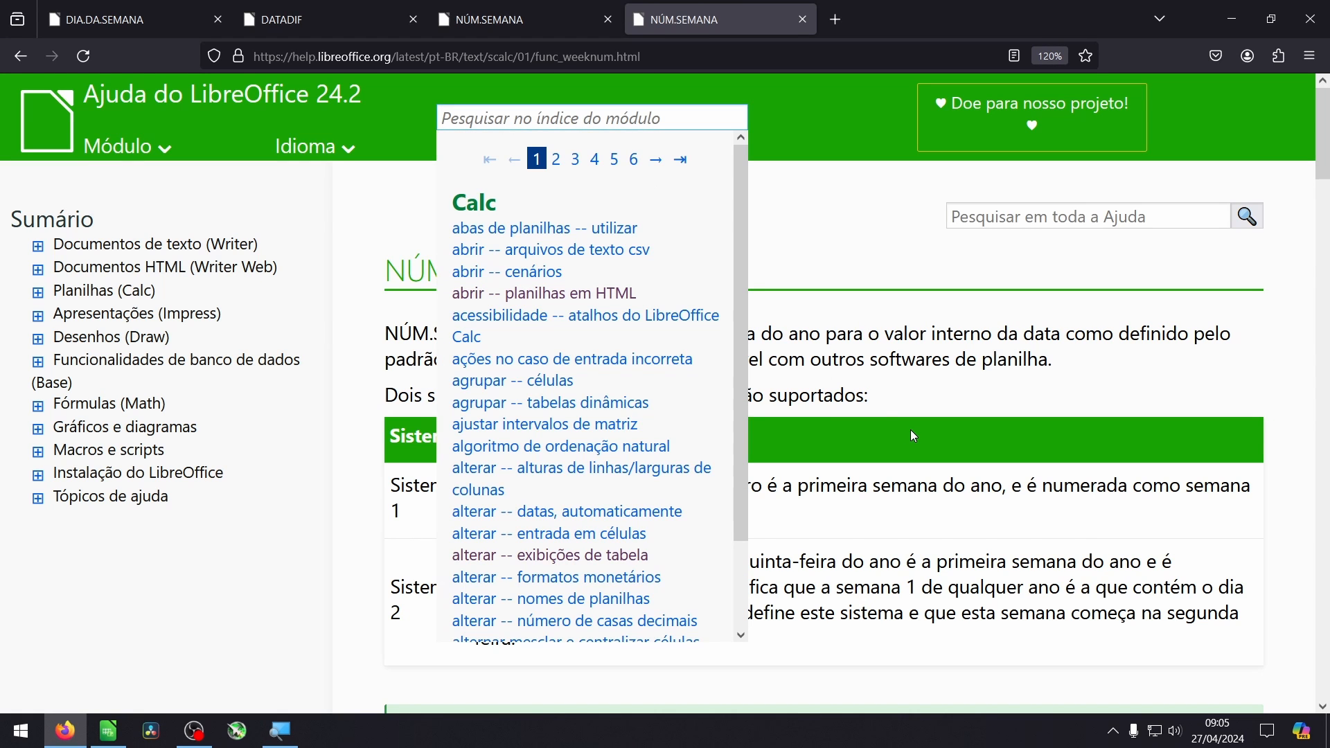
text(função se)
click(563, 330)
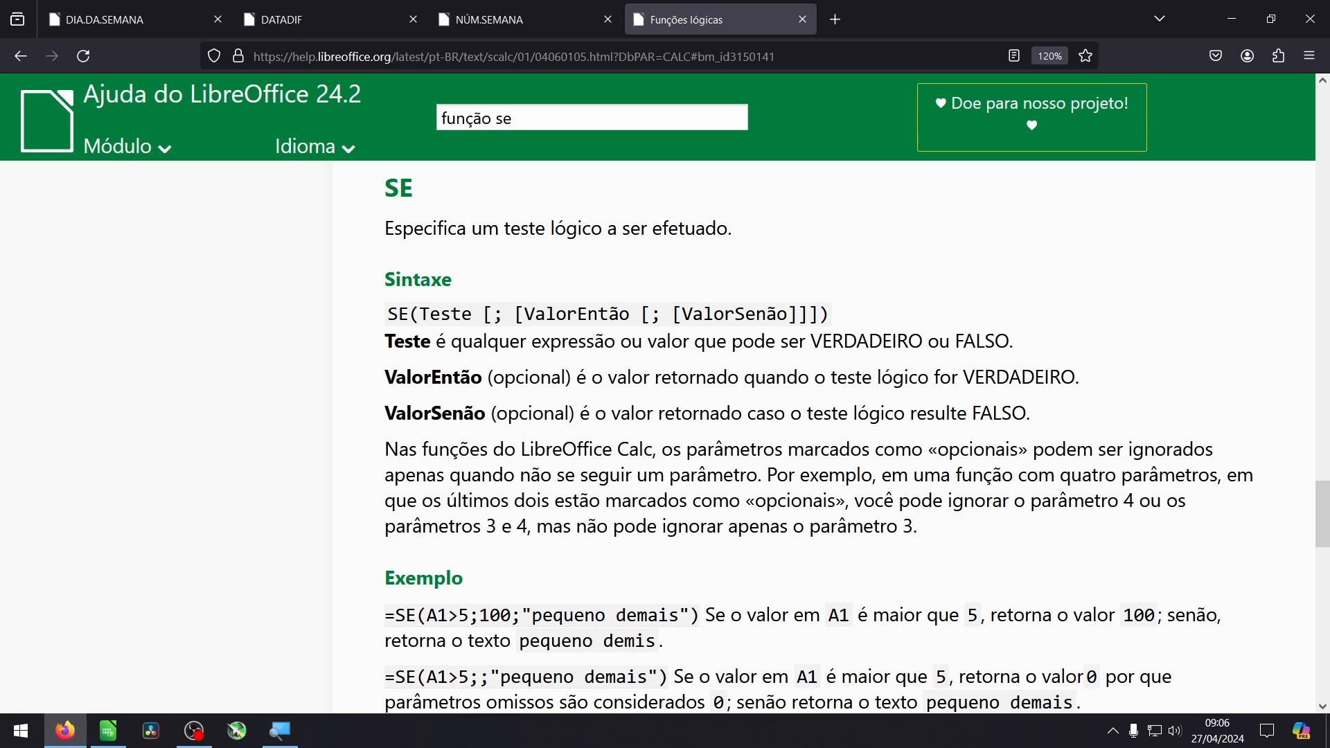
scroll(673, 476, down, 2)
scroll(671, 472, up, 2)
- Return to the NÚM.SEMANA help page and examine its numbering systems, syntax and Modo table
click(520, 20)
scroll(712, 377, down, 2)
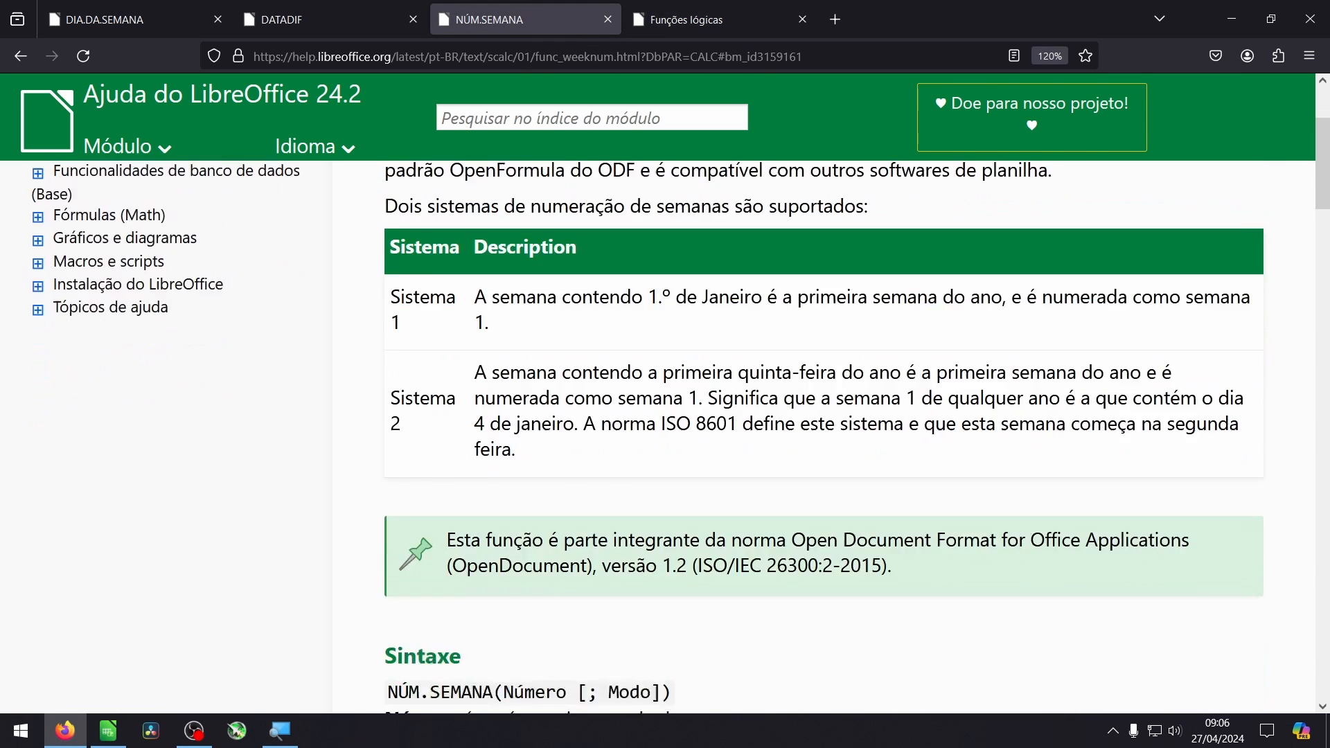
scroll(515, 377, down, 6)
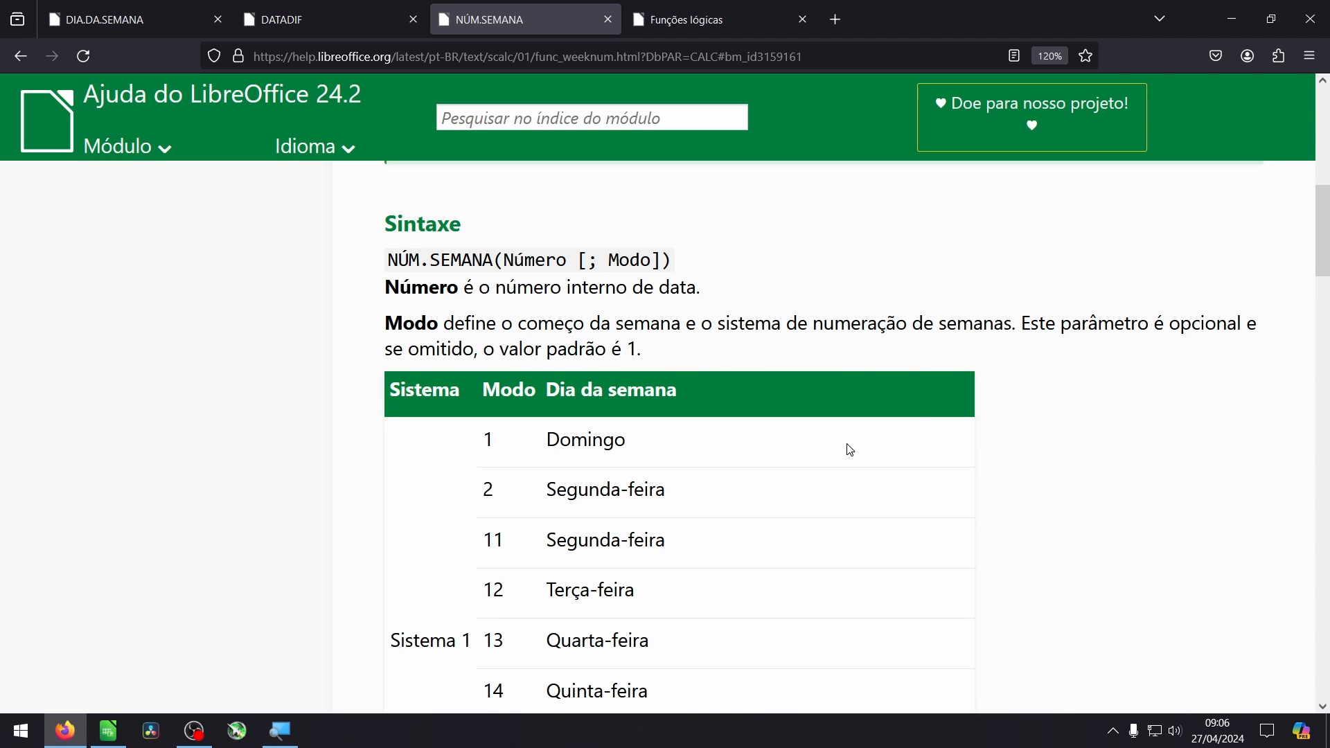
scroll(848, 449, down, 2)
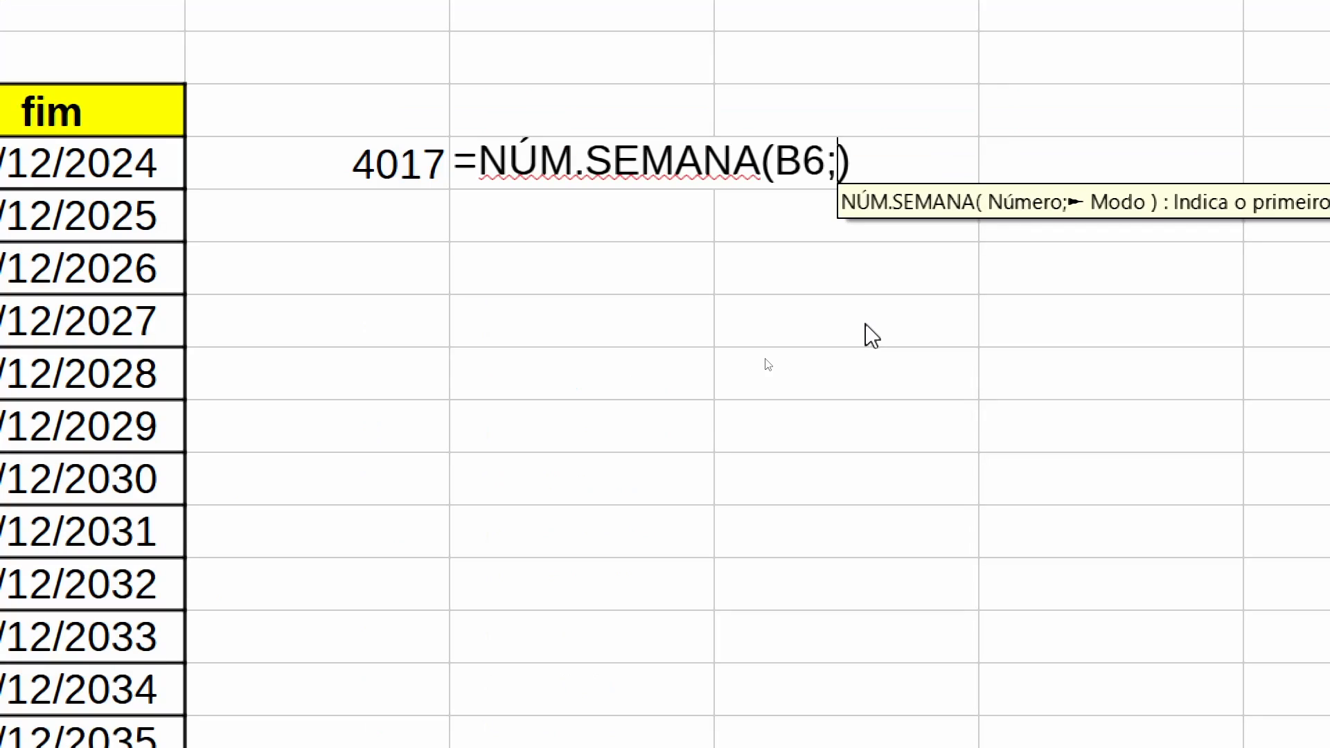
- Back in Calc, complete E6 as =NÚM.SEMANA(B6;1) and format the cell with the Número category
text(1)
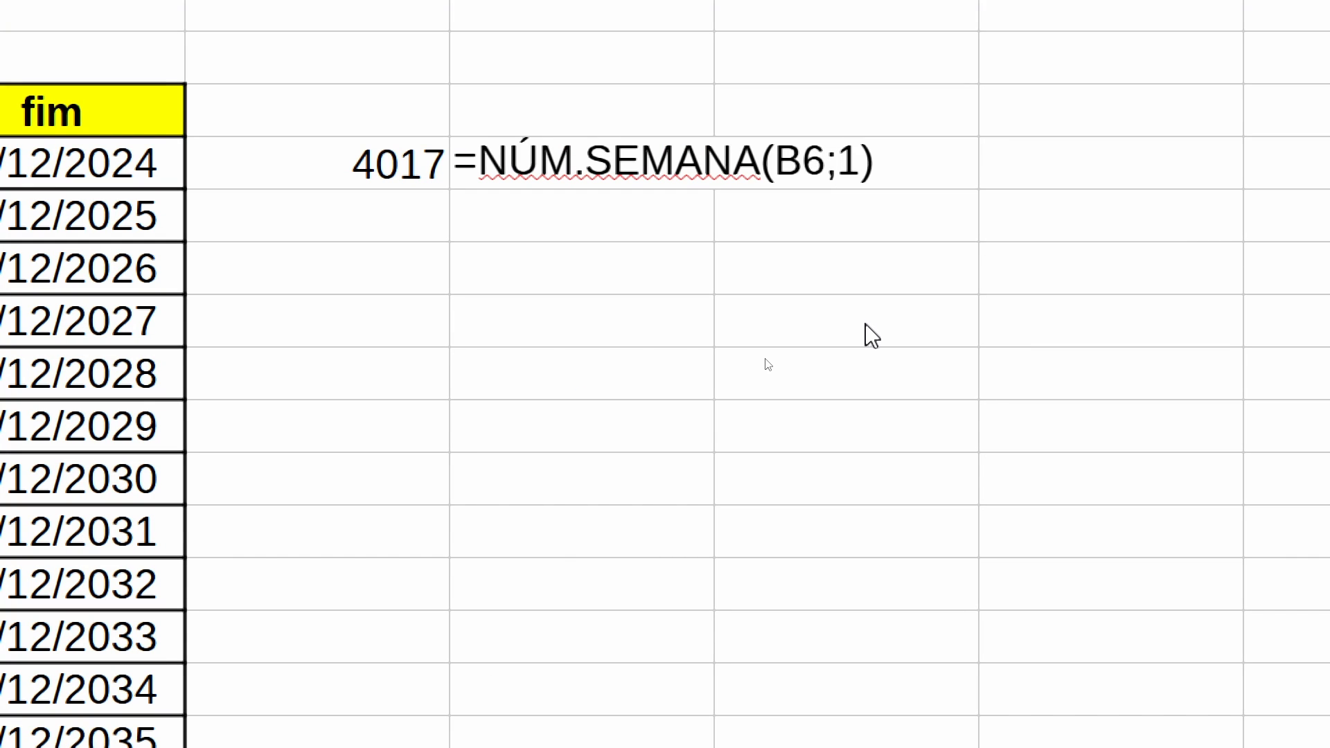
key(Return)
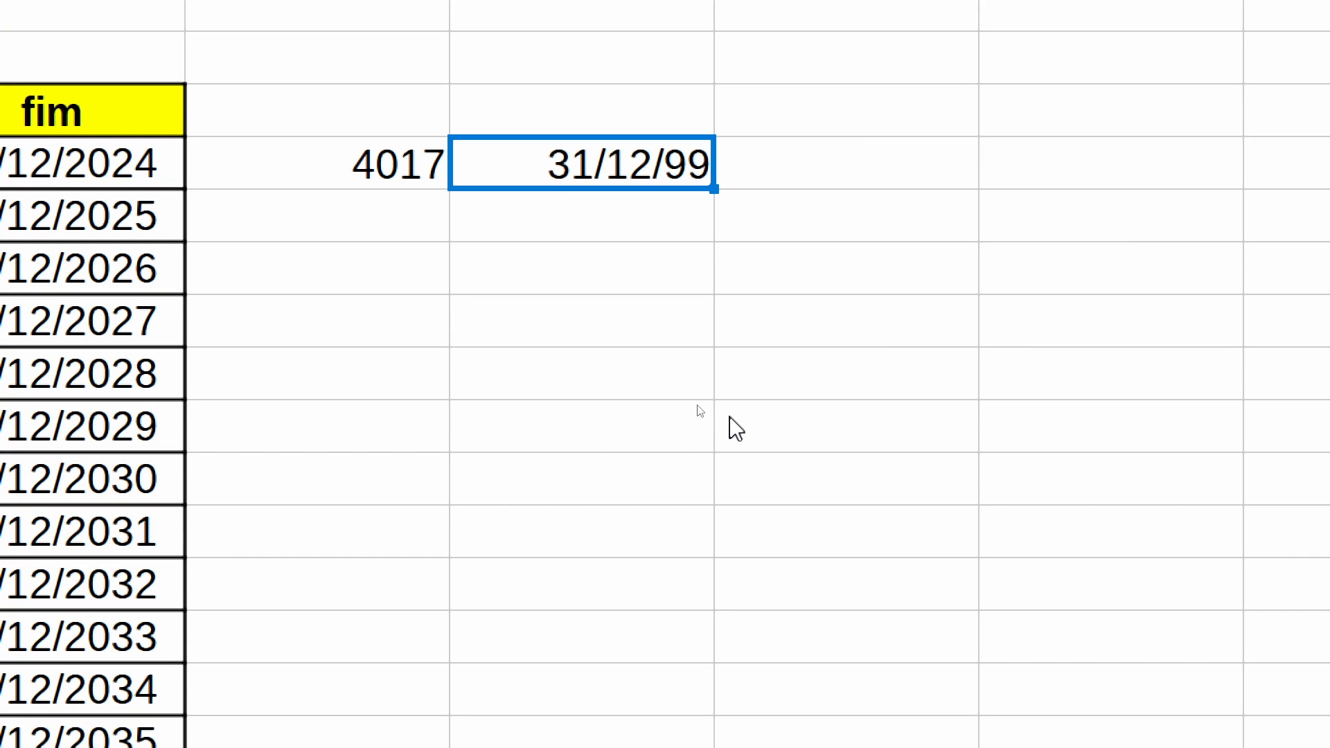
key(ctrl+1)
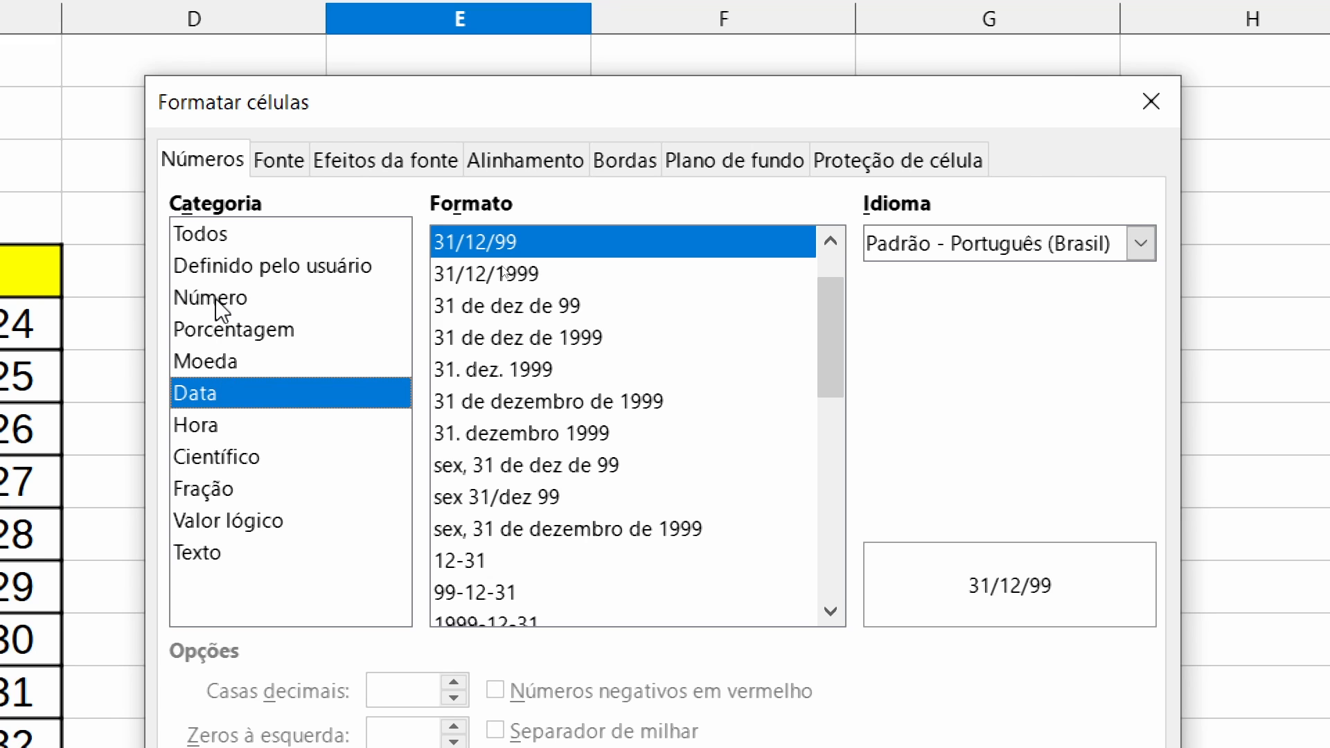
click(218, 302)
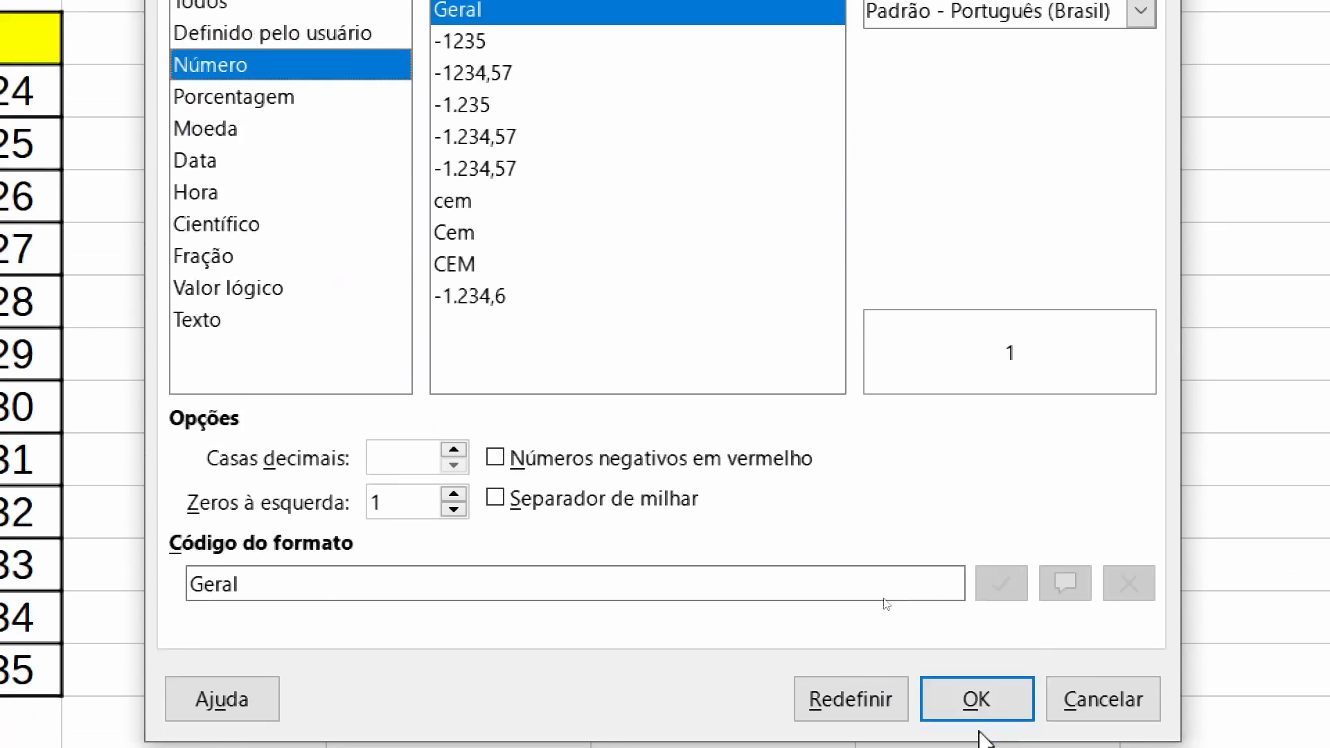
click(976, 701)
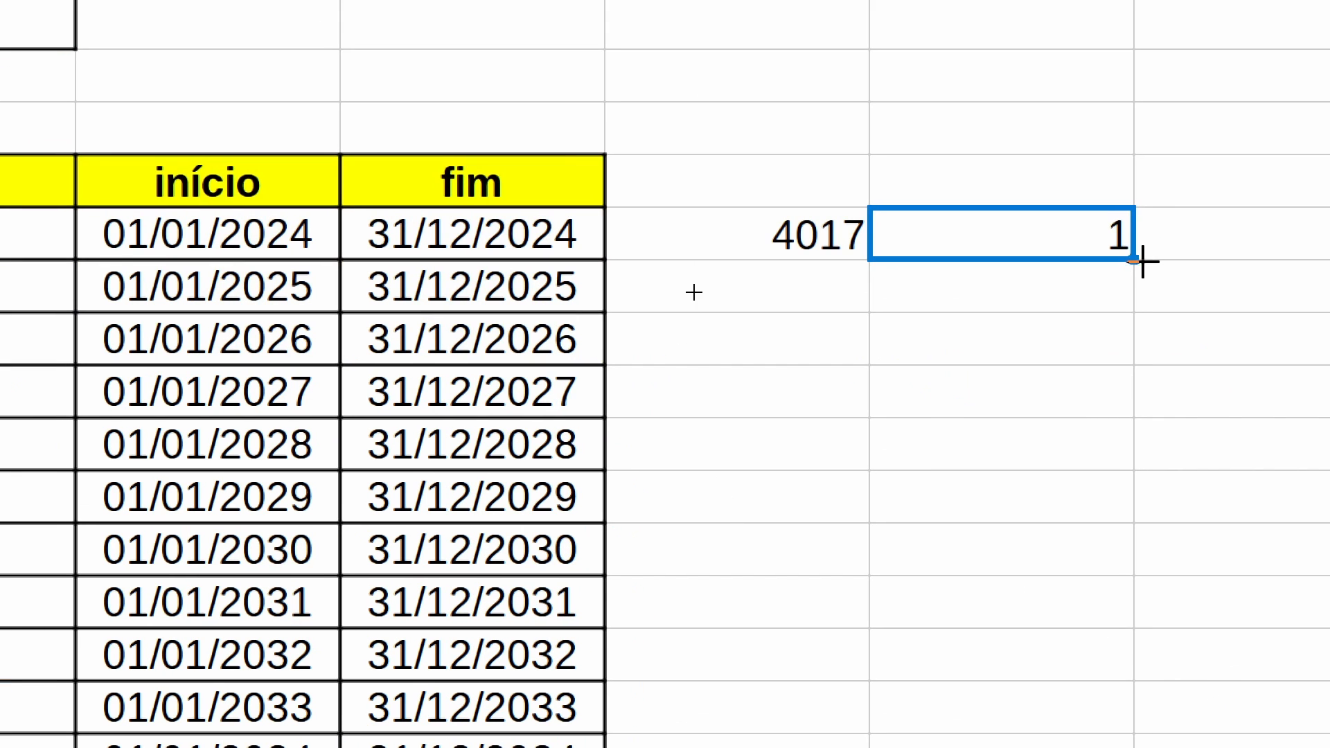
- Fill the NÚM.SEMANA formula from E6 down to E9
drag(1227, 402, 1219, 562)
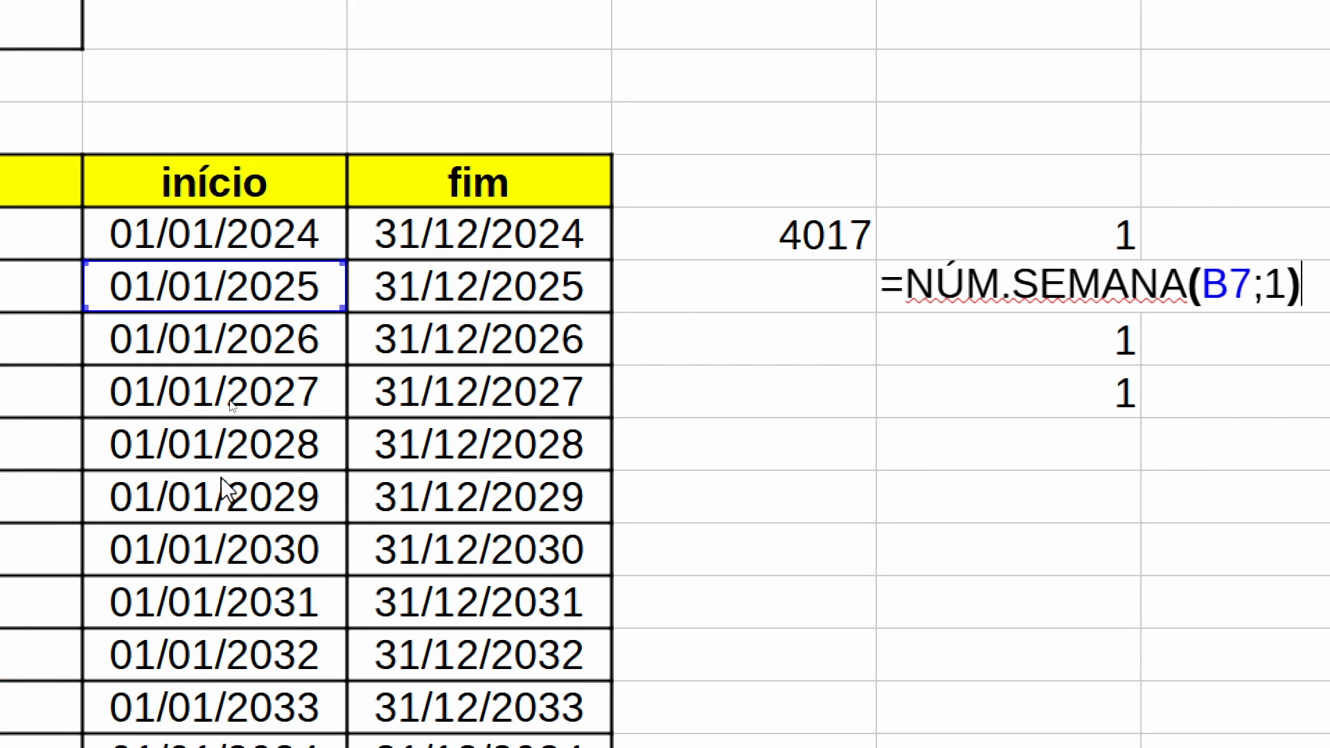
key(Return)
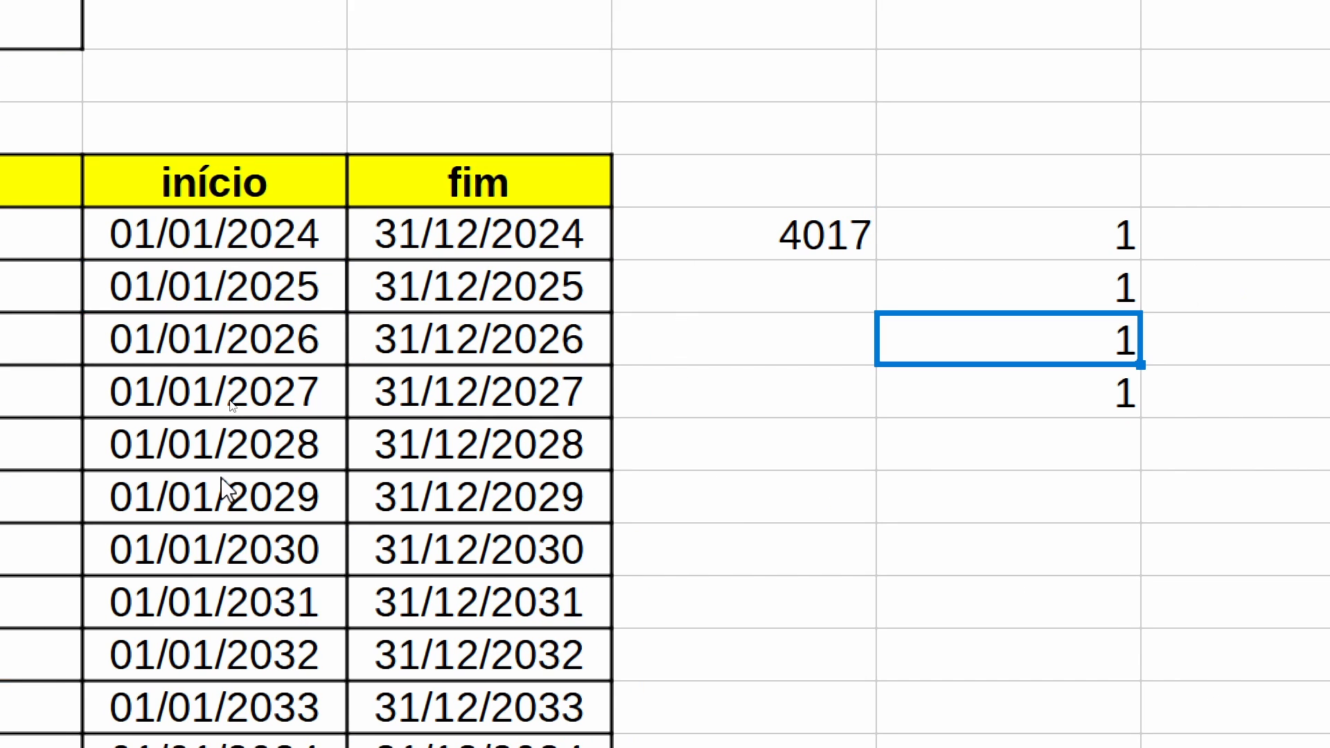
- Change the formula in C6 to =FIMMÊS(B6;0) and fill it down the fim column to C17
click(521, 235)
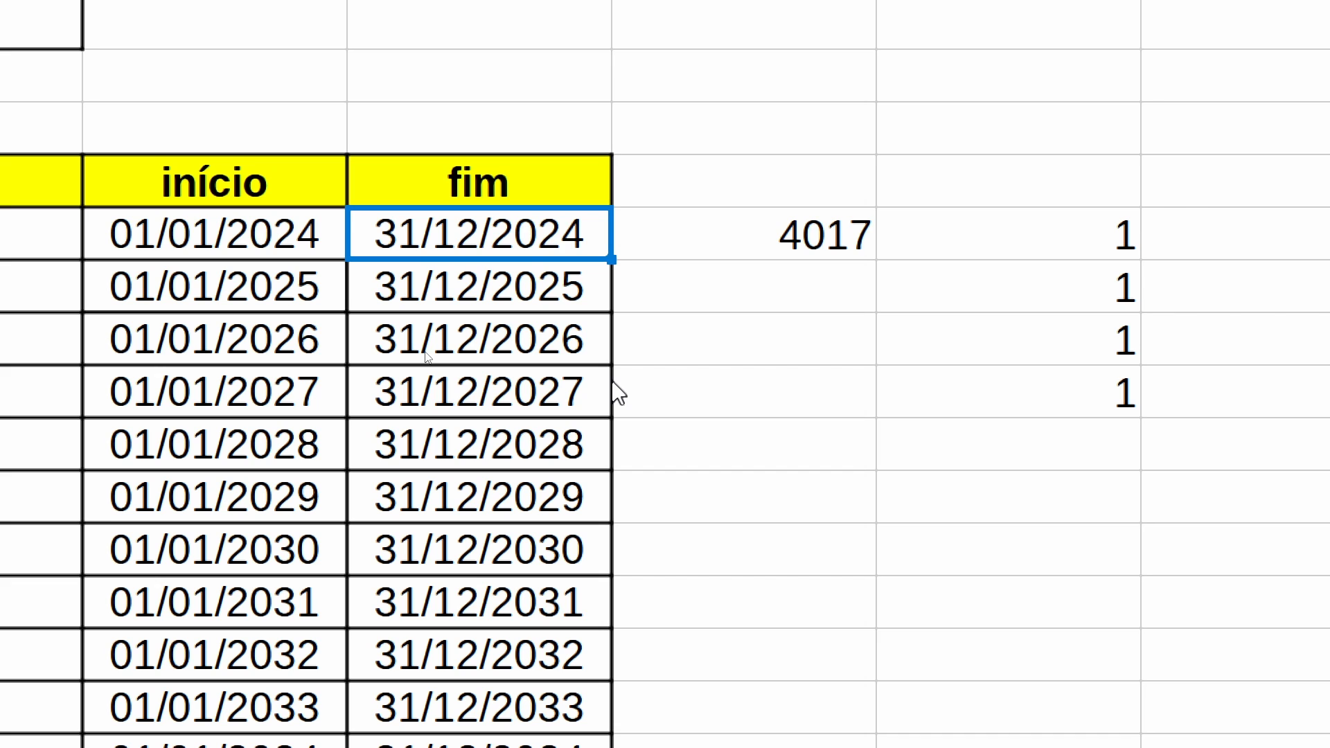
key(F2)
key(Left)
key(BackSpace)
key(BackSpace)
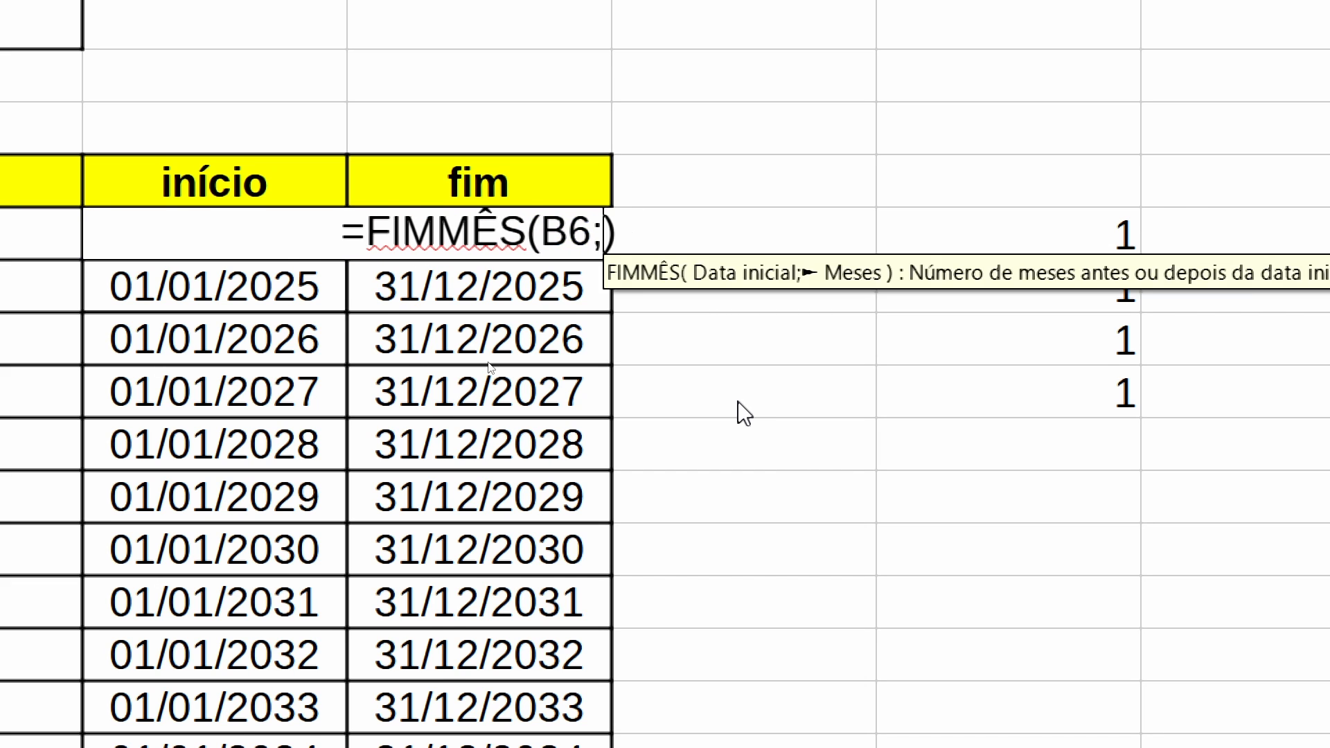
text(0)
key(Return)
key(Up)
drag(611, 258, 544, 690)
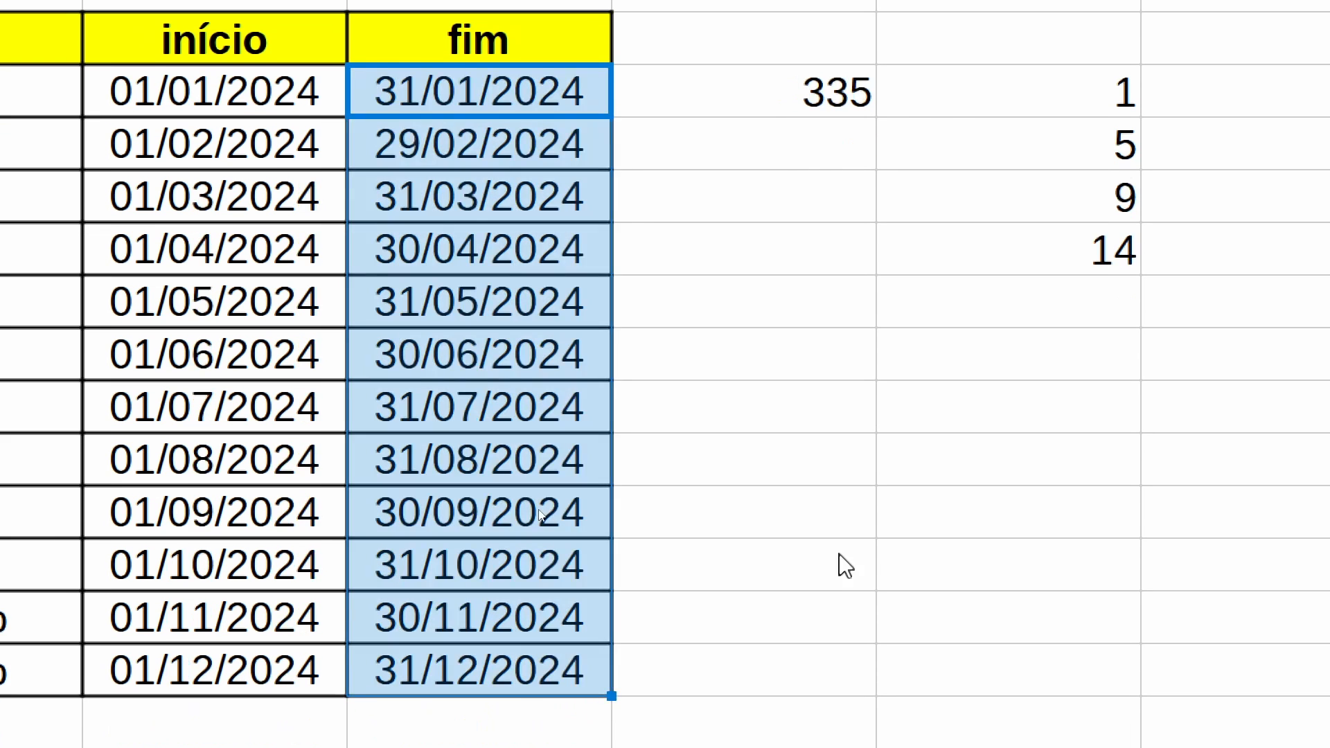
- Compare the início dates for January to April with their week numbers in E6:E9, row by row
scroll(1185, 65, up, 2)
click(1039, 171)
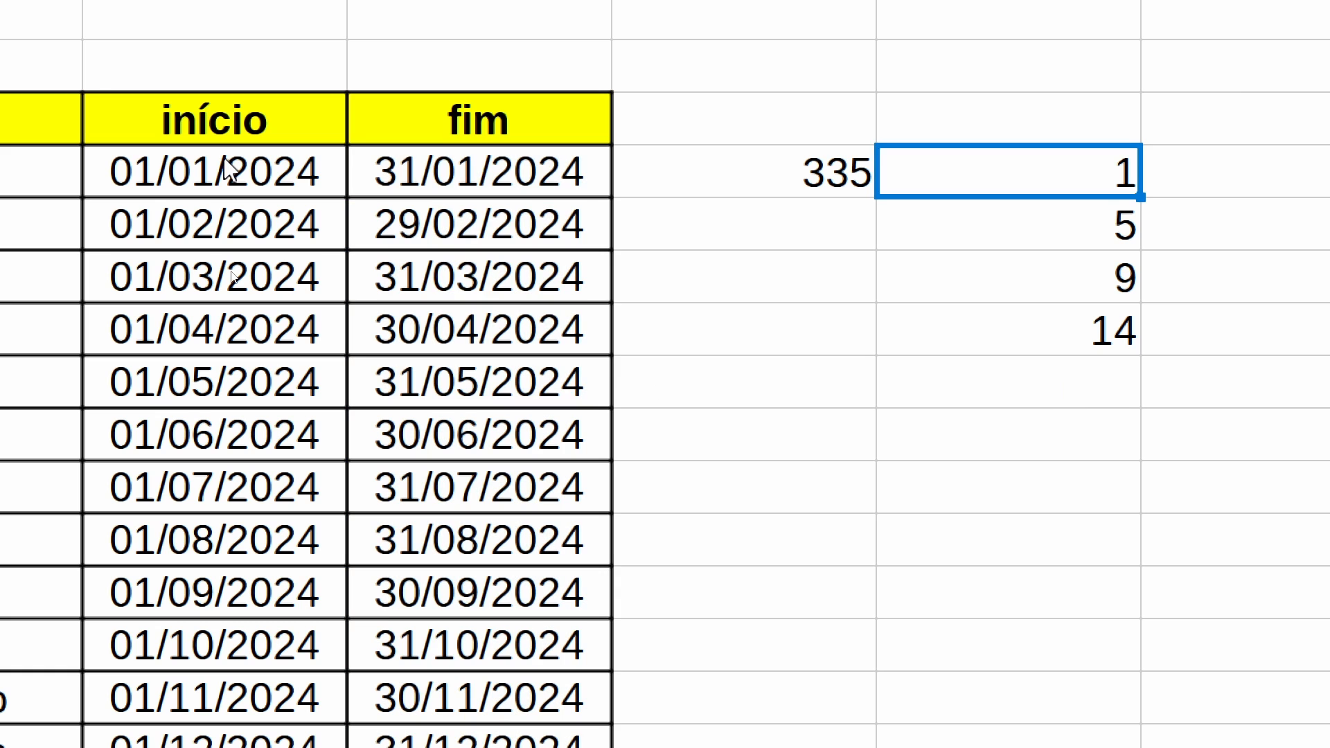
click(220, 170)
click(1076, 189)
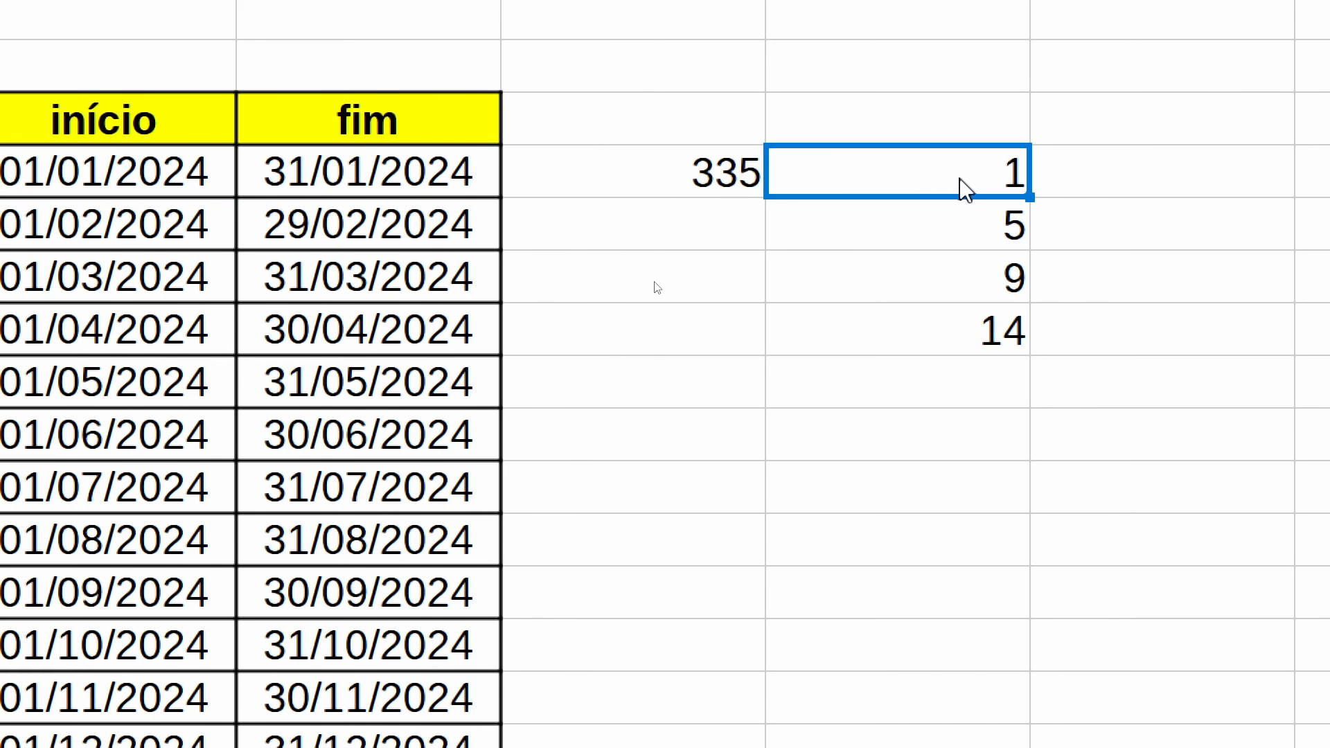
click(128, 225)
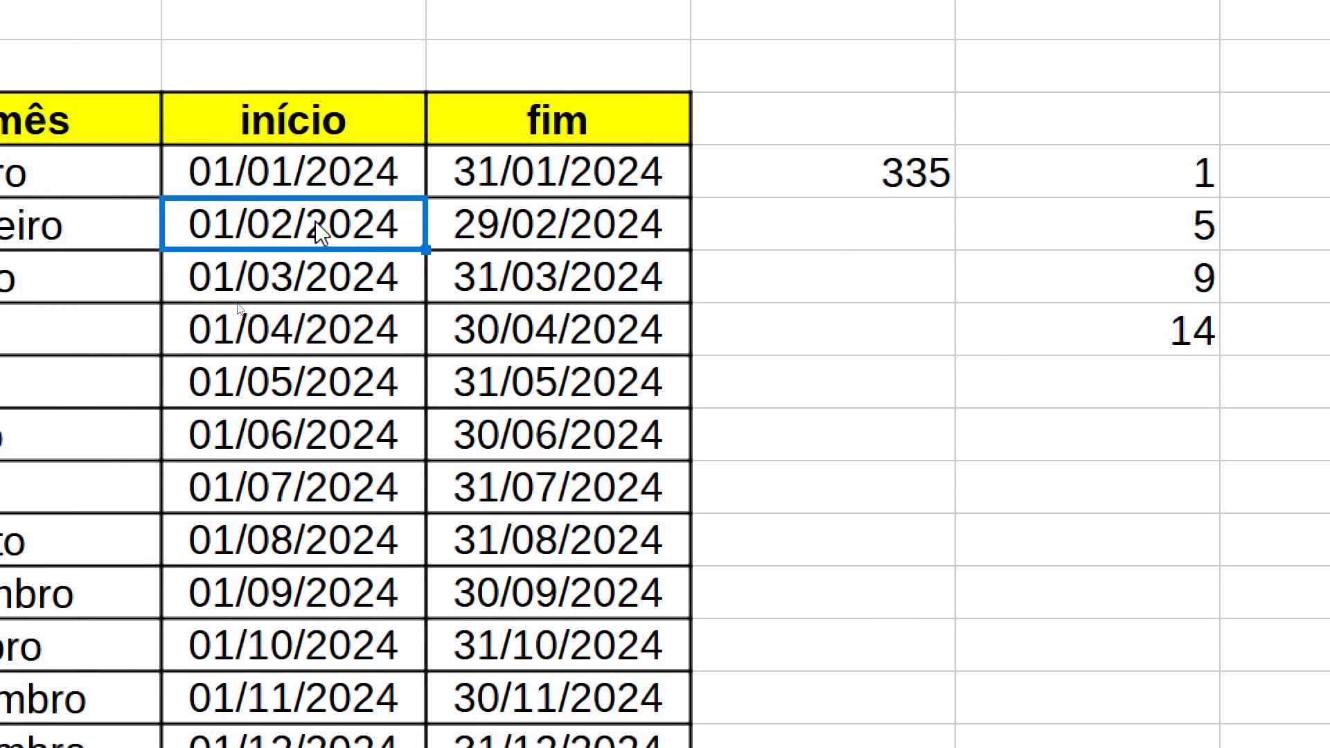
click(1183, 244)
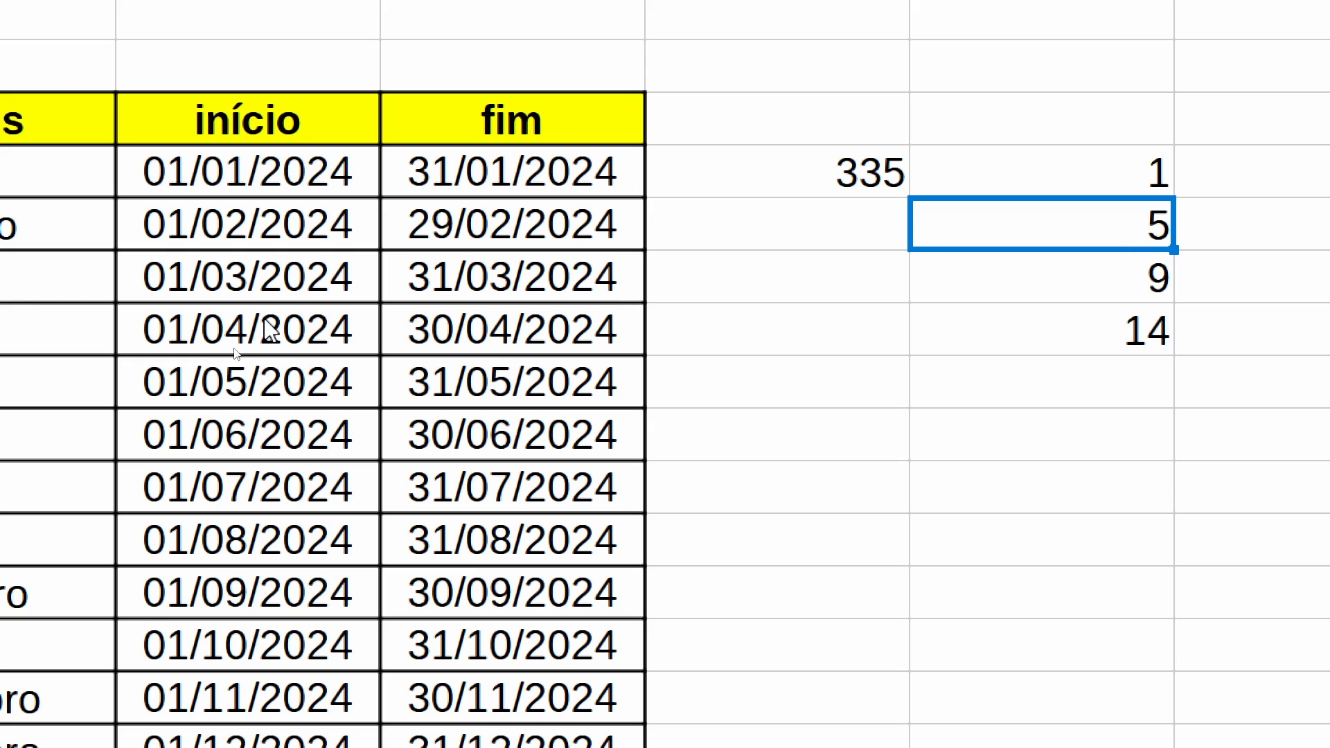
click(253, 287)
click(1143, 295)
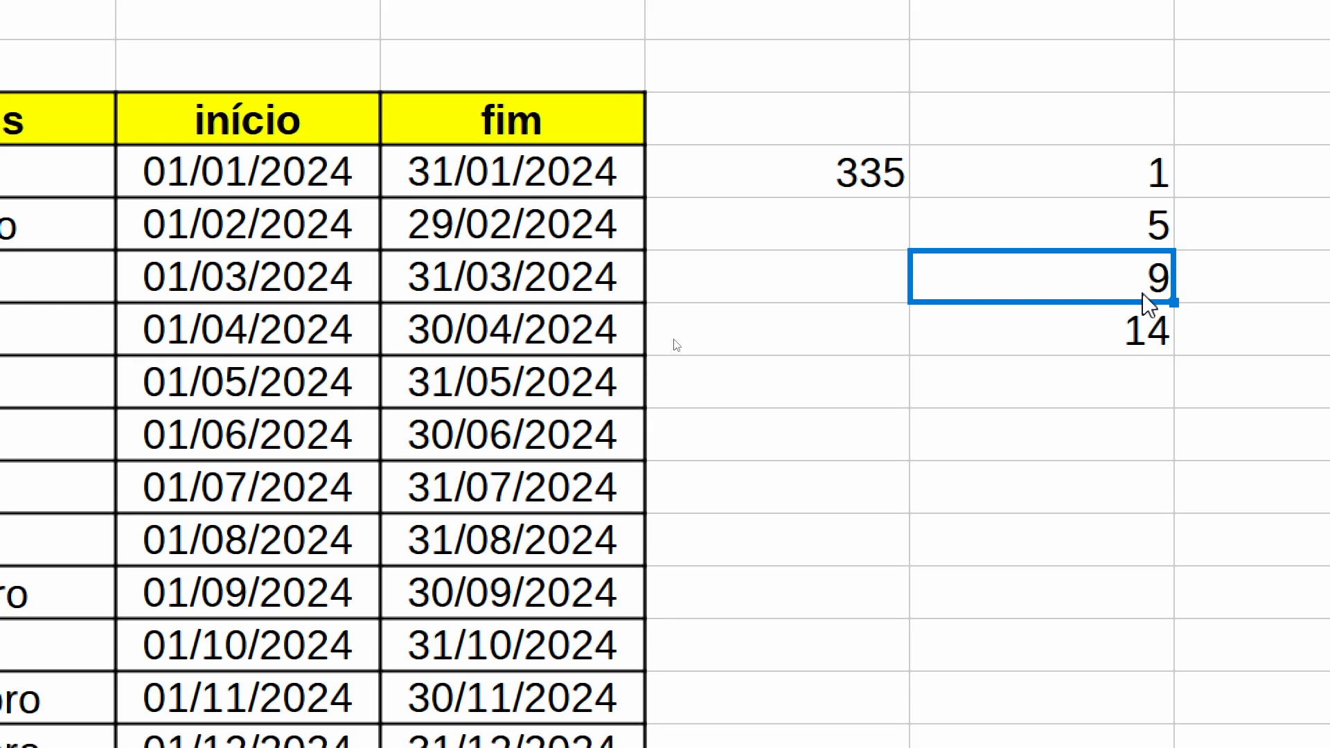
click(239, 350)
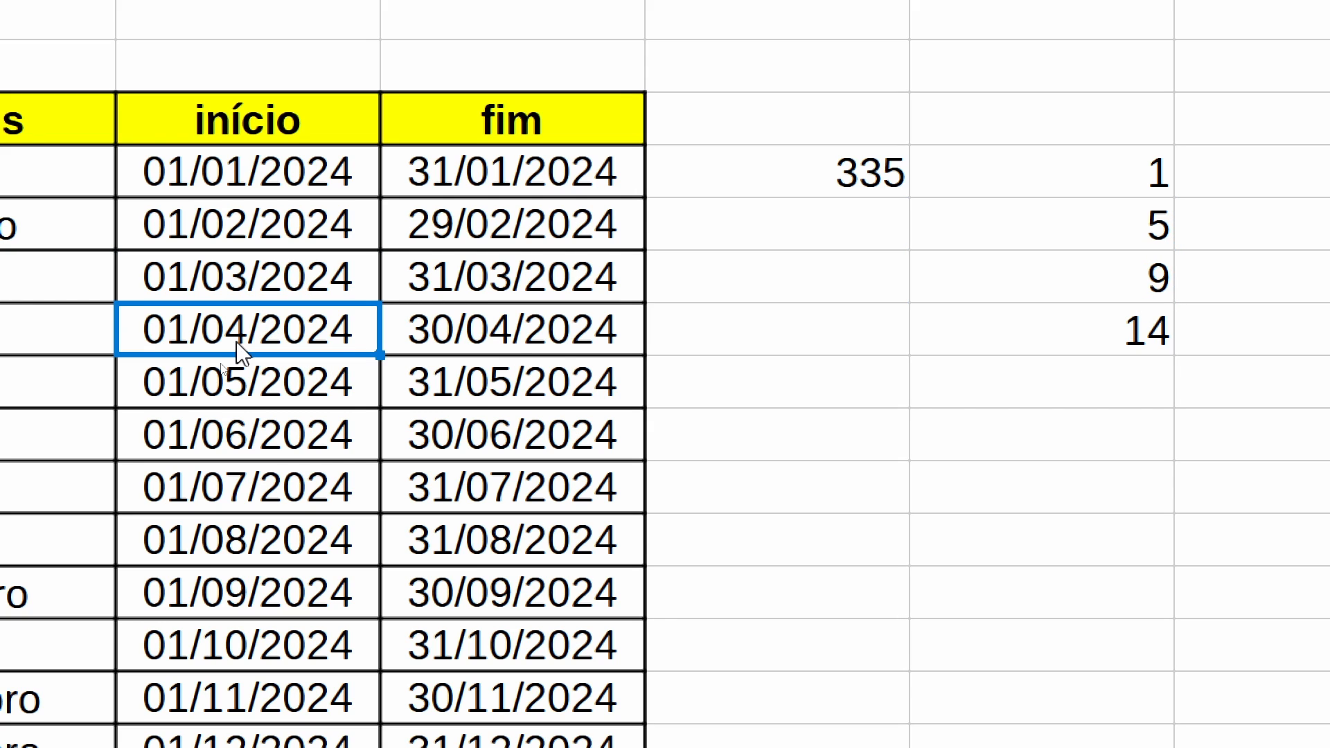
click(1129, 346)
- Inspect the NÚM.SEMANA formula in E6 and close it again
key(Up)
key(Up)
key(Up)
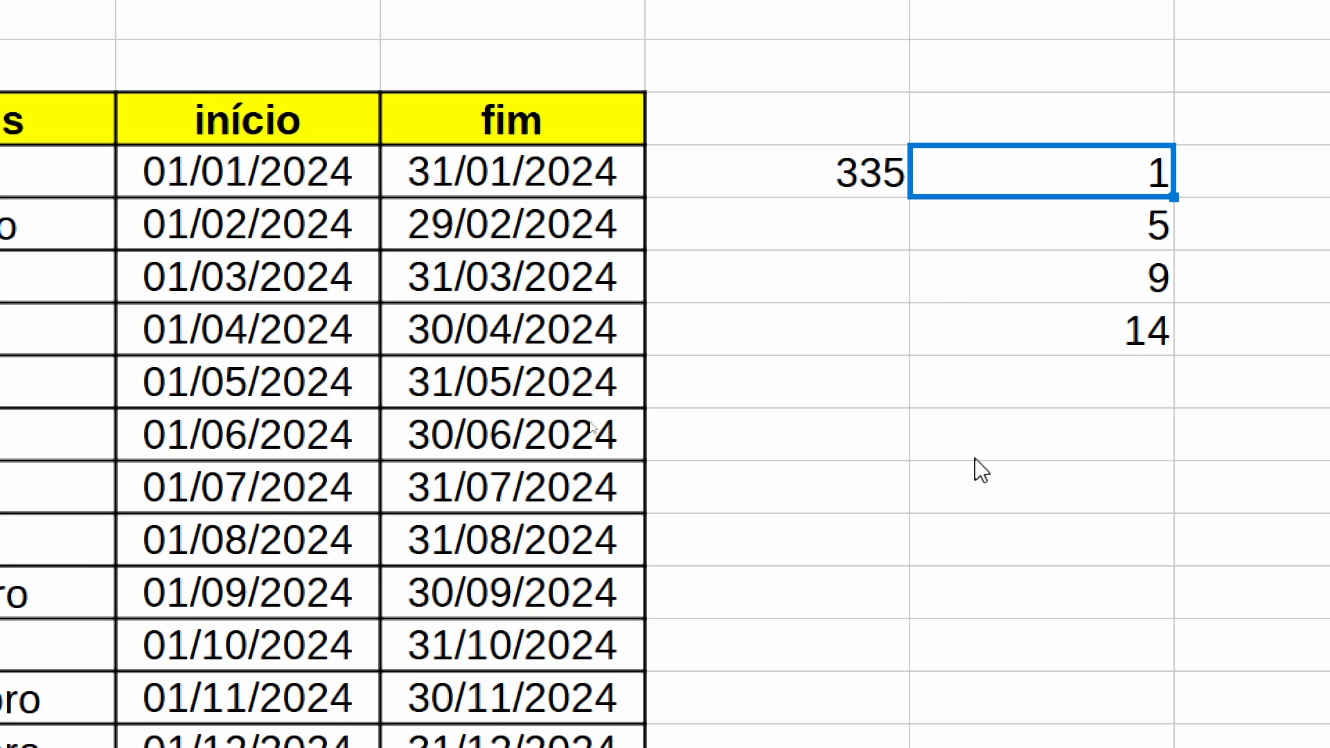
key(F2)
key(Return)
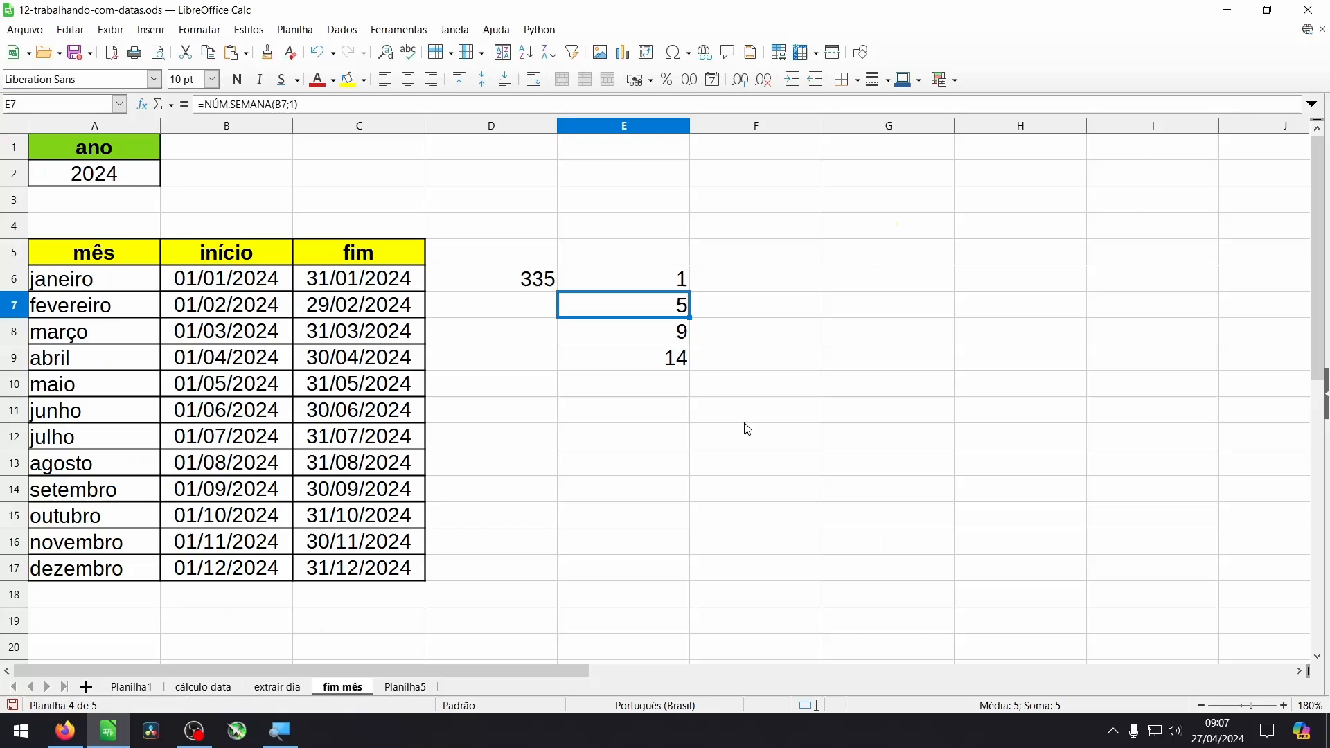